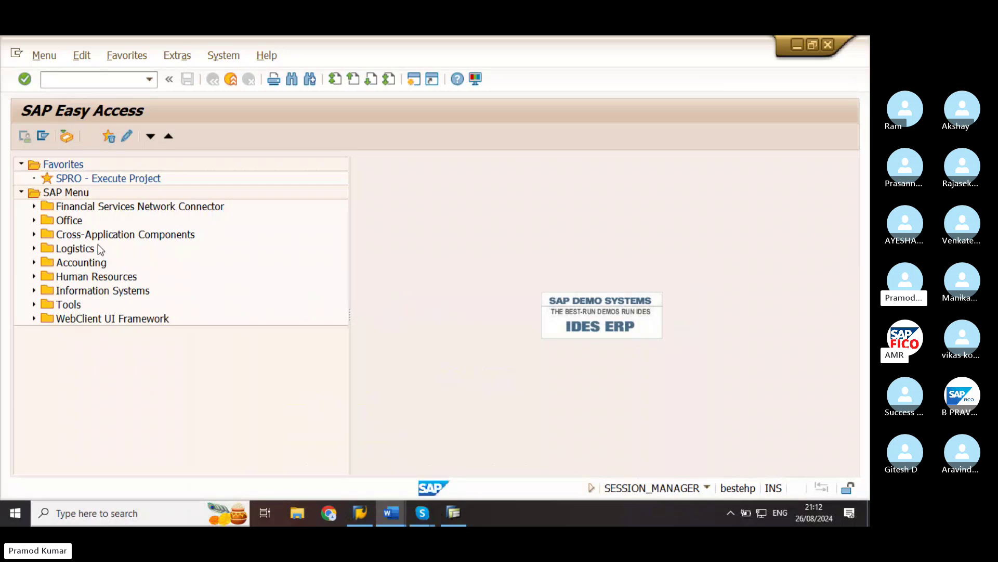
Switch to the Input GST NOT document in Word and read through the notes on direct, indirect, input and output tax.
left_click(392, 514)
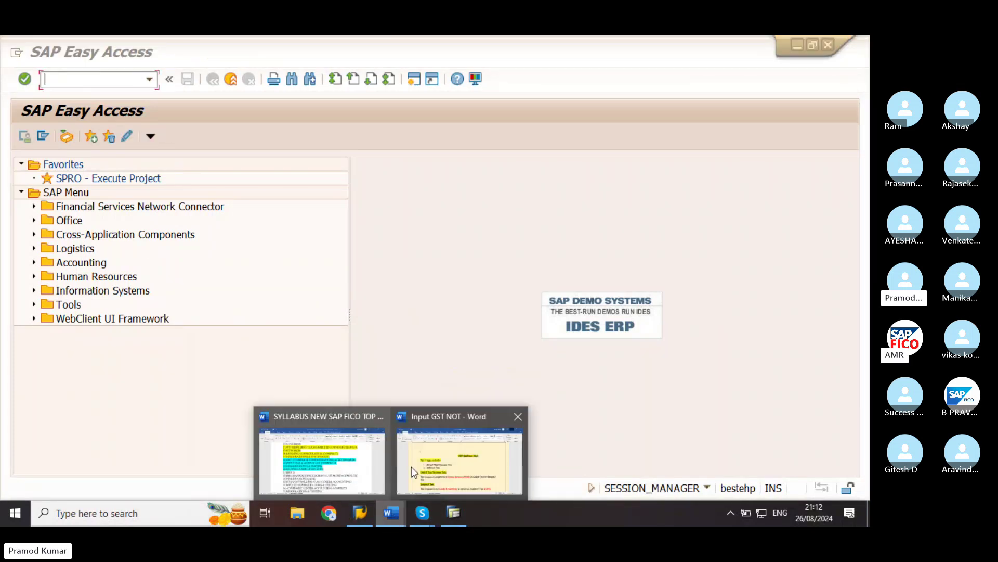
left_click(411, 467)
scroll(421, 326, "down", 15)
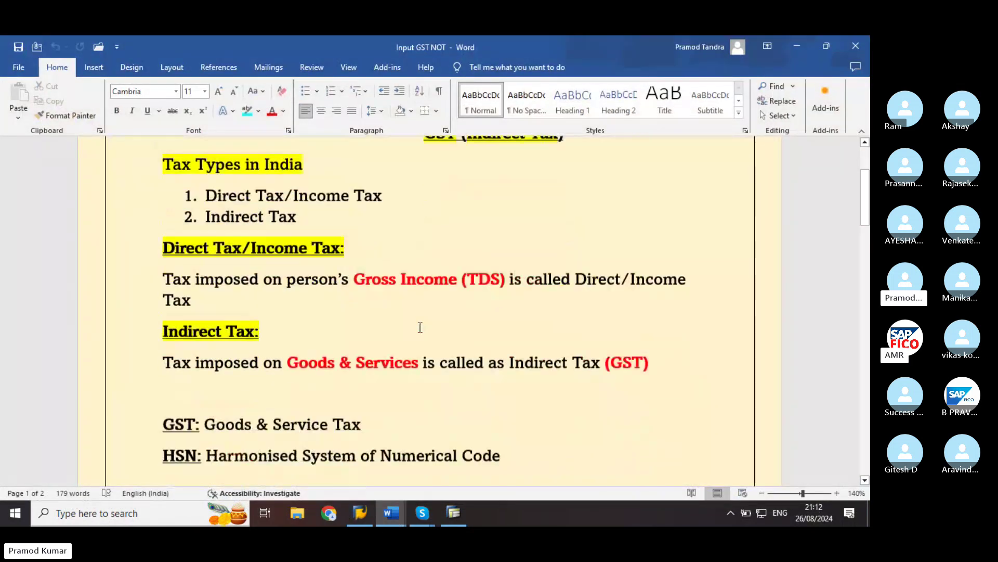
scroll(424, 281, "up", 1)
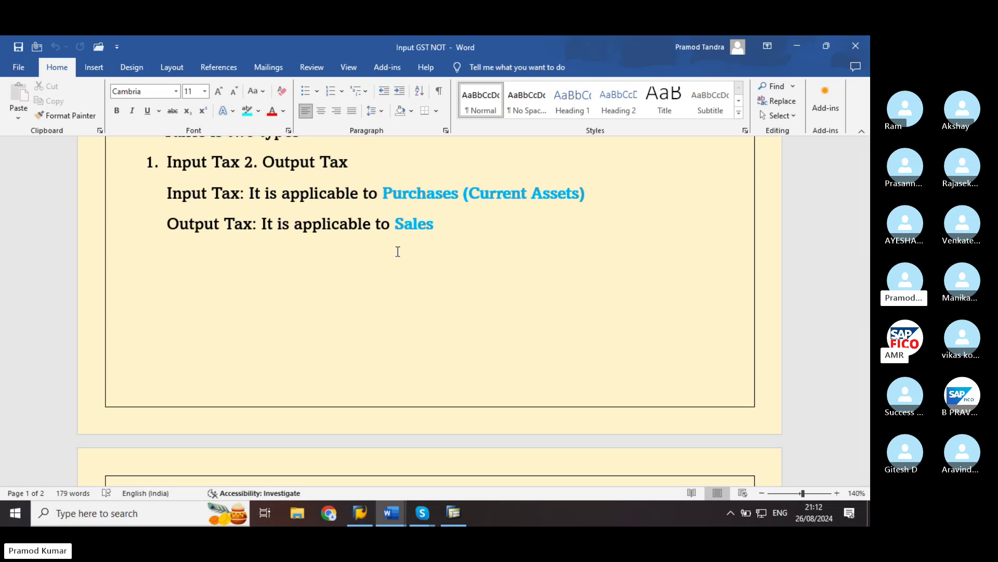
Switch back to SAP and run transaction OBYZ to open the Condition Types overview.
left_click(454, 512)
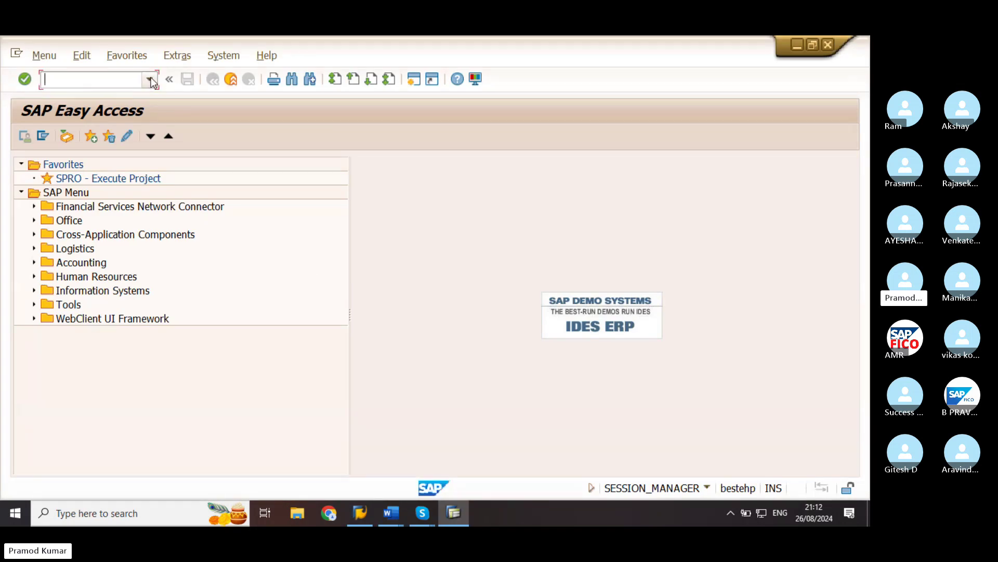
type("OBYX")
key("BackSpace")
type("Z")
key("Return")
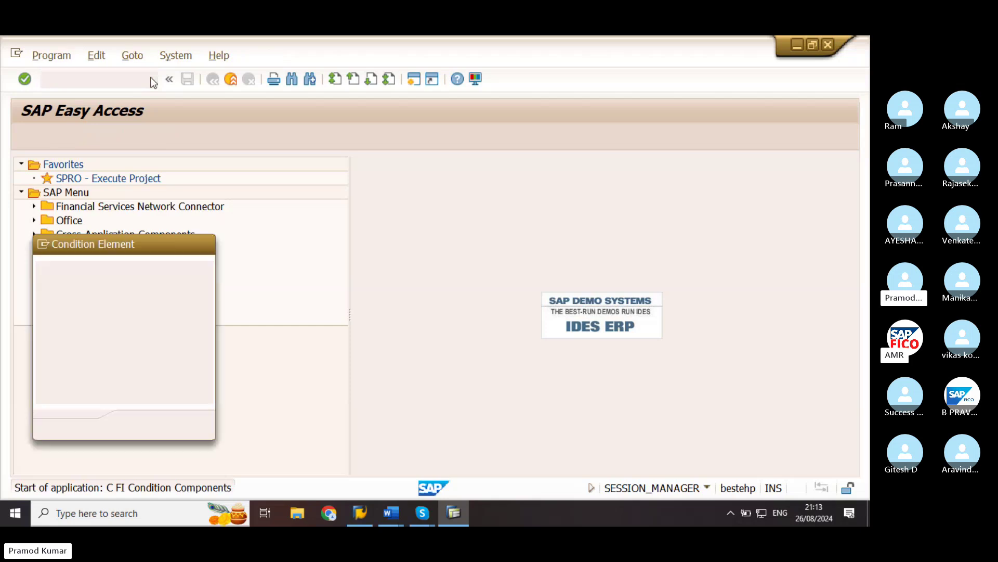
left_click_drag(130, 243, 471, 224)
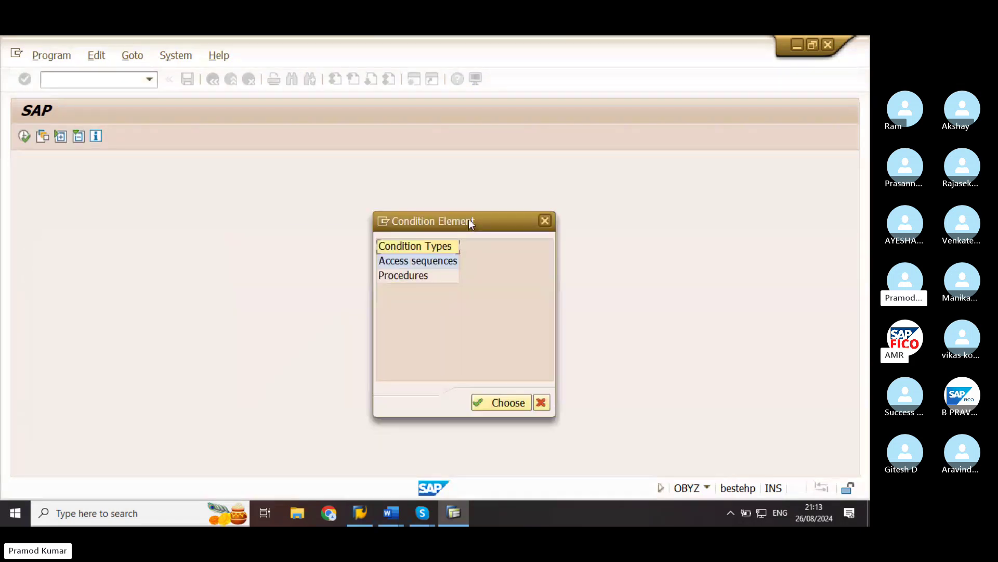
double_click(413, 248)
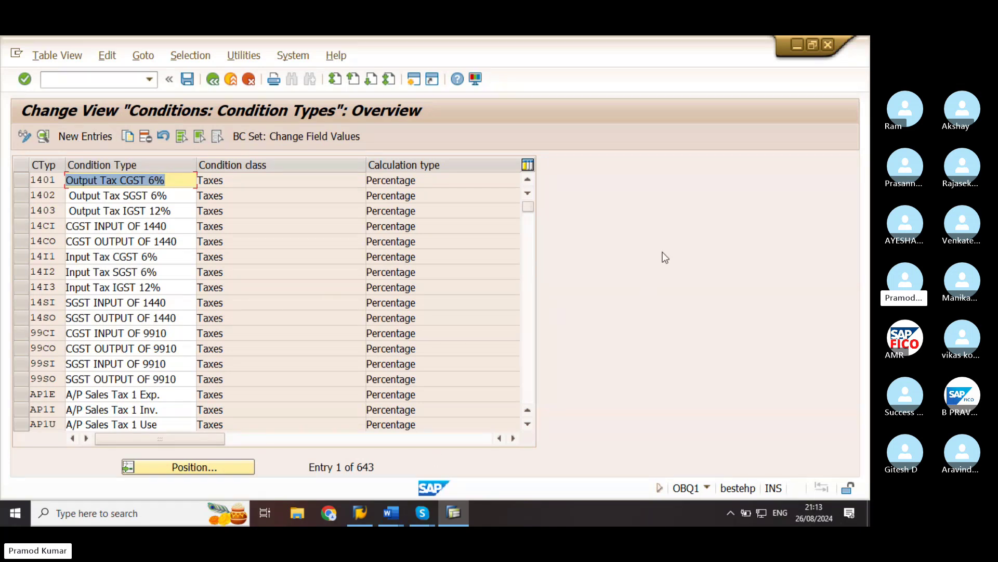
Start a new condition type entry with the code POL4 and the description OUTPUT SGST.
left_click(696, 222)
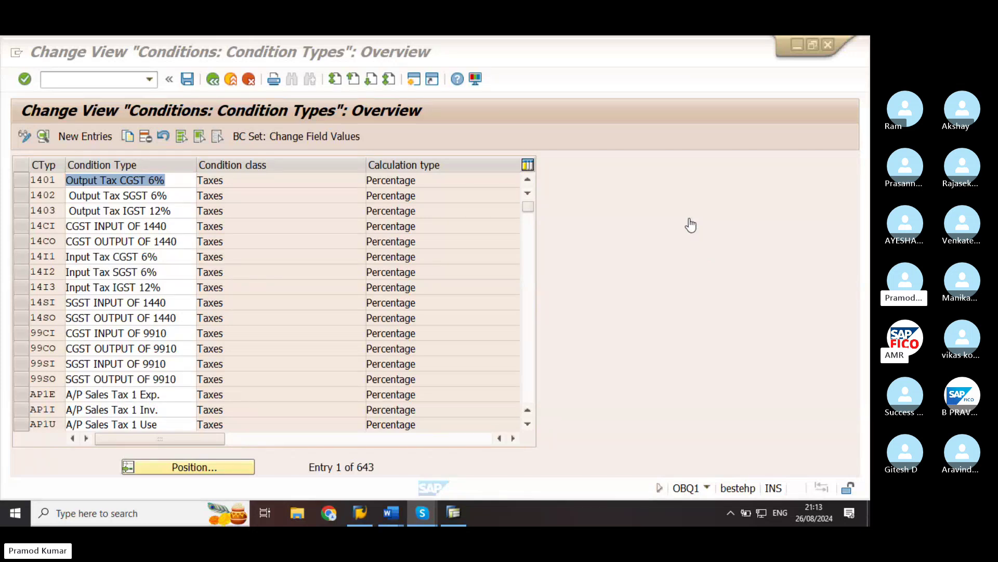
left_click(84, 140)
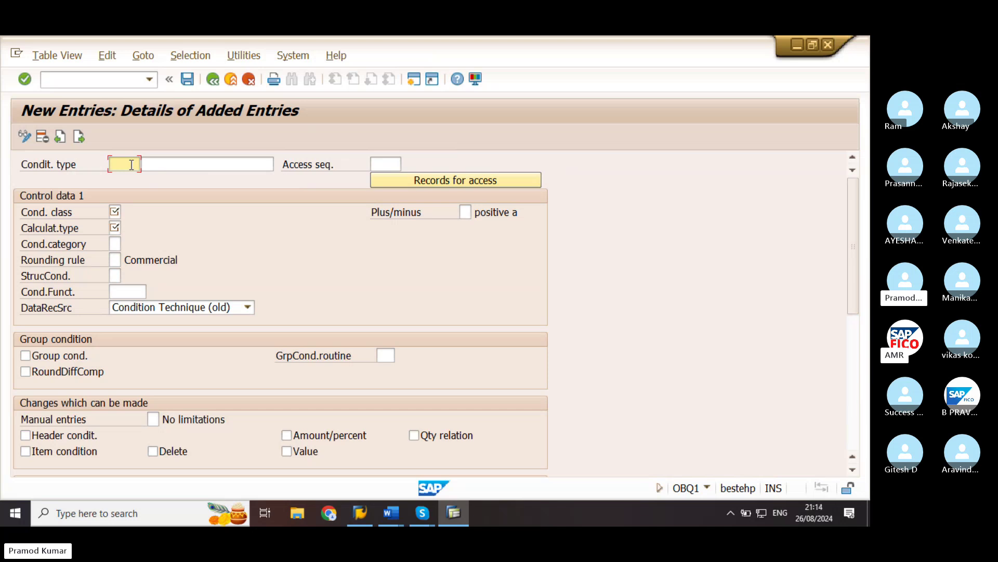
type("POL")
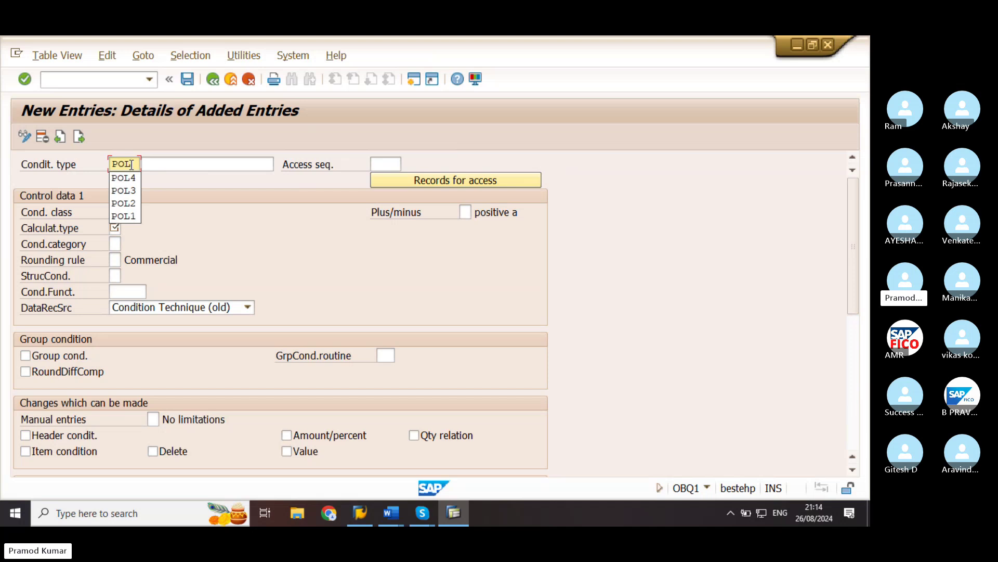
type("4")
left_click(159, 170)
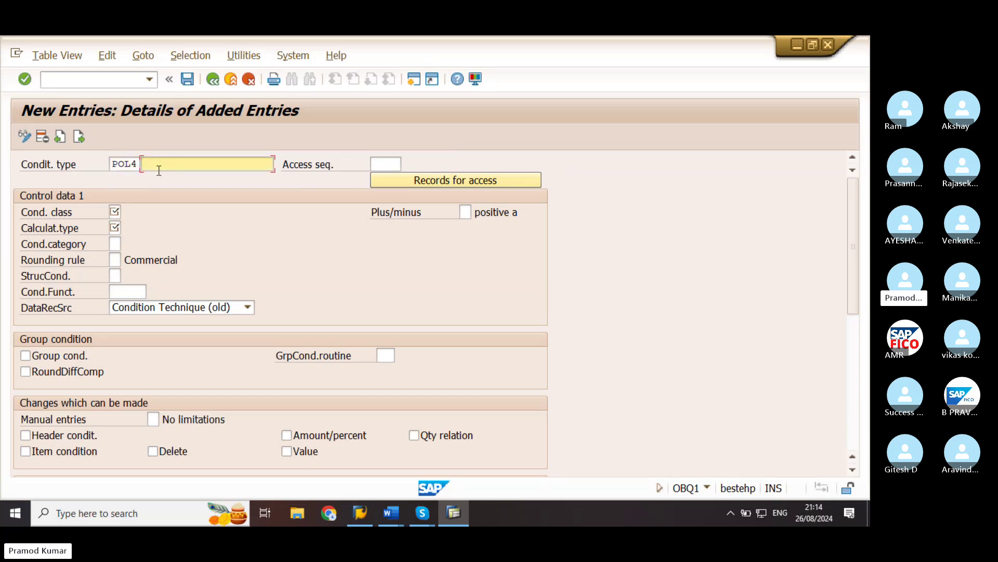
type("O")
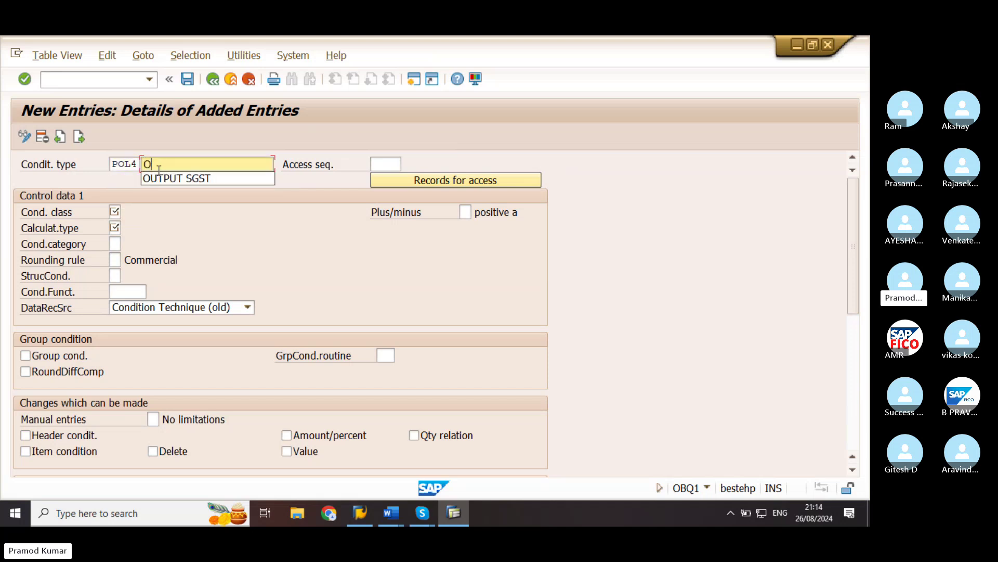
left_click(182, 180)
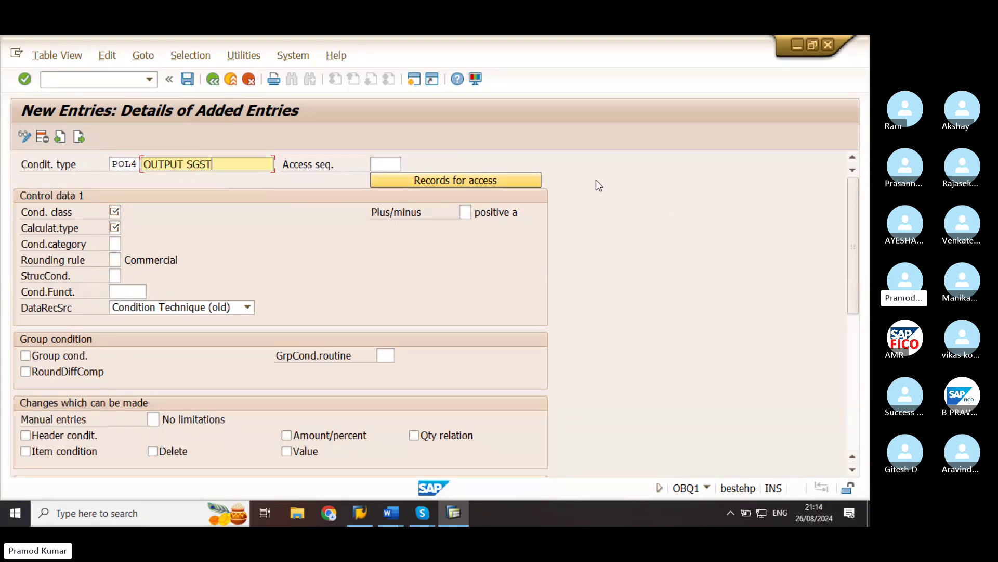
left_click(692, 221)
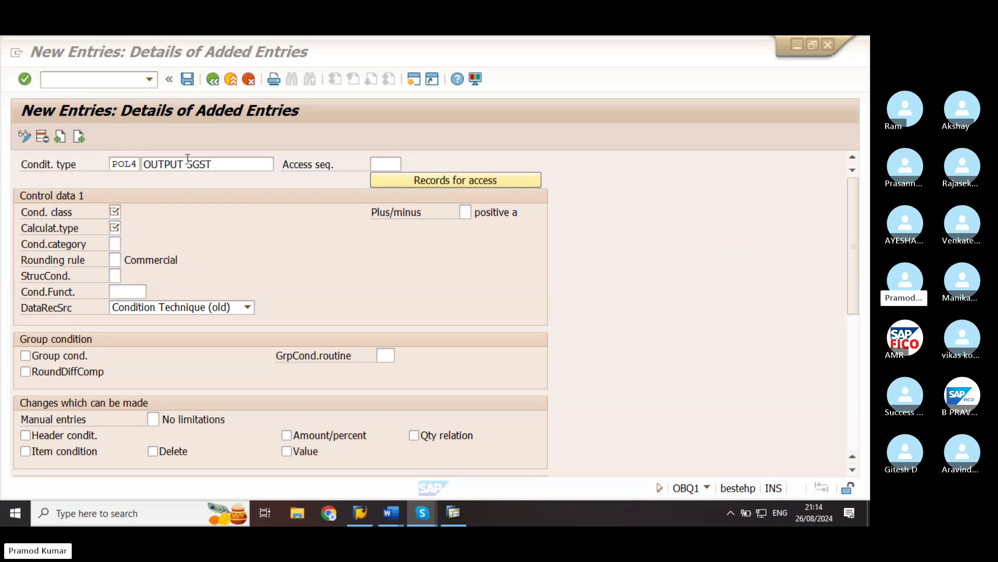
left_click(216, 164)
left_click(270, 172)
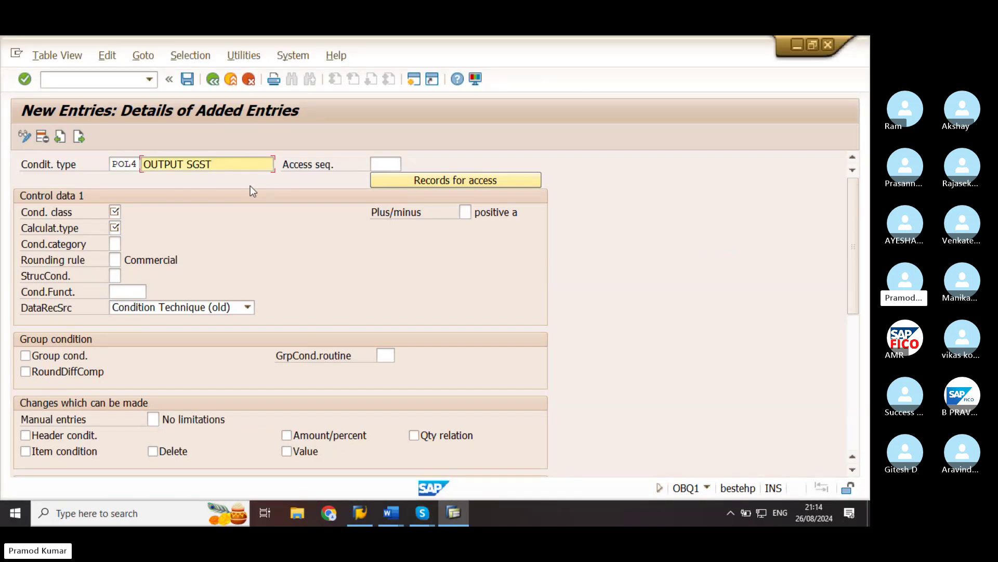
key("Tab")
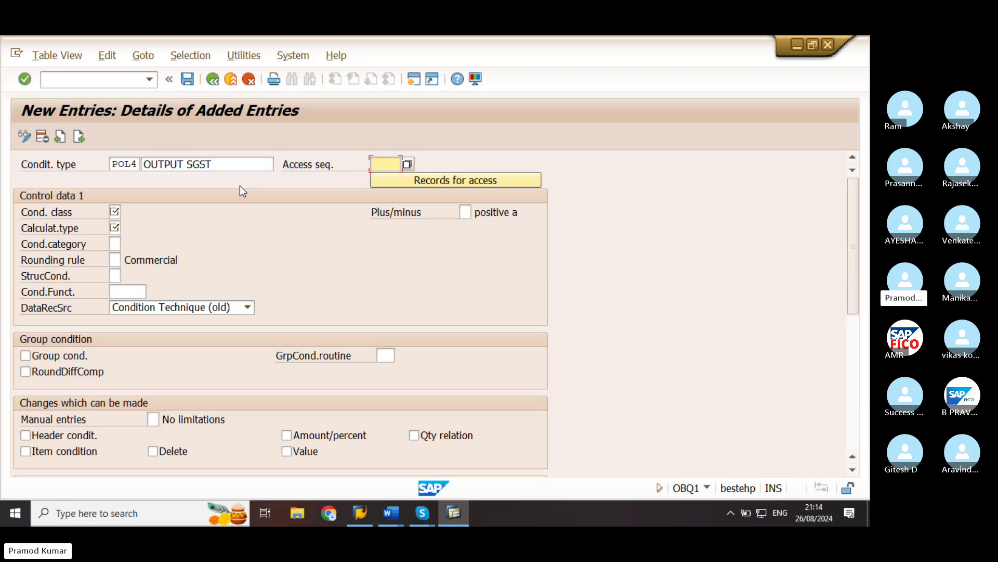
key("Tab")
key("Tab")
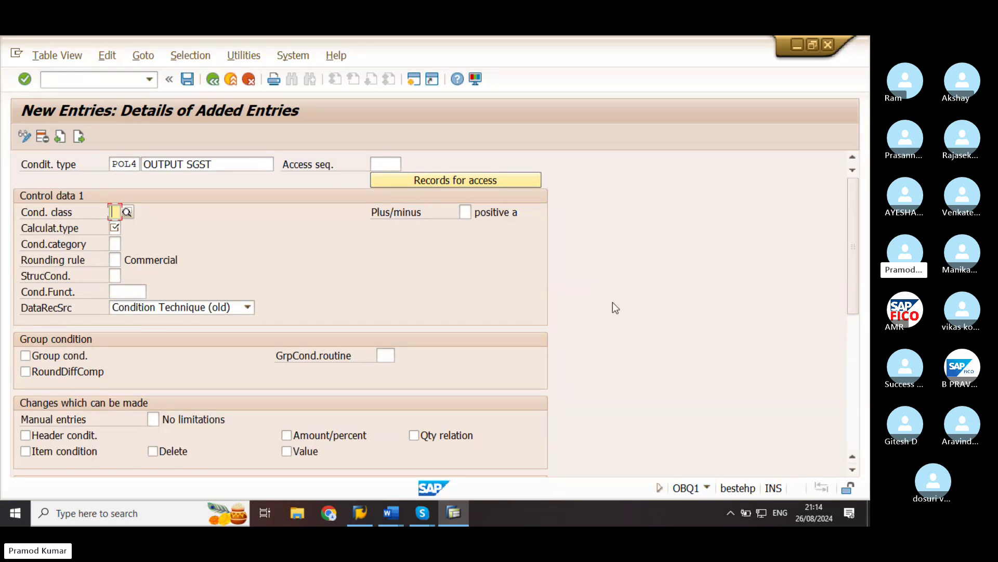
Switch to the Skype meeting, send "VOICE not audble" in its chat and minimize the meeting window.
left_click(419, 520)
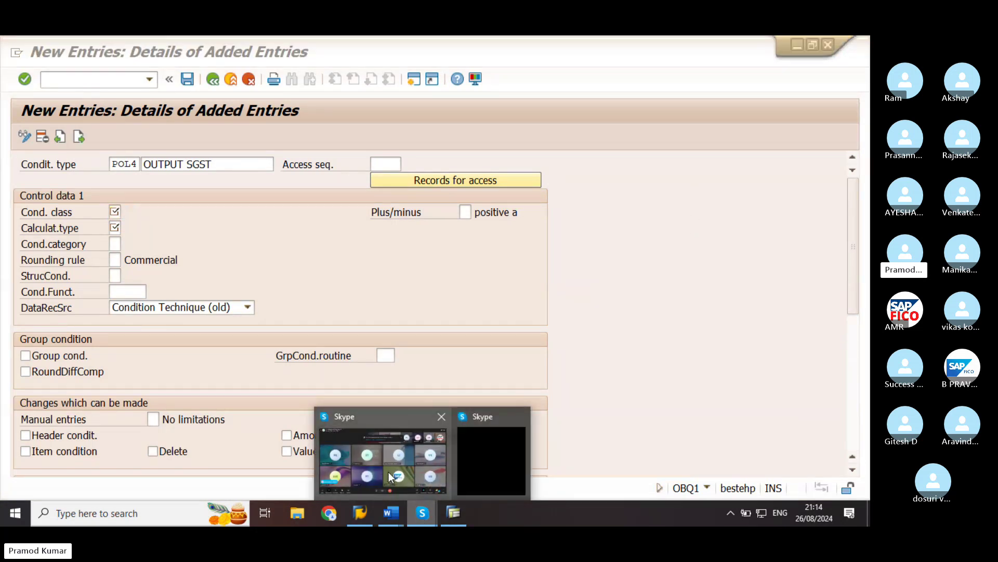
left_click(390, 476)
left_click(671, 476)
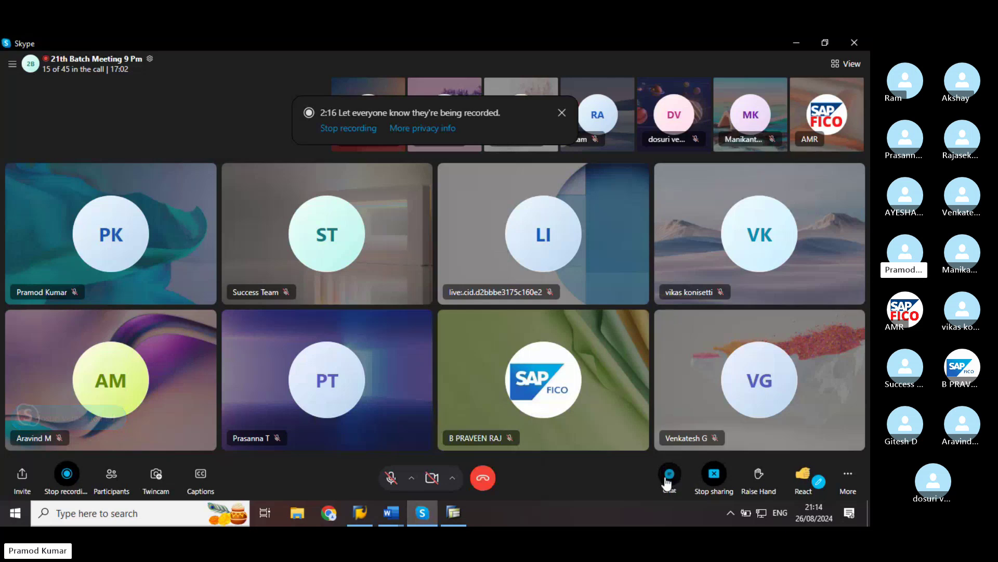
left_click(713, 470)
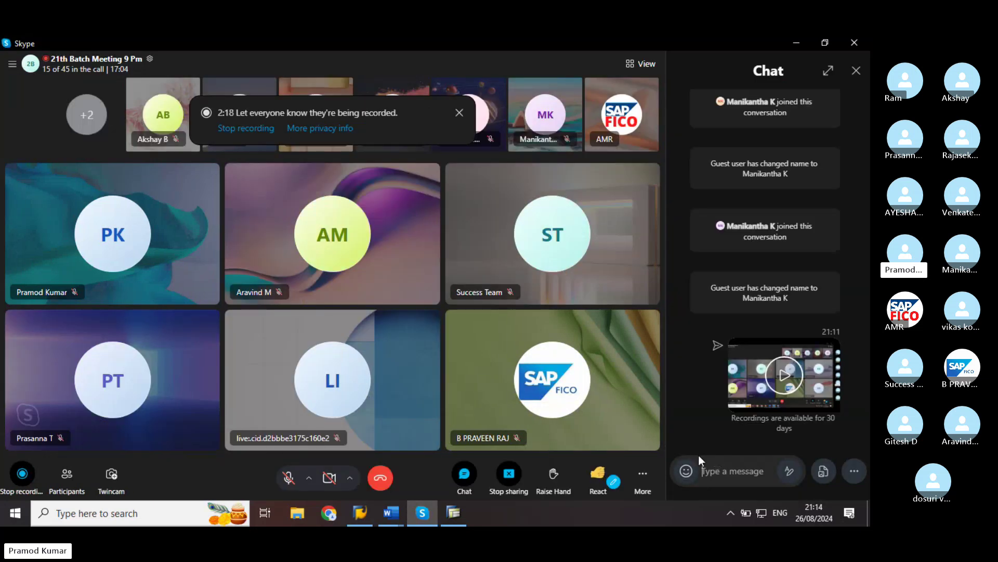
type("voICE")
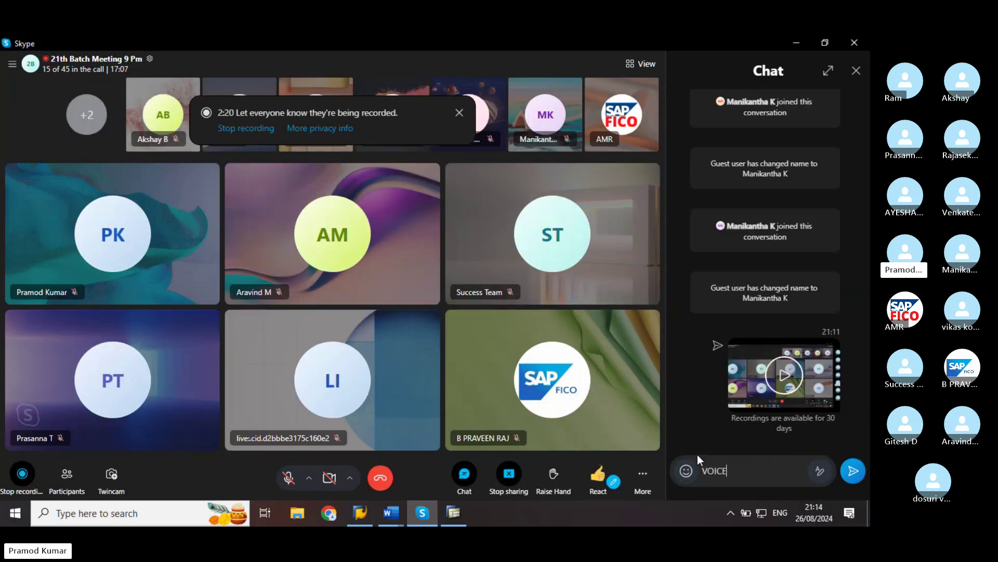
type("n")
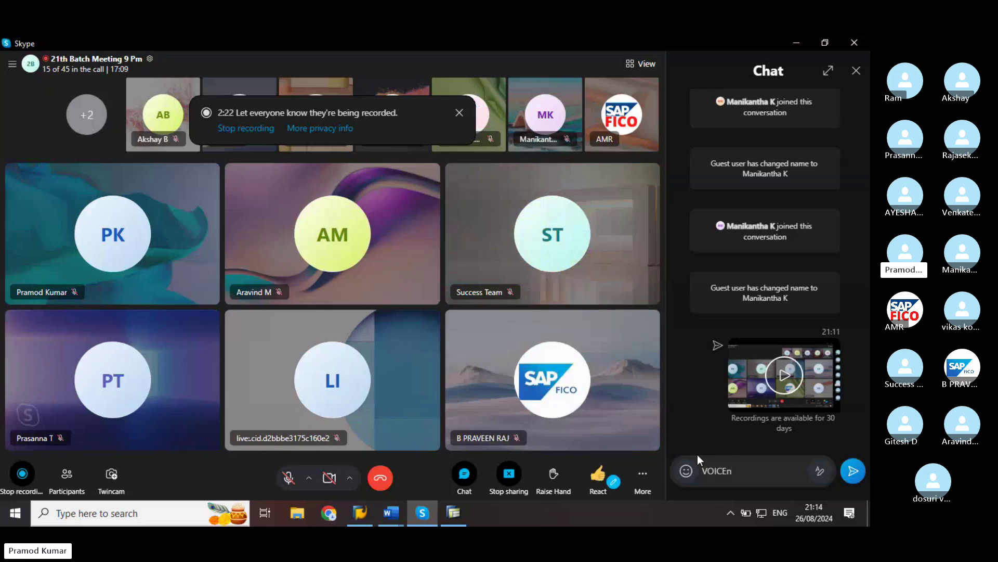
key("BackSpace")
type("not audble")
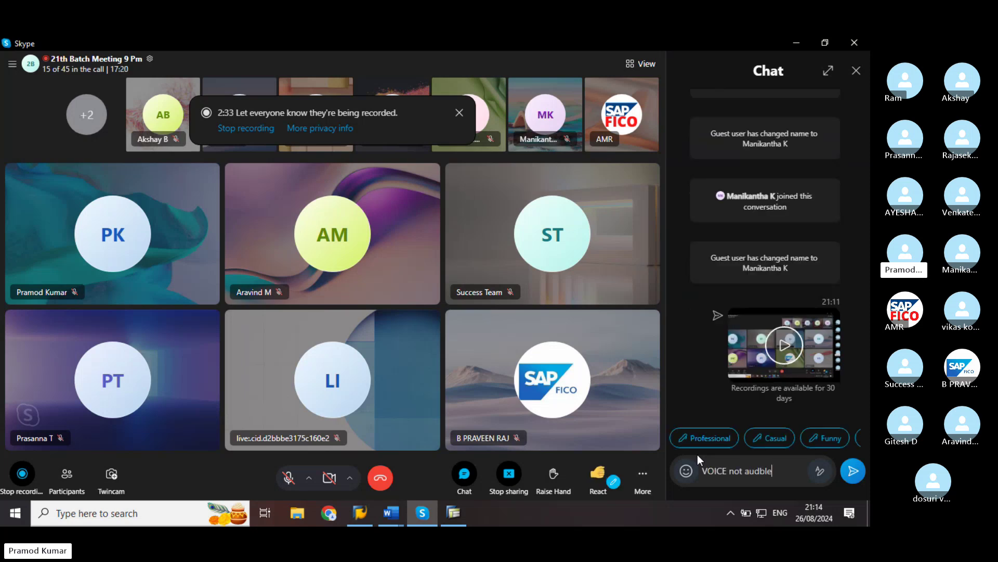
key("Return")
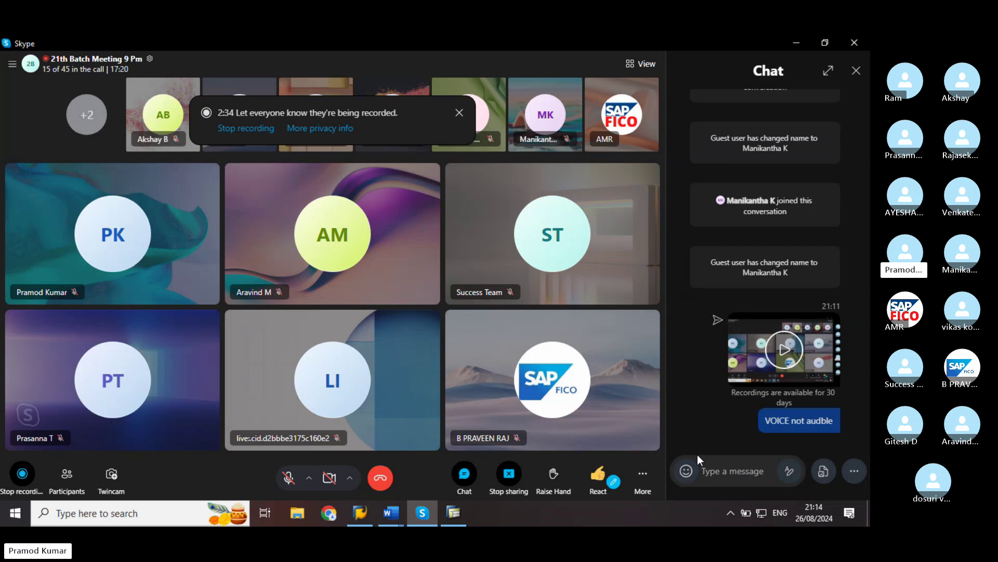
left_click(796, 43)
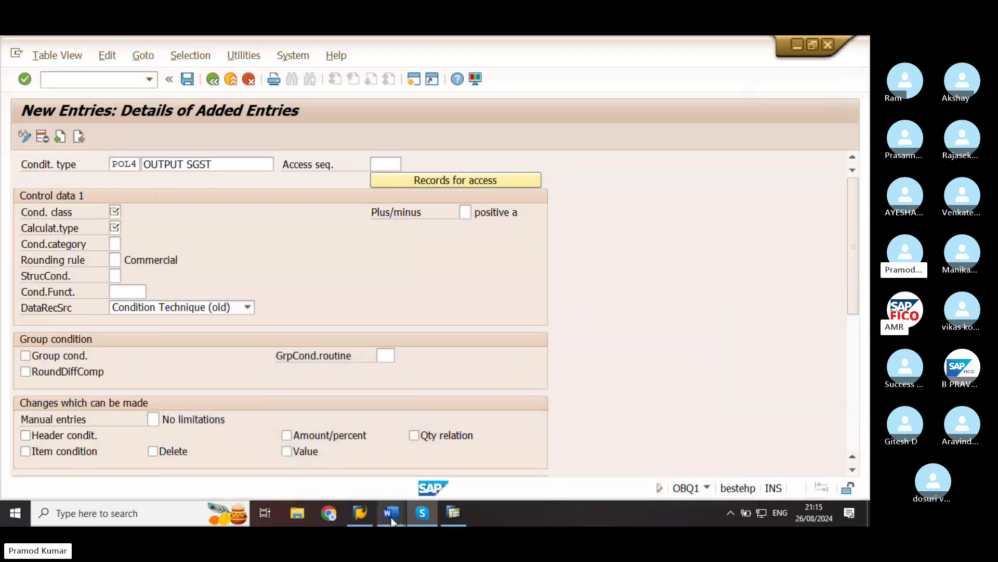
mouse_move(413, 514)
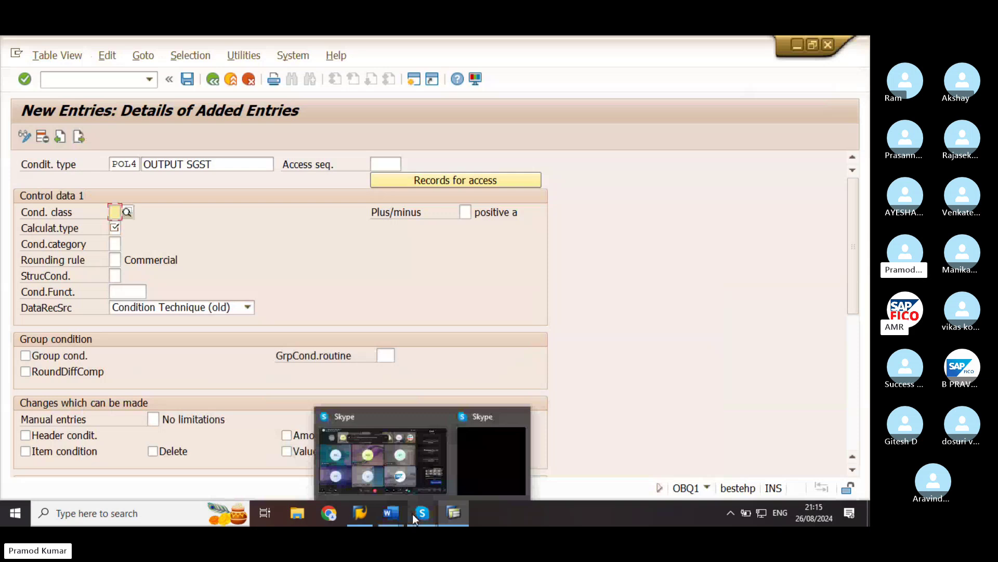
left_click(692, 220)
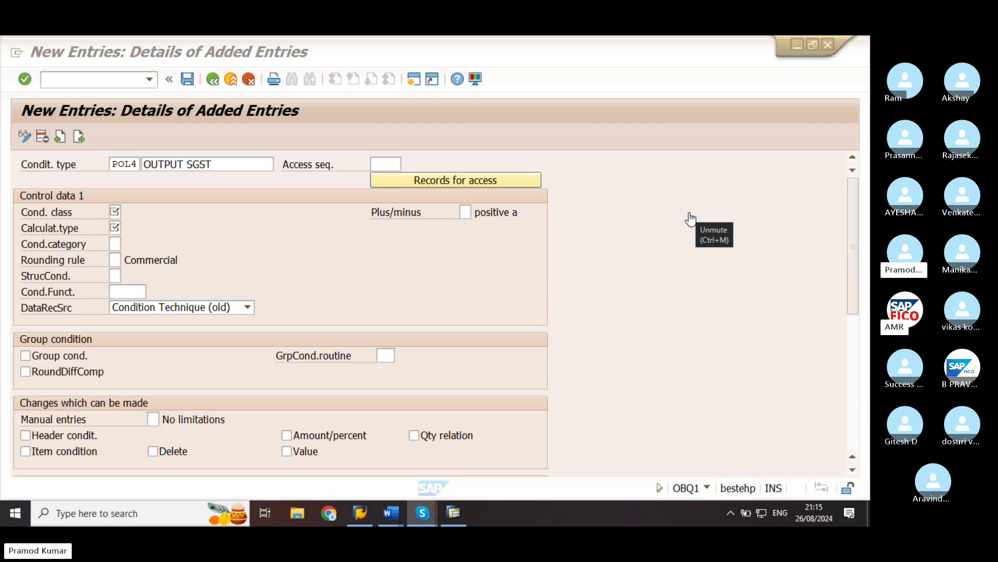
left_click(218, 163)
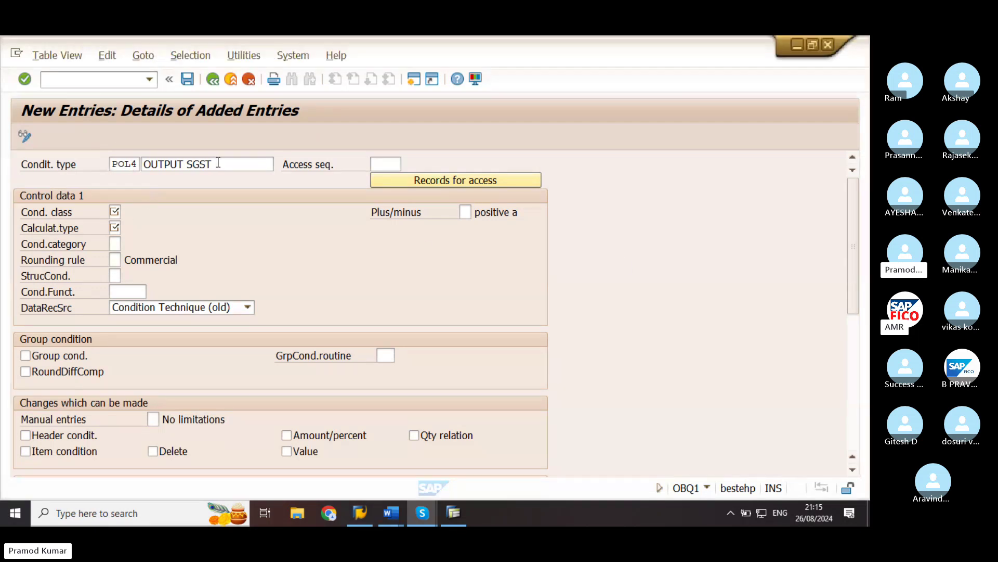
key("Tab")
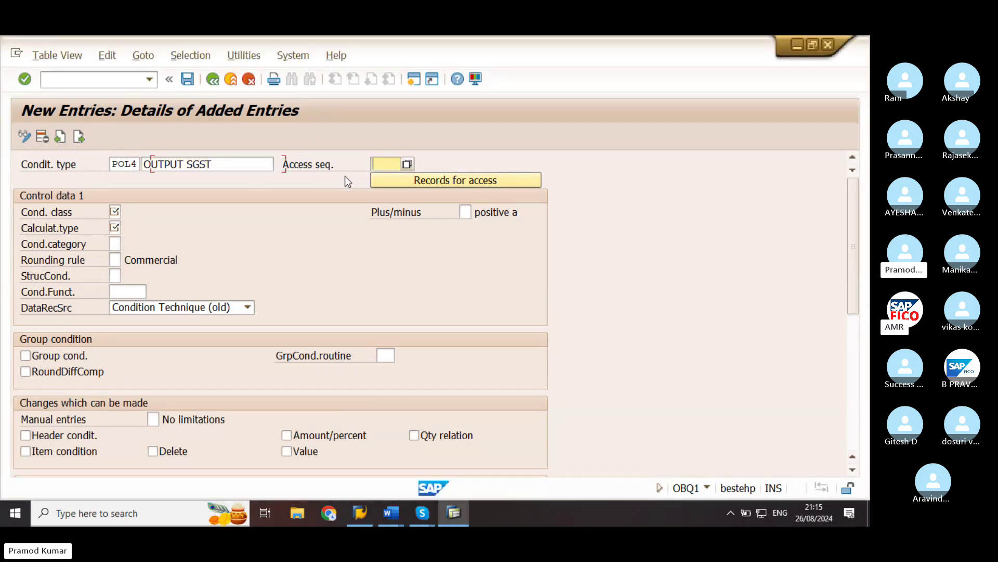
key("Tab")
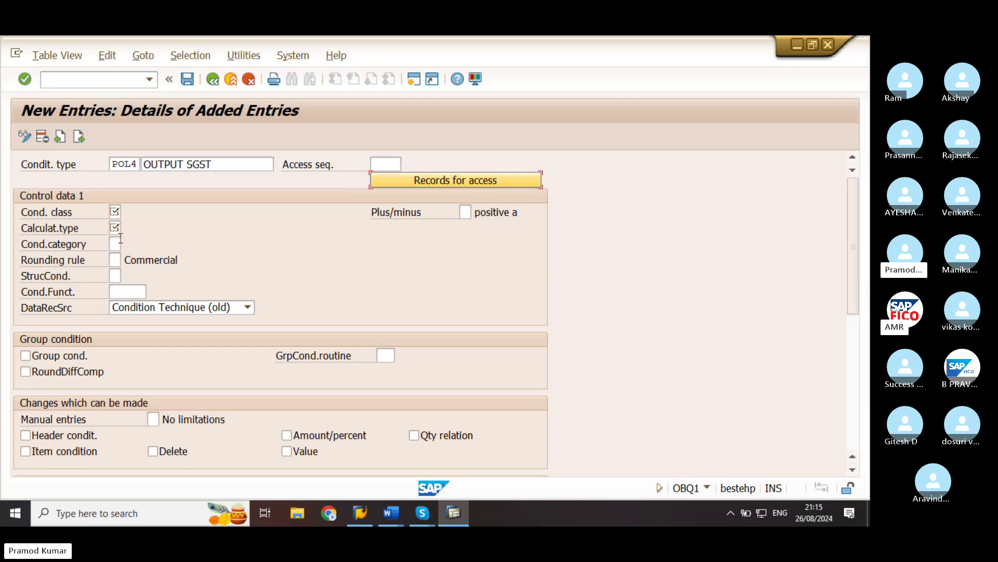
key("Tab")
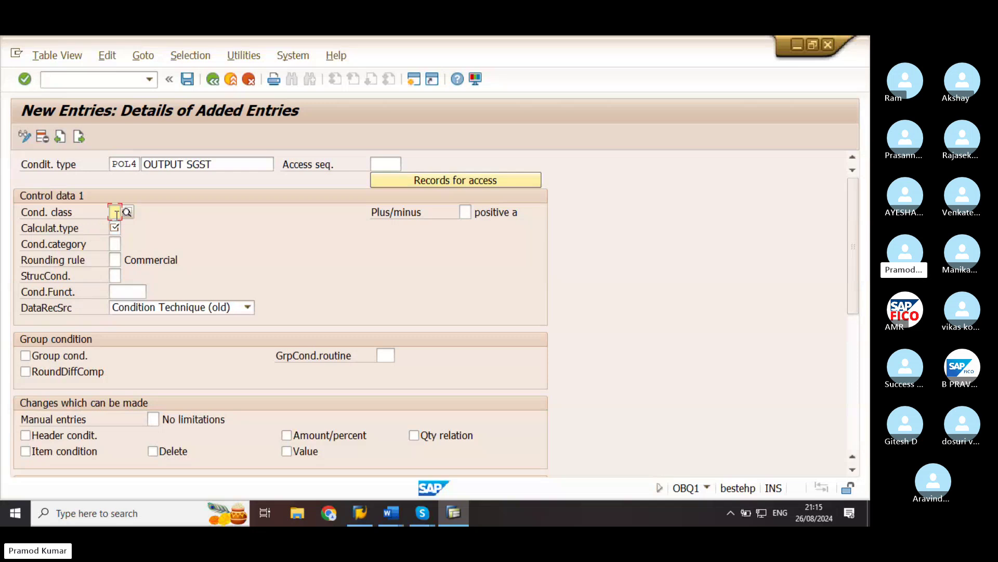
left_click(384, 356)
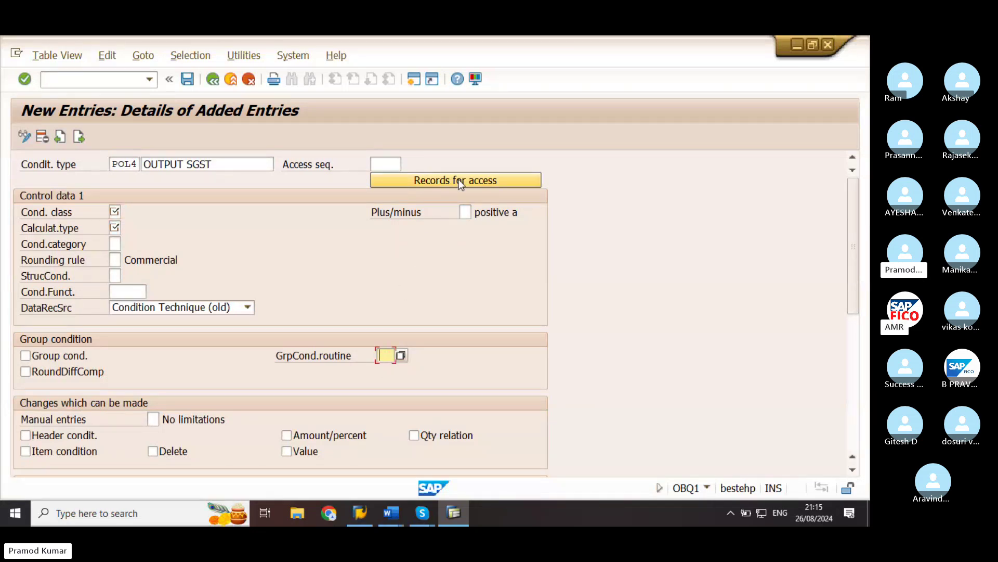
Assign the access sequence MWST (Tax Classification) to condition type POL4.
left_click(381, 163)
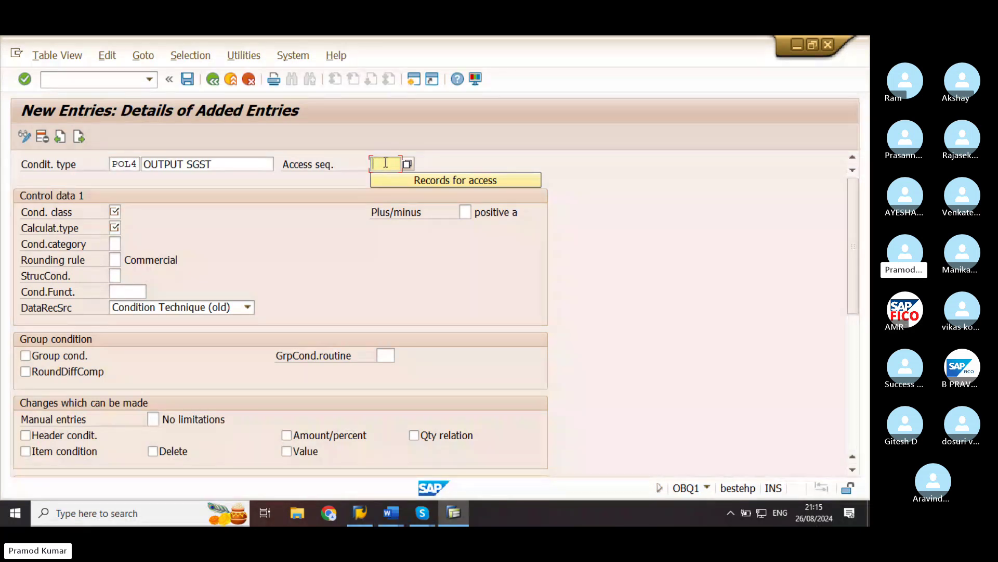
left_click(408, 164)
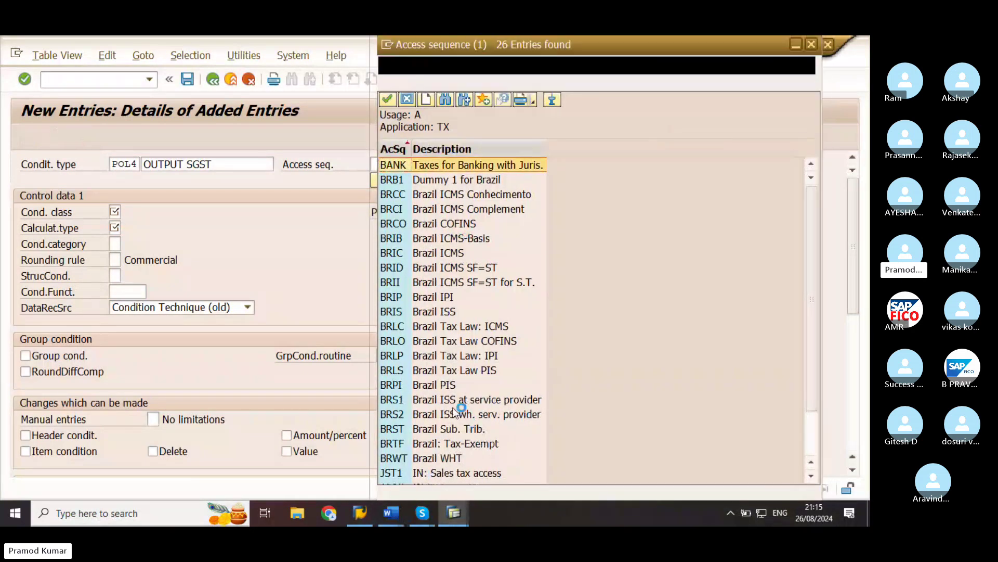
scroll(441, 398, "down", 2)
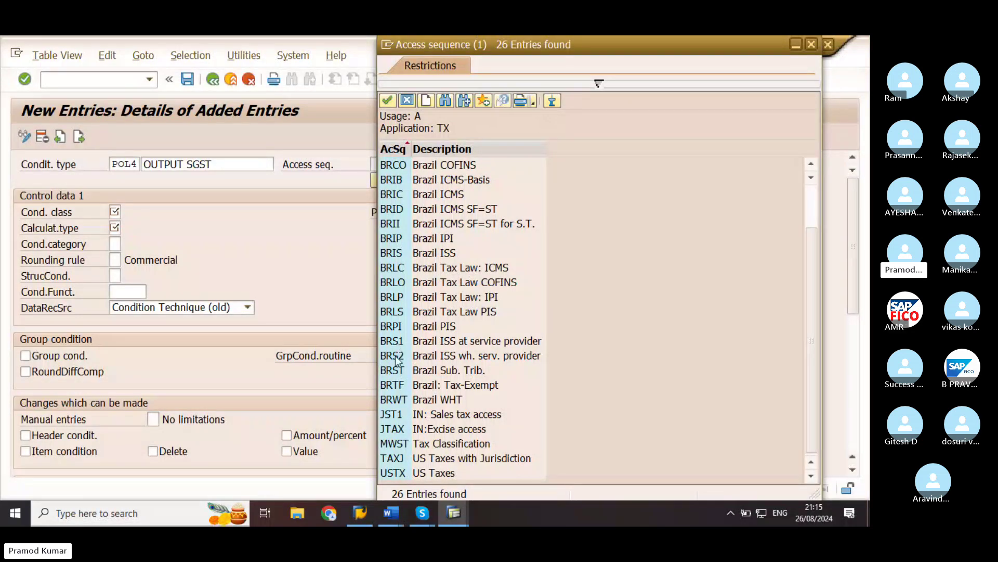
double_click(393, 443)
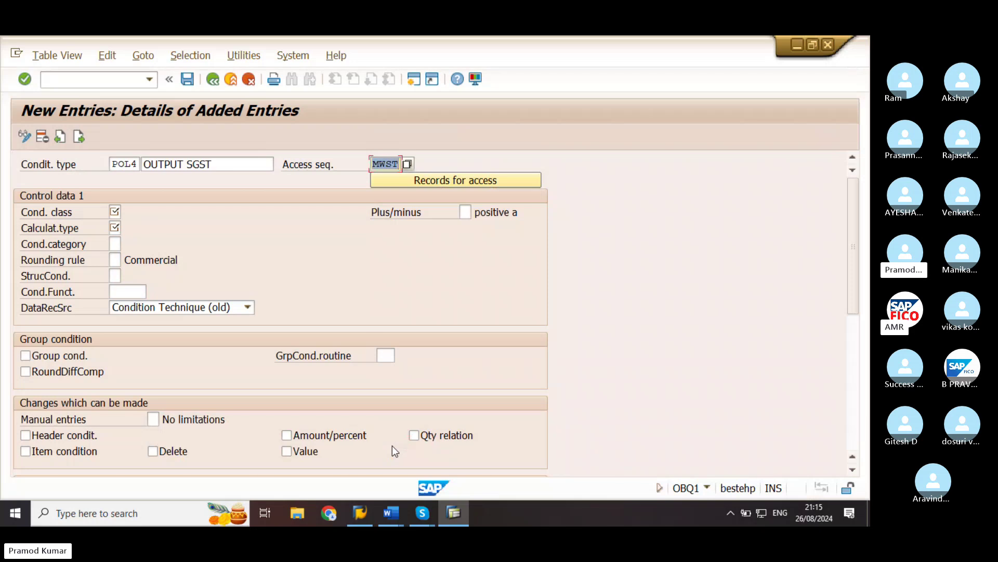
left_click(392, 164)
Set the condition class of POL4 to D (Taxes), enlarging the list of possible values to read the descriptions.
key("Tab")
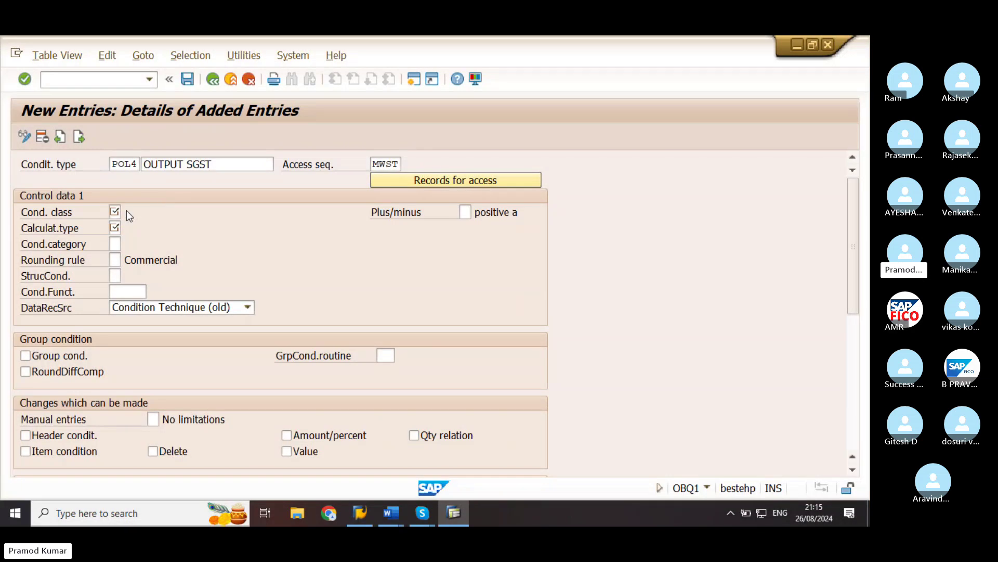
key("F4")
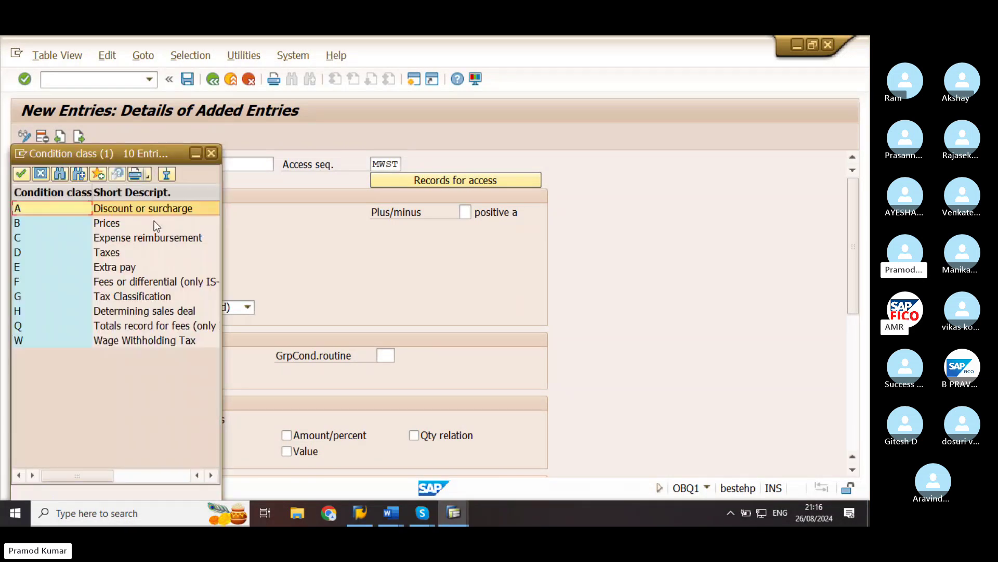
left_click_drag(105, 155, 364, 147)
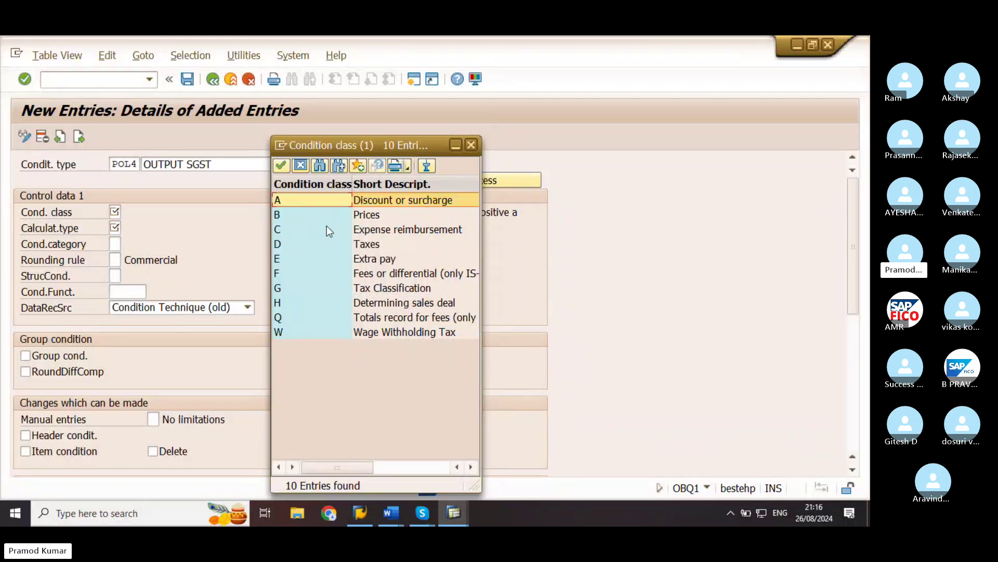
left_click_drag(485, 312, 550, 291)
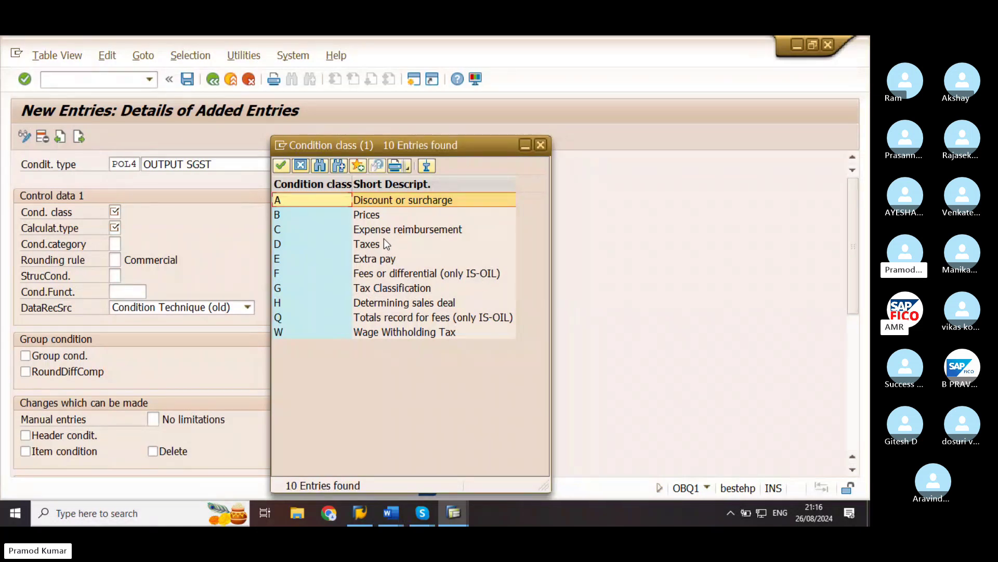
left_click(295, 246)
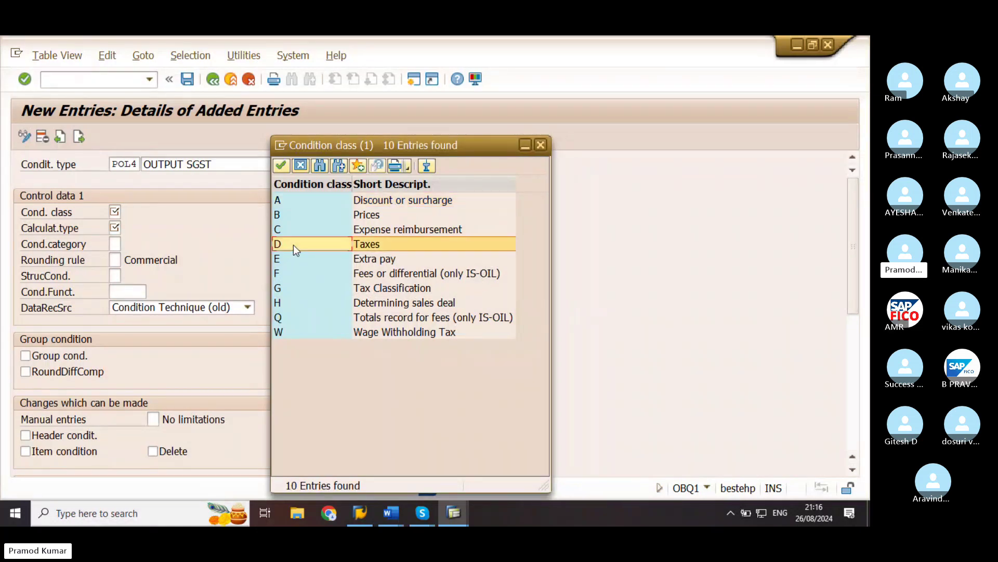
double_click(294, 246)
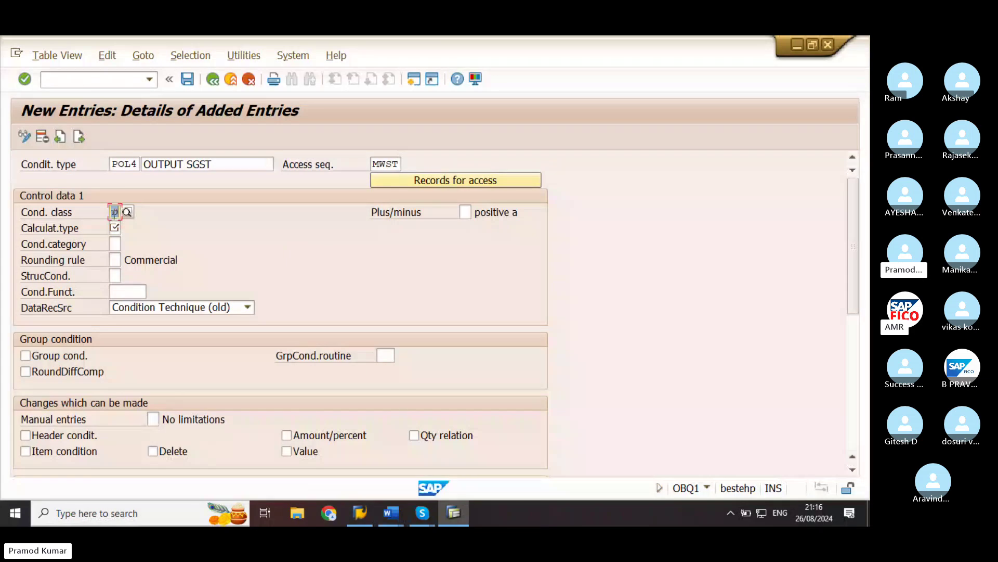
Set the calculation type of POL4 to A (Percentage).
key("Tab")
key("Tab")
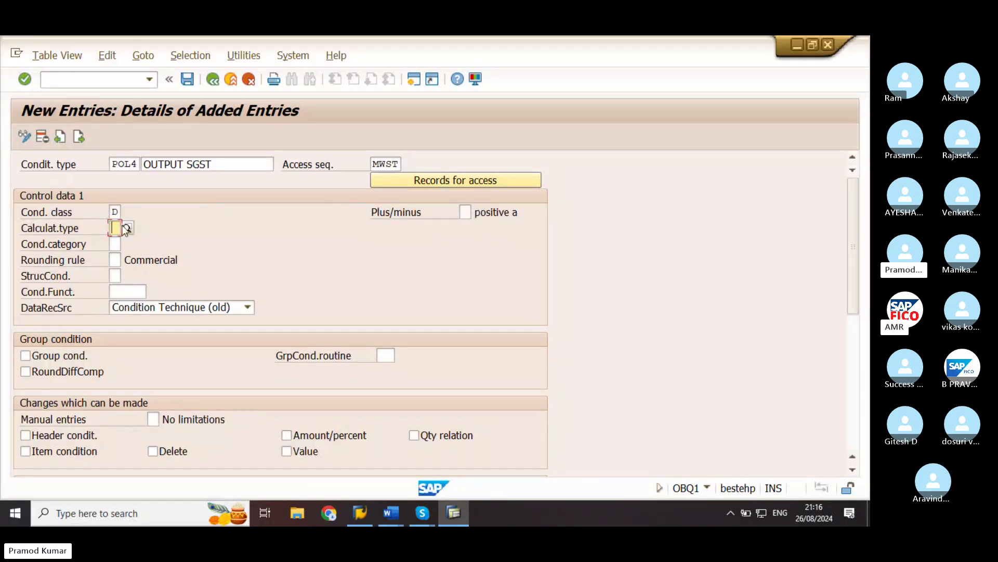
key("F4")
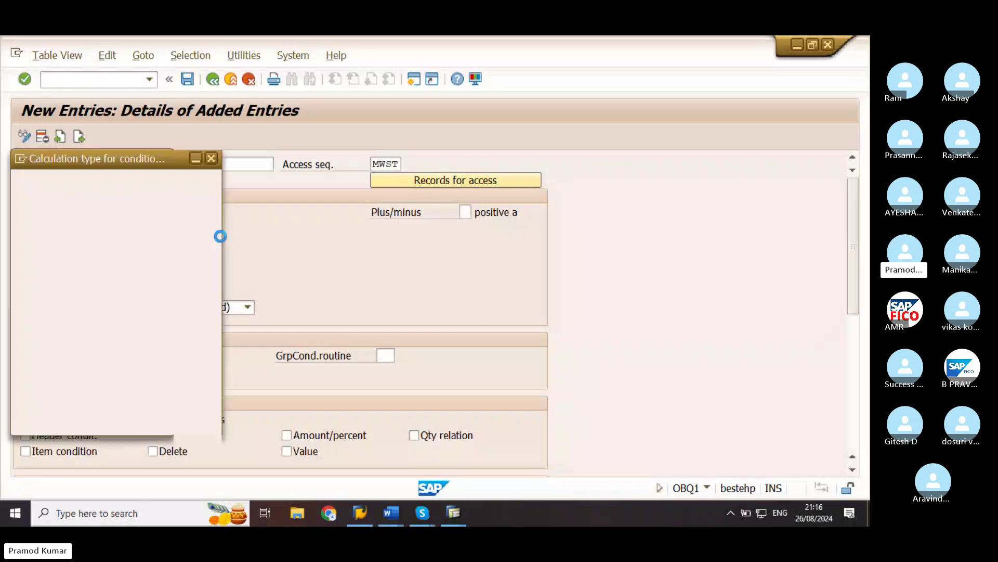
double_click(53, 211)
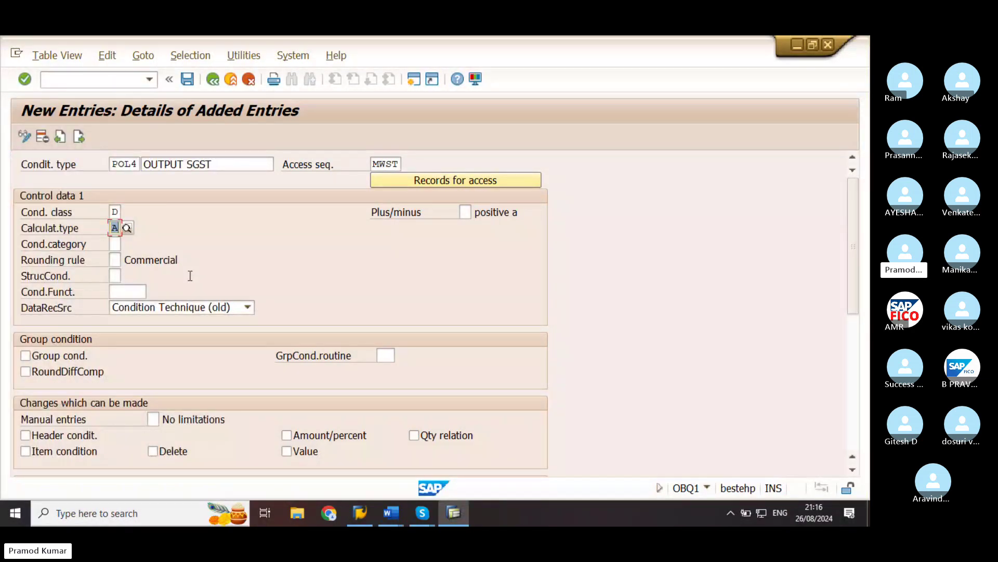
key("Tab")
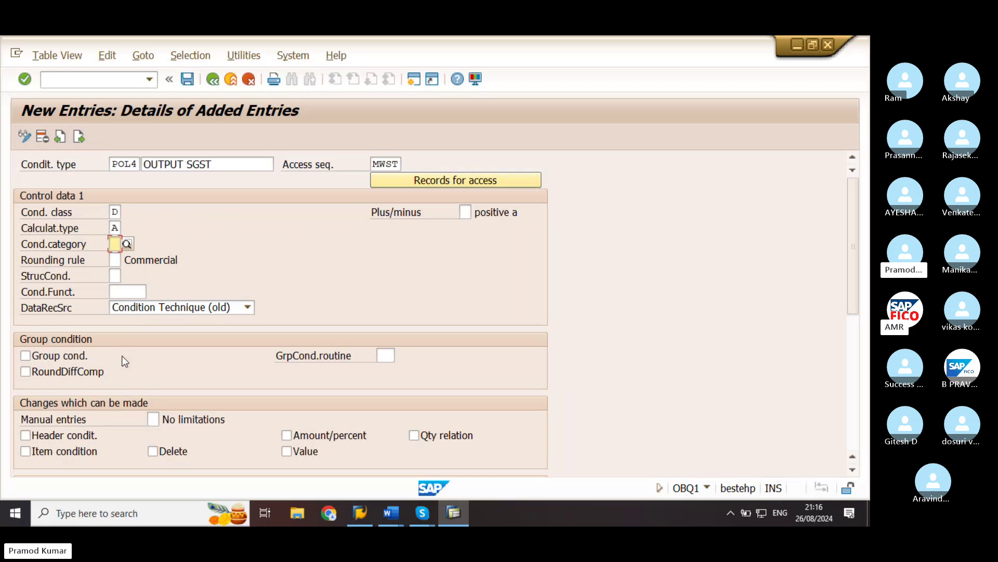
Start the next condition type entry with the code POL5 and the description OUTPUT CGST.
left_click(83, 137)
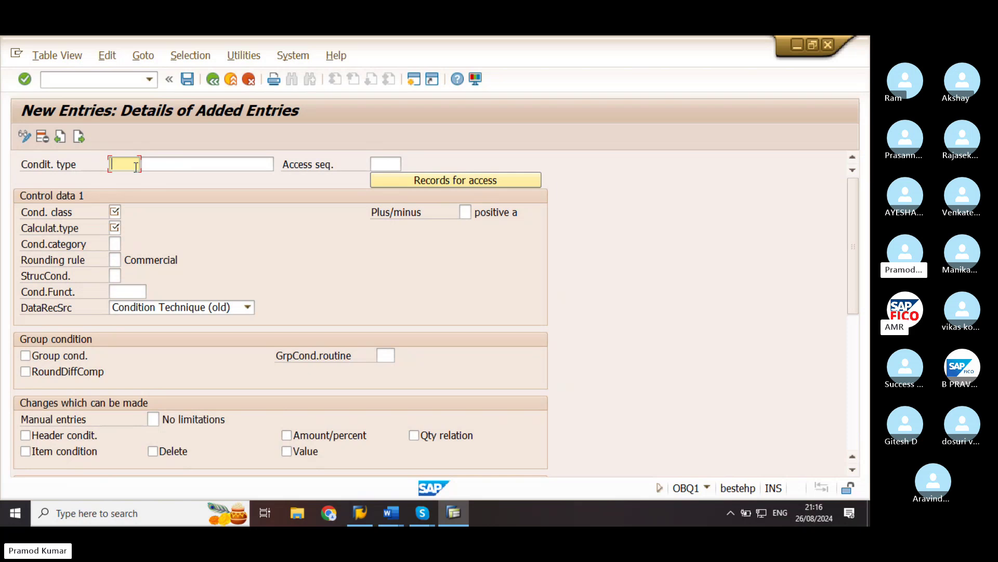
type("P")
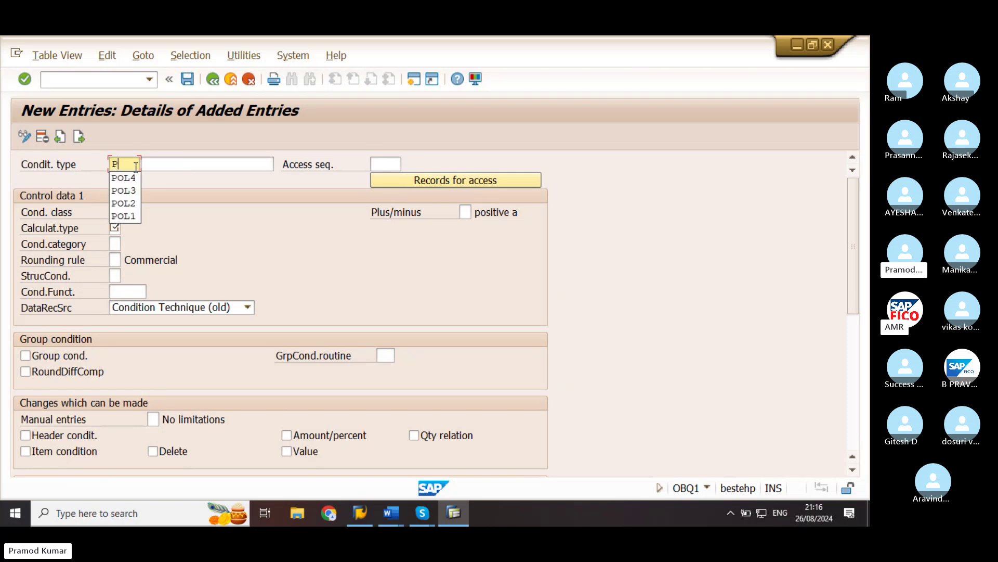
type("OL5")
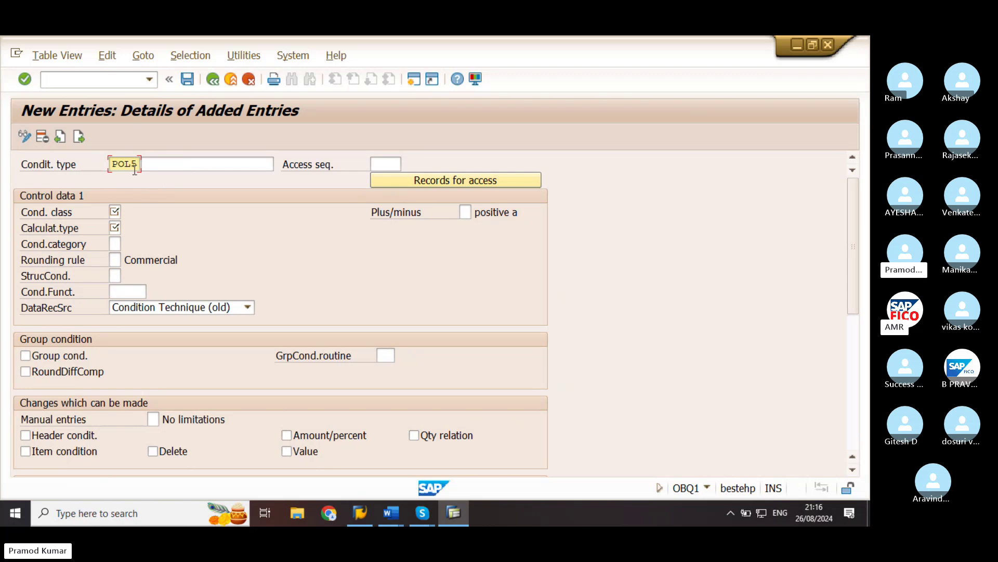
left_click(156, 166)
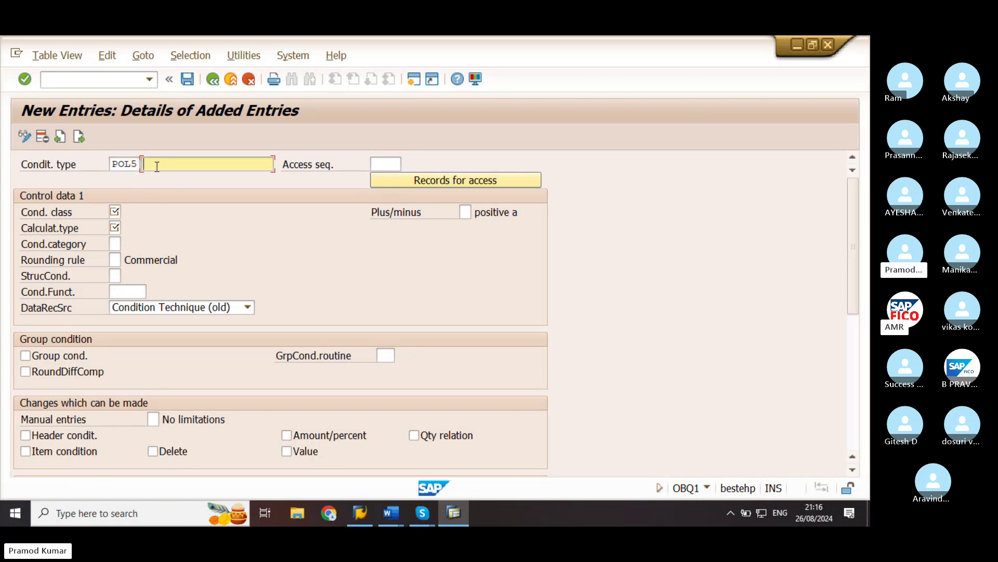
type("OUT")
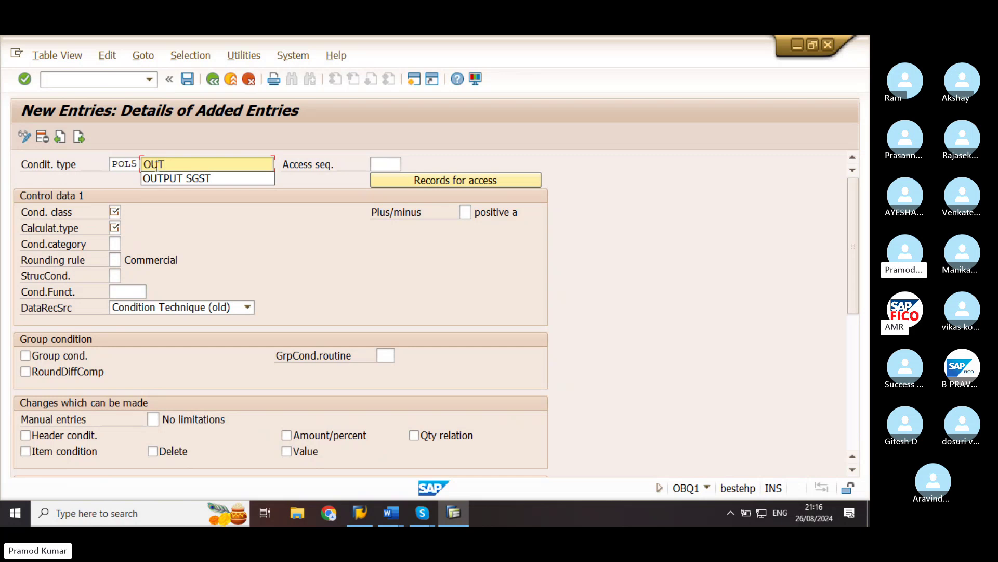
left_click(175, 178)
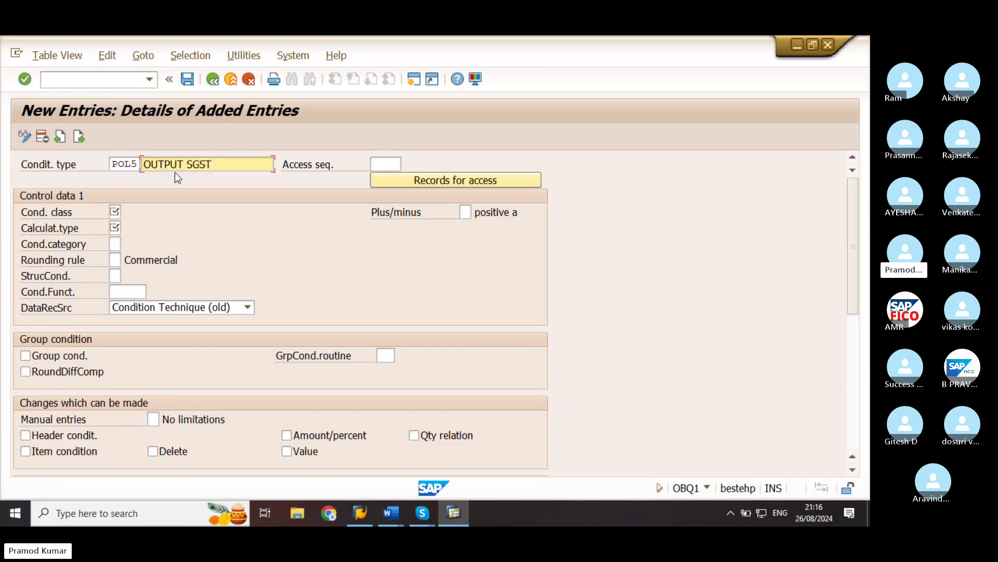
type("C")
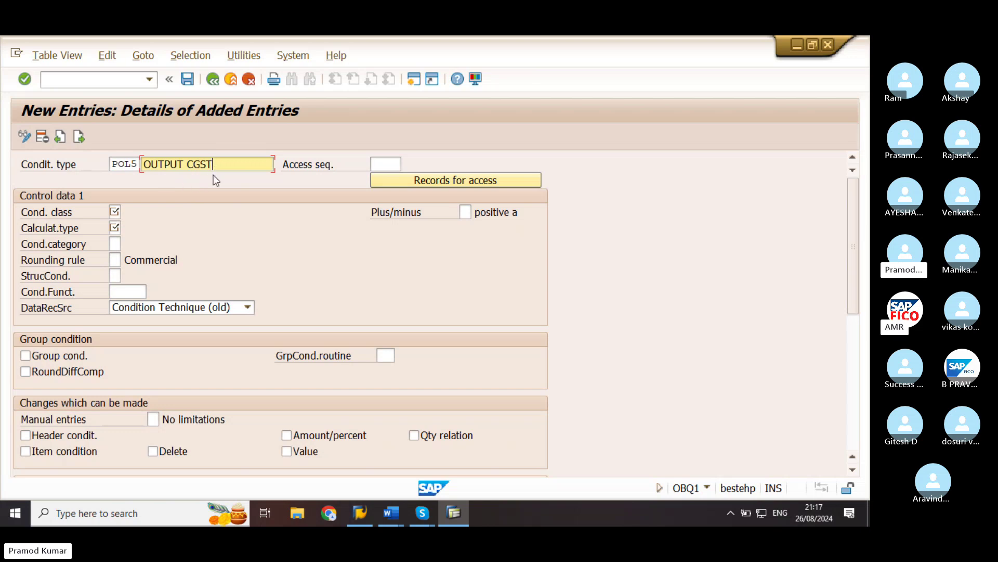
Assign the access sequence MWST (Tax Classification) to condition type POL5.
key("Tab")
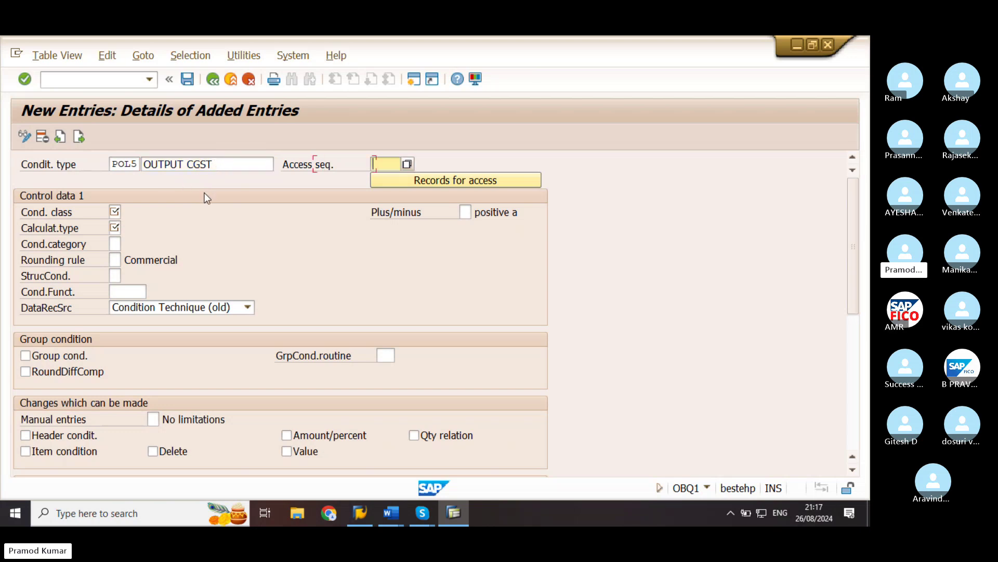
left_click(407, 164)
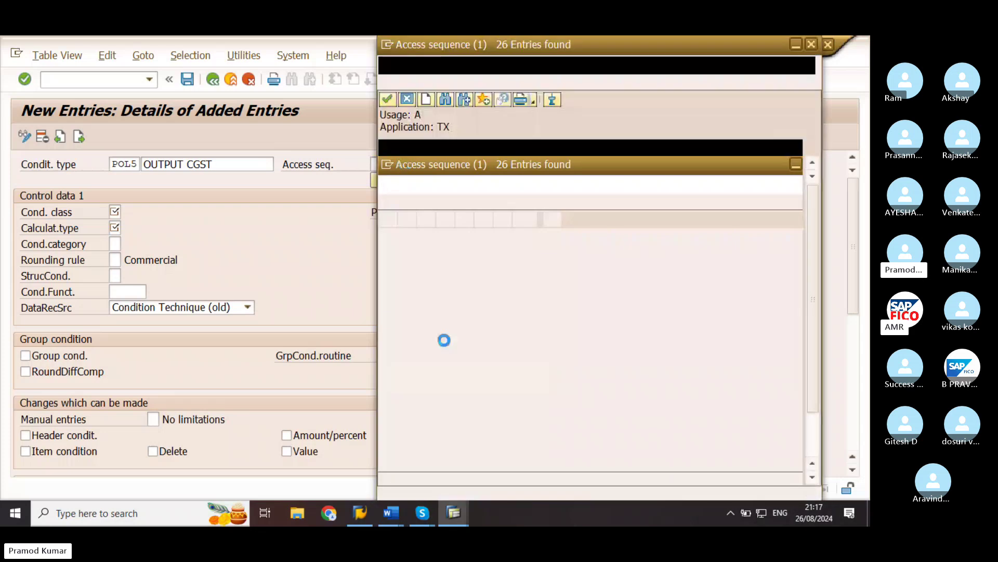
scroll(447, 425, "down", 2)
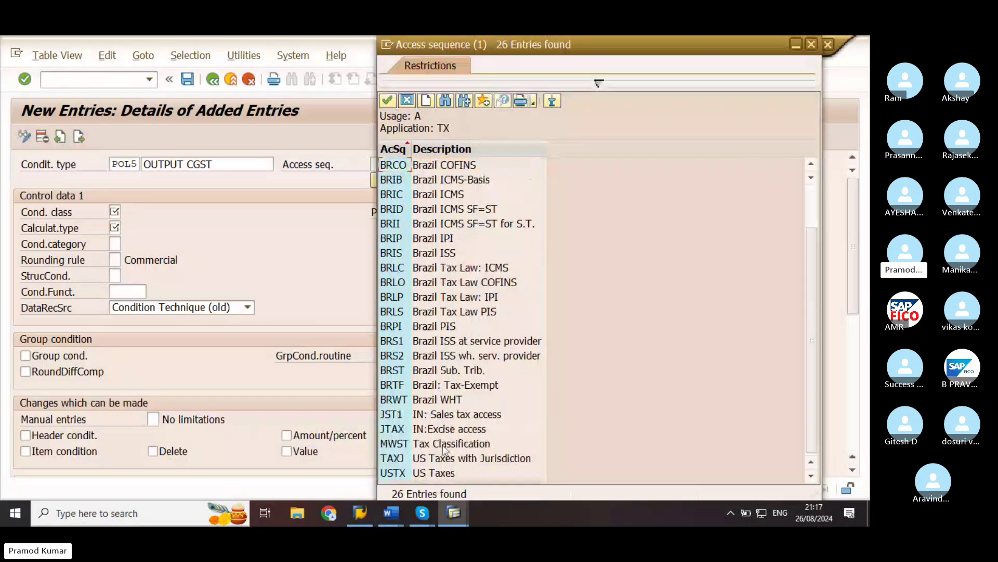
left_click(401, 445)
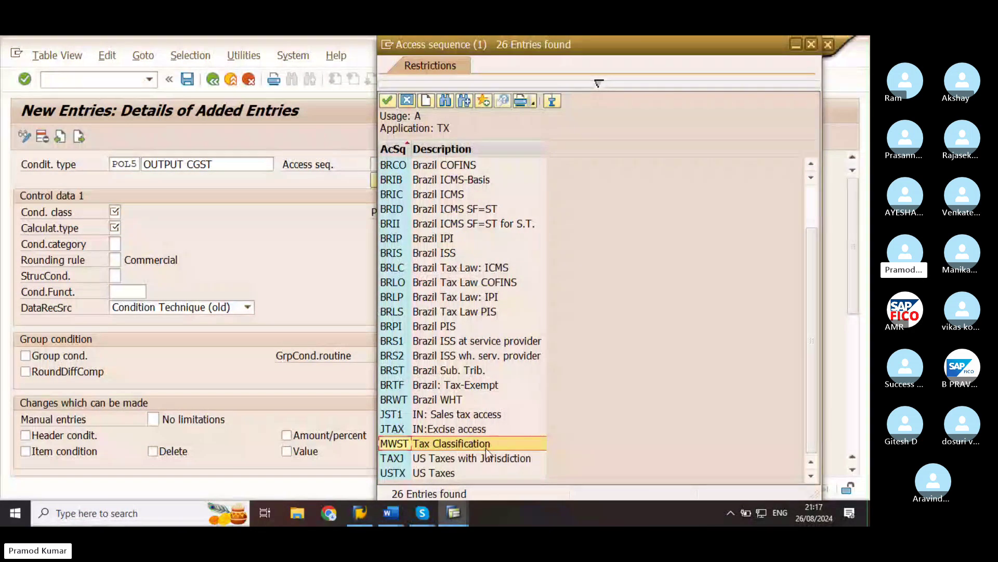
double_click(400, 448)
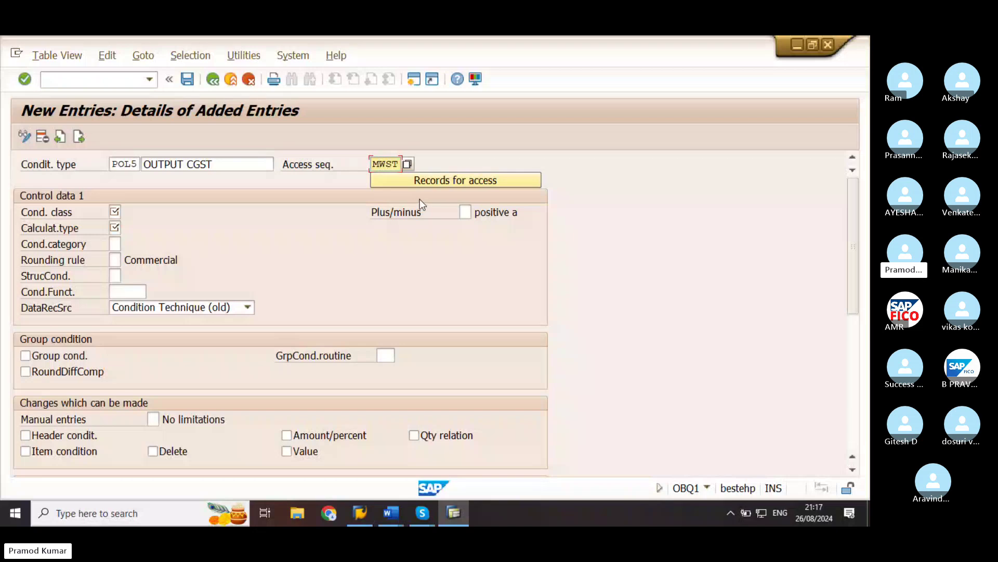
Set the condition class of POL5 to D (Taxes).
left_click(115, 212)
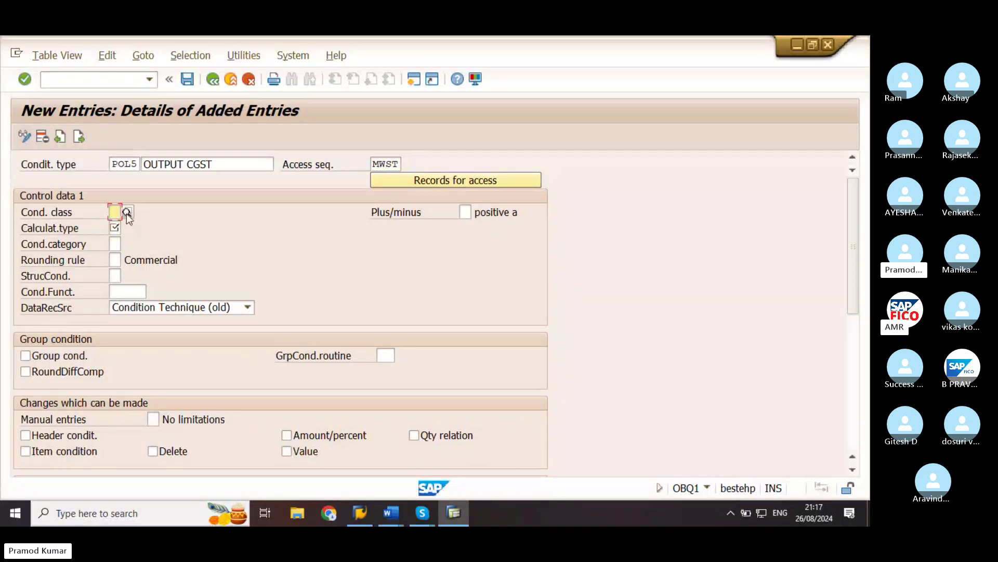
left_click(127, 212)
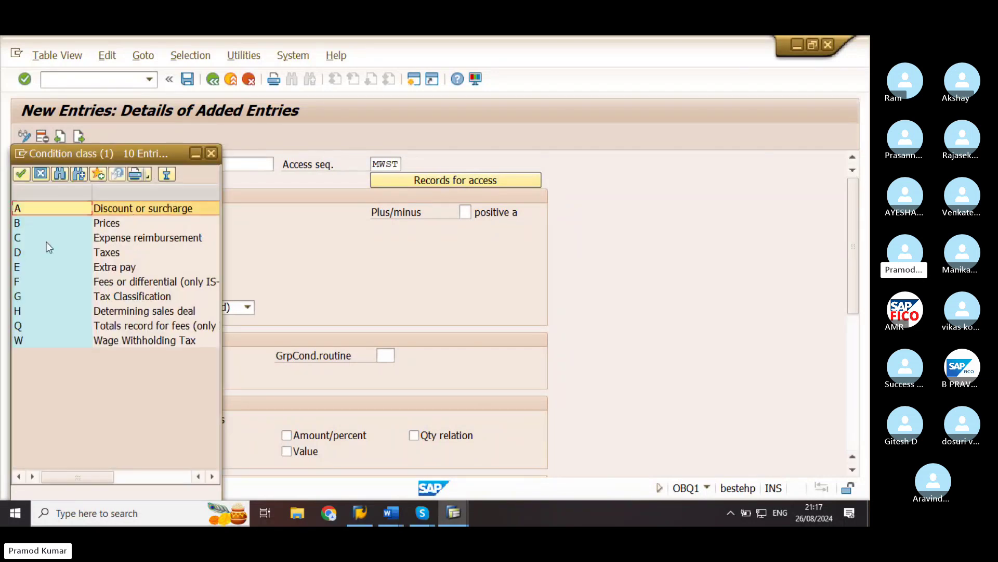
left_click(29, 253)
double_click(30, 253)
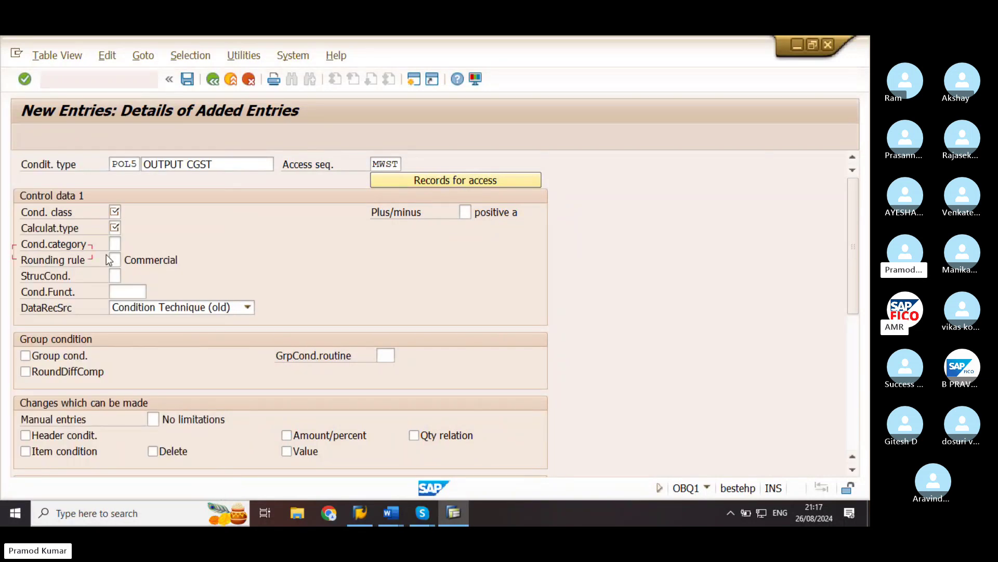
Set the calculation type of POL5 to A (Percentage).
left_click(114, 229)
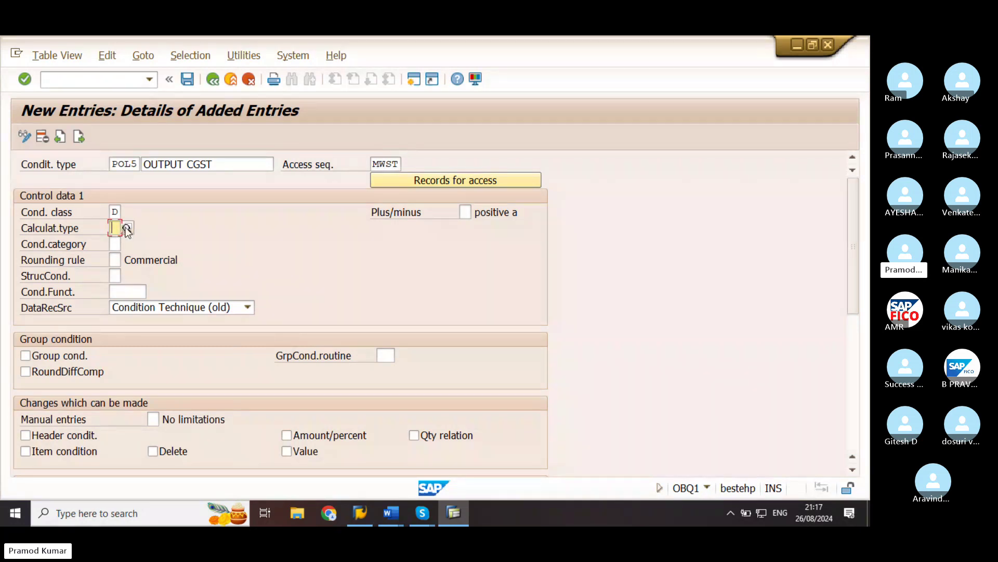
left_click(127, 228)
key("F4")
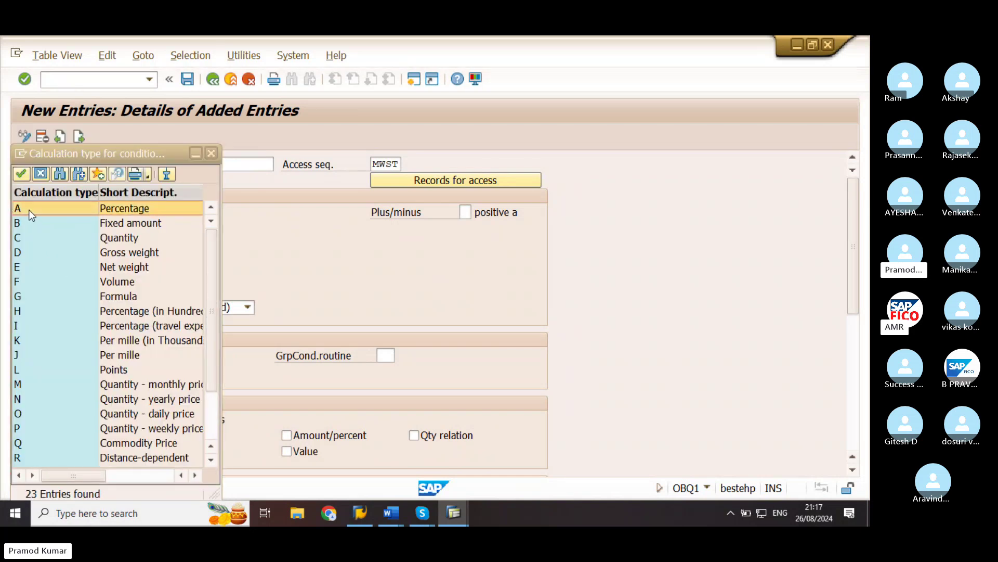
double_click(26, 208)
key("Tab")
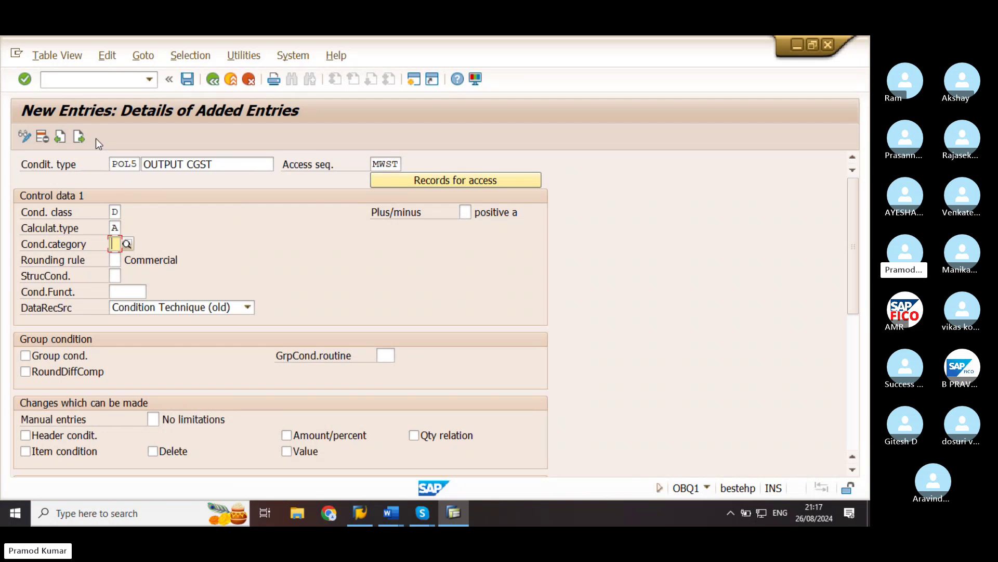
Start the next condition type entry with the code POL6 and the description OUTPUT IGST.
left_click(79, 136)
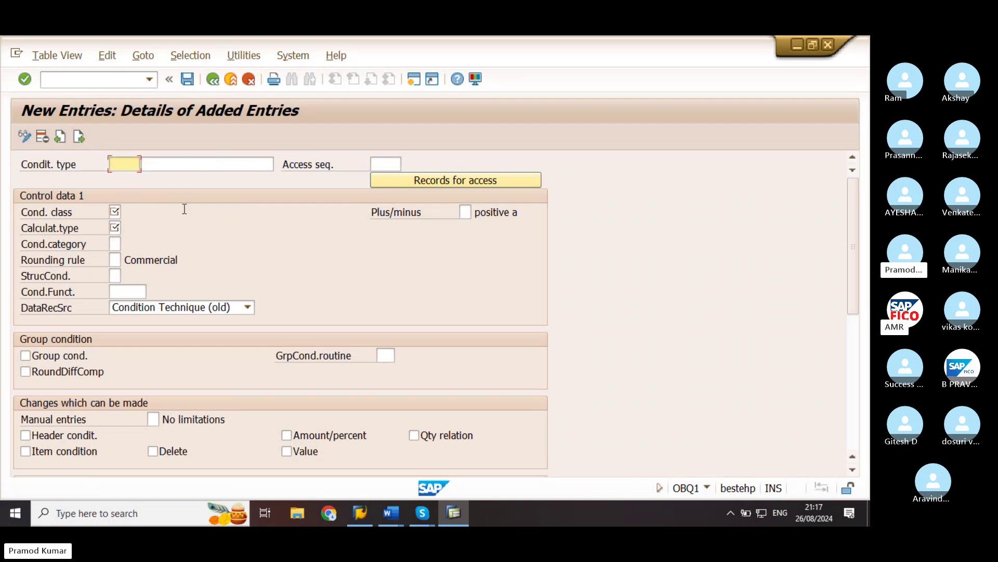
type("POL6")
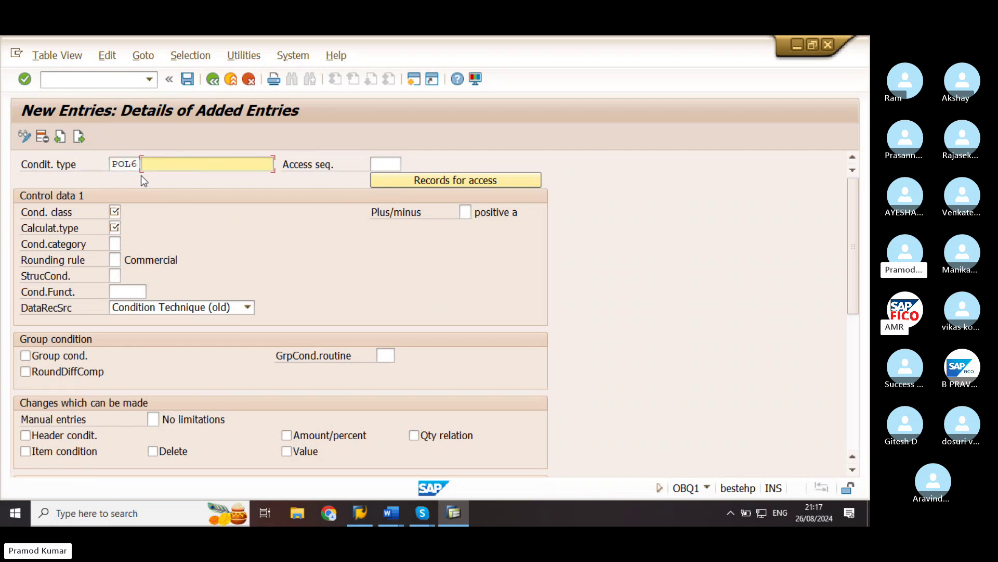
type("OP")
key("BackSpace")
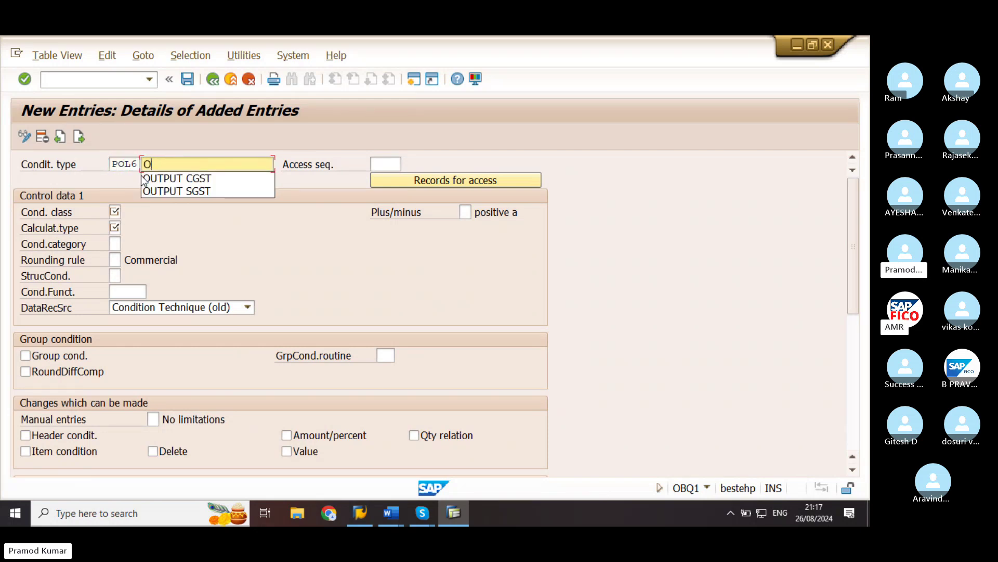
type("U")
left_click(182, 178)
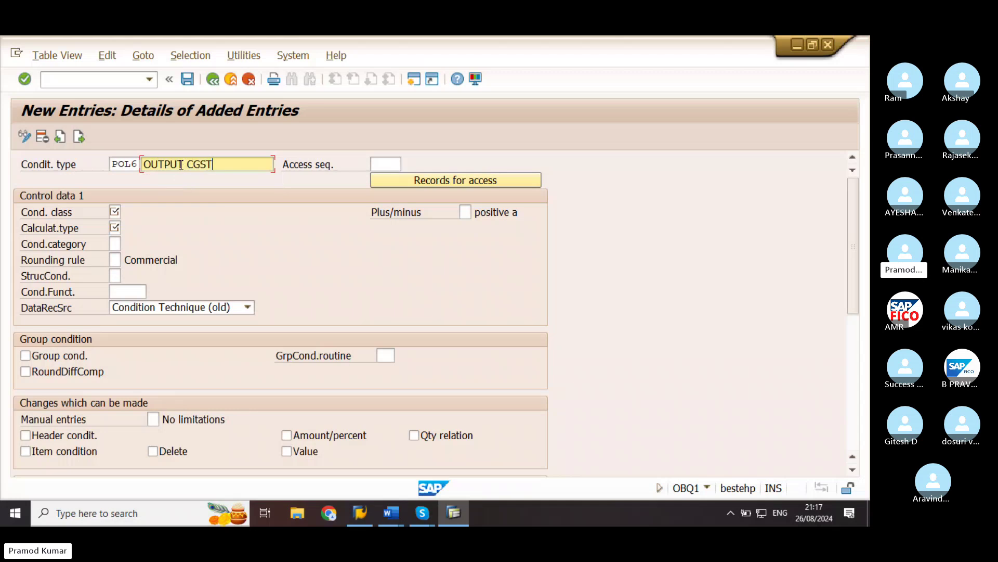
key("Tab")
type("I")
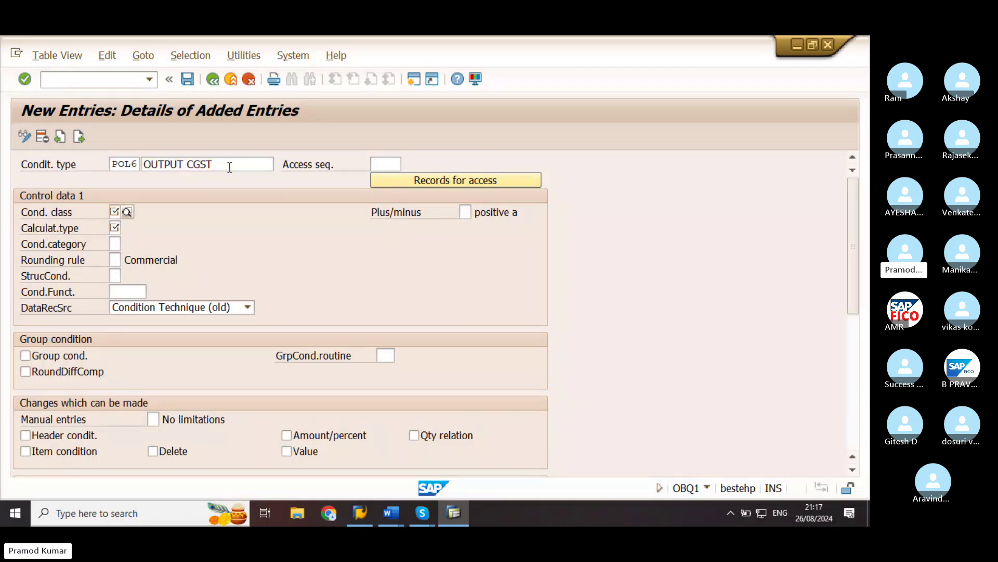
left_click(192, 166)
key("BackSpace")
type("I")
key("Tab")
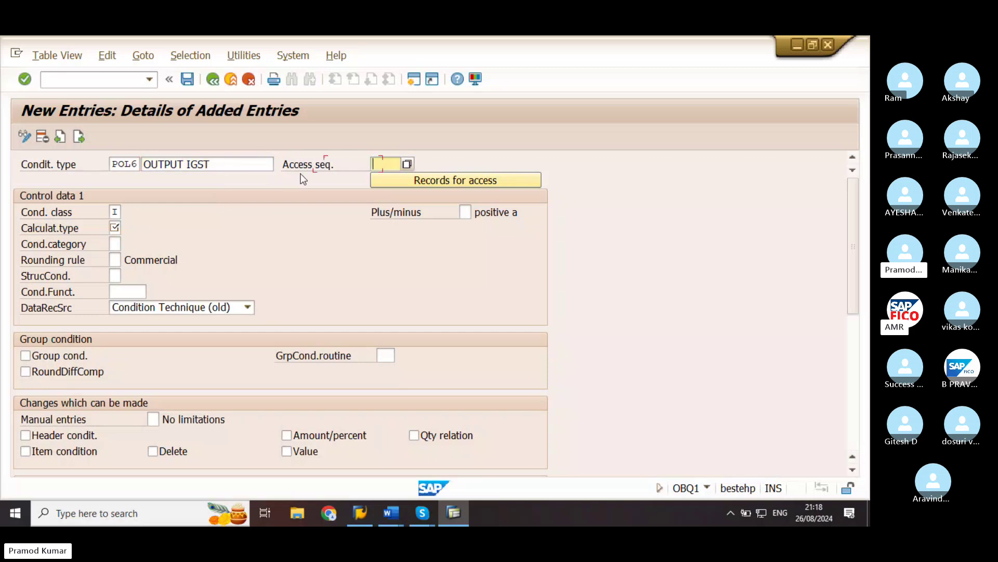
Assign the access sequence MWST (Tax Classification) and the condition class D (Taxes) to condition type POL6.
left_click(408, 165)
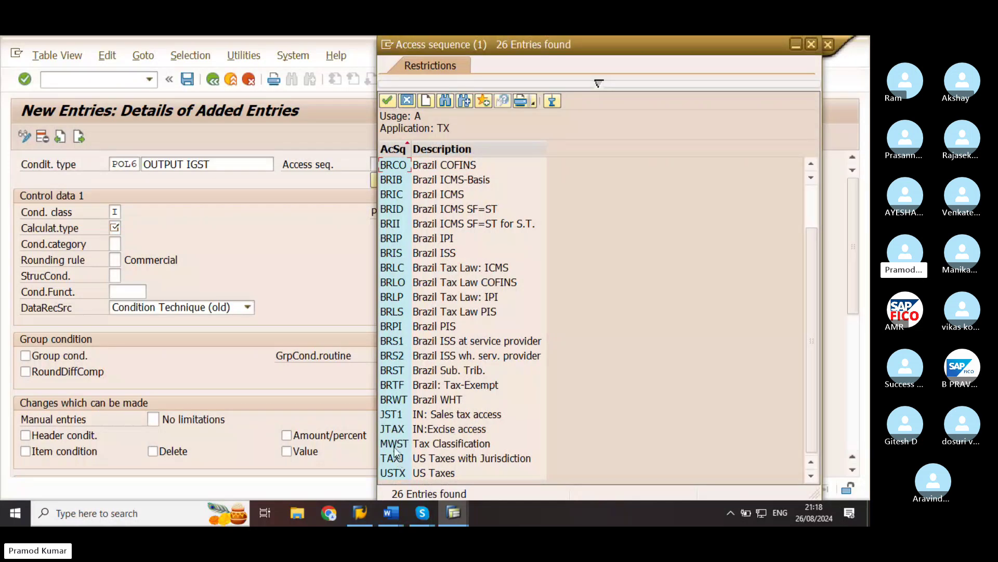
double_click(394, 445)
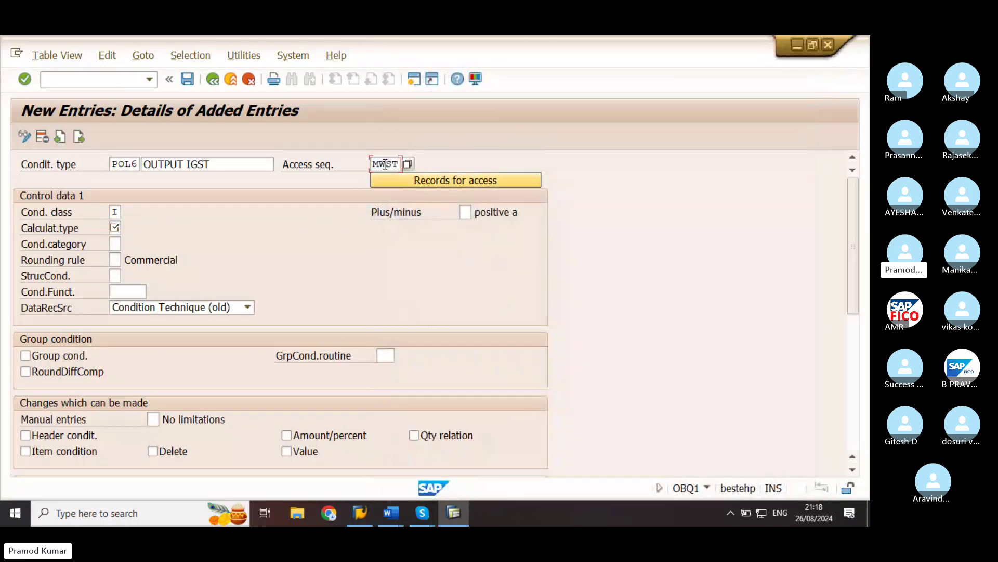
left_click(116, 212)
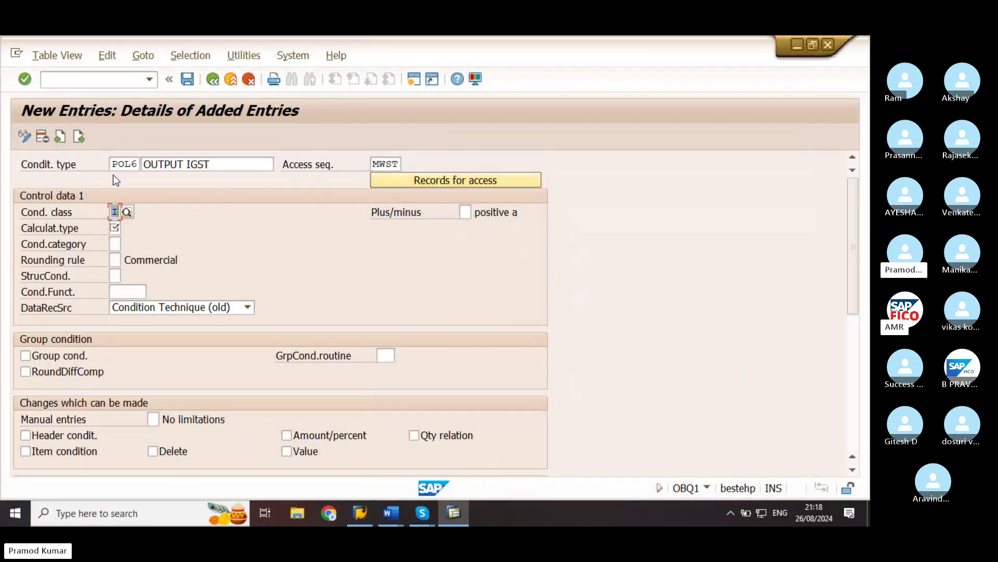
key("Delete")
left_click(127, 212)
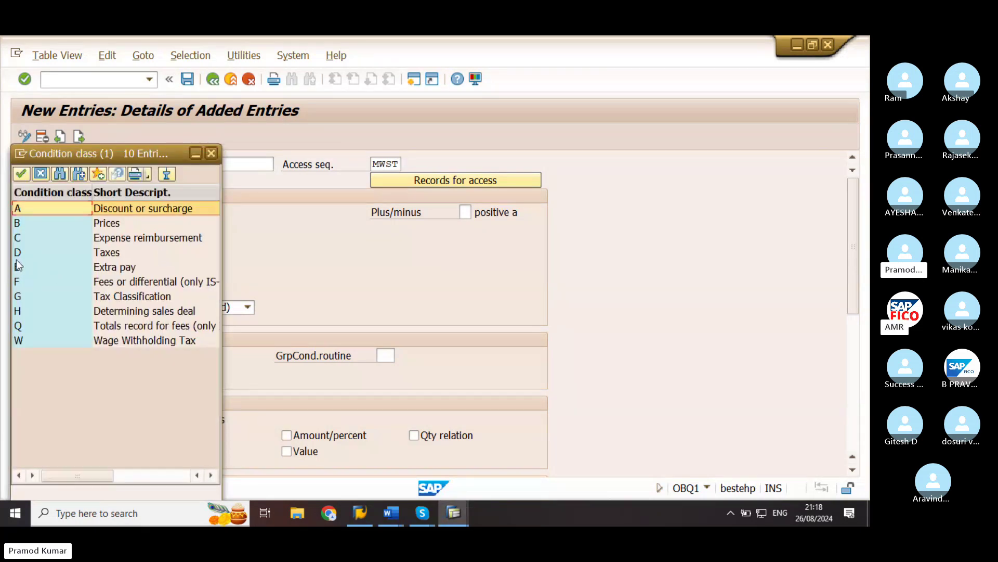
left_click(66, 254)
double_click(35, 254)
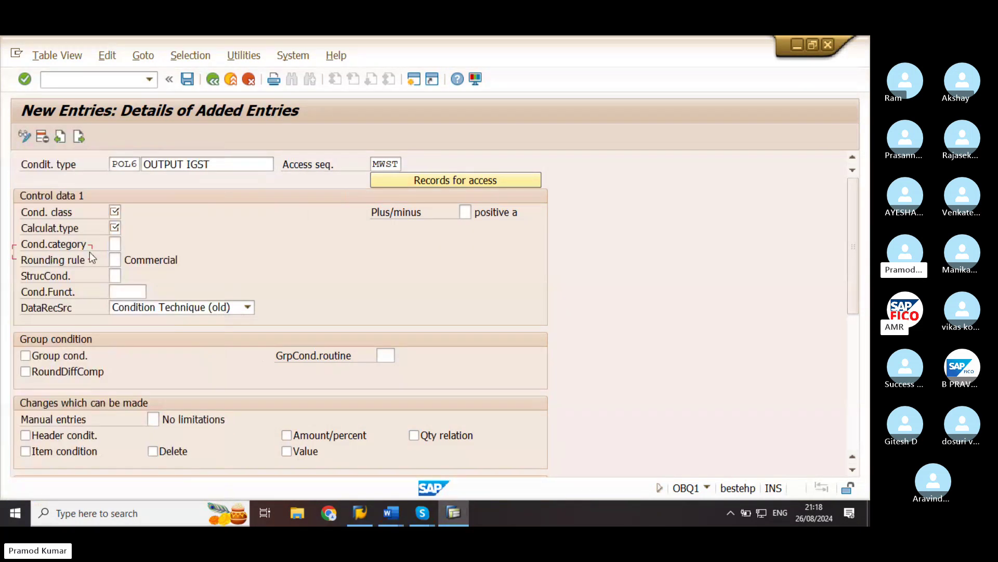
Set the calculation type of POL6 to A (Percentage).
key("Tab")
key("Tab")
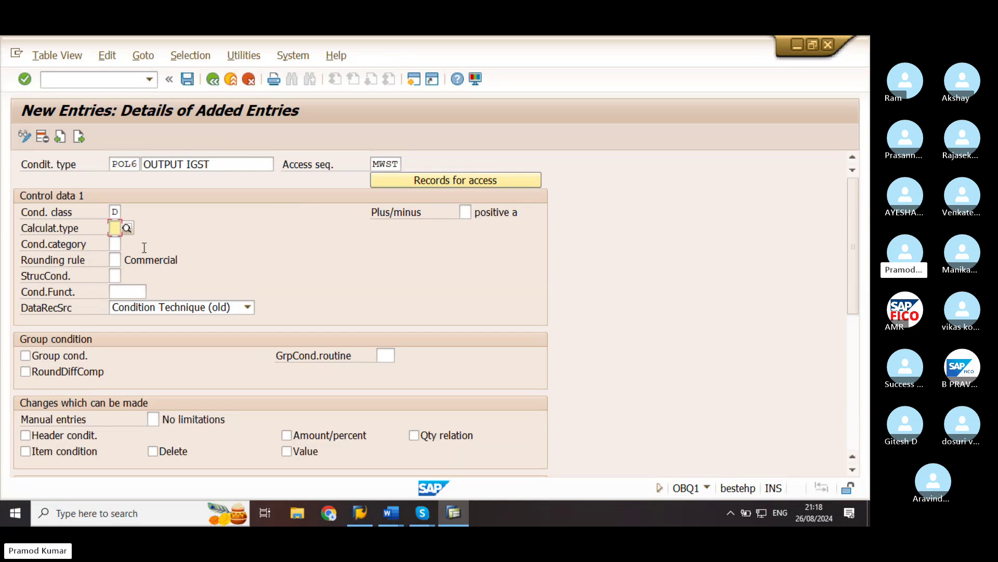
left_click(127, 227)
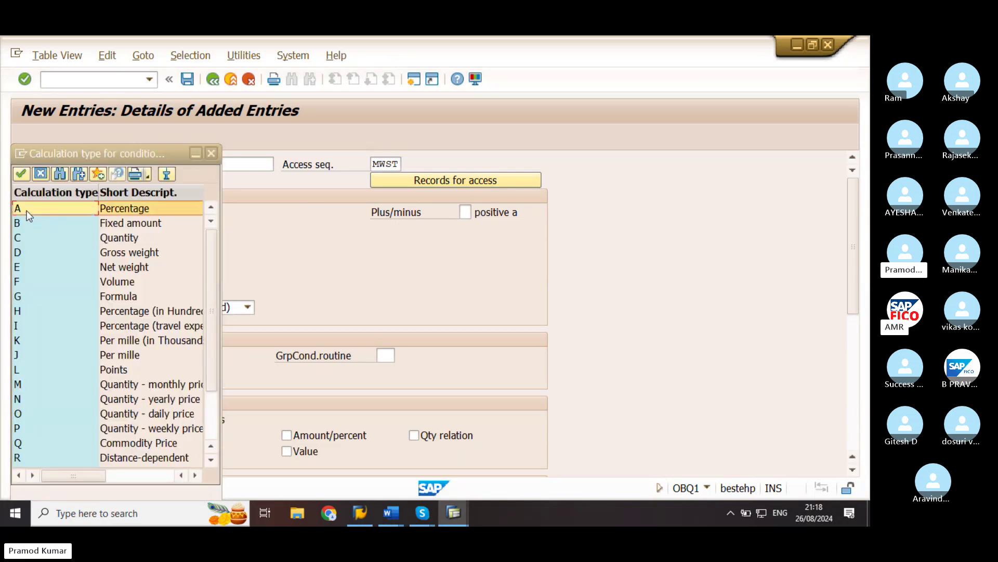
key("Return")
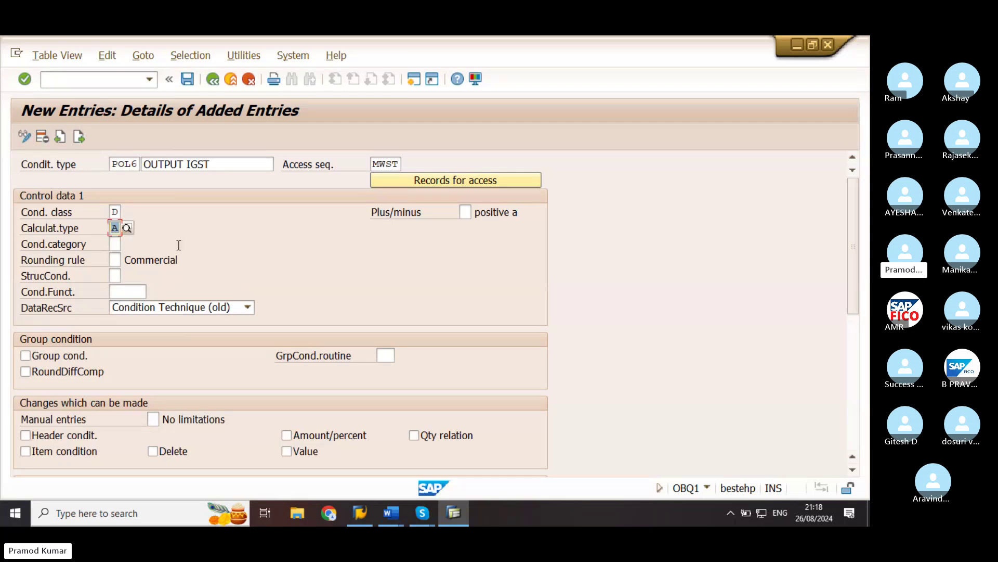
left_click(115, 227)
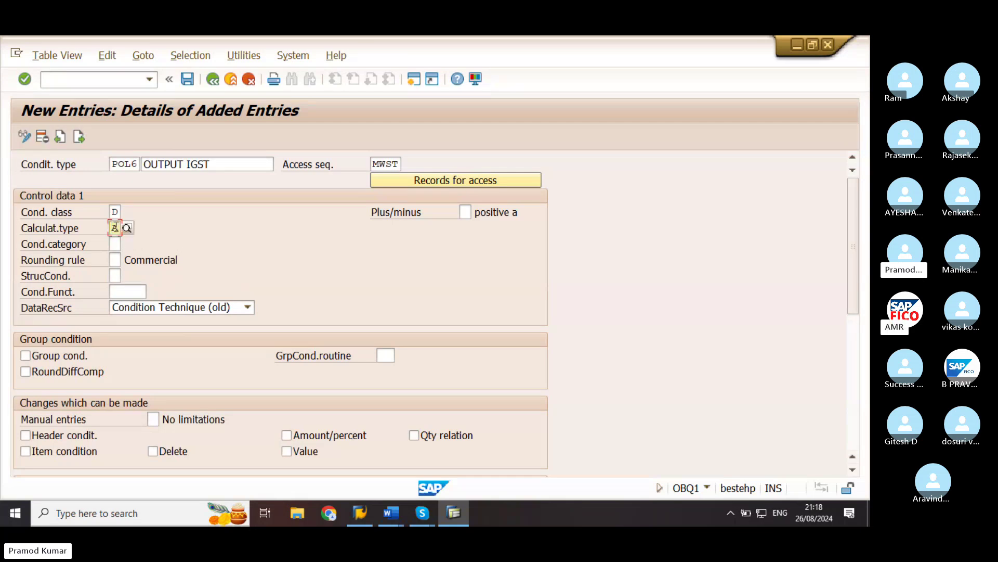
Save the new condition types under the proposed customizing request and return to the condition types overview.
left_click(187, 80)
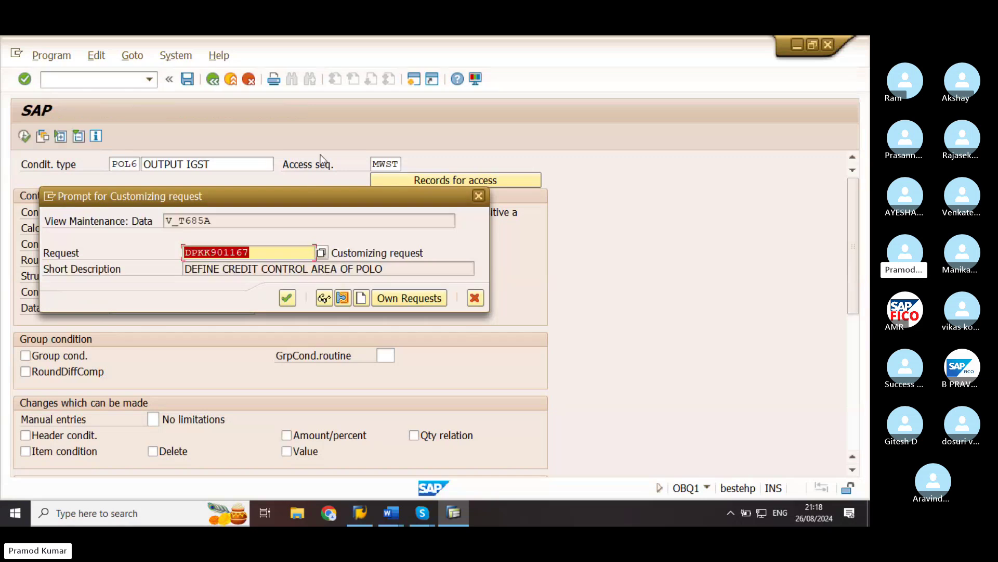
left_click(264, 258)
left_click(287, 298)
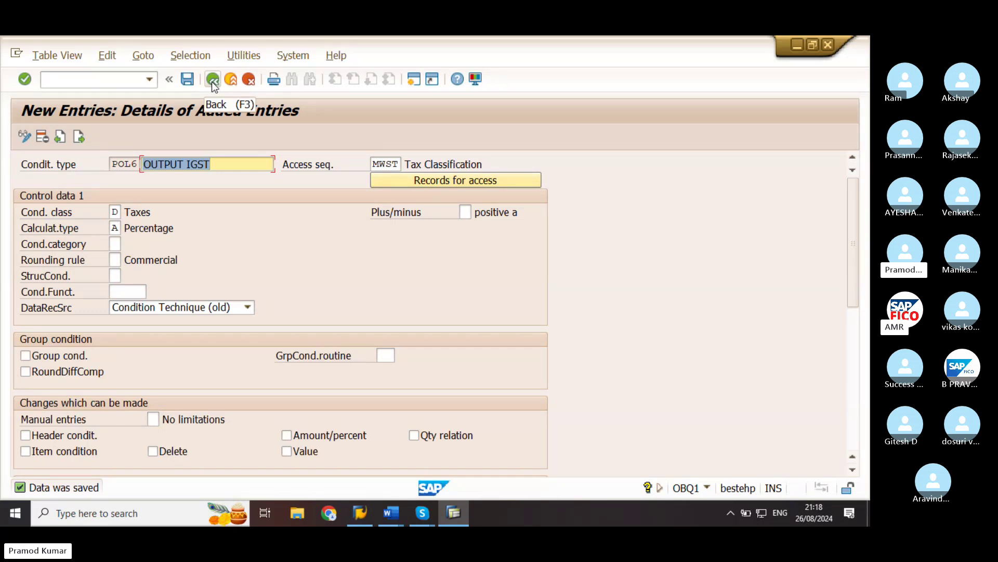
left_click(212, 79)
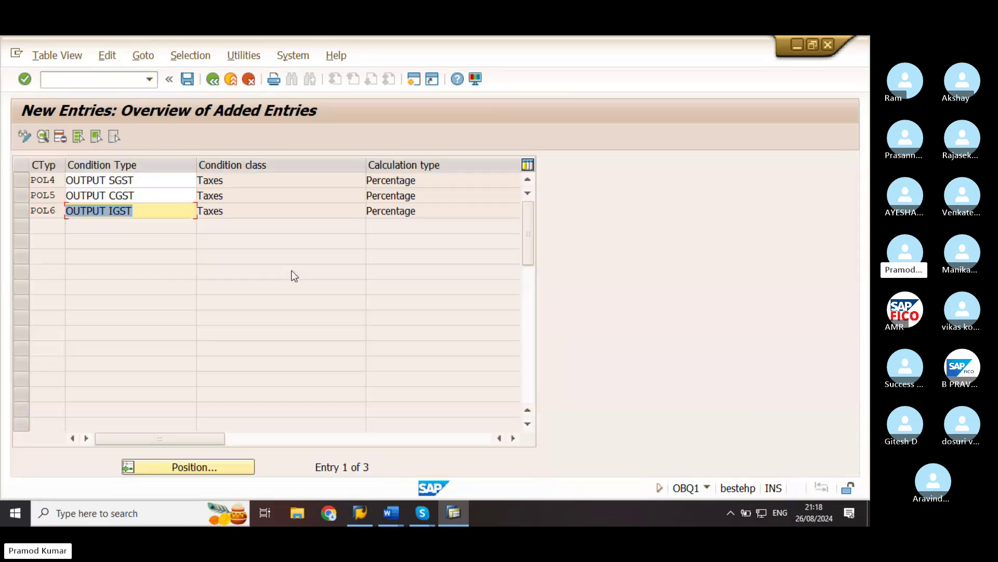
left_click(166, 211)
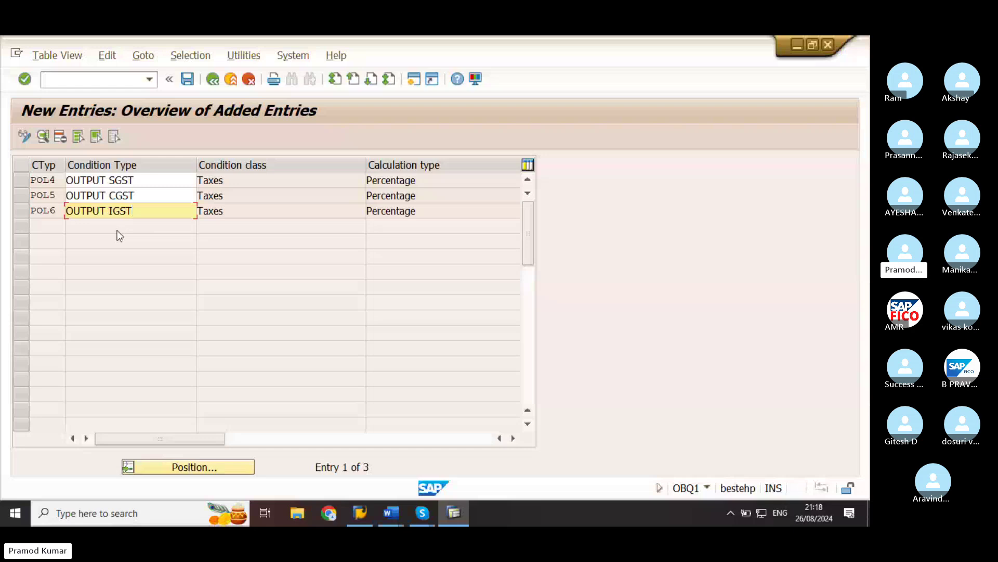
left_click(213, 80)
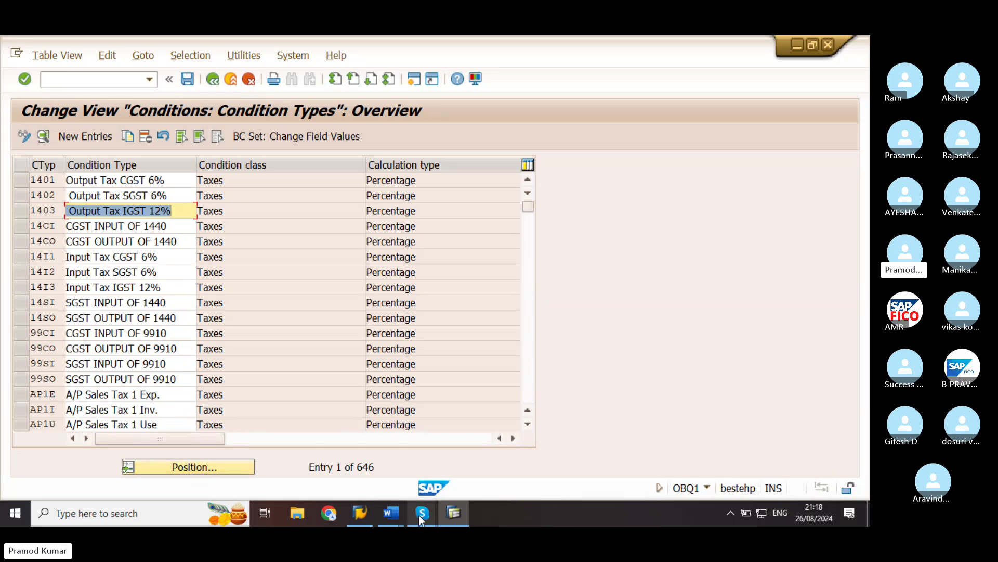
Switch to the Skype meeting and open the image about the four GST types from the chat history.
mouse_move(419, 514)
left_click(389, 454)
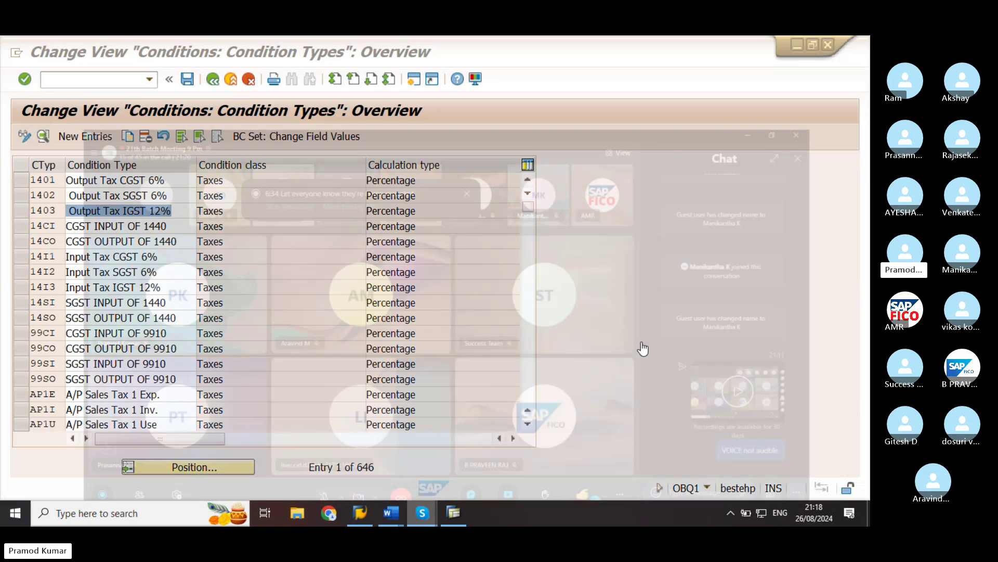
scroll(779, 307, "up", 20)
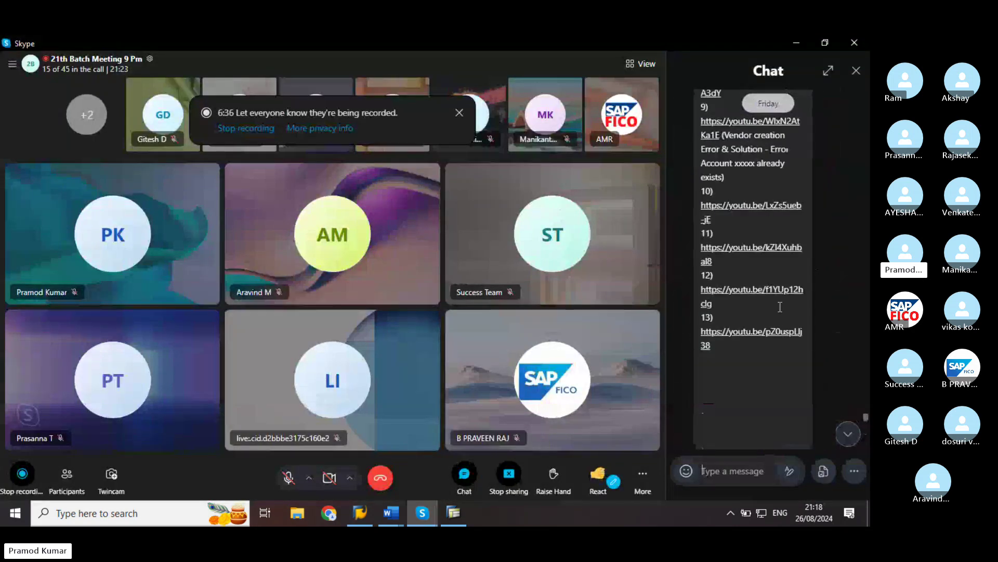
scroll(780, 307, "up", 20)
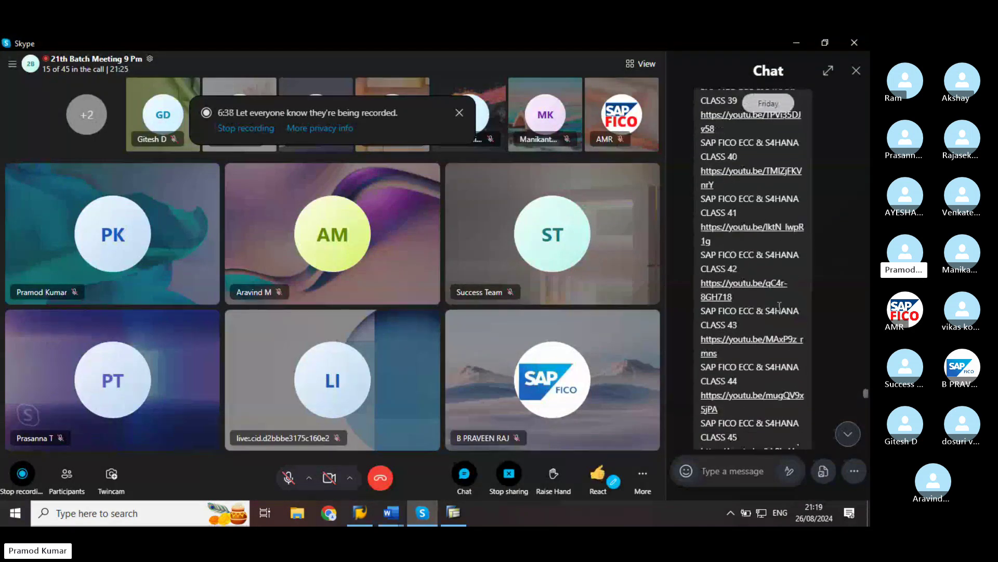
scroll(779, 307, "up", 20)
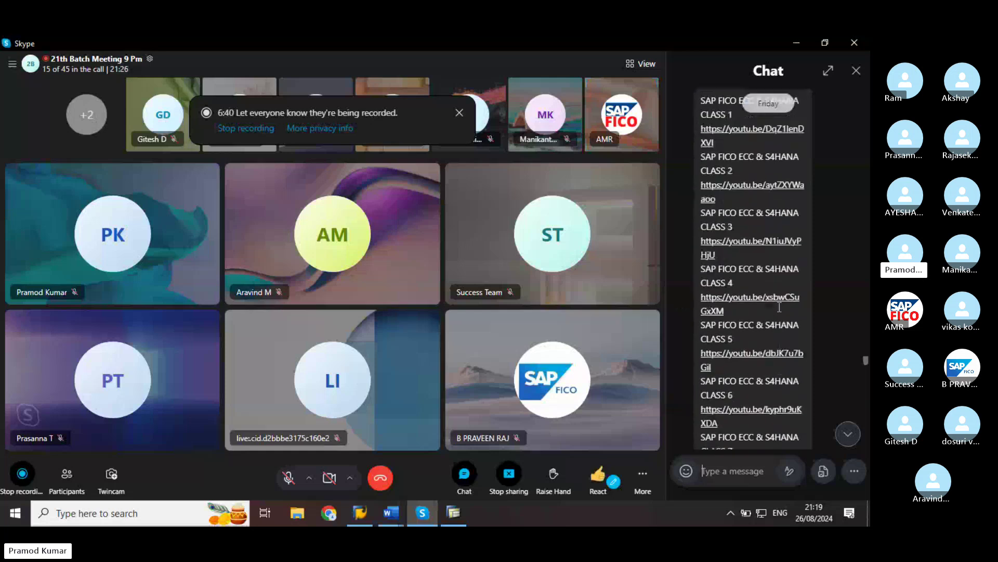
scroll(779, 307, "up", 5)
left_click(775, 312)
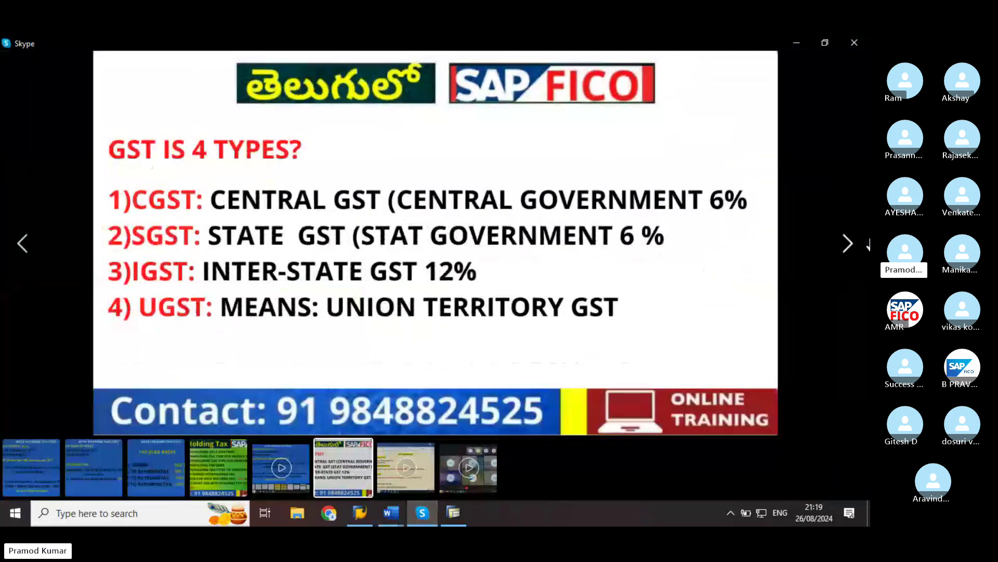
Look through the neighbouring shared chat media back to the With Holding Tax slide, and close the media viewer.
left_click(853, 243)
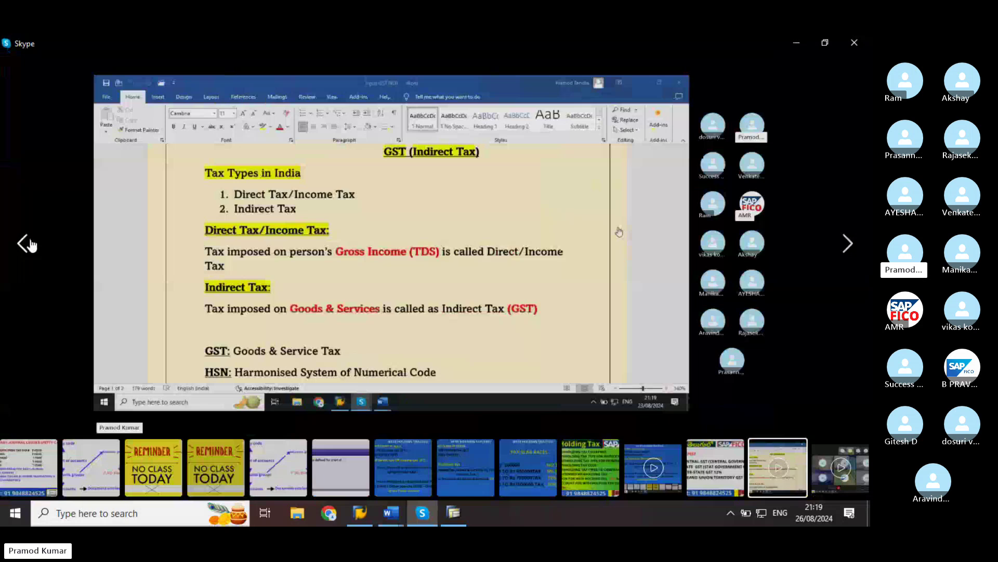
left_click(30, 244)
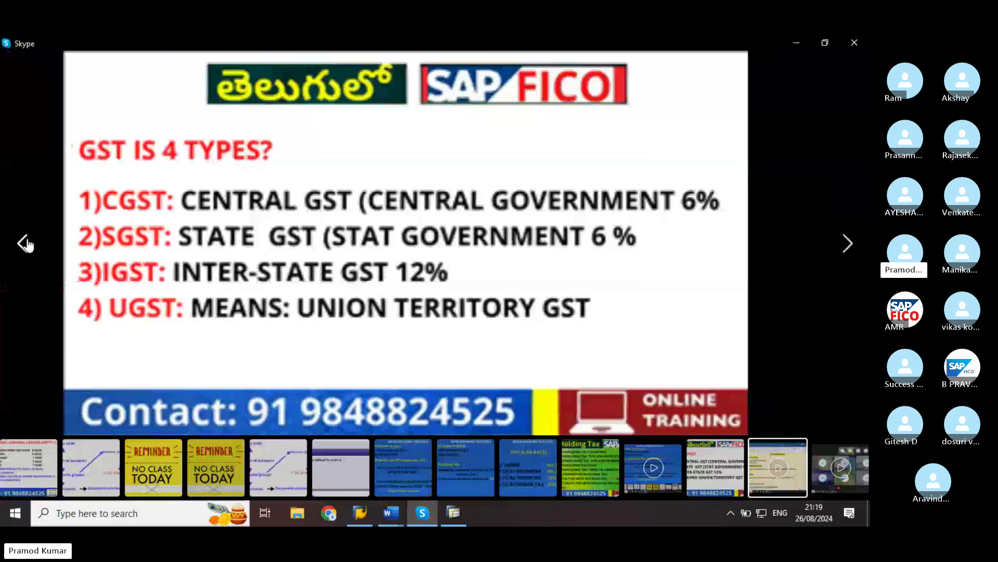
left_click(28, 245)
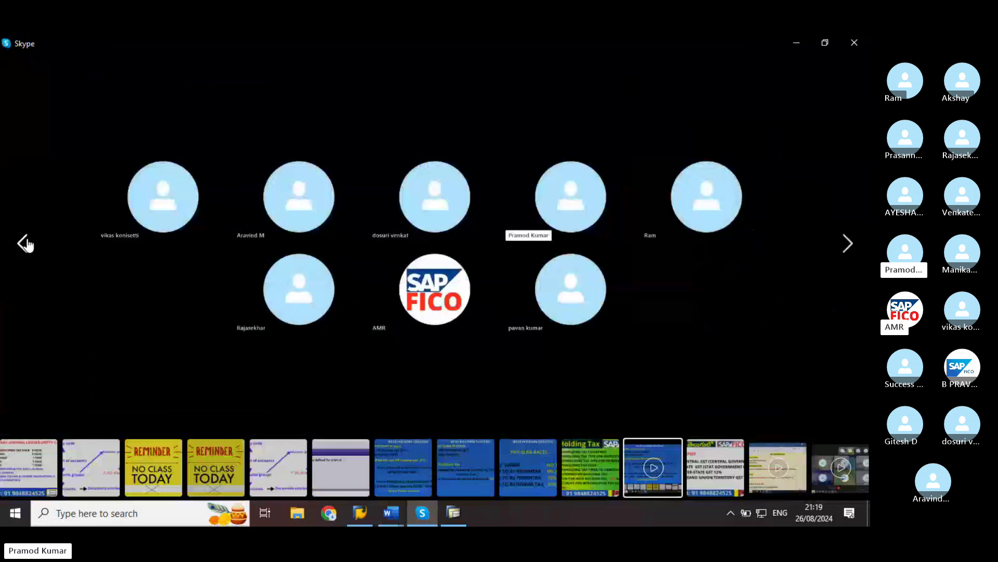
left_click(25, 244)
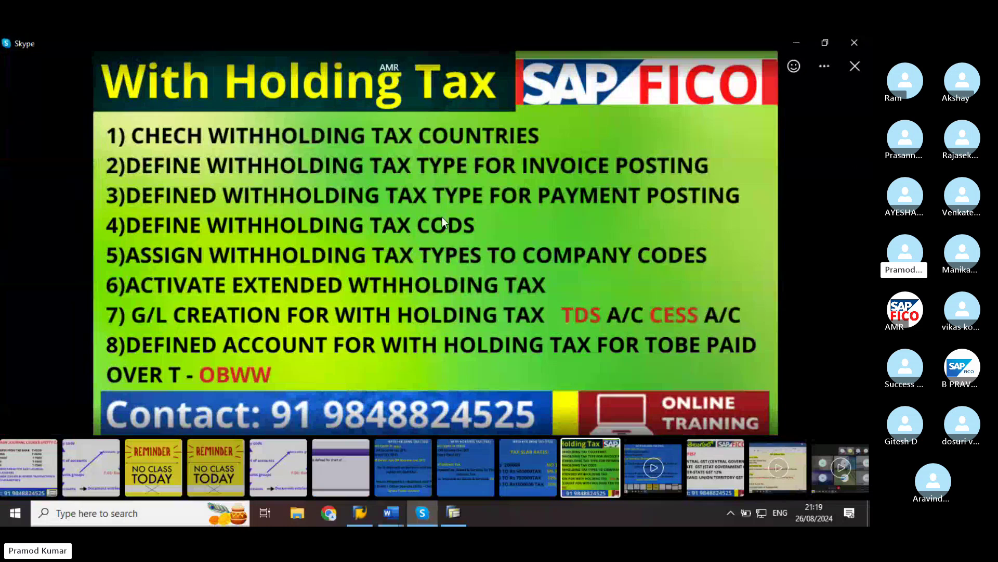
left_click(854, 68)
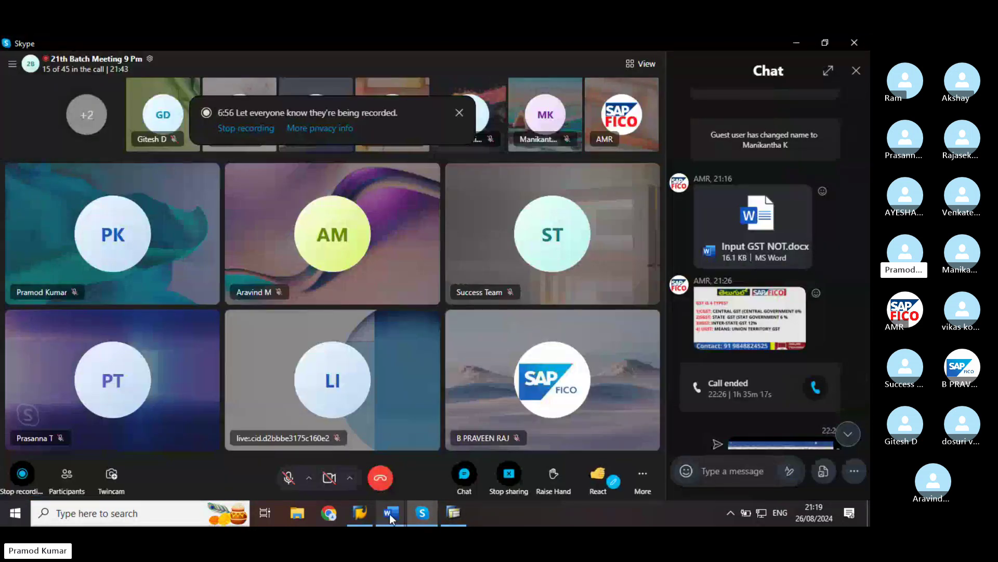
Switch to the Word document Input GST NOT and review its notes on GST types and on input and output tax.
left_click(389, 514)
left_click(430, 470)
scroll(401, 286, "up", 2)
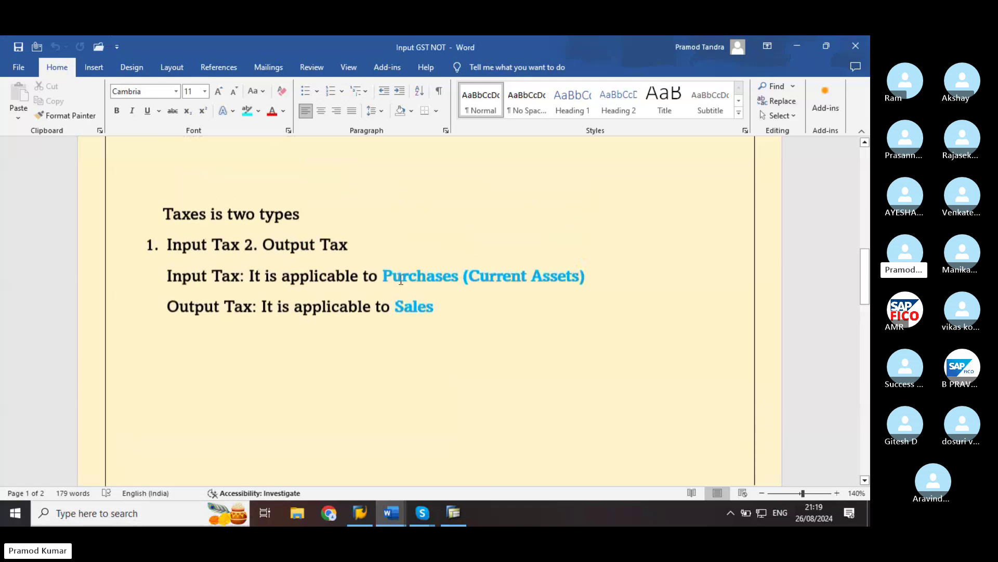
scroll(401, 286, "down", 6)
scroll(400, 286, "up", 4)
scroll(401, 288, "up", 7)
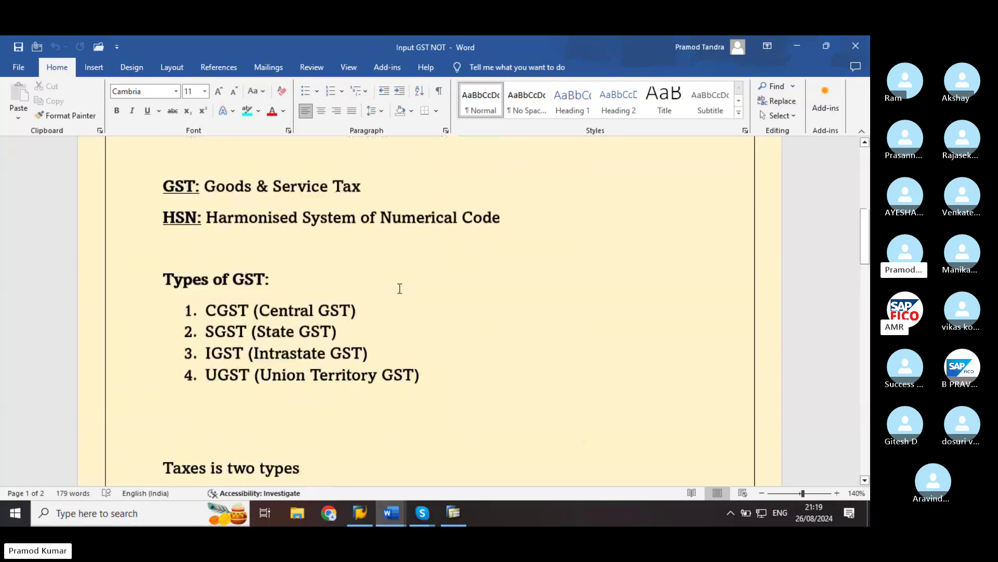
scroll(695, 251, "up", 2)
left_click(697, 222)
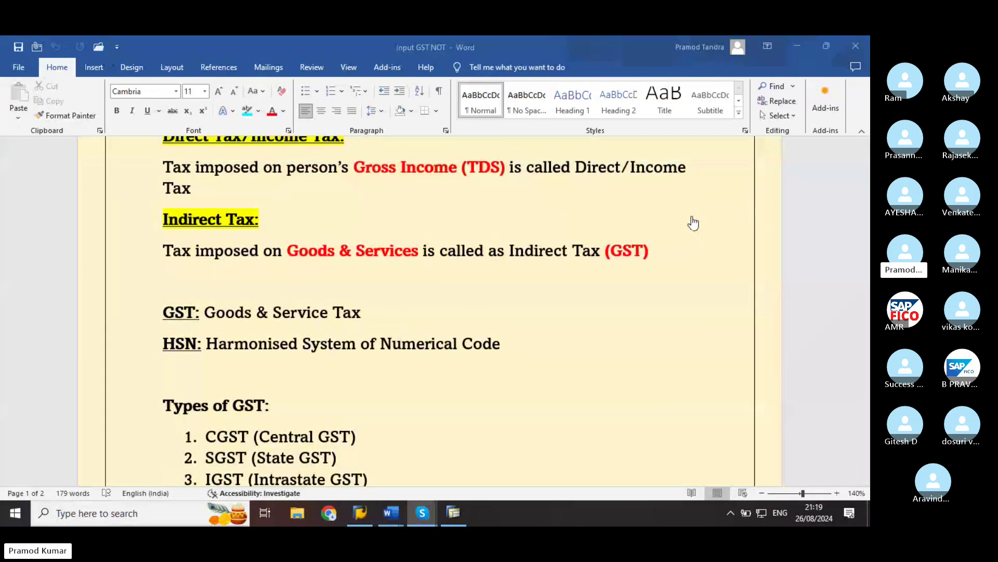
left_click(495, 335)
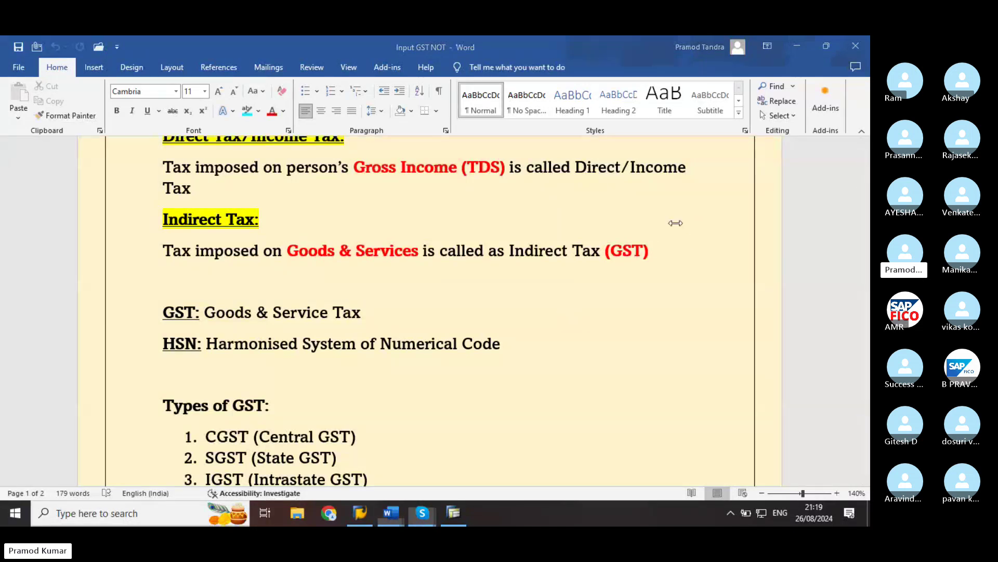
scroll(475, 338, "down", 4)
scroll(494, 331, "down", 10)
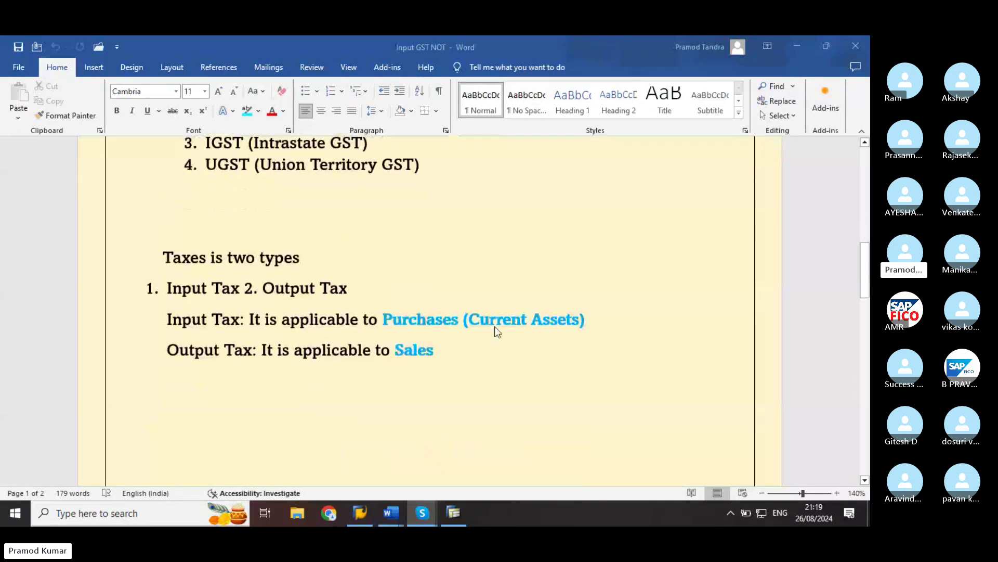
Find the Create Accounting Fees entry under Configurations in the GST notes and copy its transaction code OBCN.
scroll(495, 331, "down", 8)
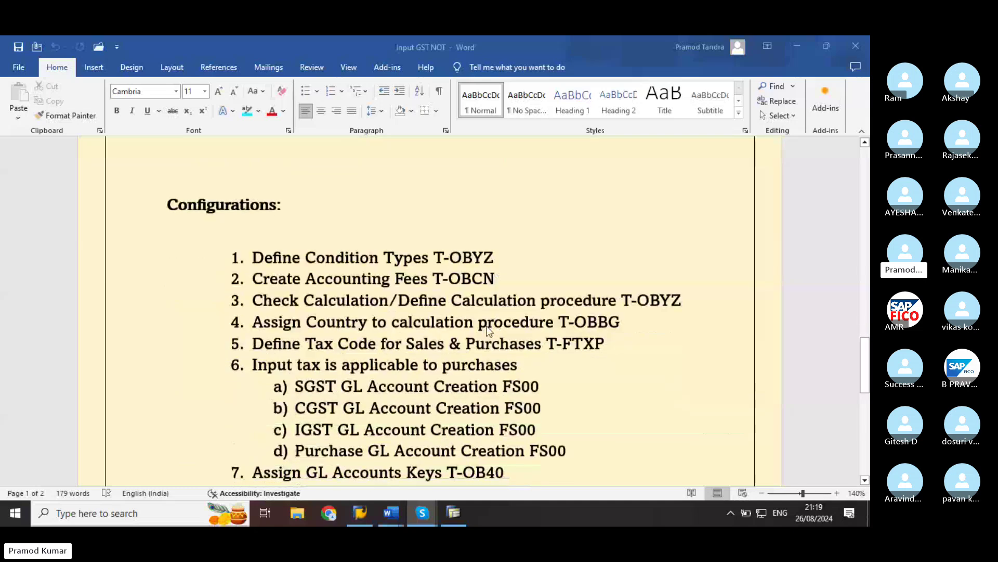
scroll(442, 304, "down", 1)
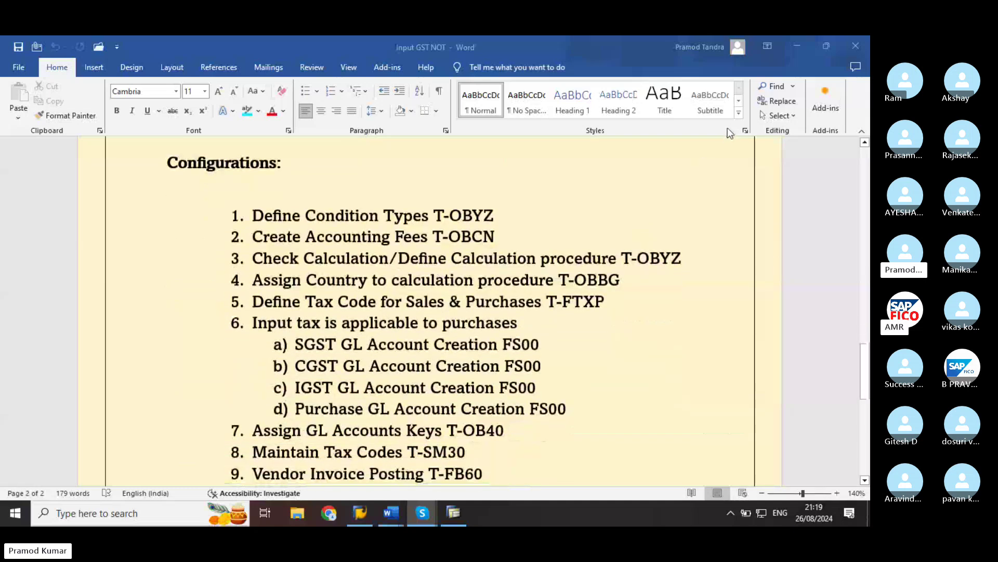
scroll(457, 332, "down", 1)
scroll(456, 331, "up", 1)
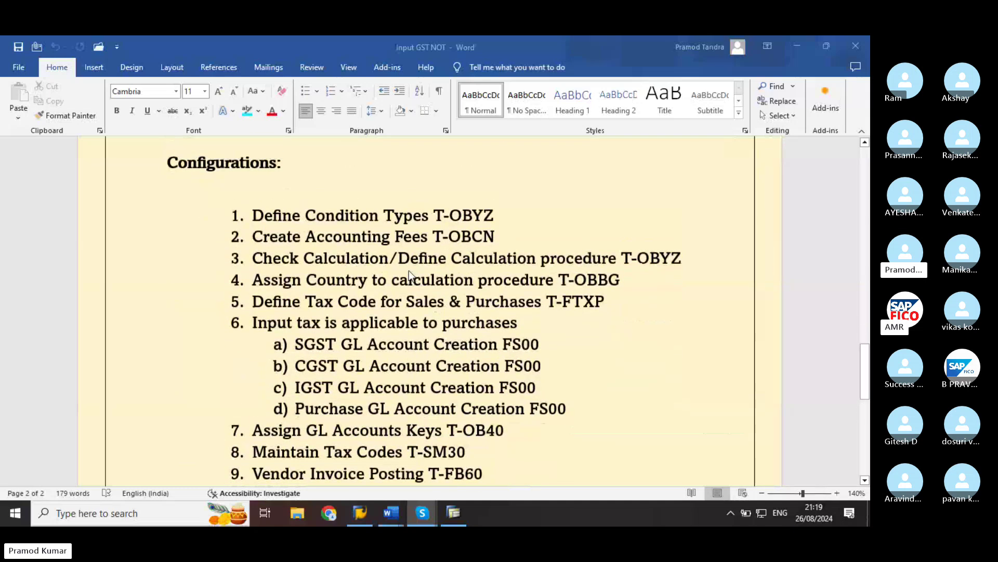
left_click(463, 237)
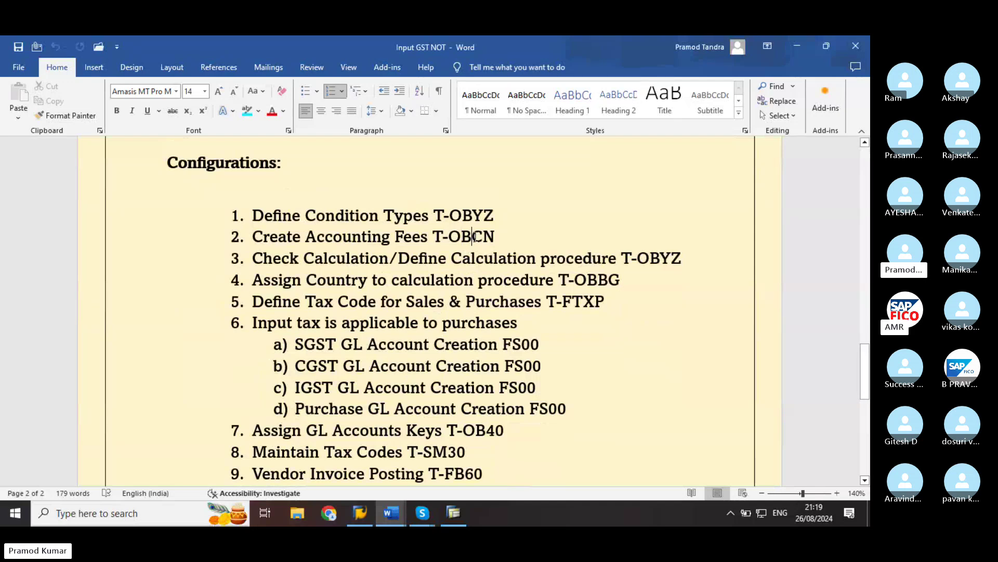
double_click(475, 236)
key("ctrl+c")
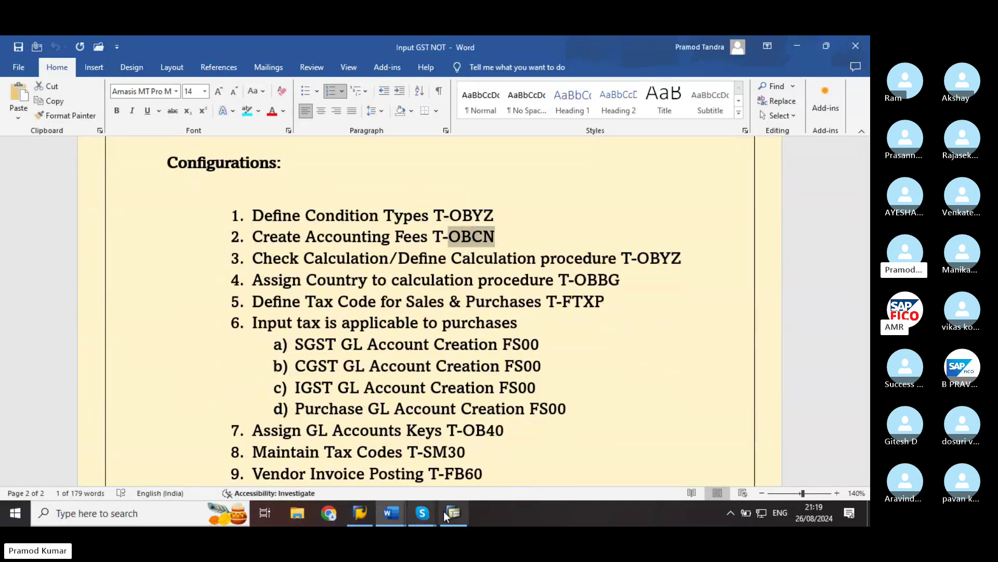
Switch to SAP and open transaction OBCN directly from the condition types overview with the /N prefix.
left_click(445, 515)
left_click(44, 80)
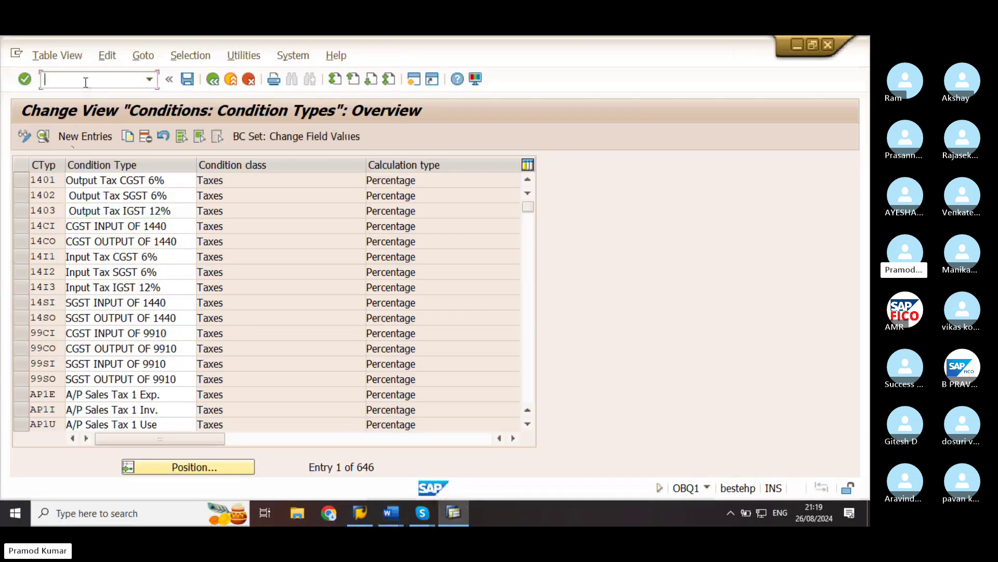
type("/N")
key("ctrl+v")
key("Return")
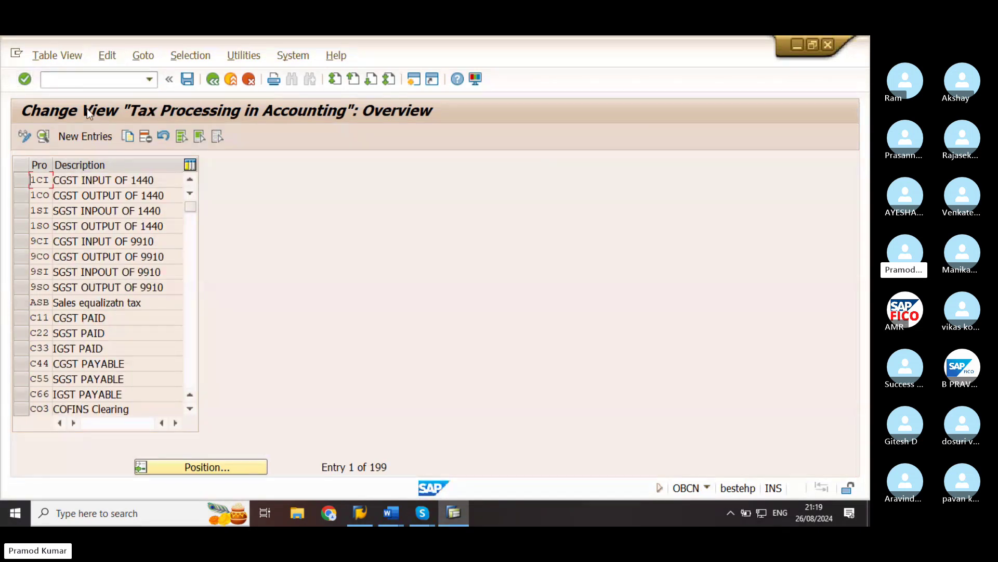
Start a new tax processing entry with process key PL4 and the description OUTPUT SGST.
left_click(91, 140)
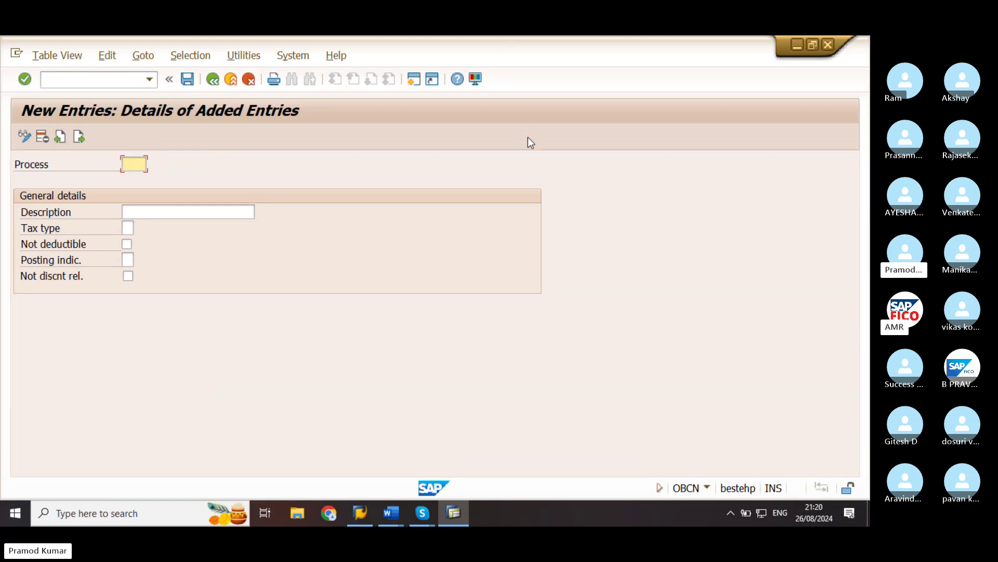
type("PL4")
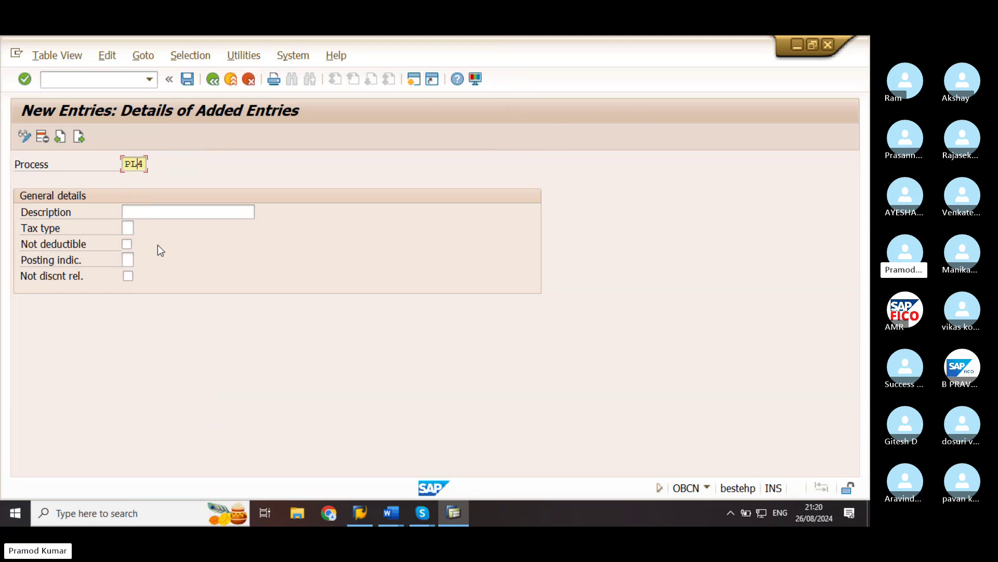
left_click(152, 213)
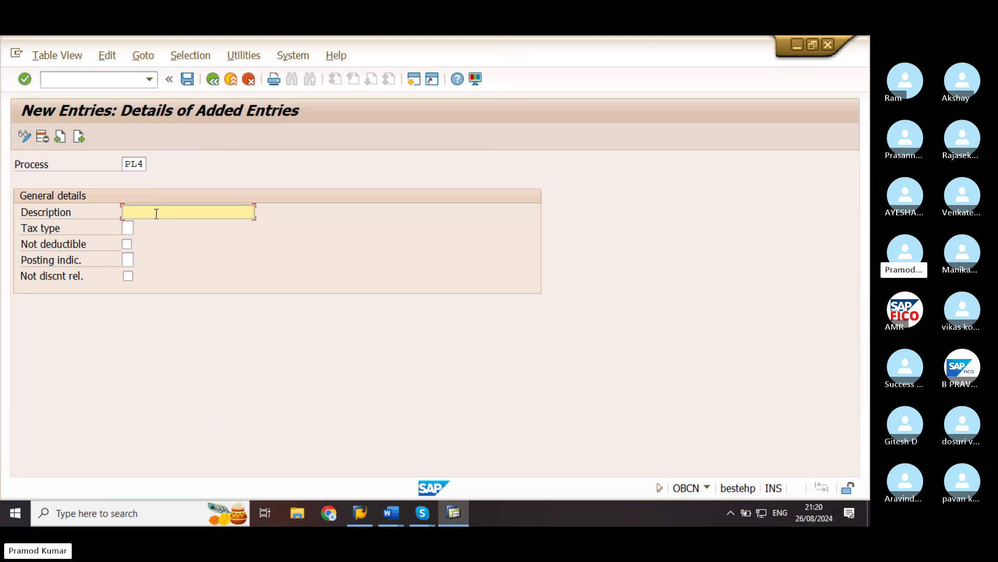
type("OUTPUT")
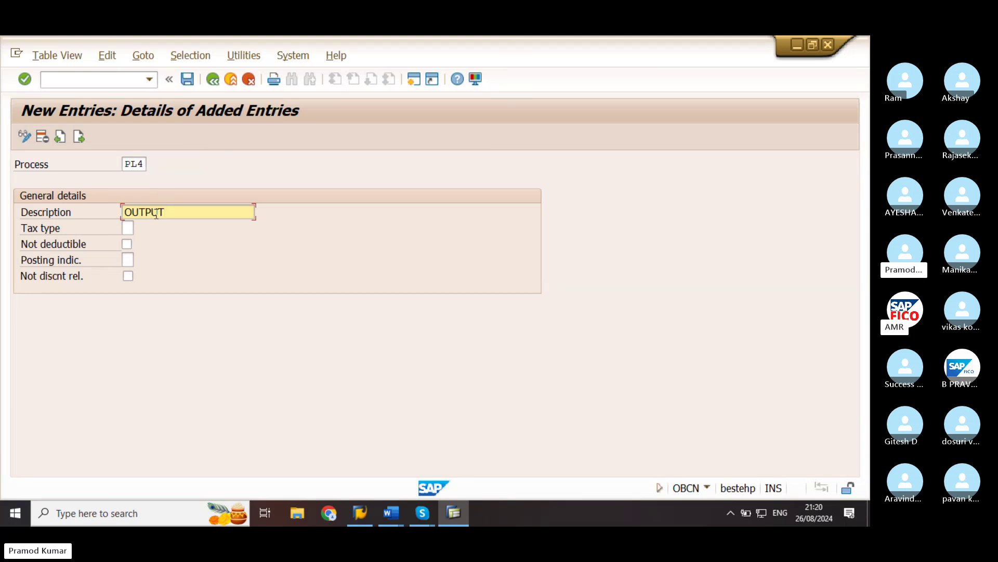
type(" SGST")
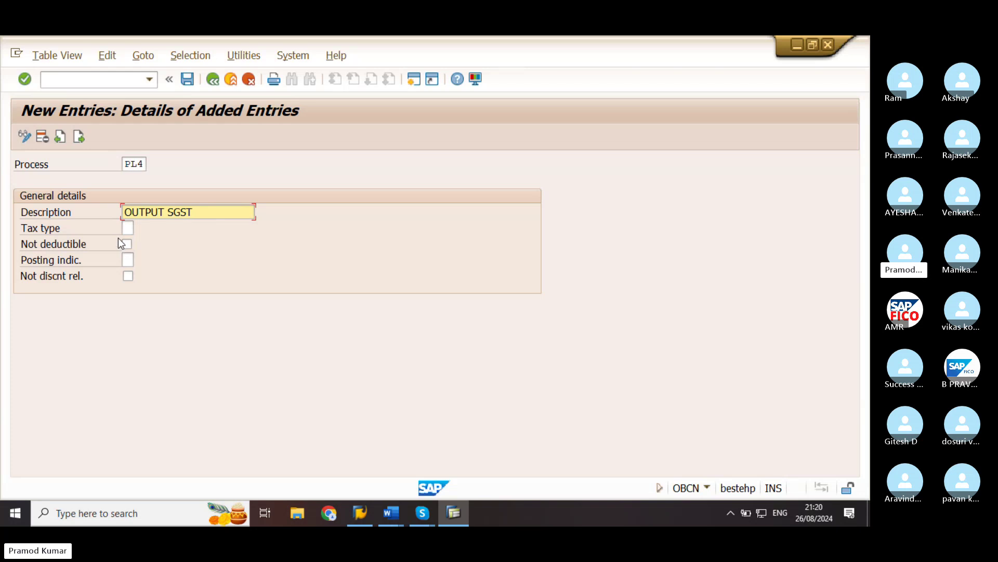
Give process PL4 tax type 1 (Output tax) and posting indicator 2 (Separate line item).
left_click(129, 229)
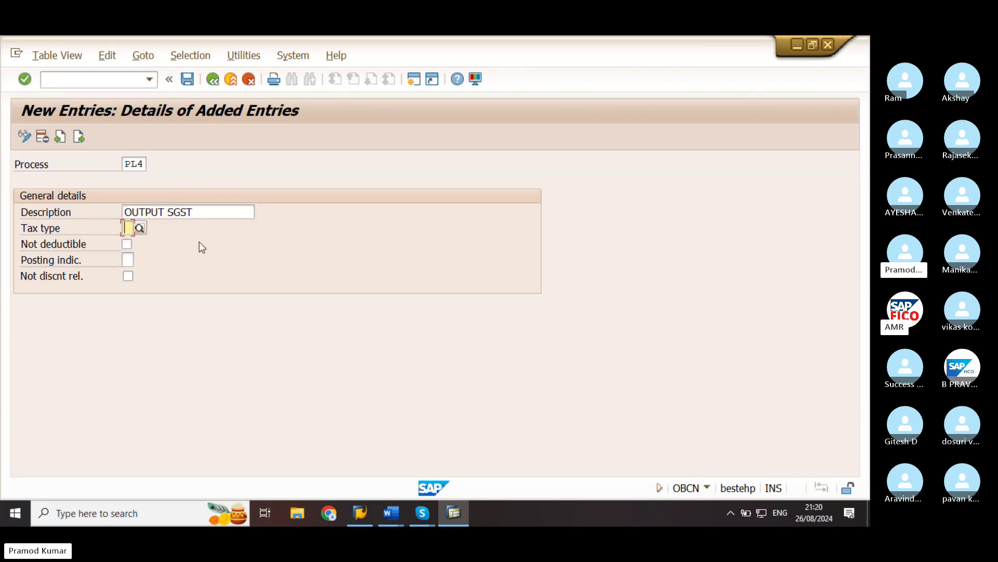
left_click(140, 229)
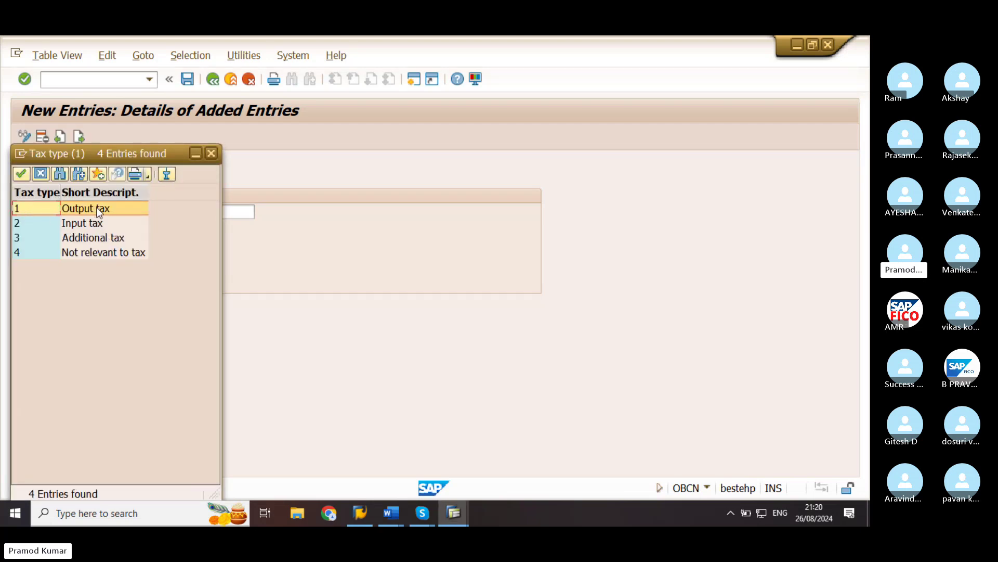
left_click(81, 209)
double_click(82, 209)
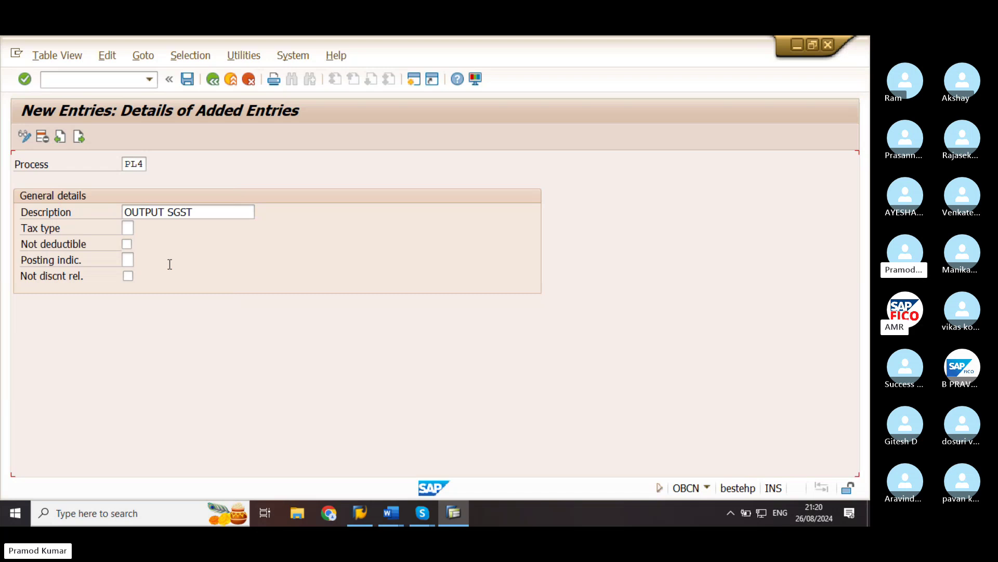
left_click(128, 260)
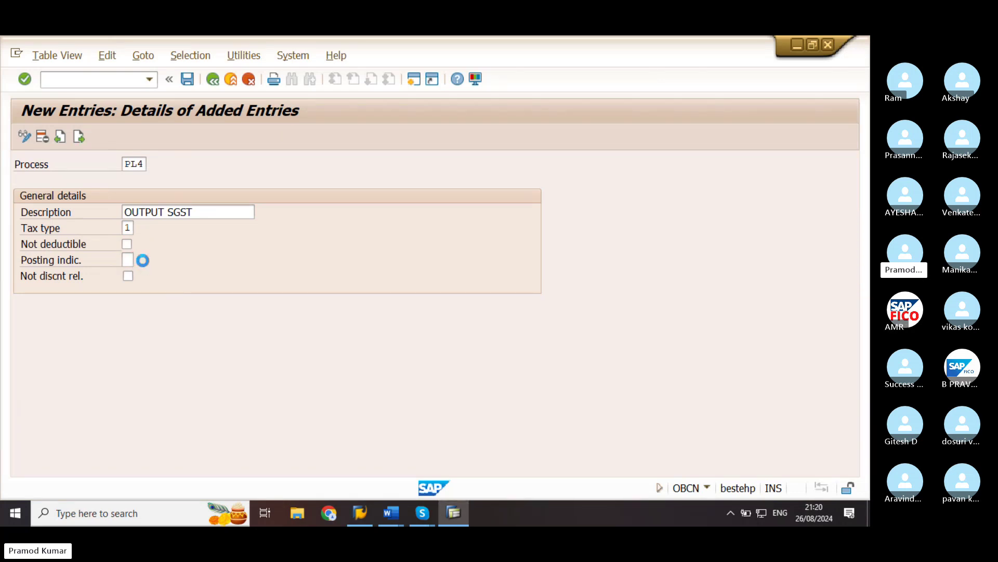
left_click(138, 259)
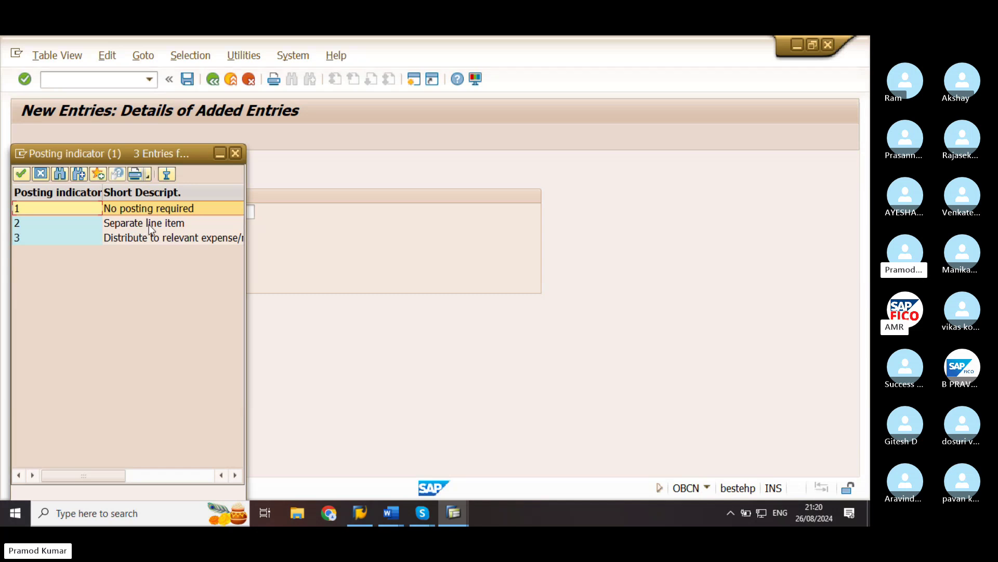
left_click(148, 223)
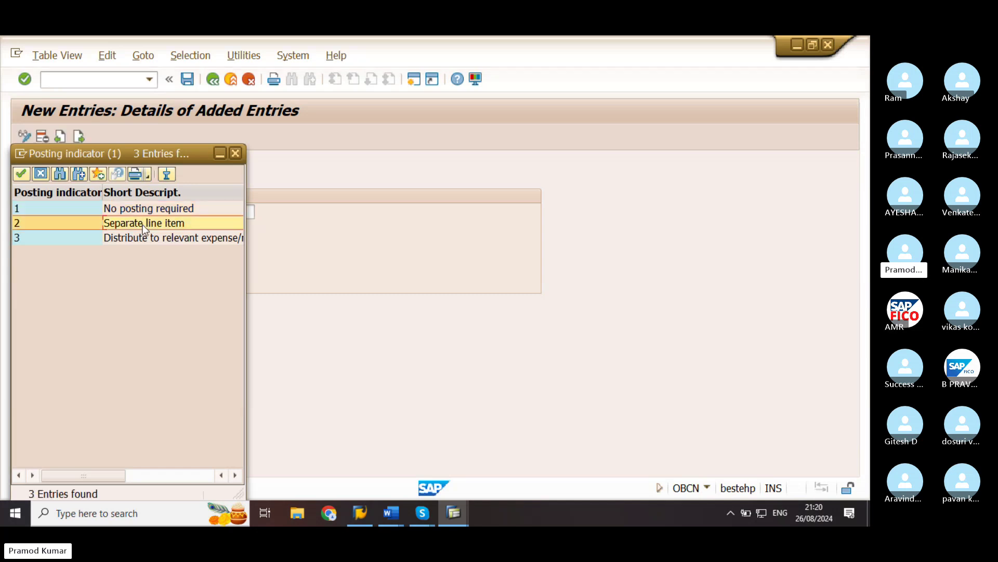
double_click(104, 226)
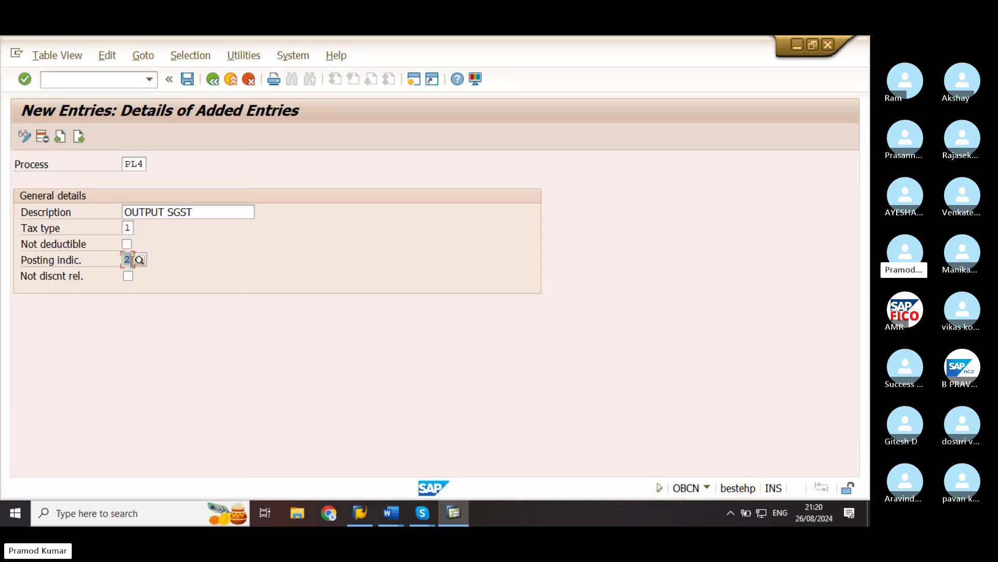
left_click(133, 260)
Add the next tax processing entry with process key PL5 and the description OUTPUT CGST.
left_click(79, 136)
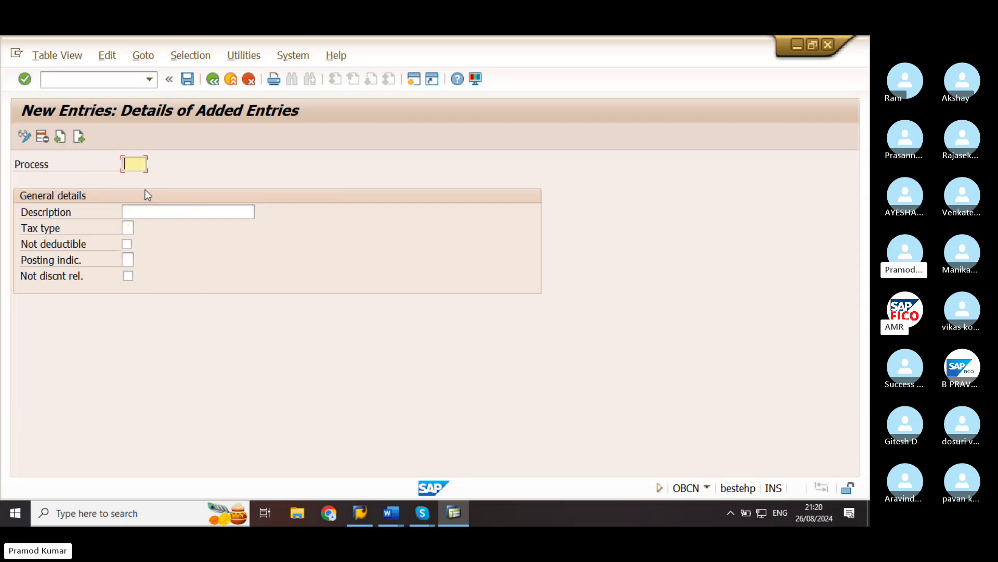
type("P")
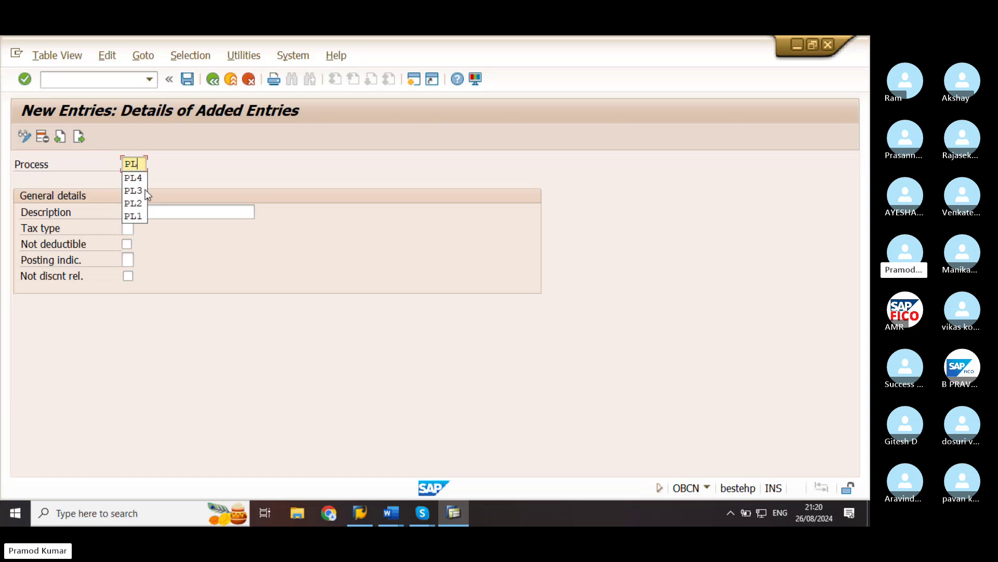
type("L5")
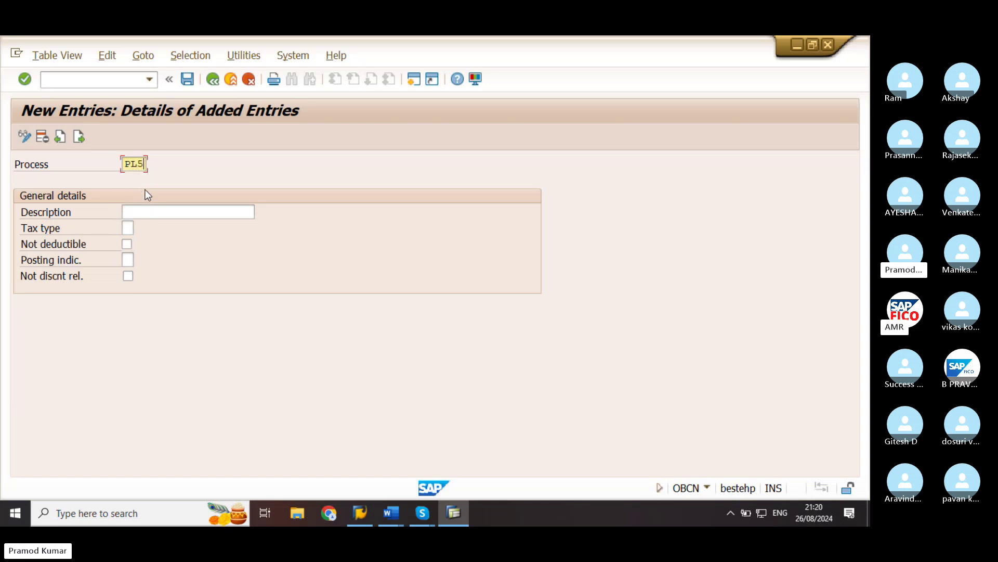
left_click(147, 215)
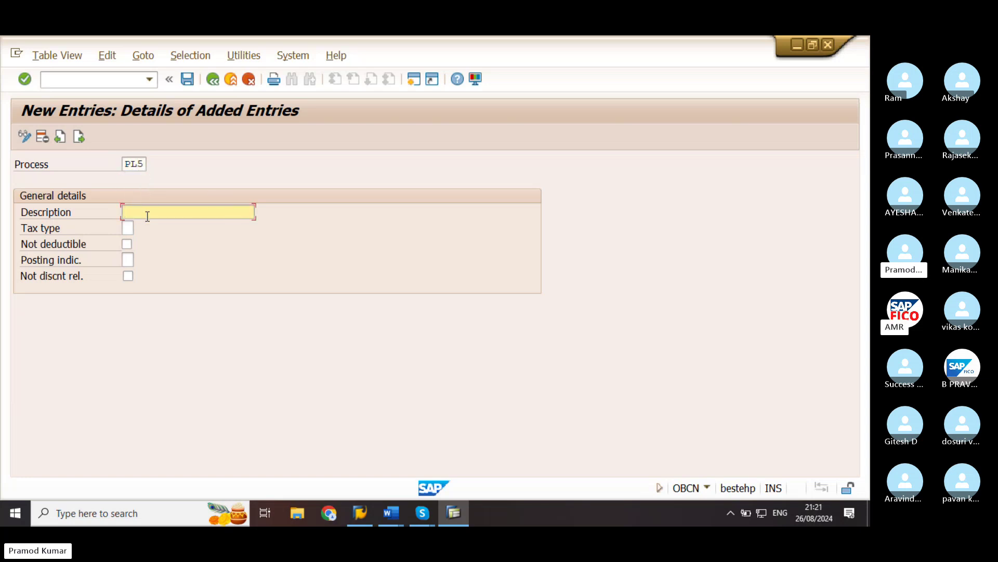
type("O")
left_click(157, 225)
key("BackSpace")
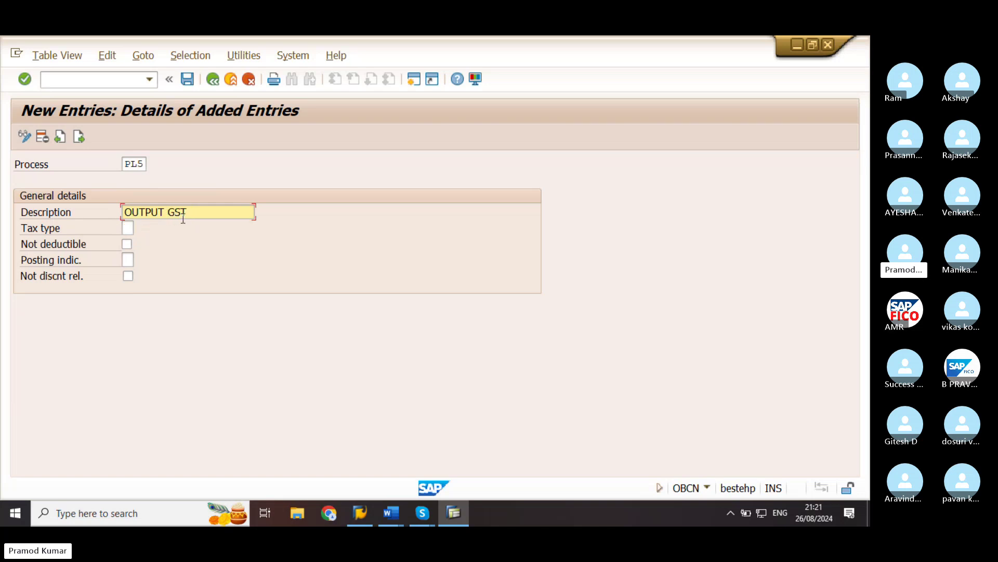
type("C")
key("Tab")
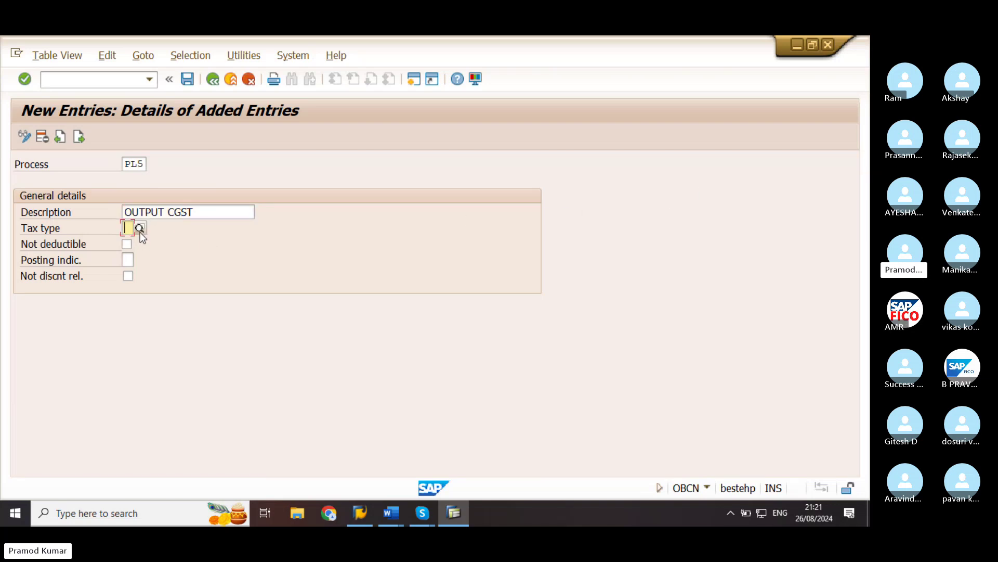
Give process PL5 tax type 1 (Output tax) and posting indicator 2 (Separate line item).
left_click(140, 230)
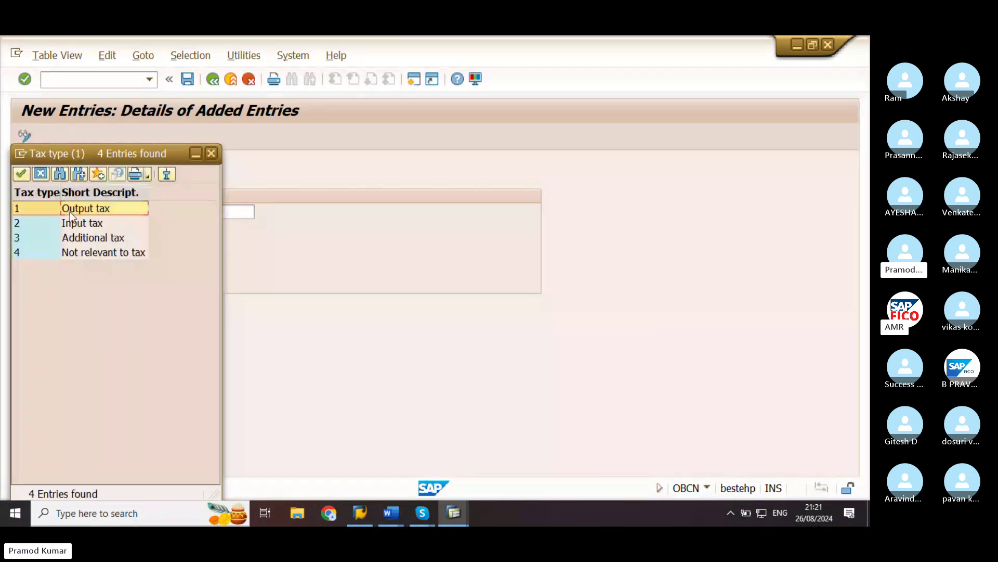
double_click(100, 207)
left_click(130, 254)
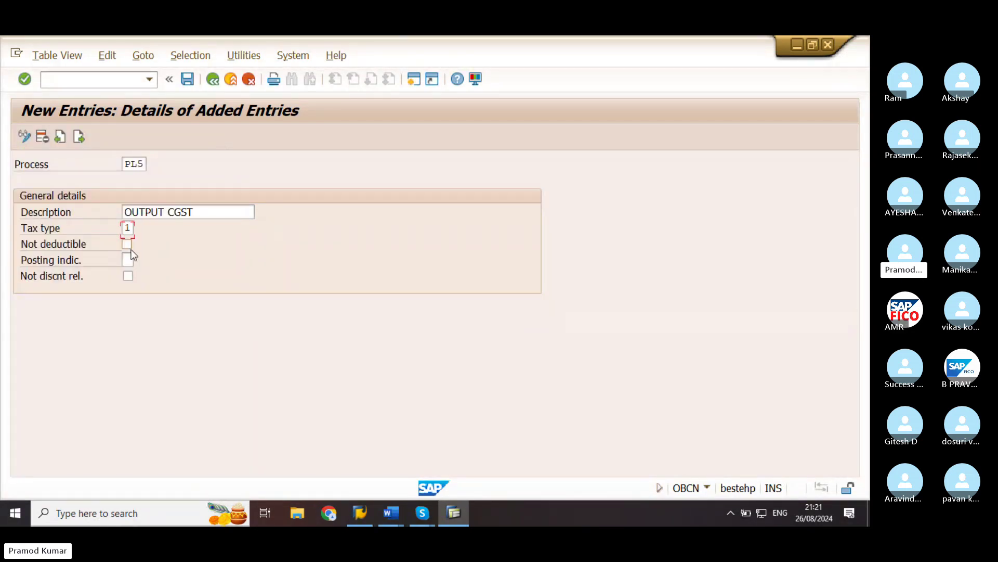
left_click(131, 259)
left_click(139, 260)
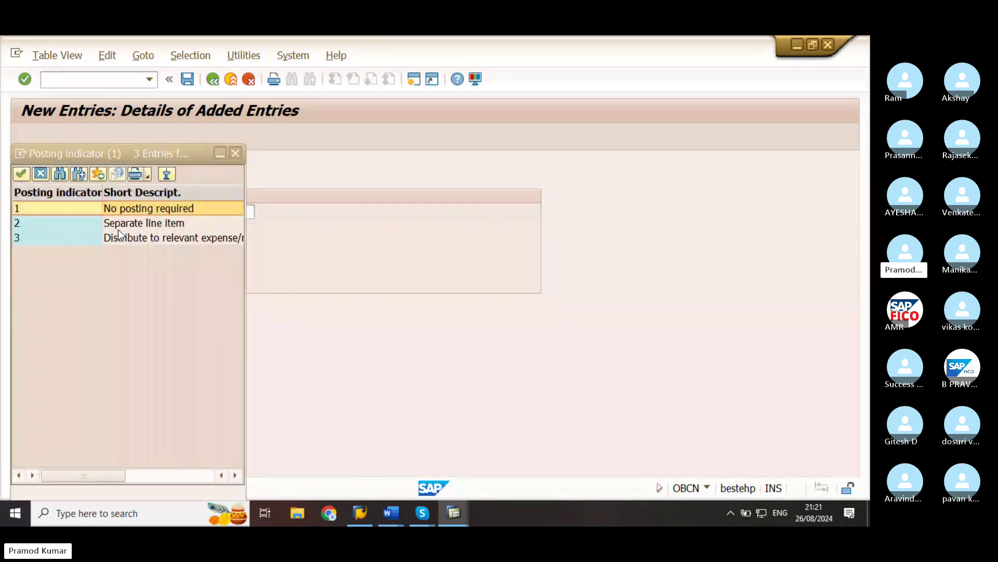
left_click(121, 224)
double_click(120, 223)
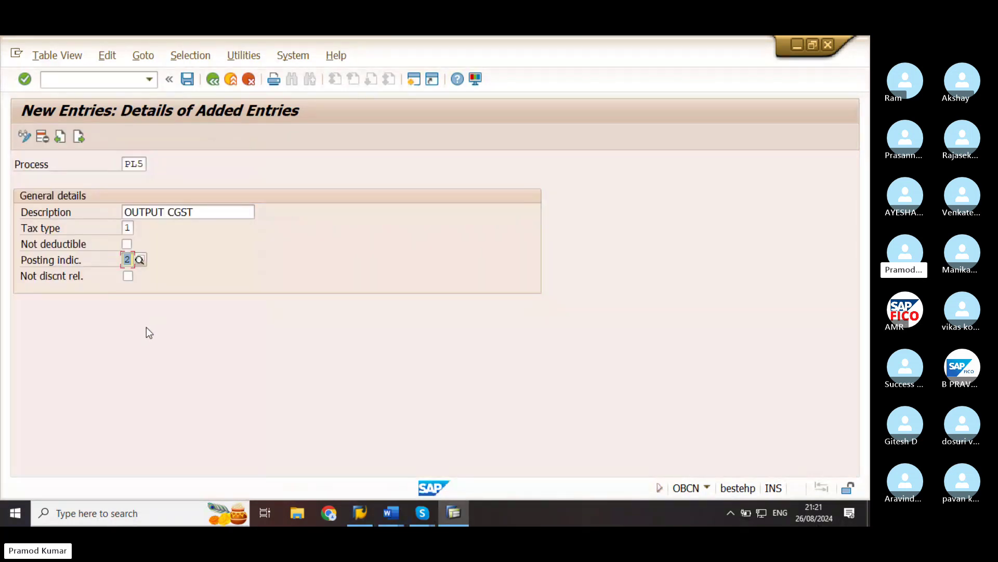
Add another tax processing entry with process key PL6 and the description OUTPUT IGST.
left_click(82, 138)
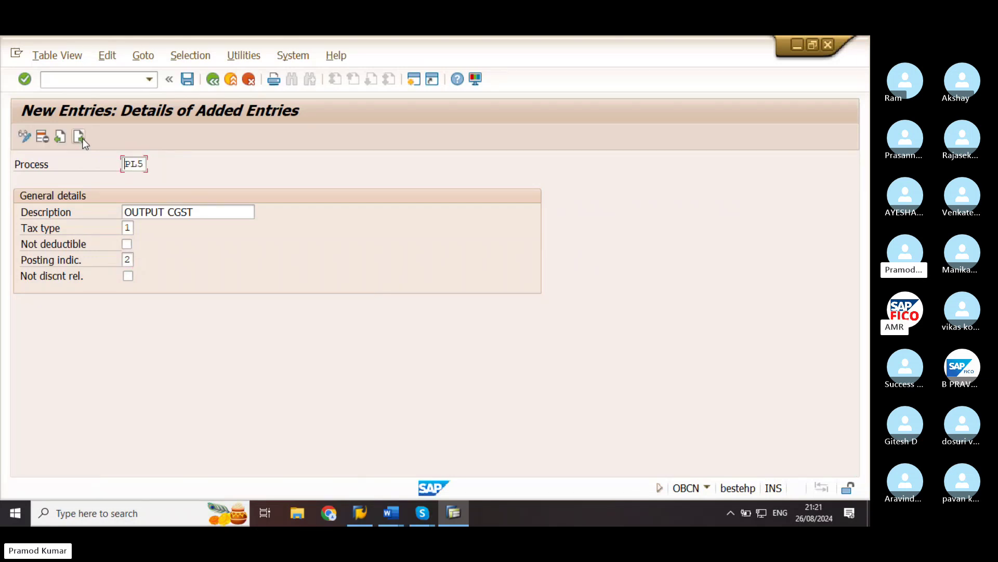
type("PL")
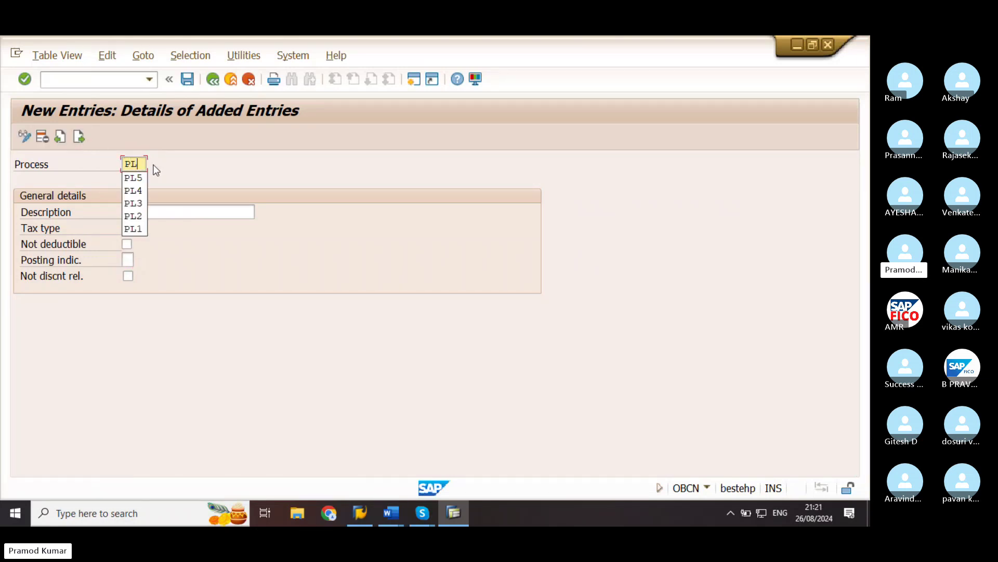
type("6")
key("Tab")
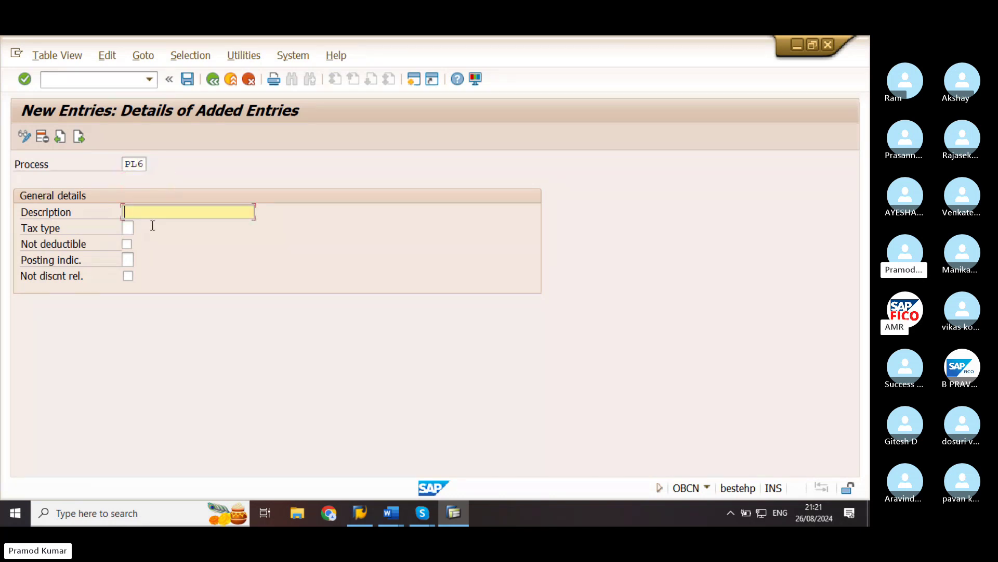
type("O")
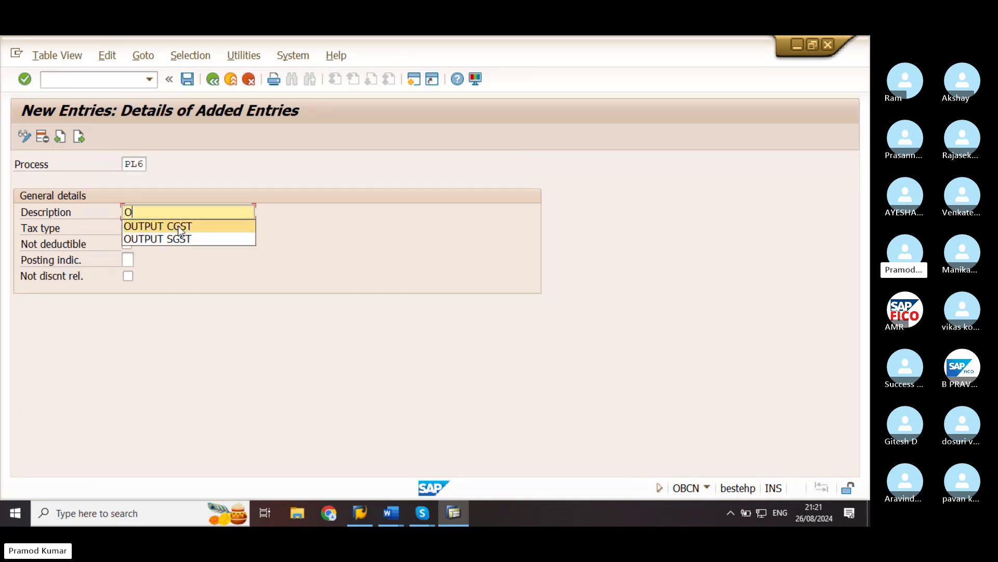
left_click(178, 226)
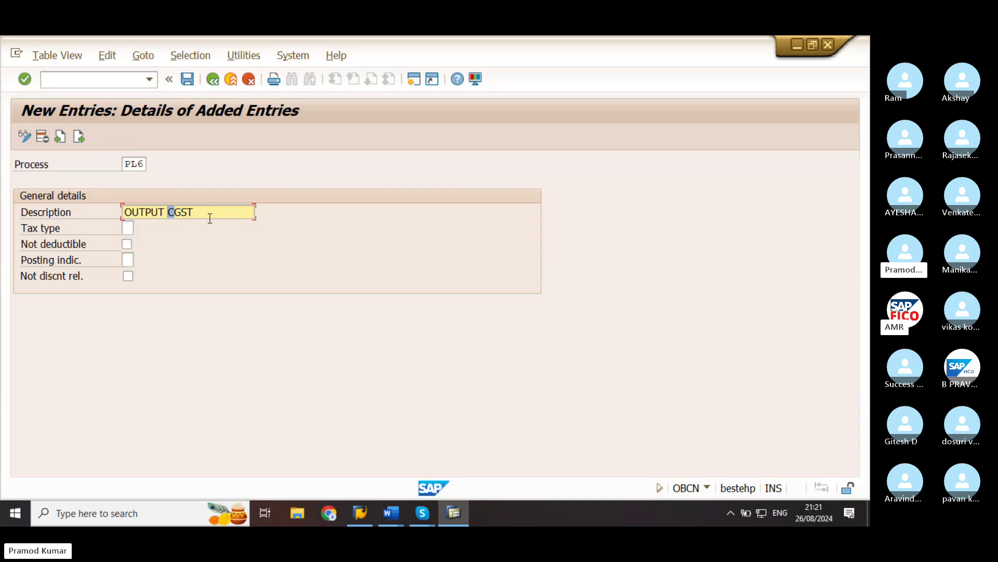
type("I")
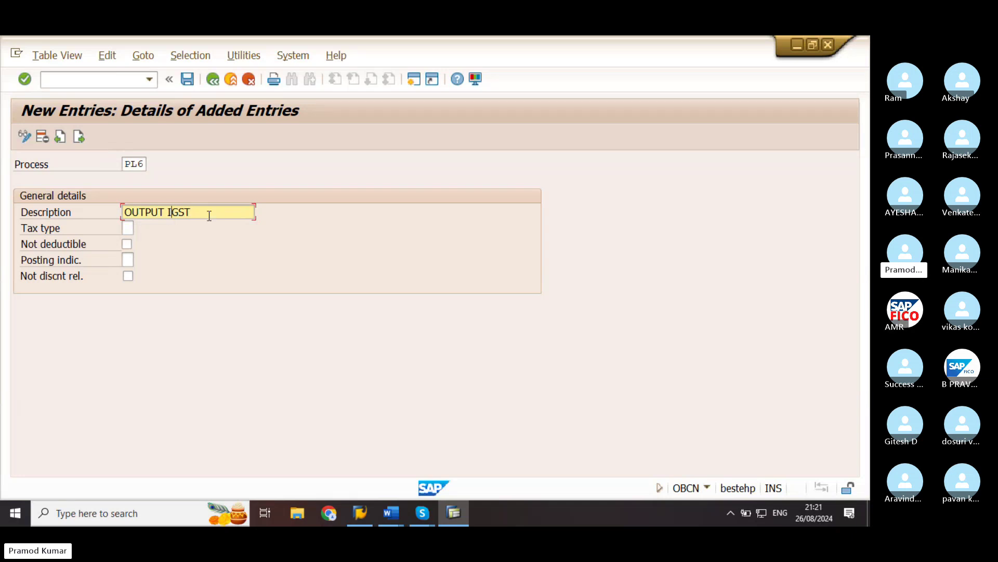
Give process PL6 tax type 1 (Output tax) and posting indicator 2 (Separate line item).
key("Tab")
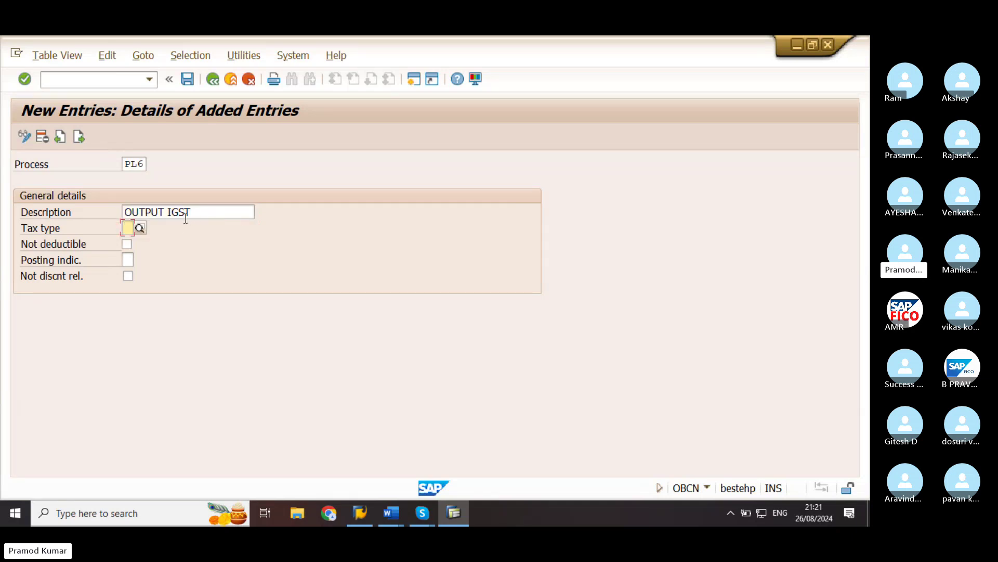
left_click(140, 228)
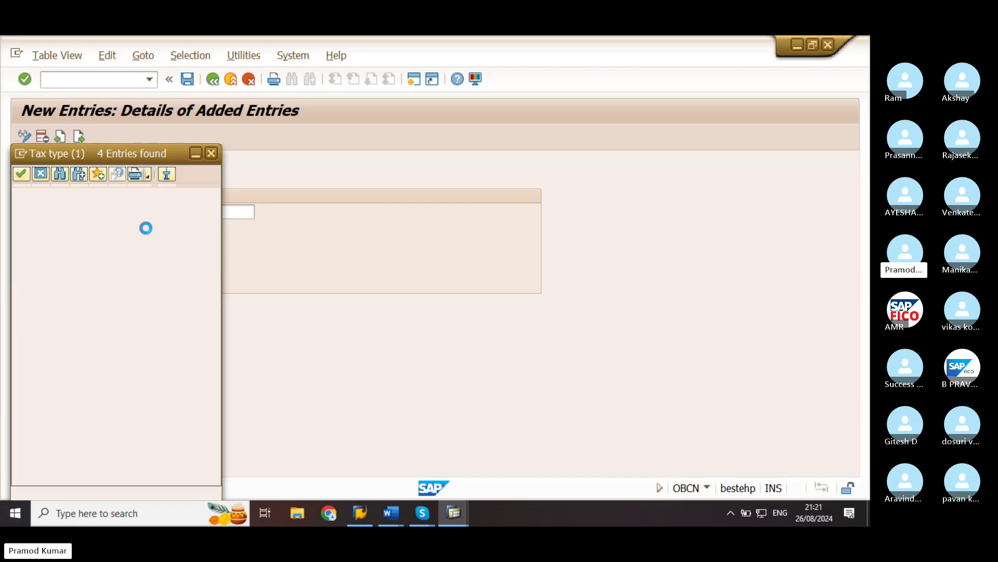
left_click_drag(89, 156, 367, 178)
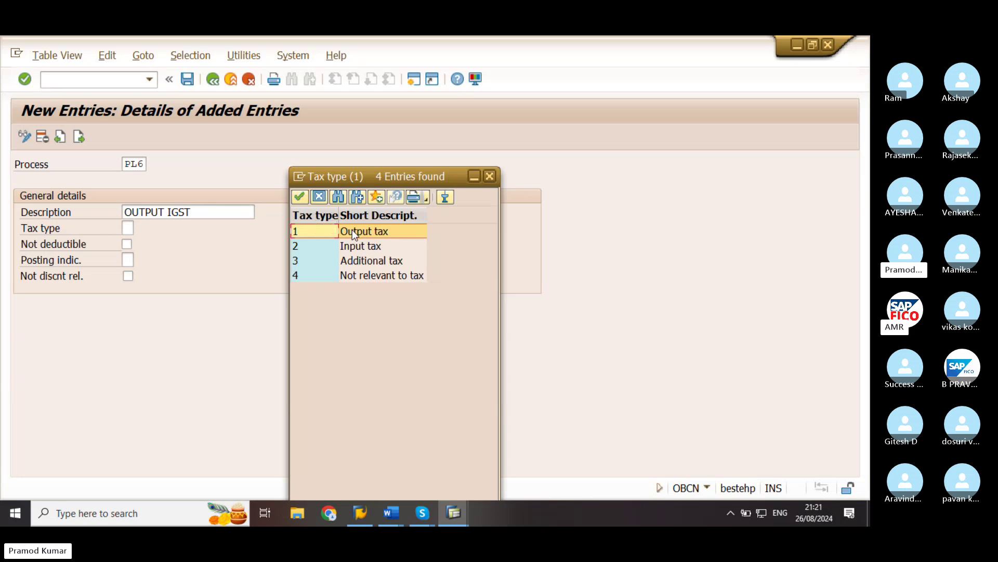
left_click(299, 198)
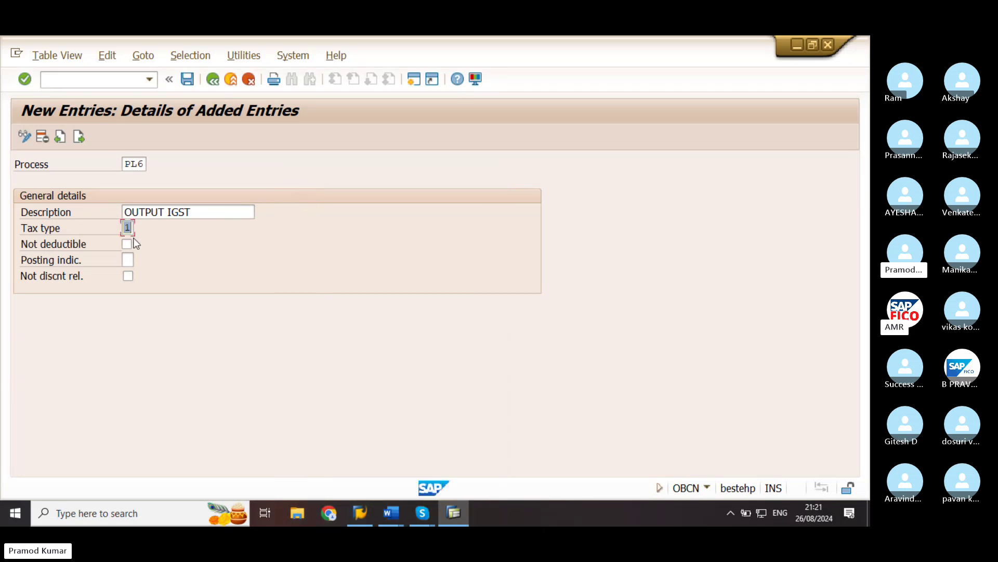
left_click(128, 260)
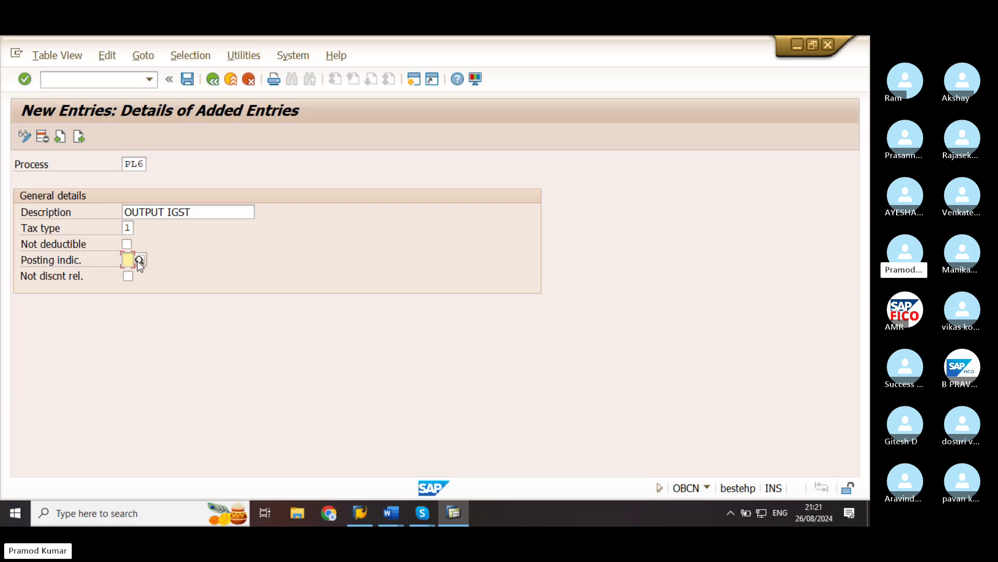
left_click(140, 259)
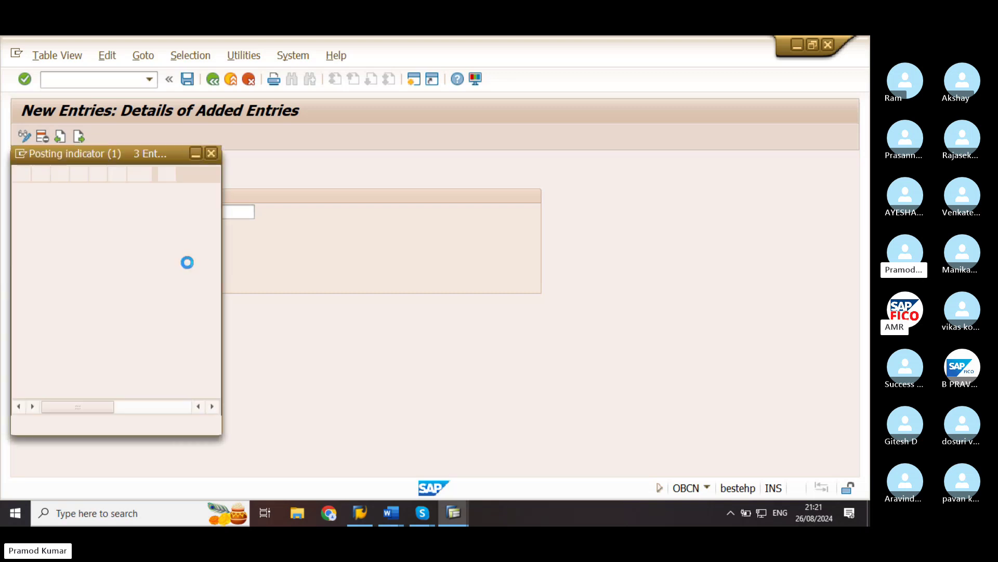
double_click(136, 224)
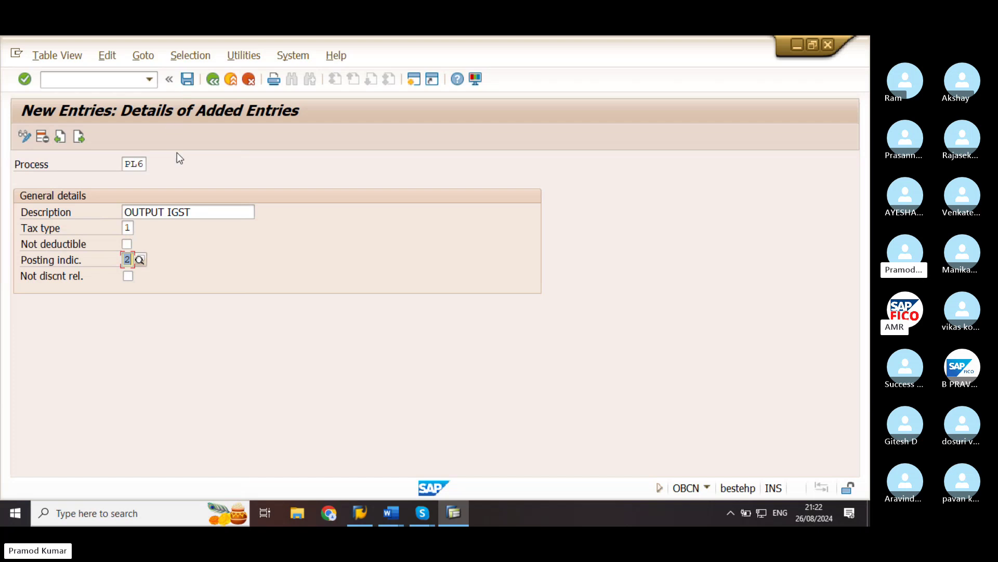
Save the PL6 tax processing entry and return to the overview of added entries.
left_click(186, 80)
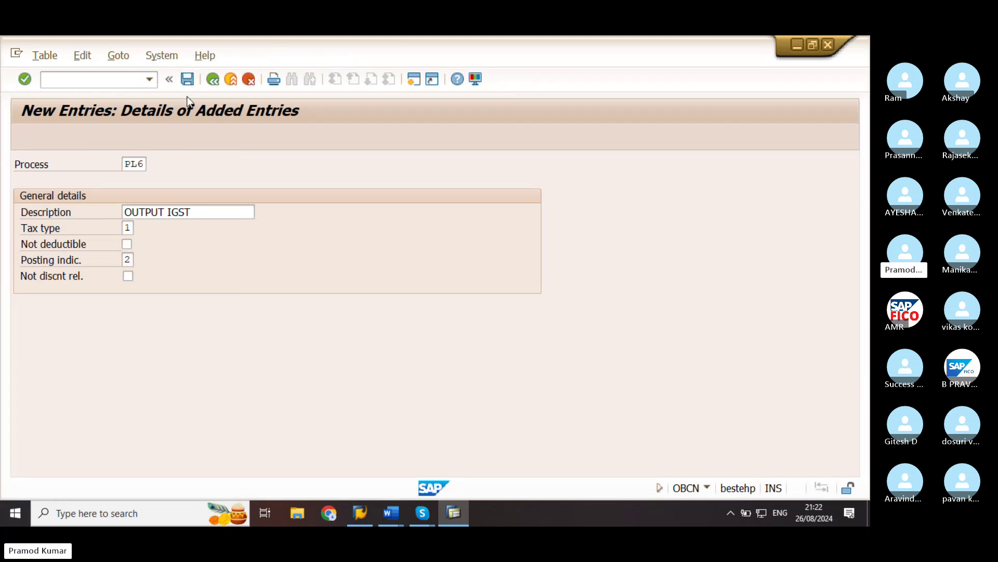
left_click(288, 301)
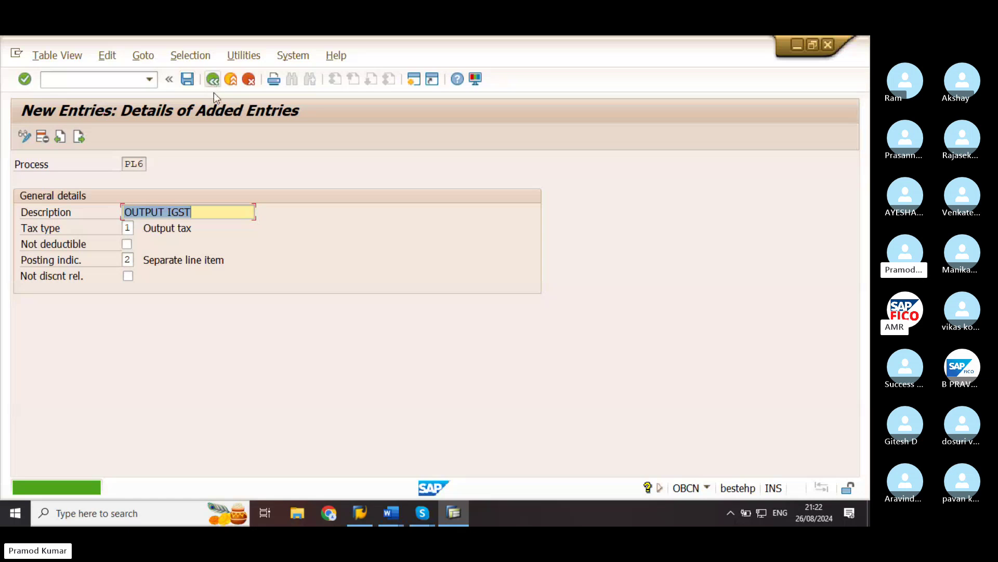
left_click(212, 79)
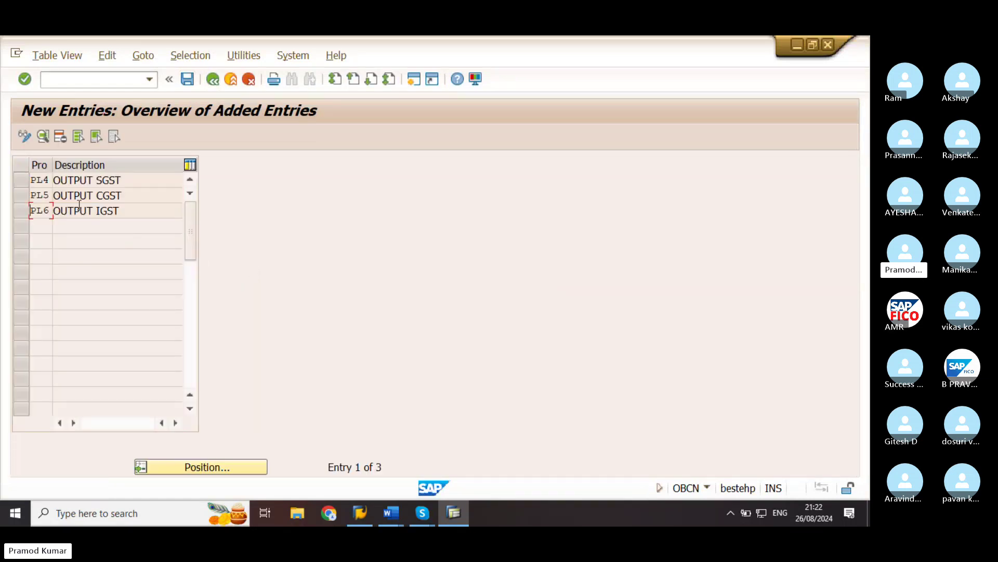
left_click_drag(23, 180, 124, 257)
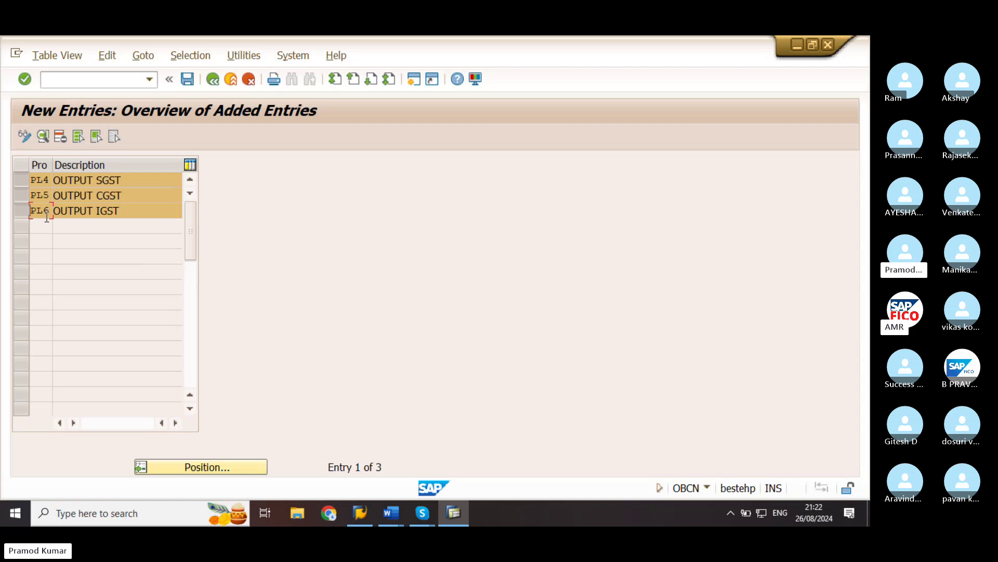
left_click(18, 179)
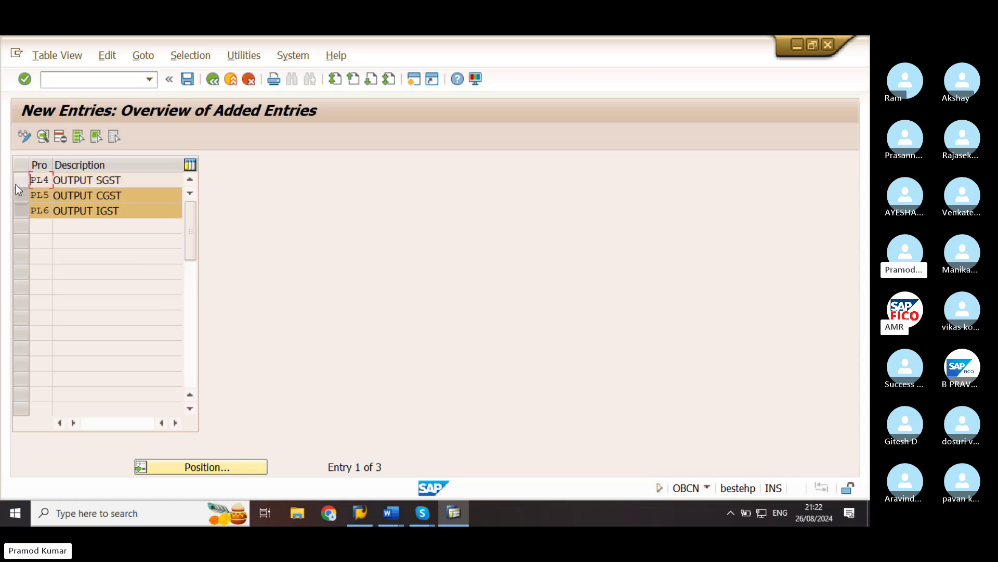
left_click(18, 209)
left_click(17, 197)
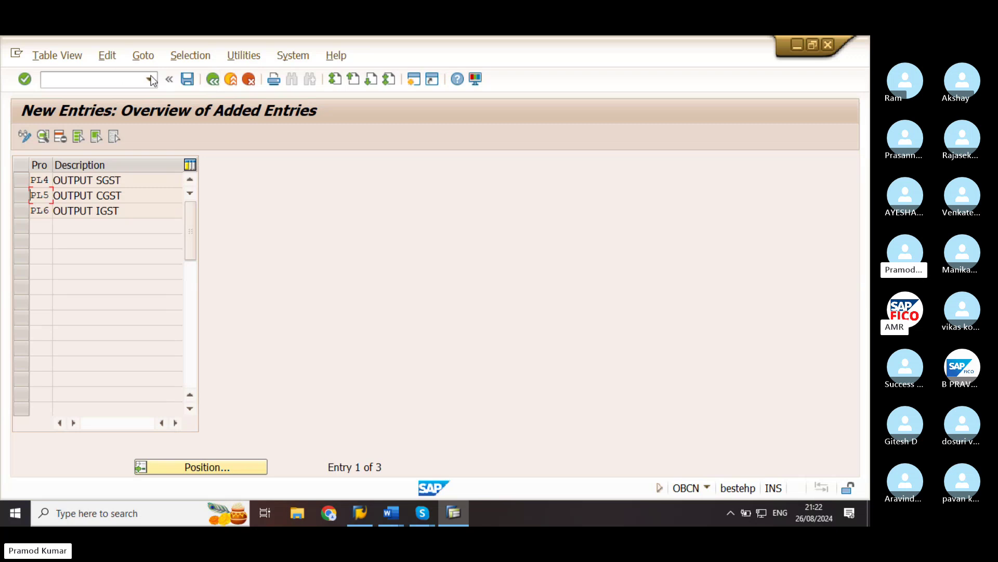
Leave the tax processing configuration and open the Procedures condition element with transaction OBYZ.
left_click(213, 79)
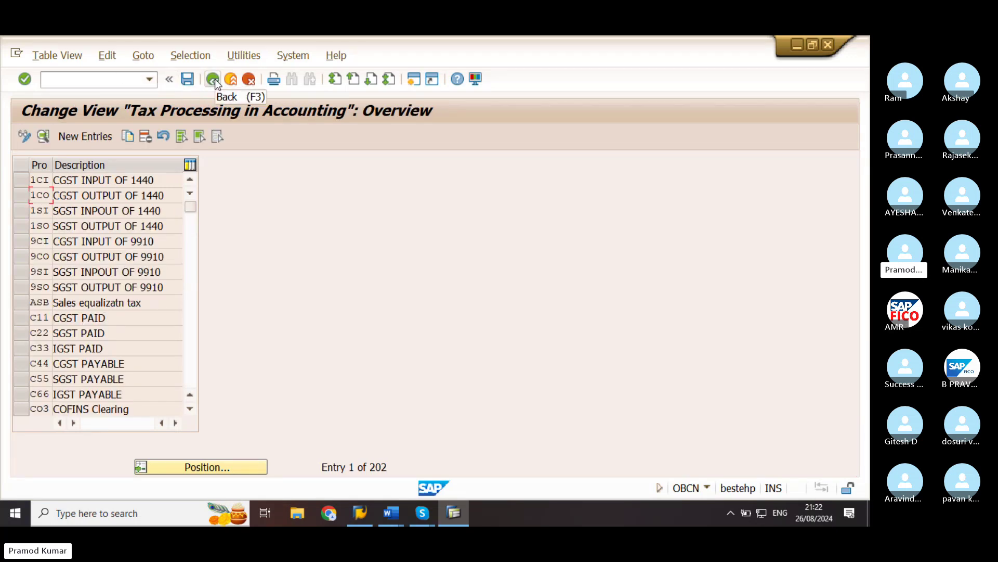
left_click(214, 80)
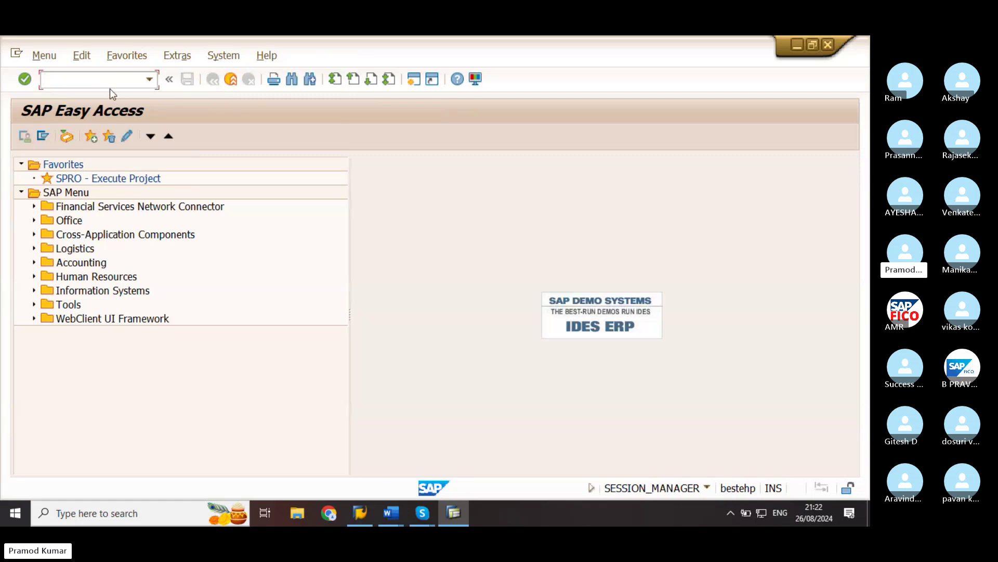
type("OBYZ")
key("Return")
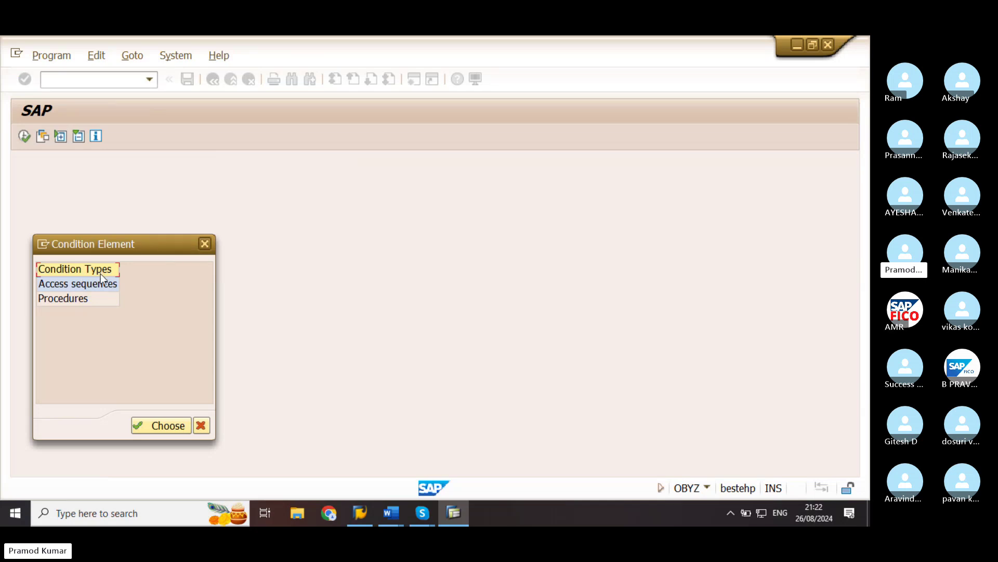
left_click(74, 301)
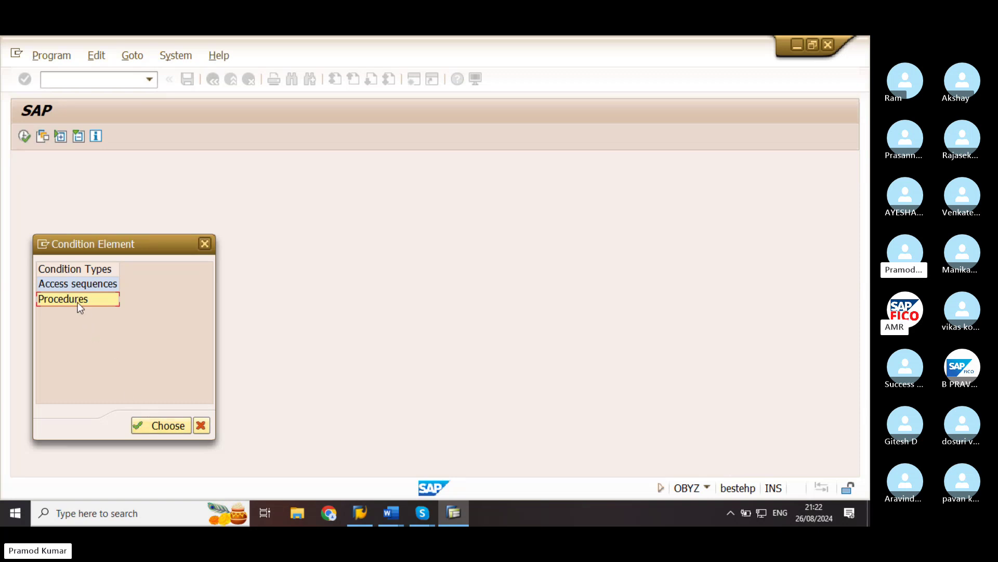
double_click(77, 300)
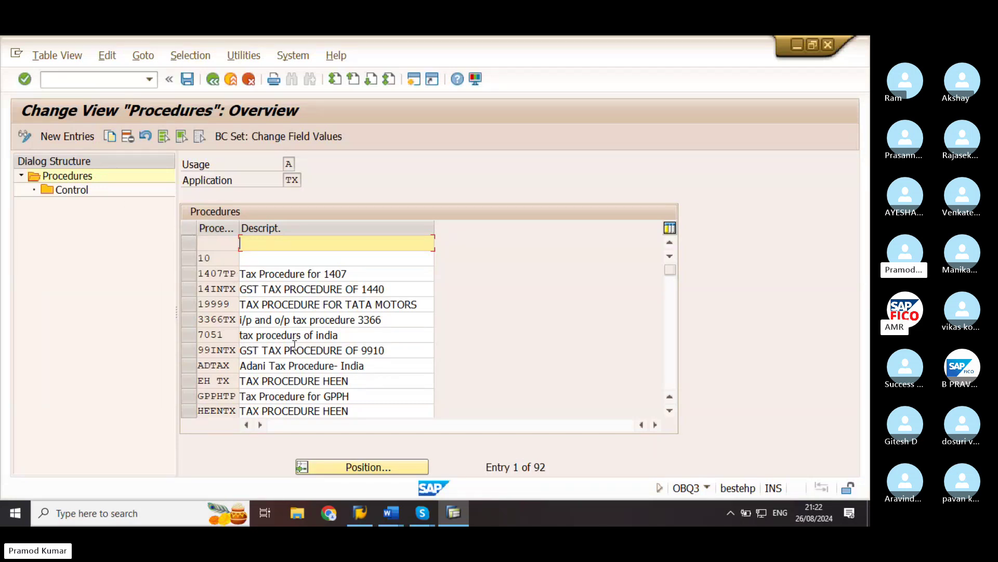
Position the procedures list on POINTX and open the control data of that procedure.
left_click(342, 466)
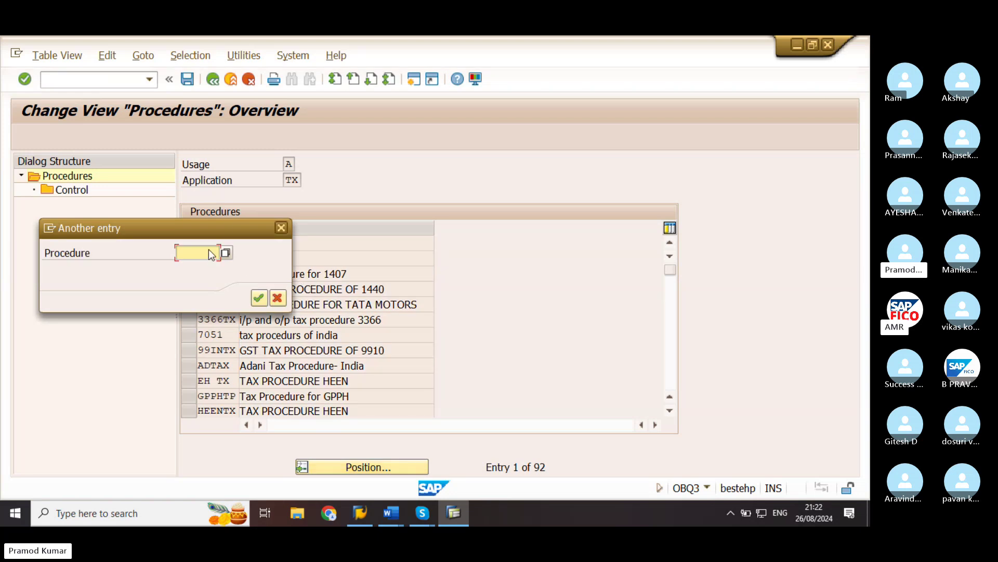
left_click_drag(191, 226, 284, 215)
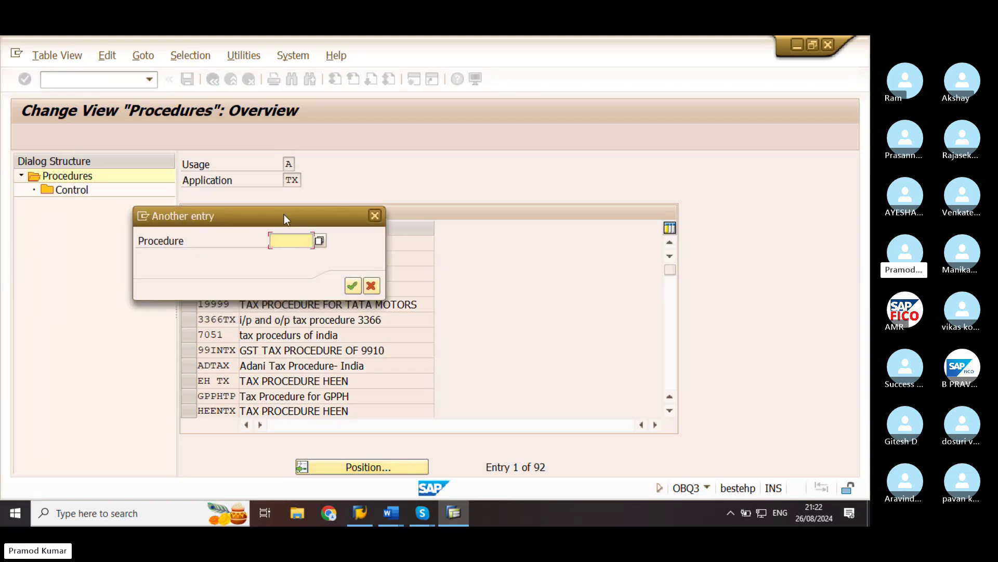
type("P")
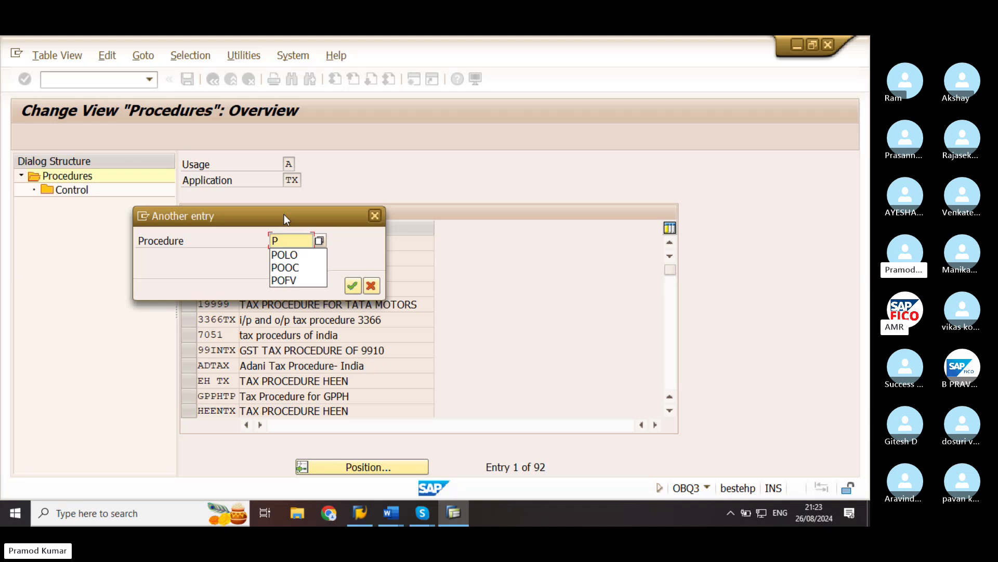
type("OIN")
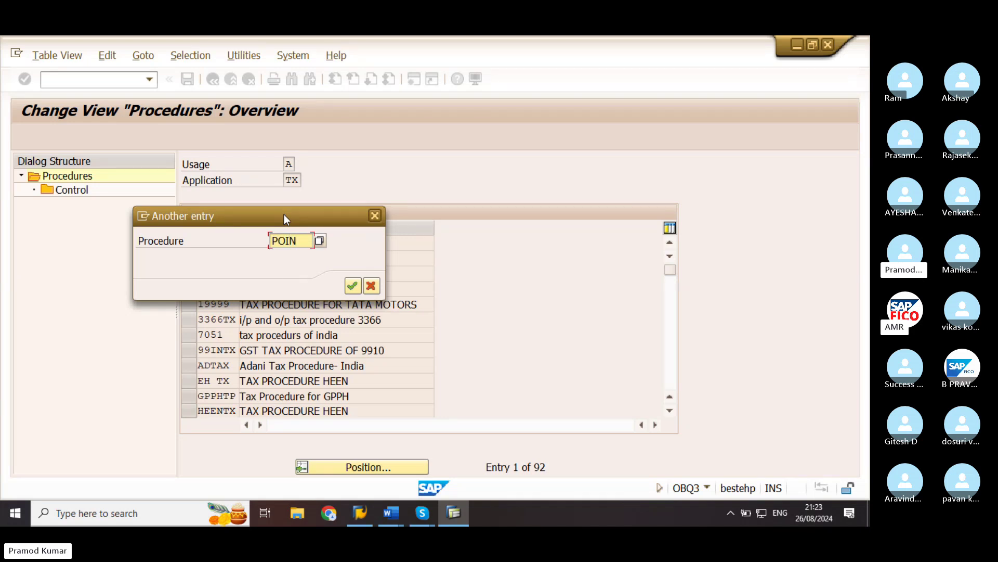
type("TX")
key("Return")
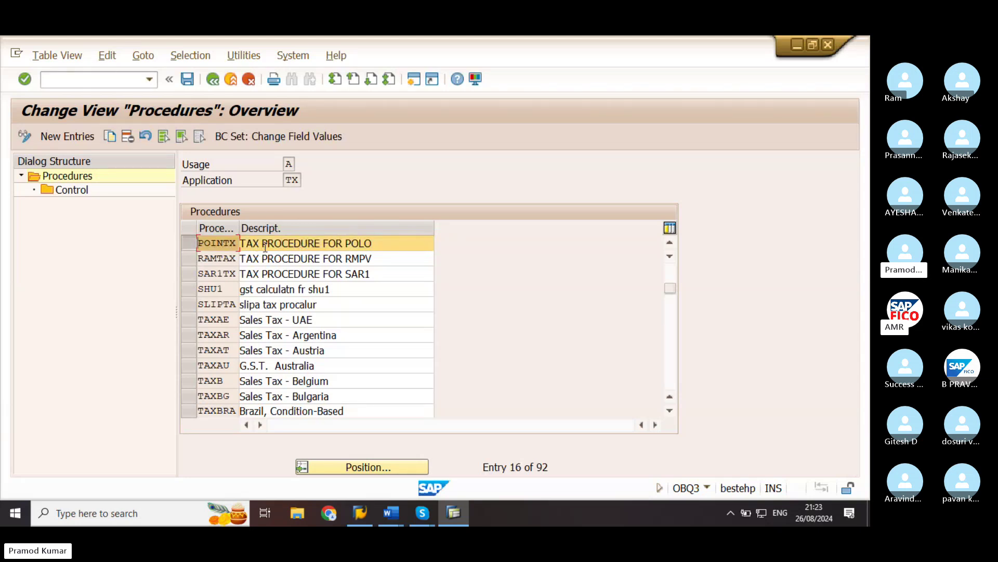
double_click(72, 191)
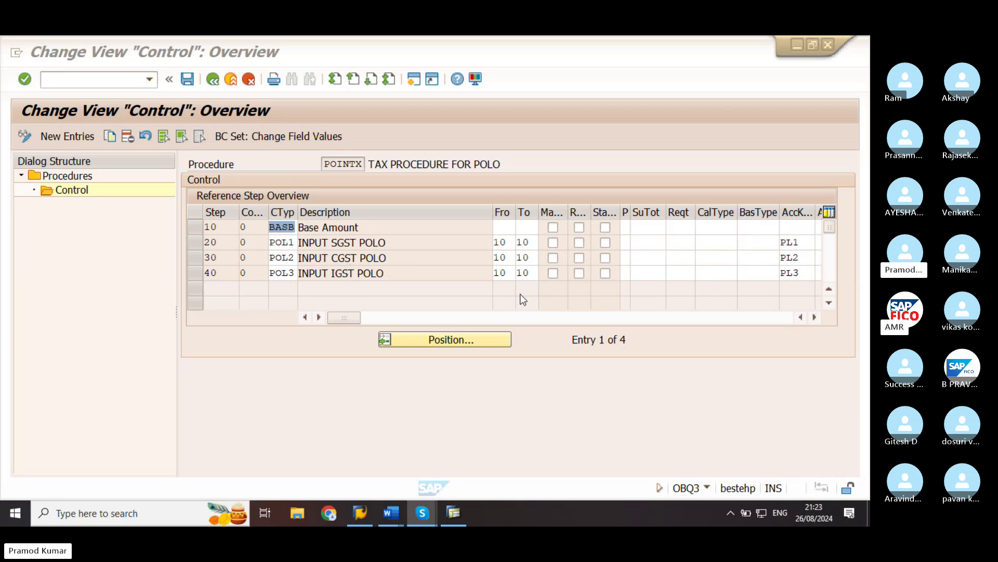
Start new control entries for procedure POINTX with step numbers 50, 60 and 70.
left_click(213, 285)
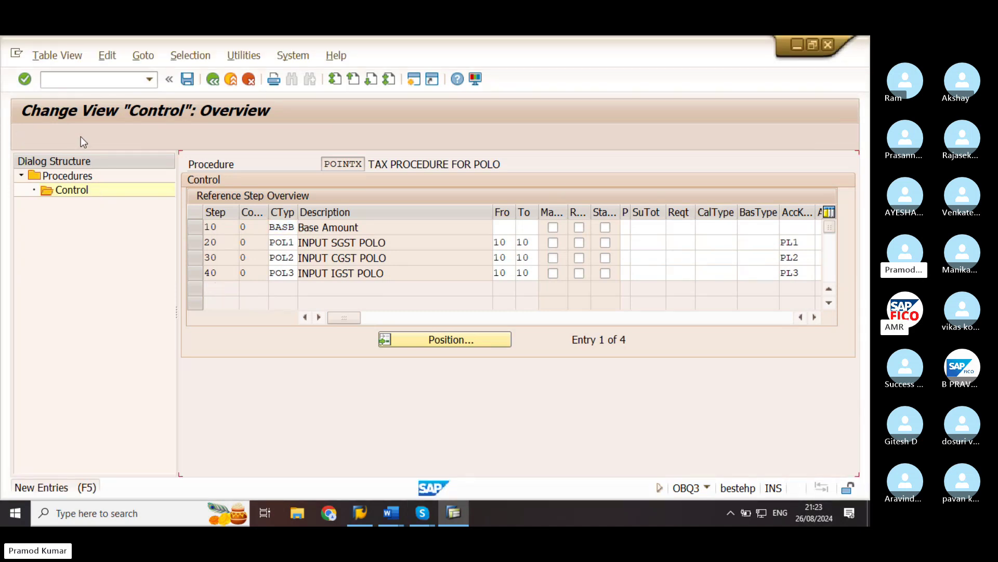
left_click(80, 136)
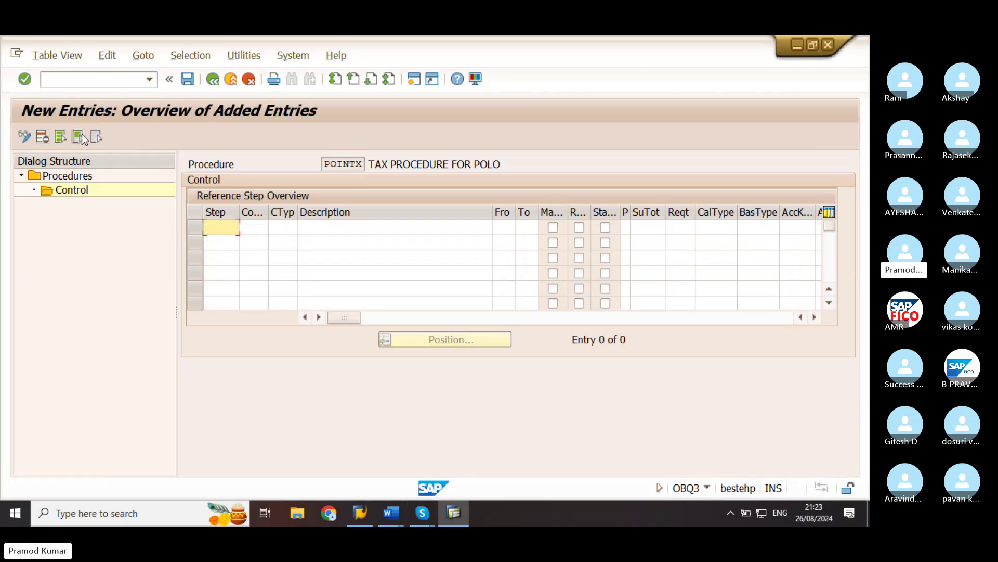
type("50")
left_click(216, 240)
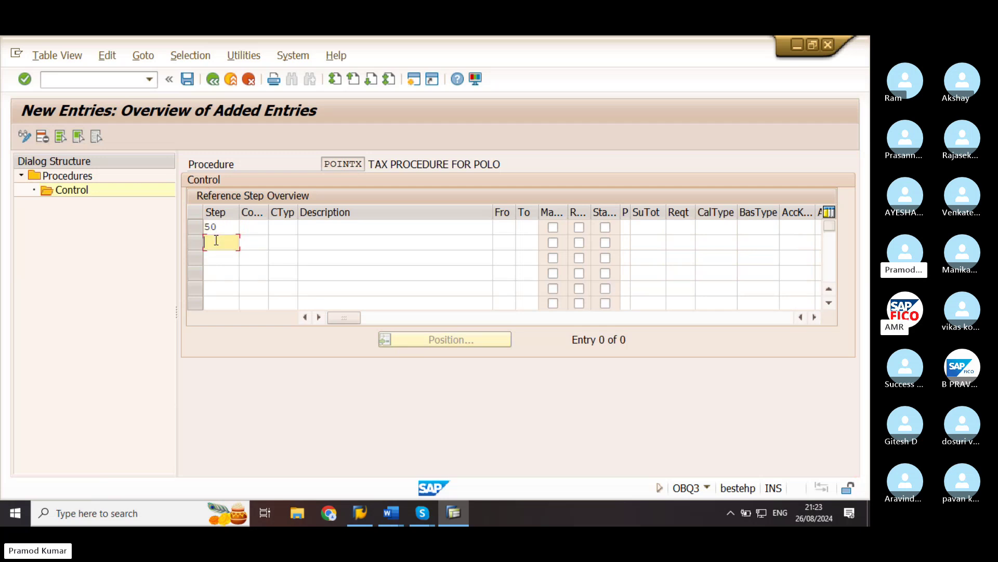
type("60")
left_click(213, 258)
type("70")
Assign condition type POL4 to step 50 and POL5 to steps 60 and 70.
left_click(252, 229)
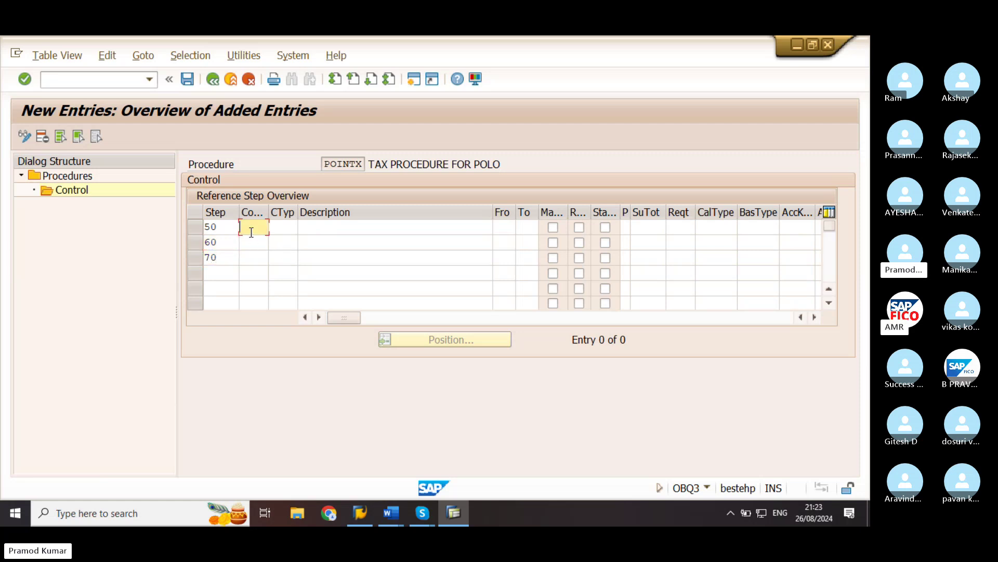
left_click(279, 227)
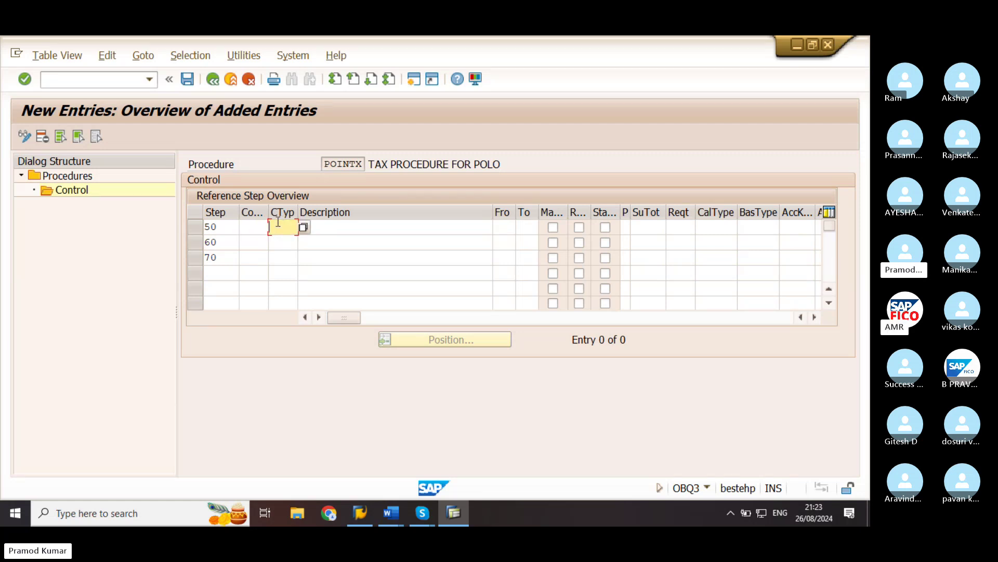
type("PO")
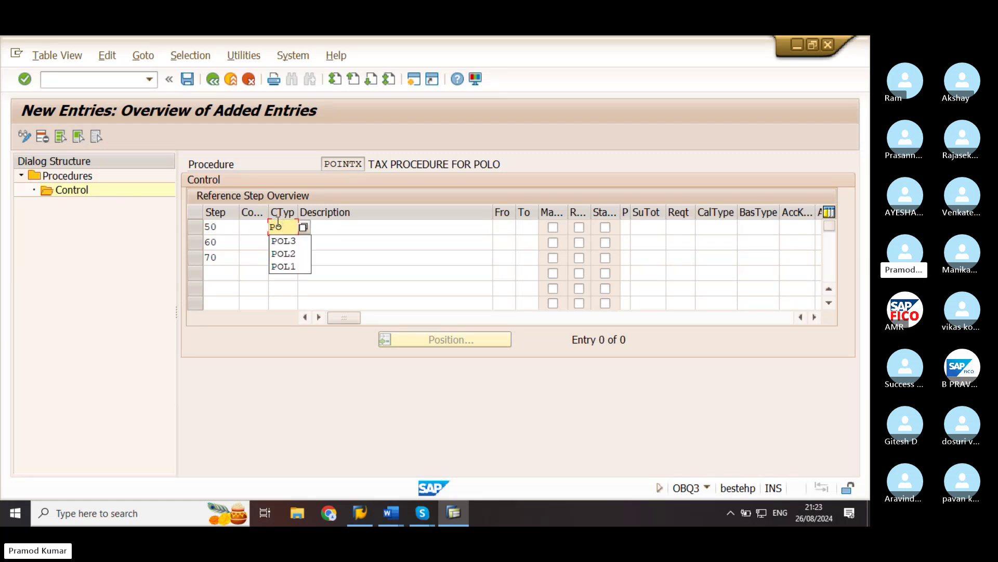
type("L4")
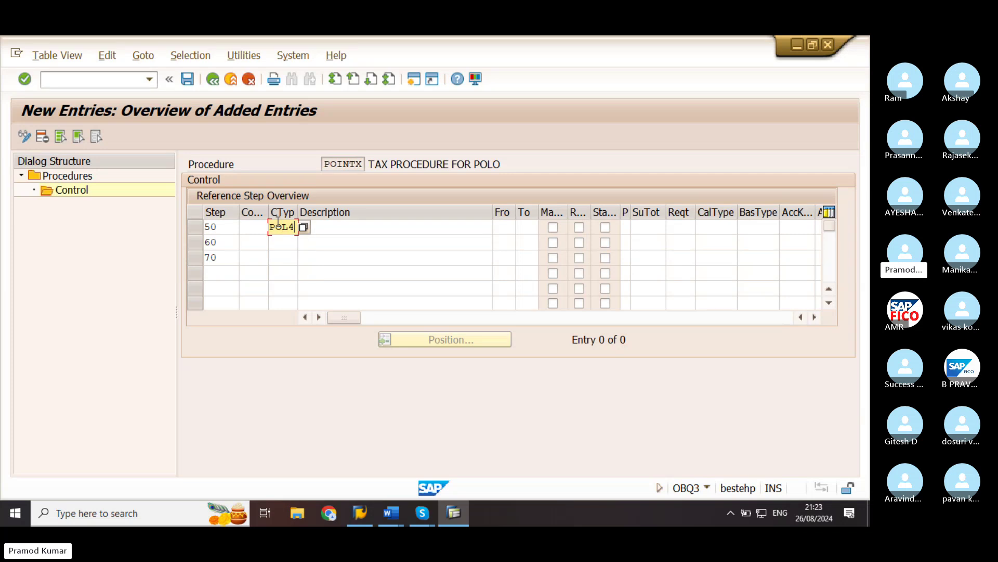
left_click(289, 242)
type("POL5")
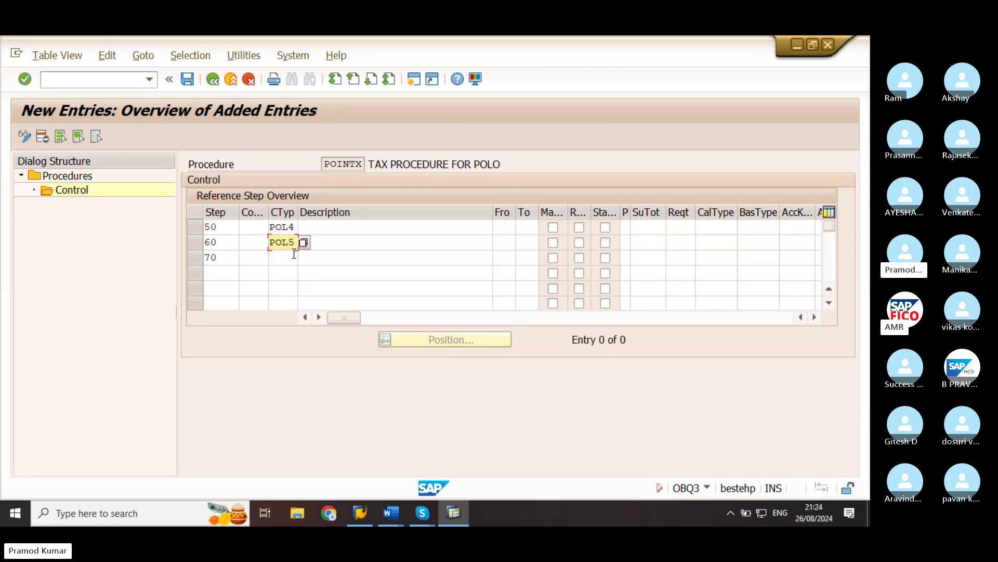
left_click(294, 255)
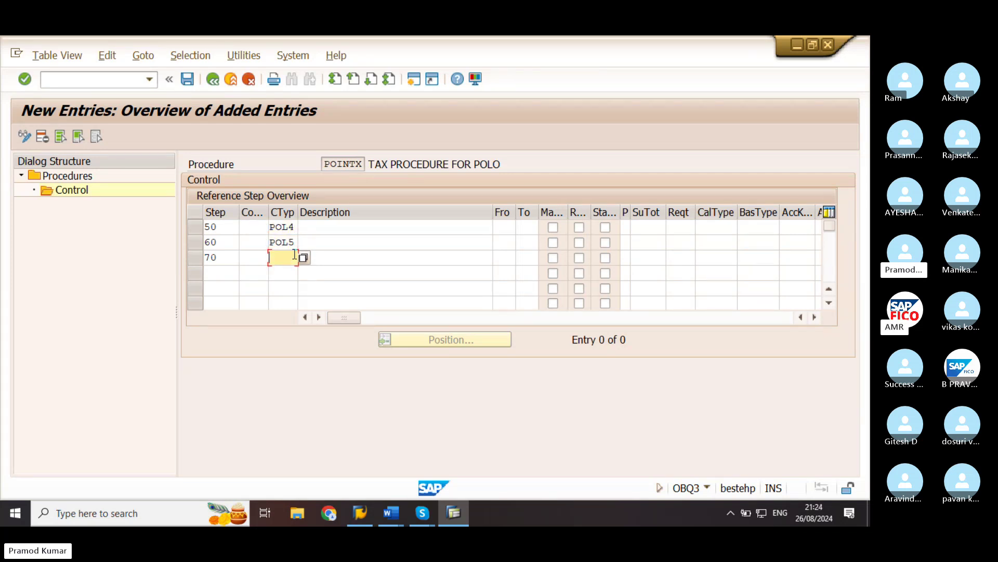
type("POL5")
left_click(339, 229)
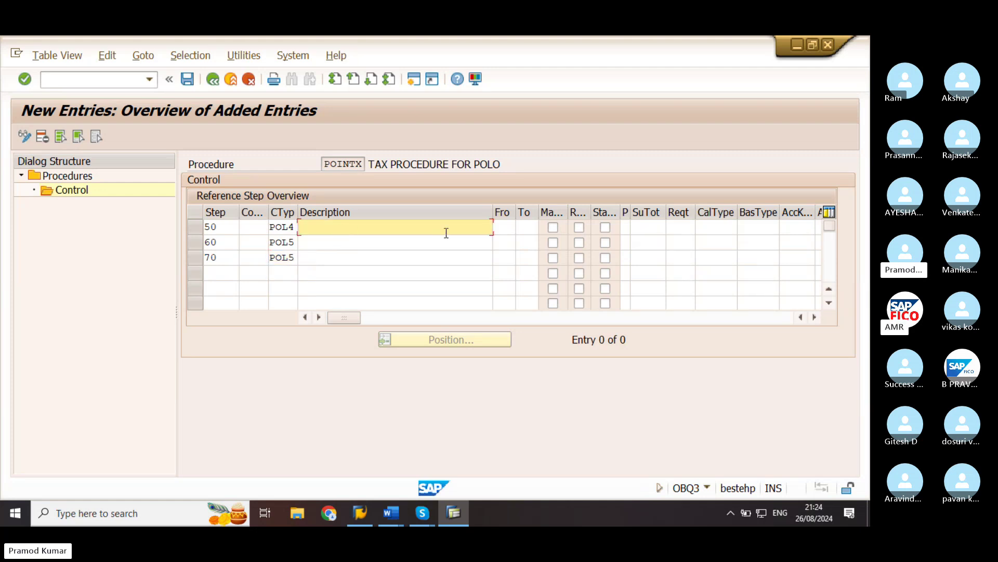
key("Tab")
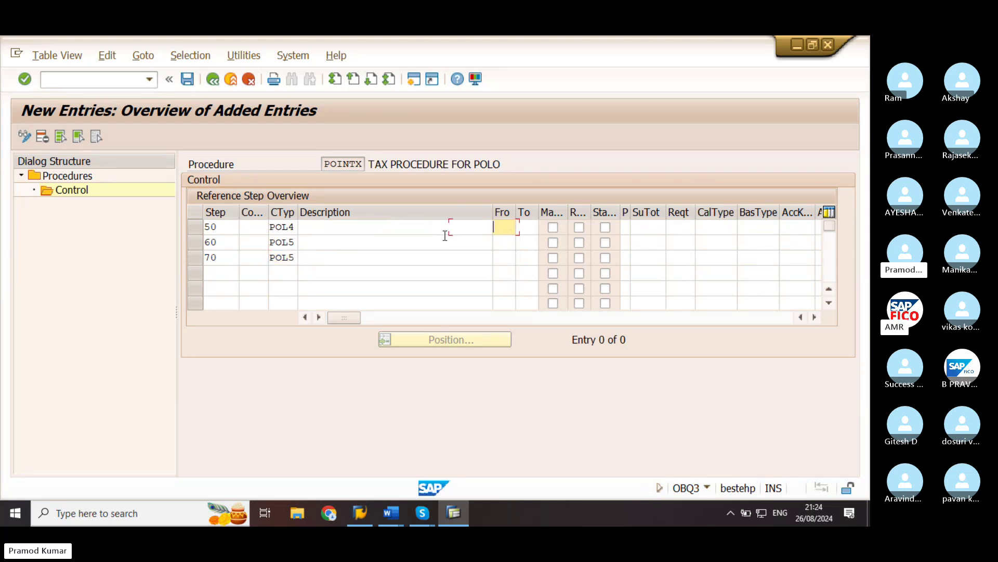
Set the from and to reference steps to 10 for steps 50, 60 and 70.
type("10")
left_click(527, 231)
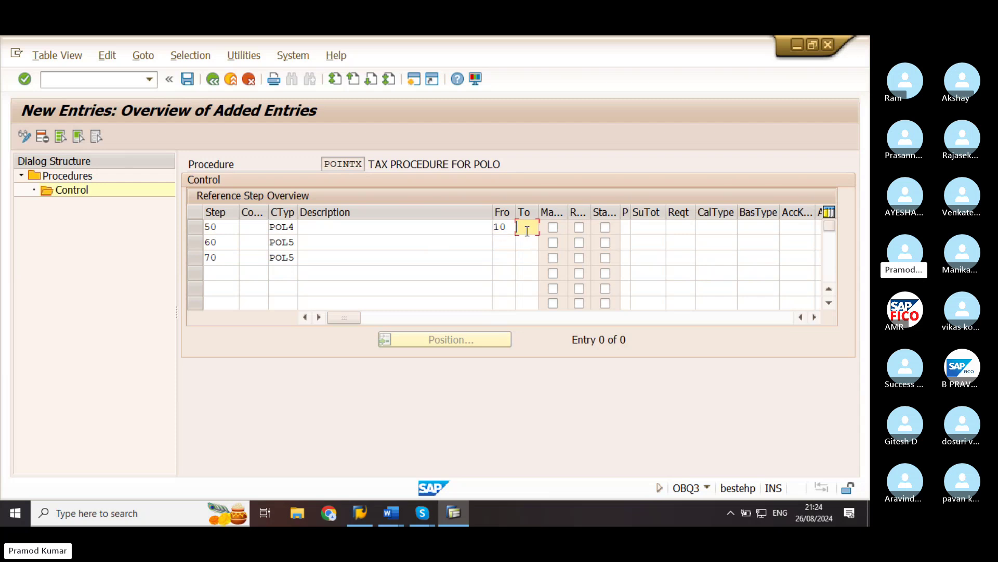
type("10")
left_click(503, 242)
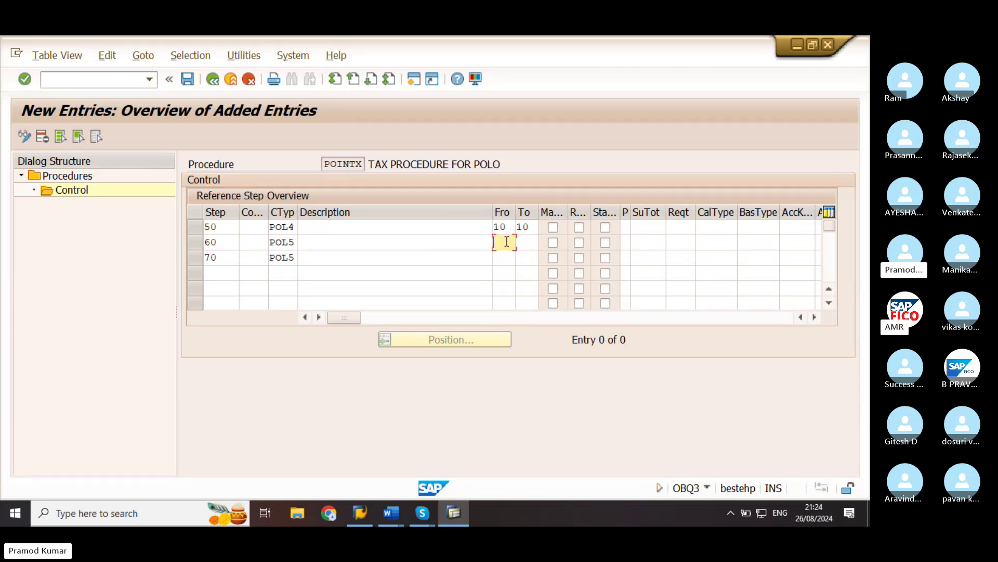
type("10")
key("Tab")
type("10")
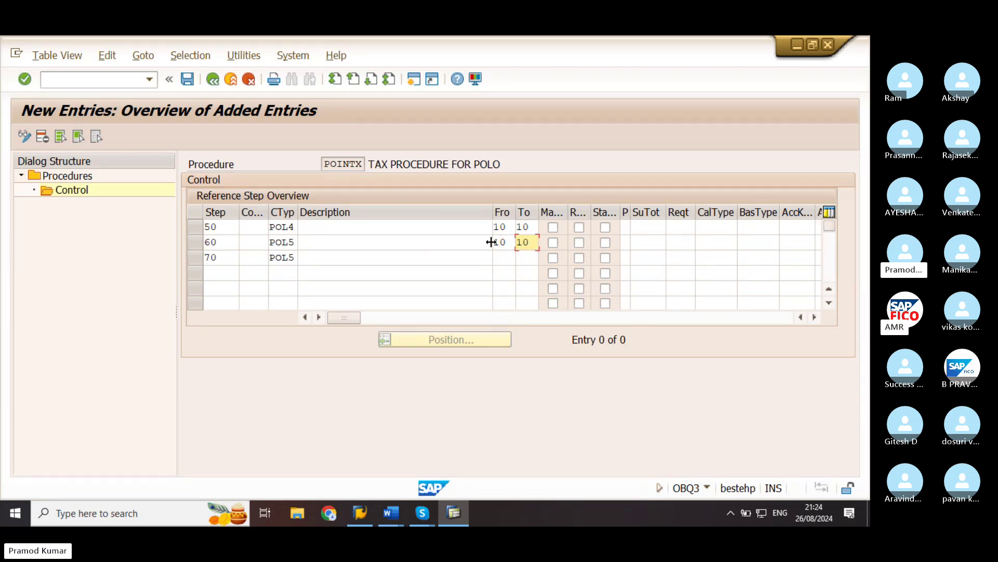
left_click(500, 257)
type("10")
key("Tab")
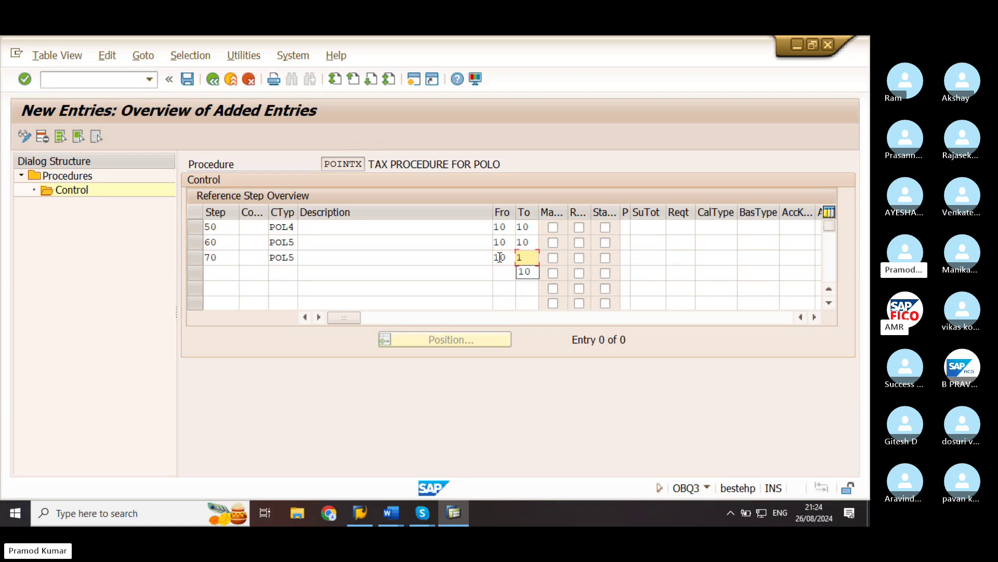
type("10")
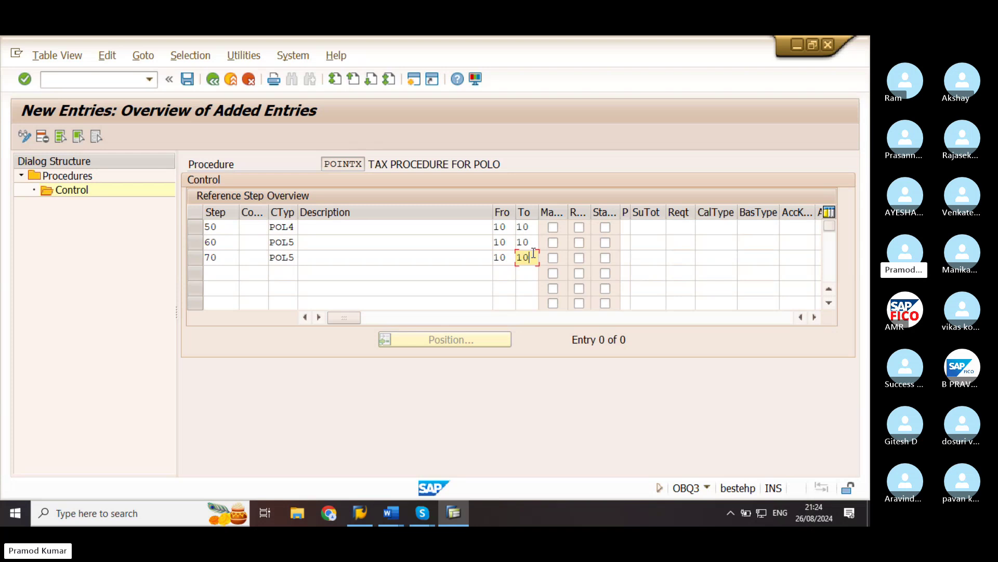
Assign account keys PL4 to step 50, PL5 to step 60 and PL6 to step 70, and submit the entries.
left_click(787, 231)
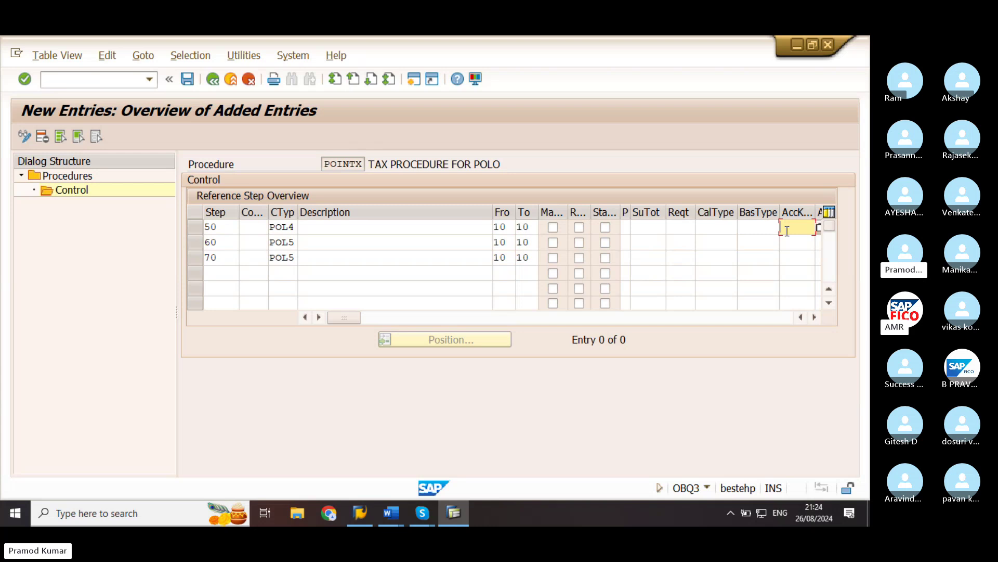
type("P")
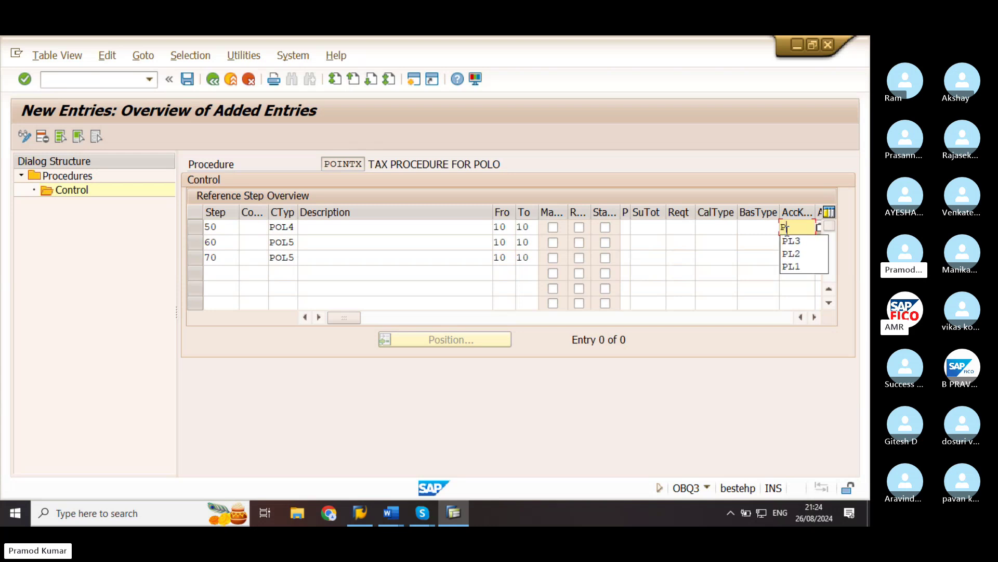
type("L4")
left_click(786, 238)
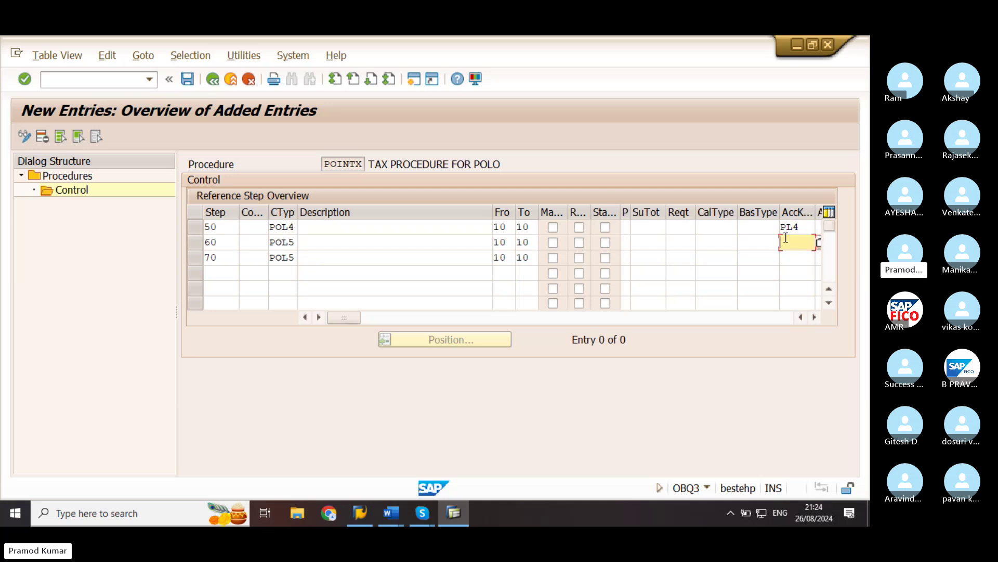
type("PL5")
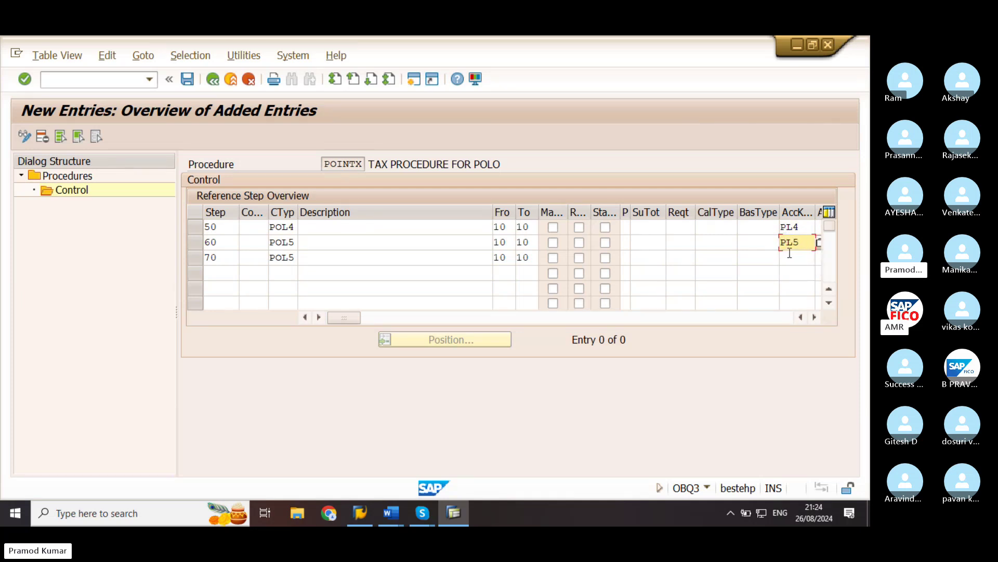
left_click(792, 257)
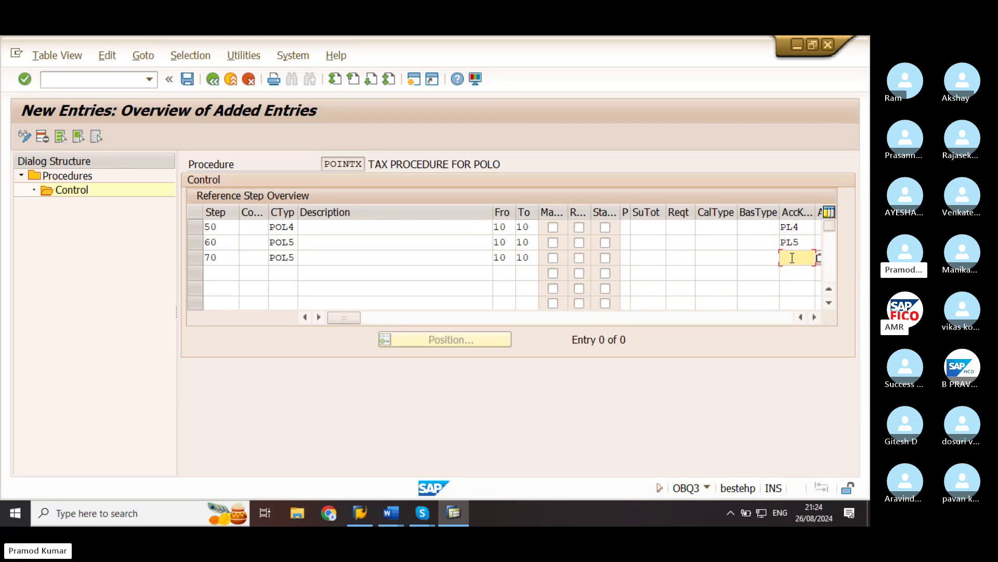
type("PL6")
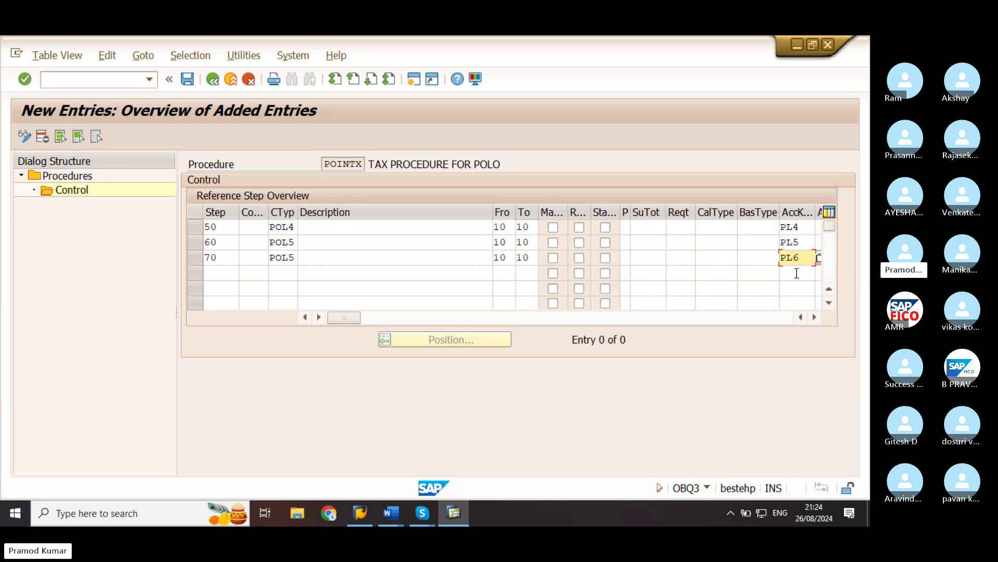
key("Return")
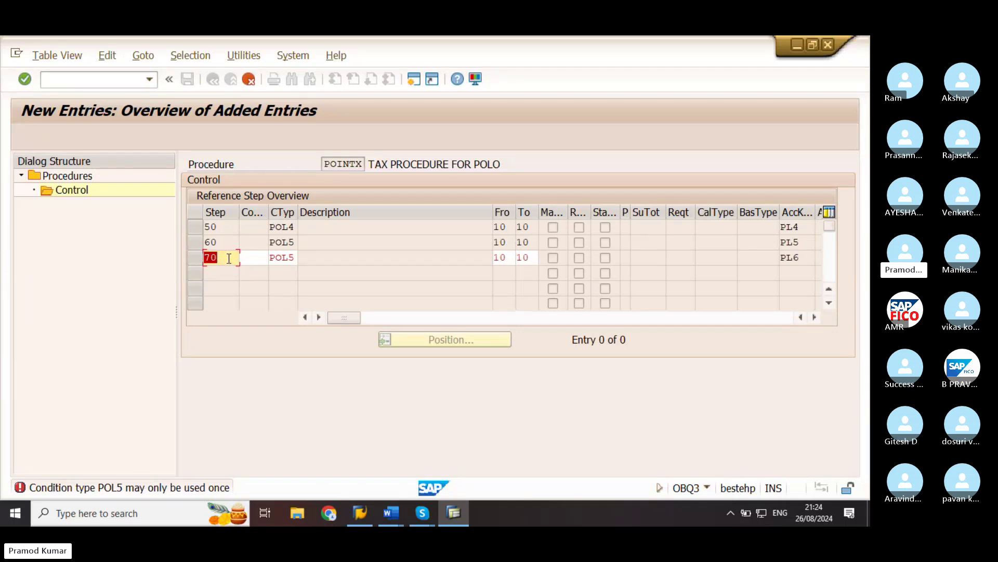
Correct the condition type of step 70 to POL6.
left_click(286, 256)
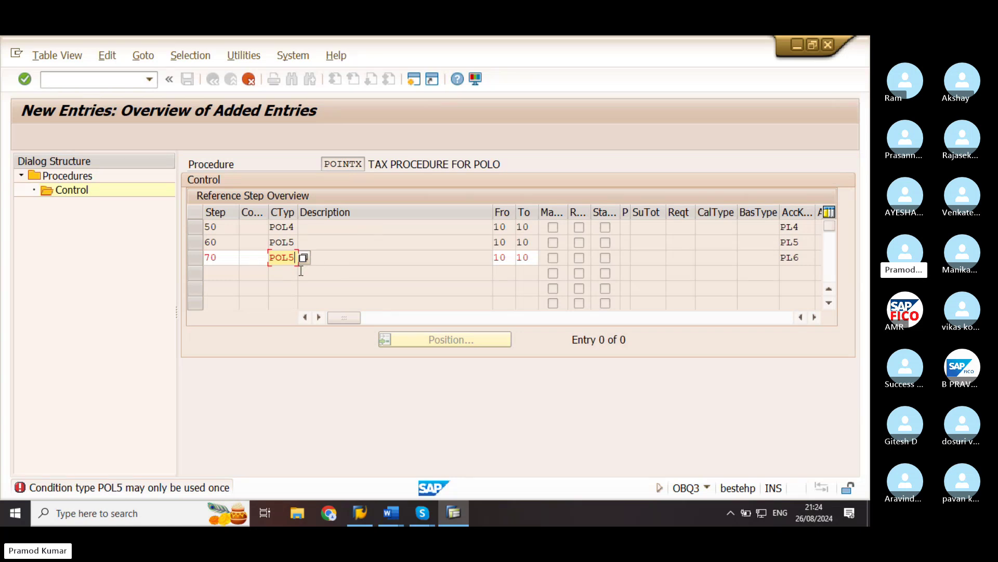
key("BackSpace")
type("6")
key("Return")
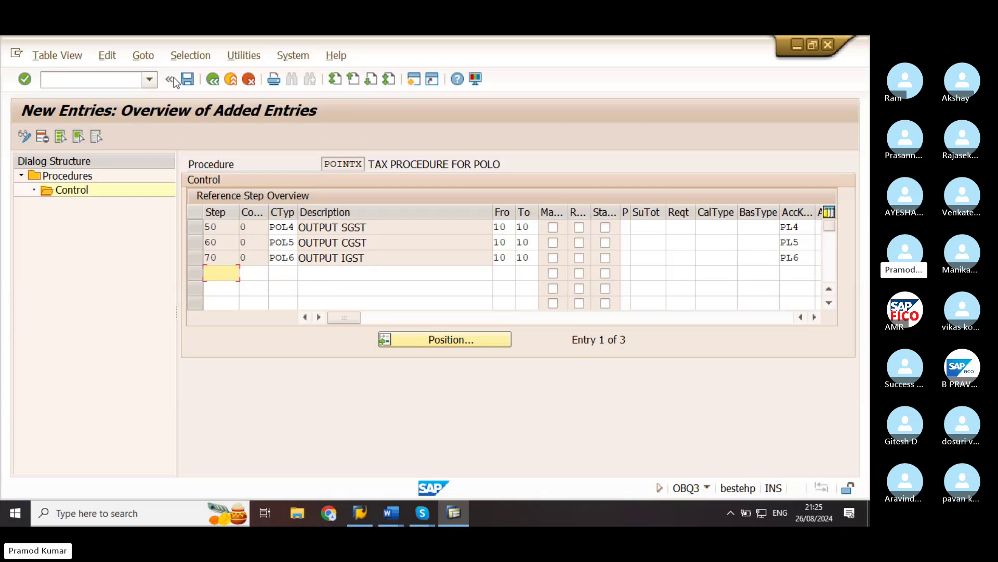
Save the new control entries under the proposed customizing request and go back to the Condition Element selection.
left_click(188, 79)
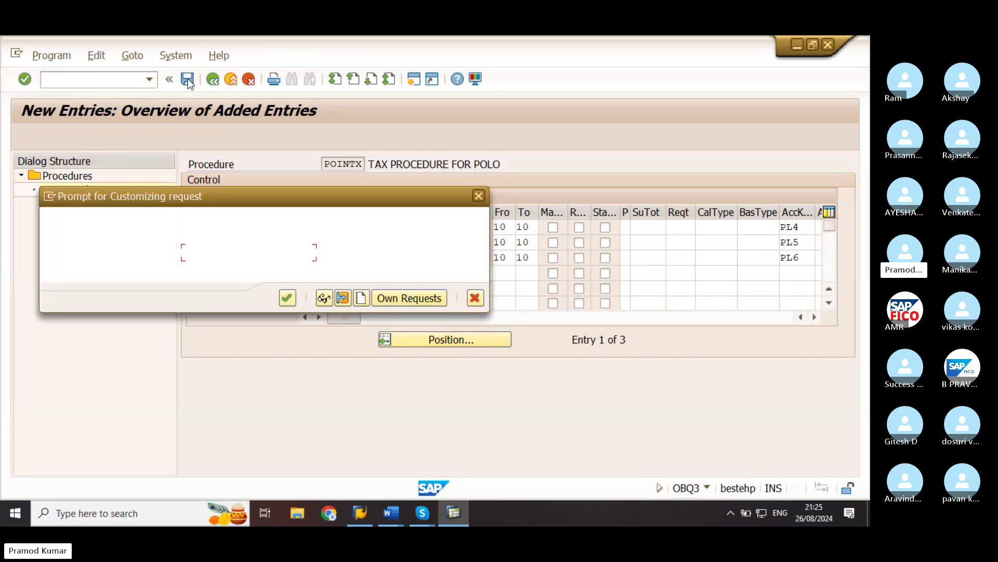
left_click(286, 298)
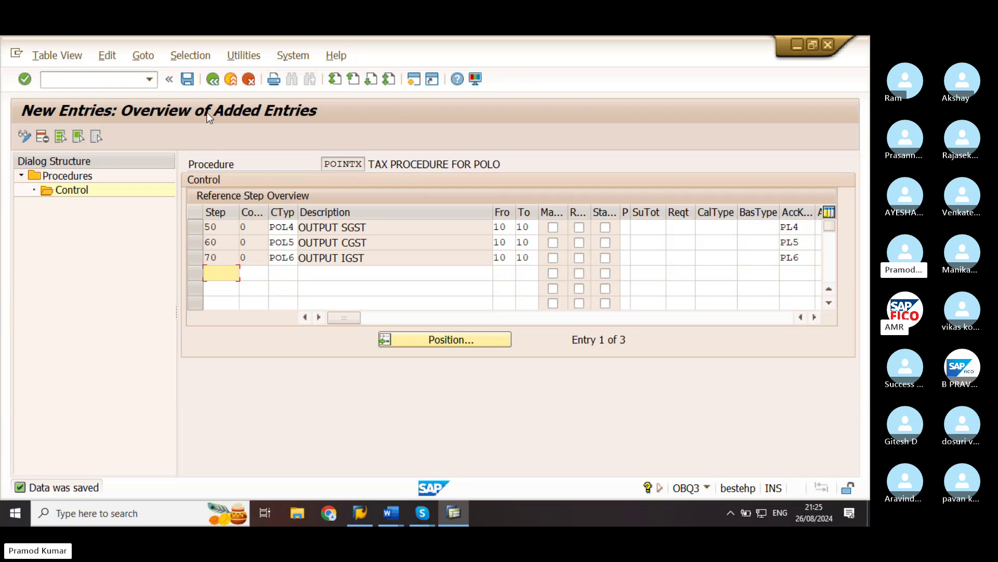
left_click(212, 80)
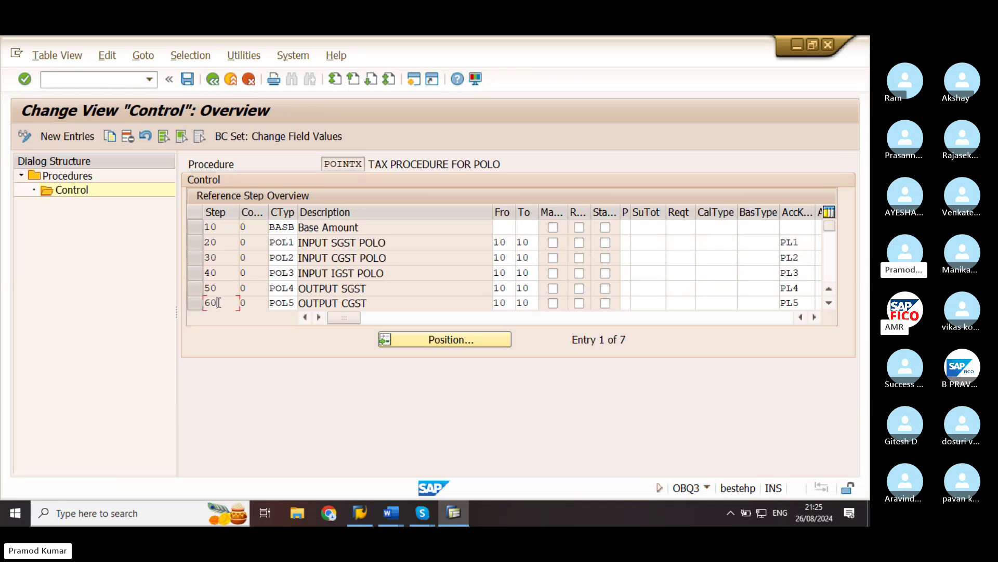
left_click(772, 475)
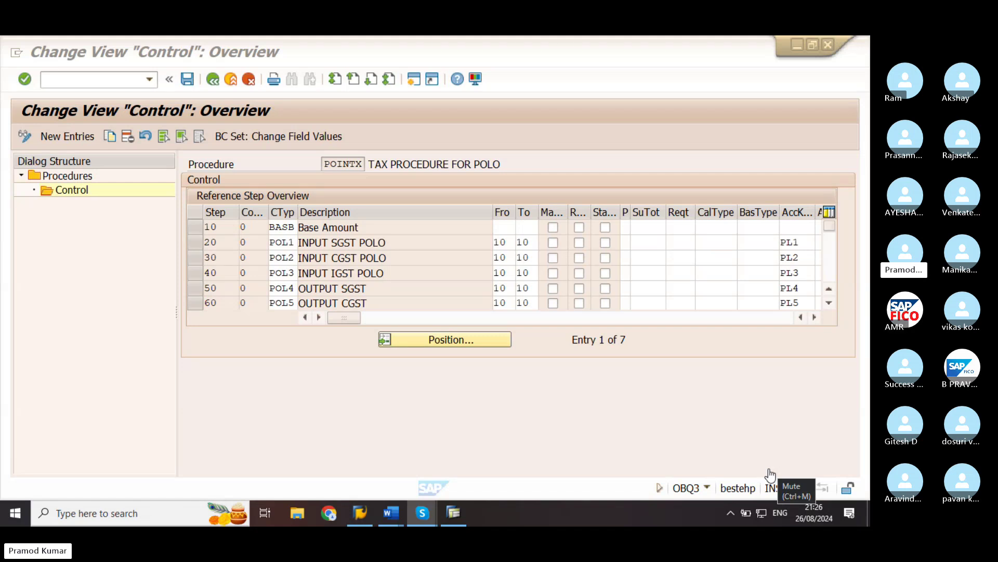
left_click(219, 231)
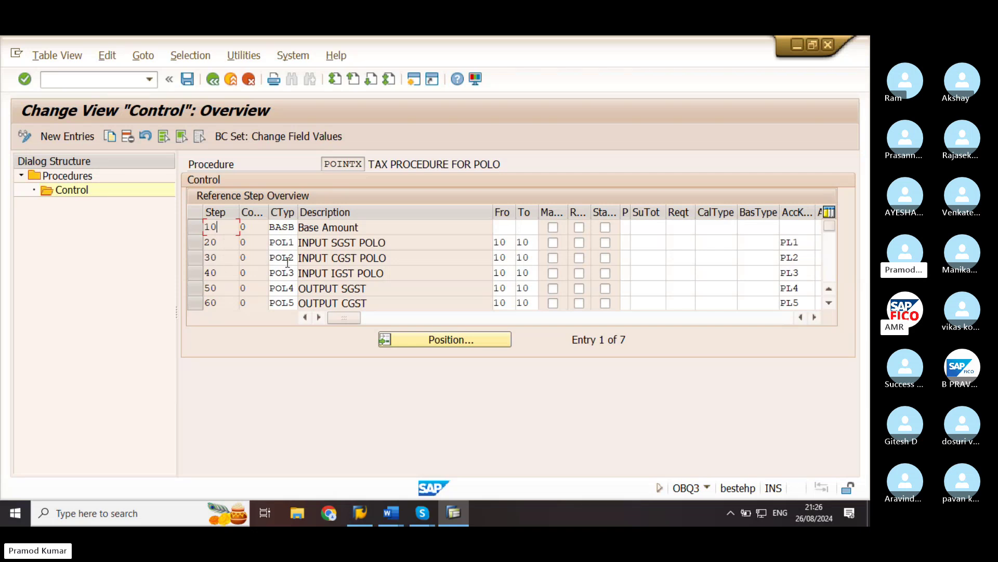
left_click(187, 82)
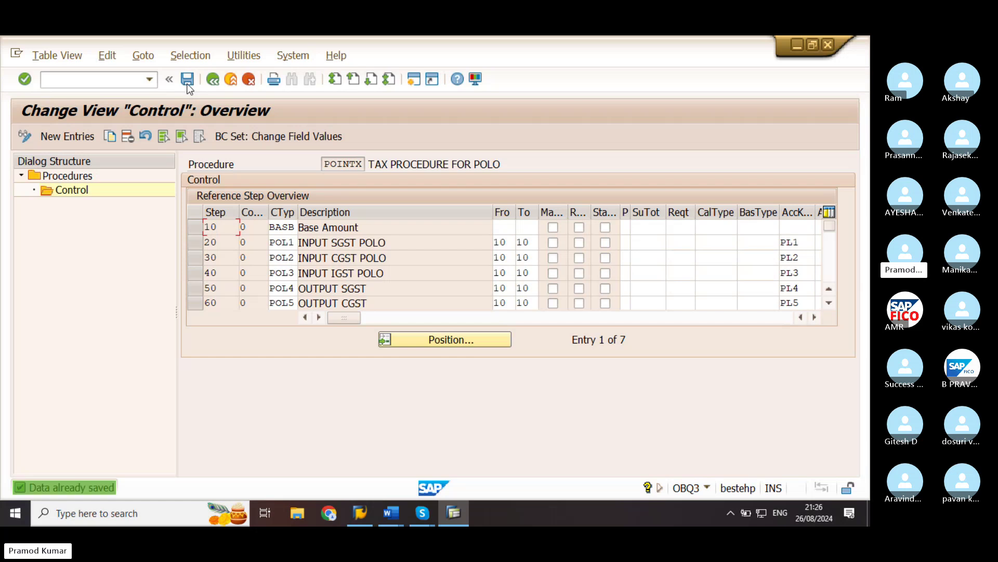
left_click(216, 82)
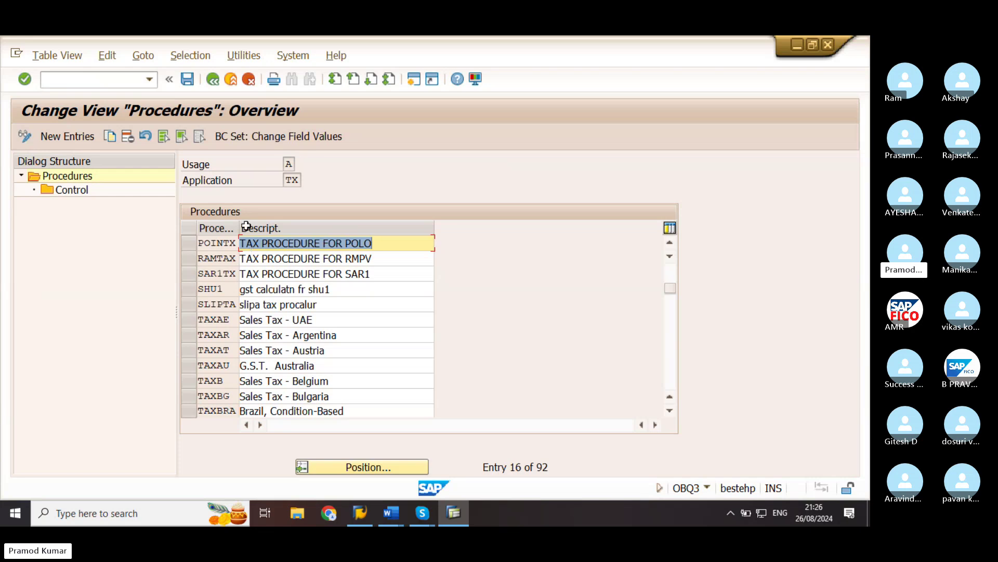
left_click(211, 83)
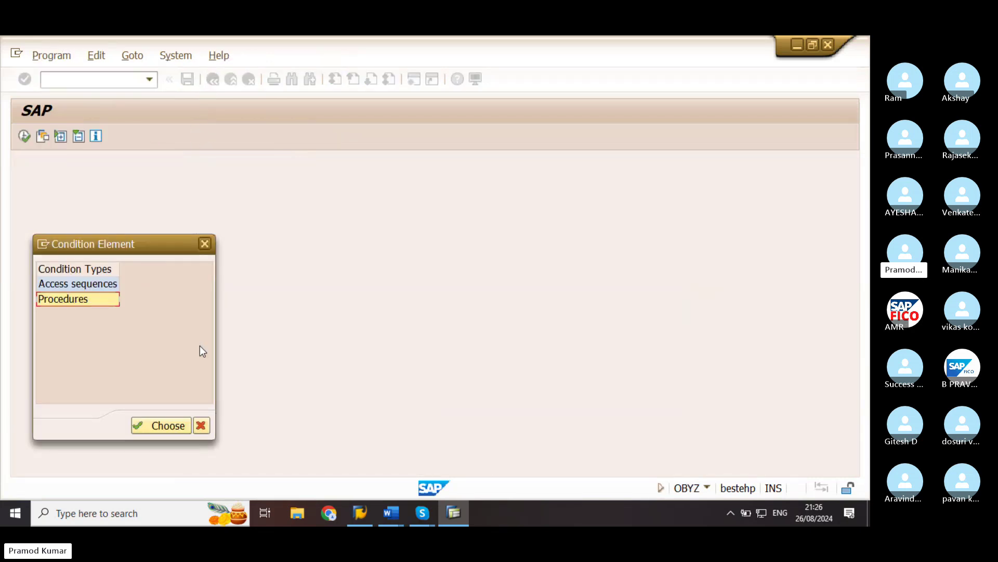
Switch to the Input GST NOT document in Word and look up the transaction for assigning a country to the calculation procedure.
left_click(384, 515)
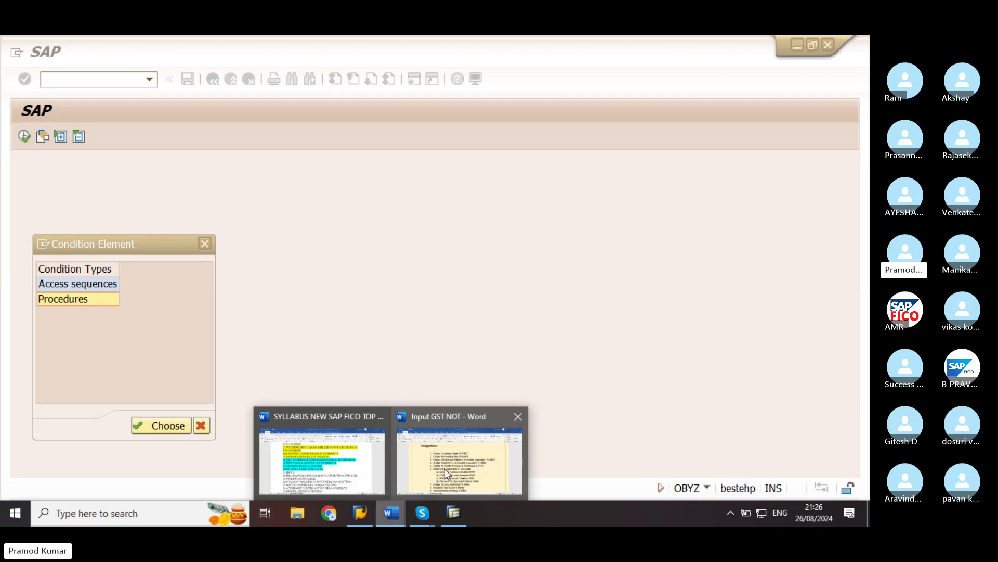
left_click(445, 469)
left_click_drag(258, 258, 681, 259)
left_click(671, 259)
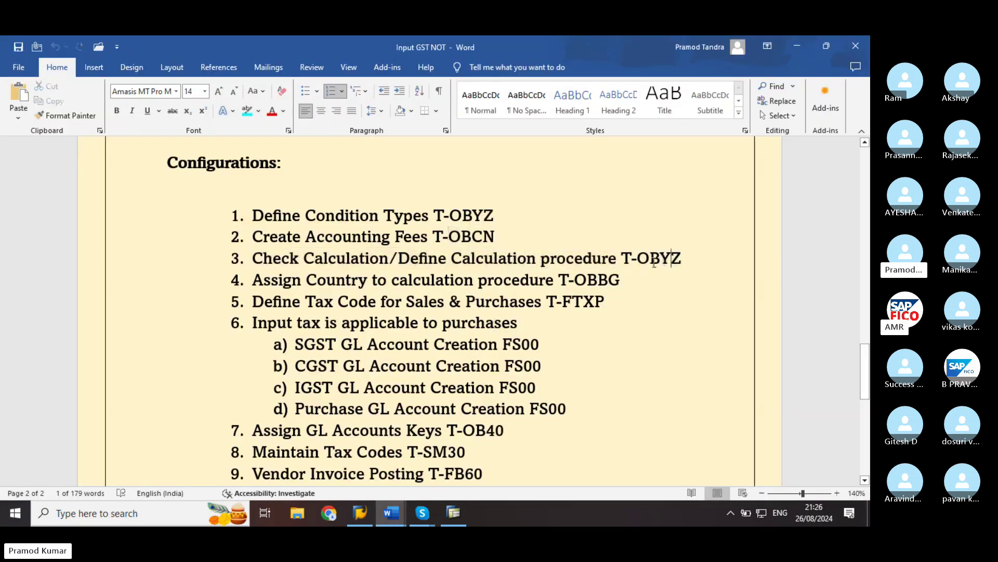
double_click(608, 280)
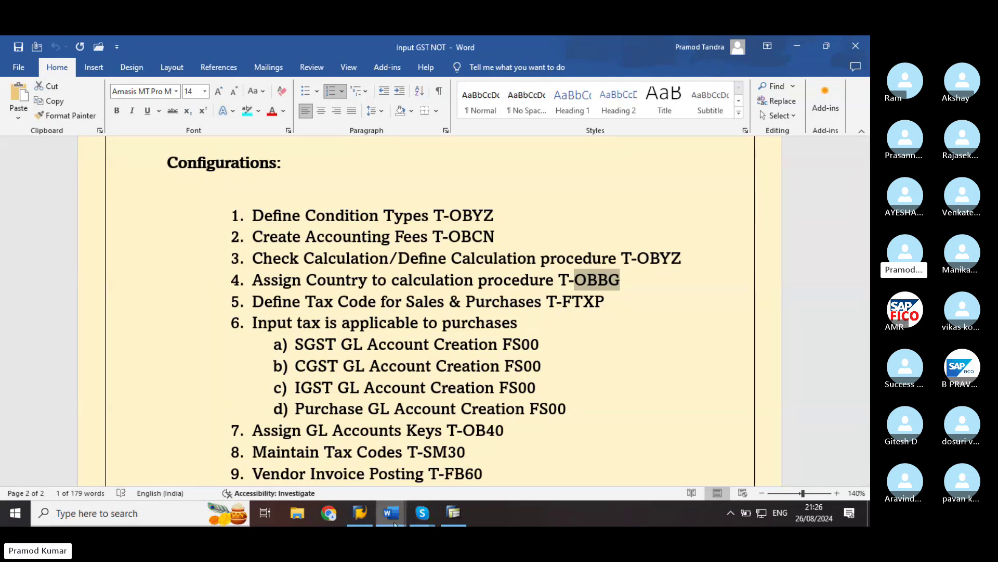
Return to SAP, cancel the Condition Element selection and open the country-to-calculation-procedure assignment with transaction OBBG.
left_click(454, 512)
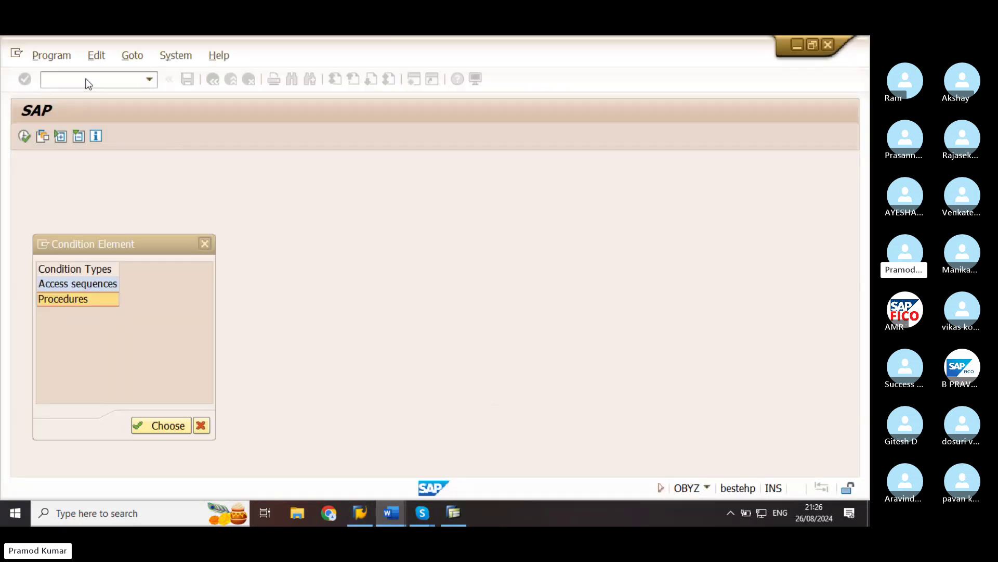
left_click(201, 425)
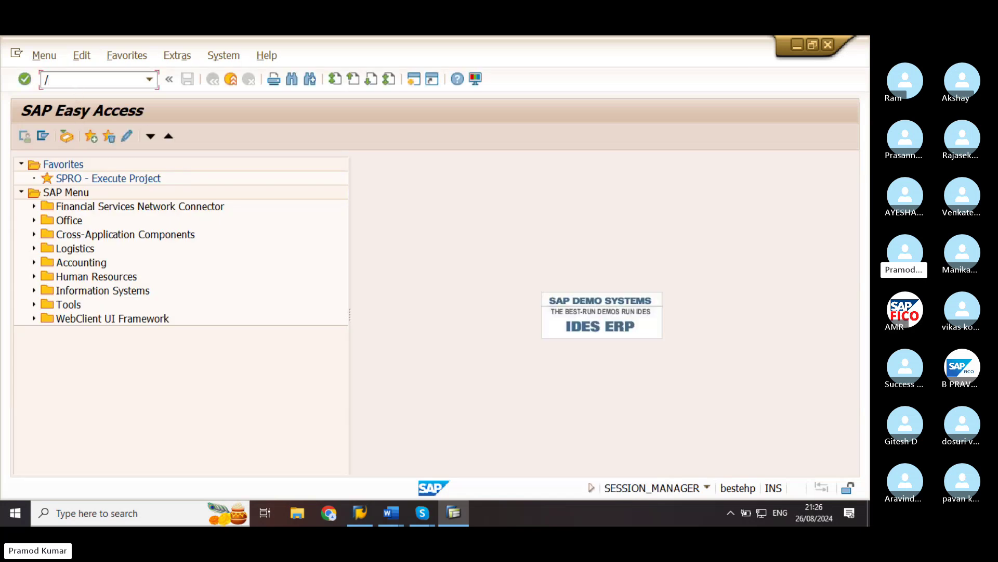
type("OBBG")
key("Return")
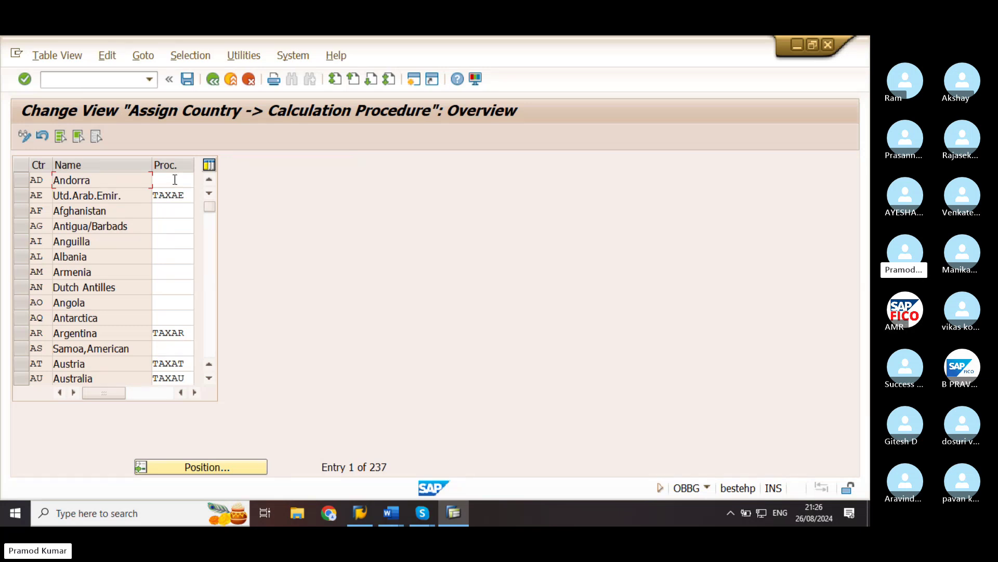
Position the country assignment list on country IN.
left_click(202, 466)
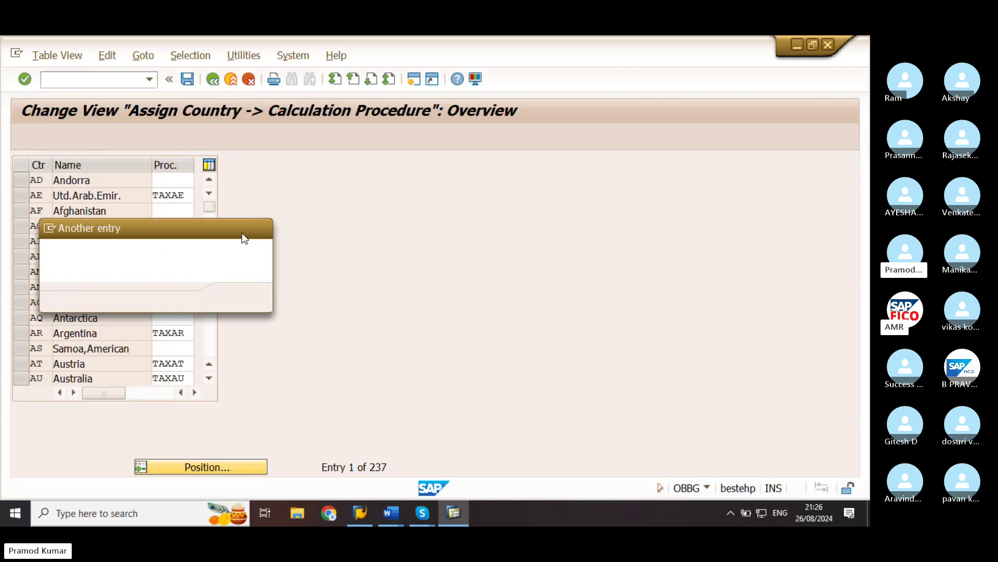
type("IN")
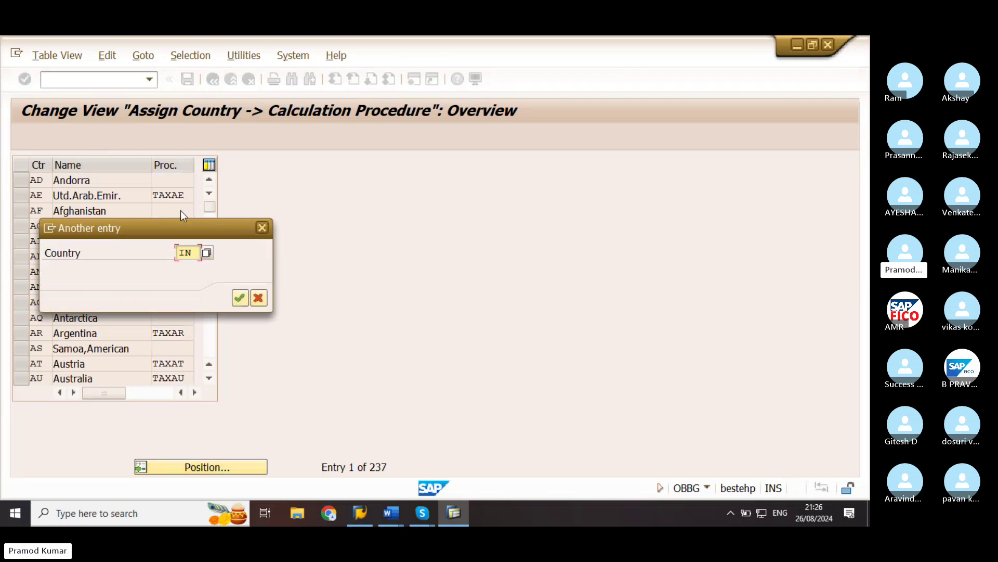
left_click(239, 298)
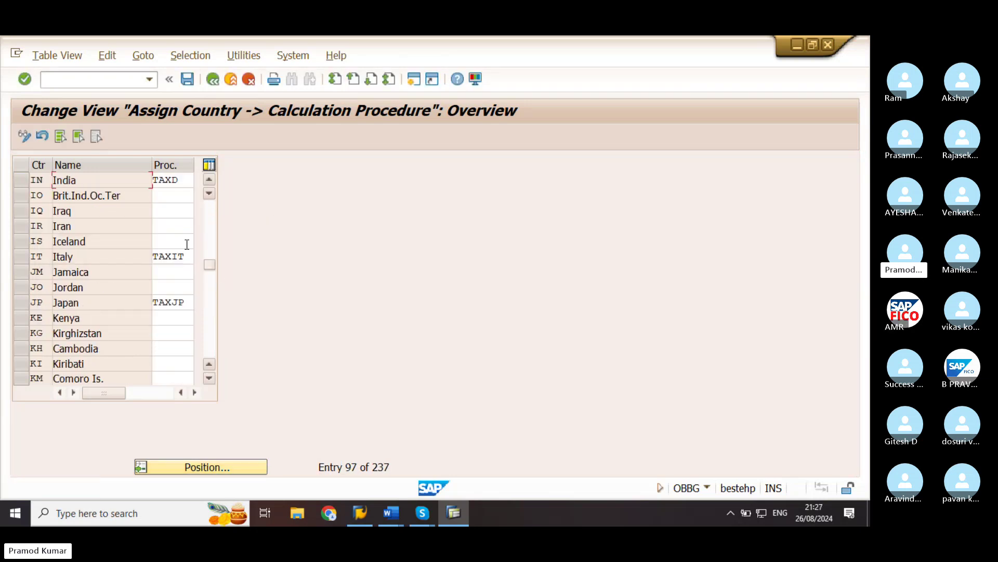
Replace India's calculation procedure with POINTX in the country assignment list.
left_click(183, 179)
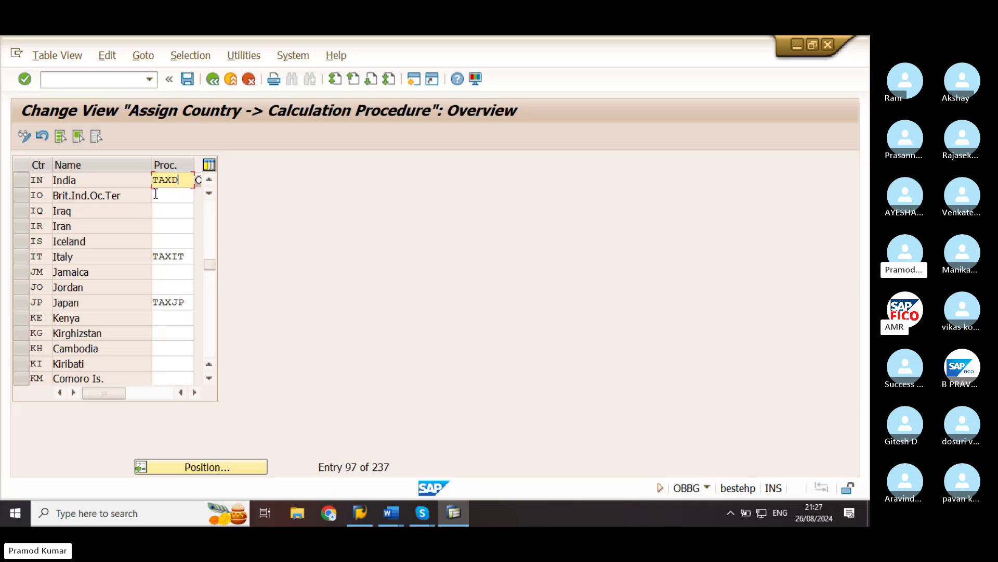
key("BackSpace")
key("BackSpace")
key("BackSpace")
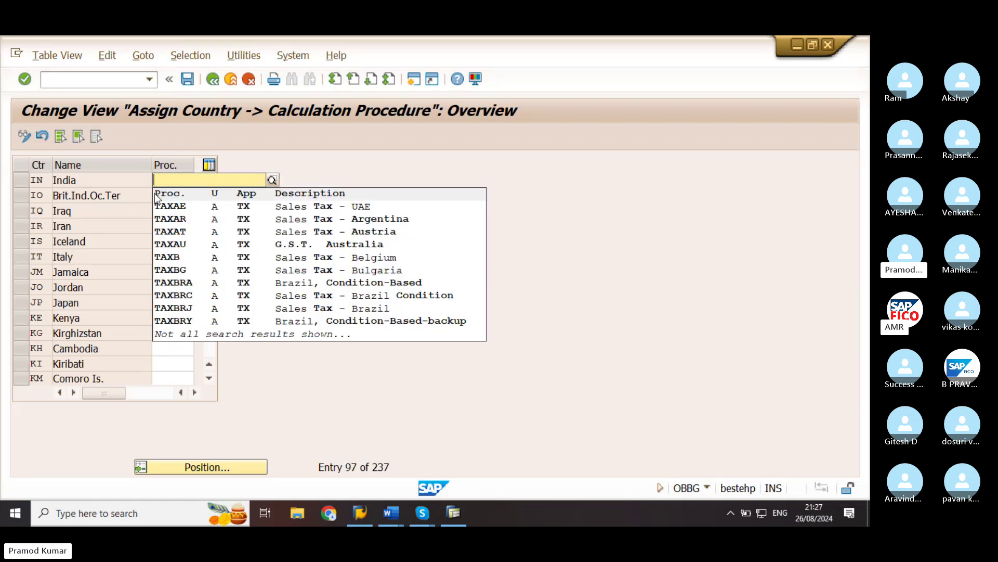
key("BackSpace")
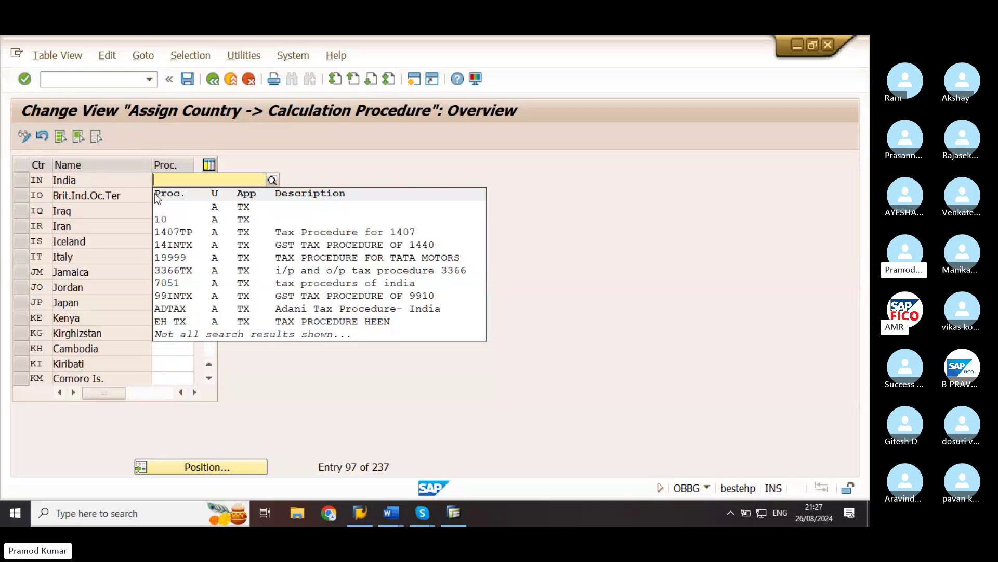
type("PO")
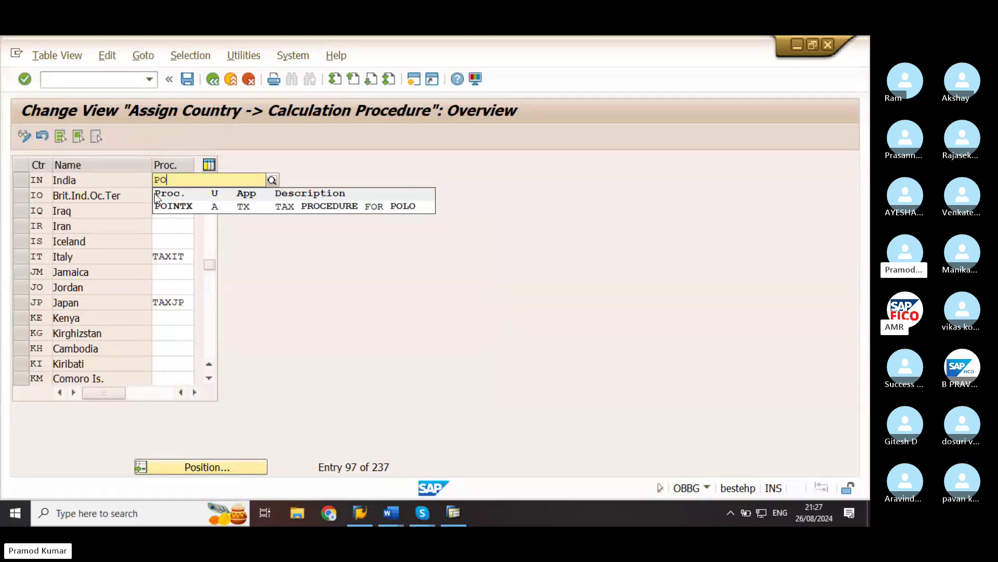
left_click(193, 206)
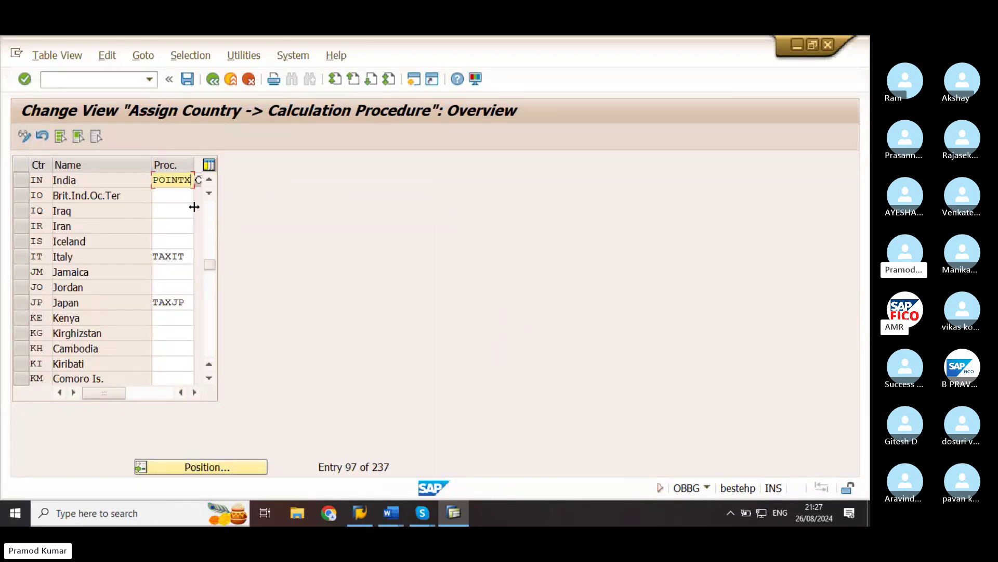
Save the India procedure assignment under the proposed customizing request and select the India row.
left_click(188, 79)
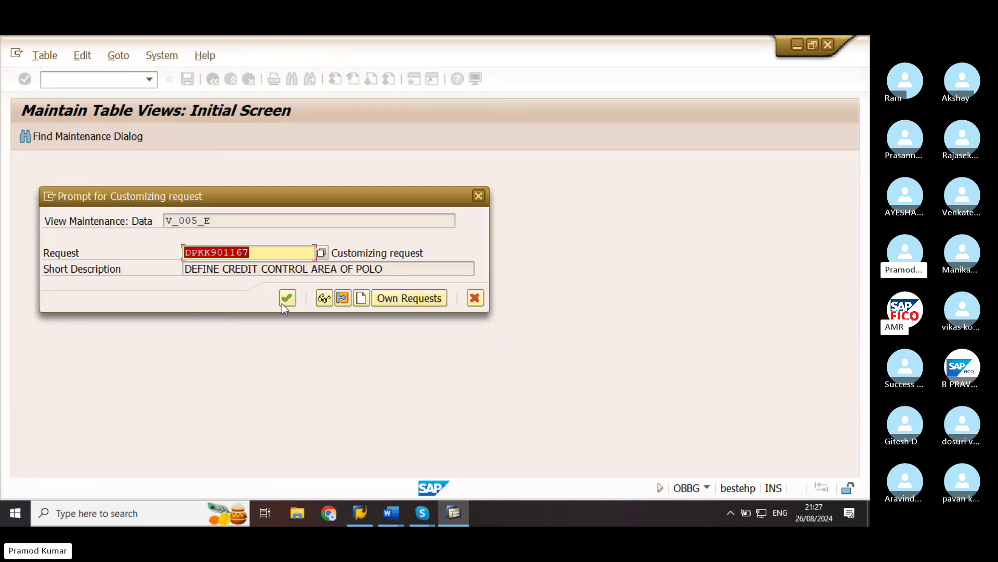
left_click(284, 301)
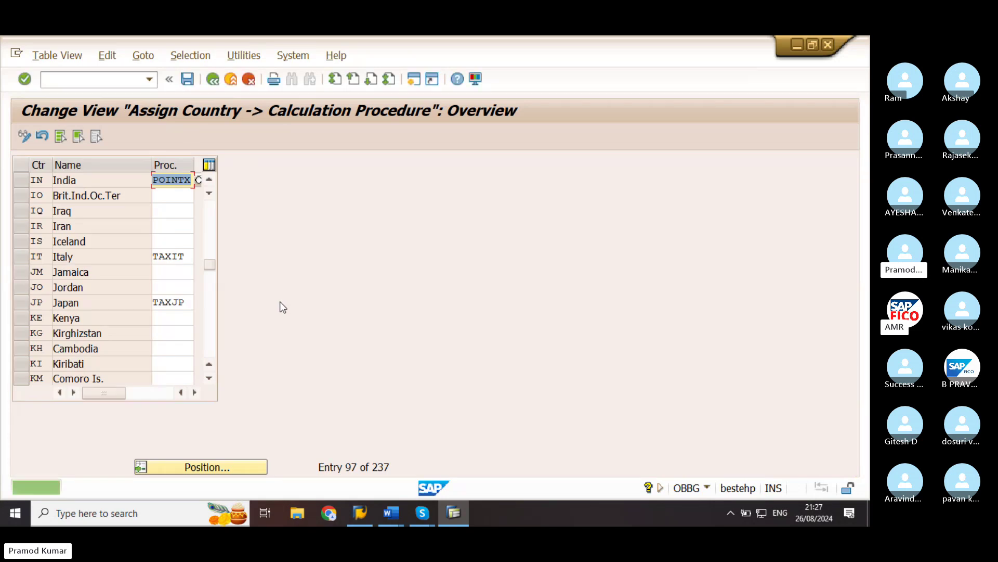
left_click(160, 178)
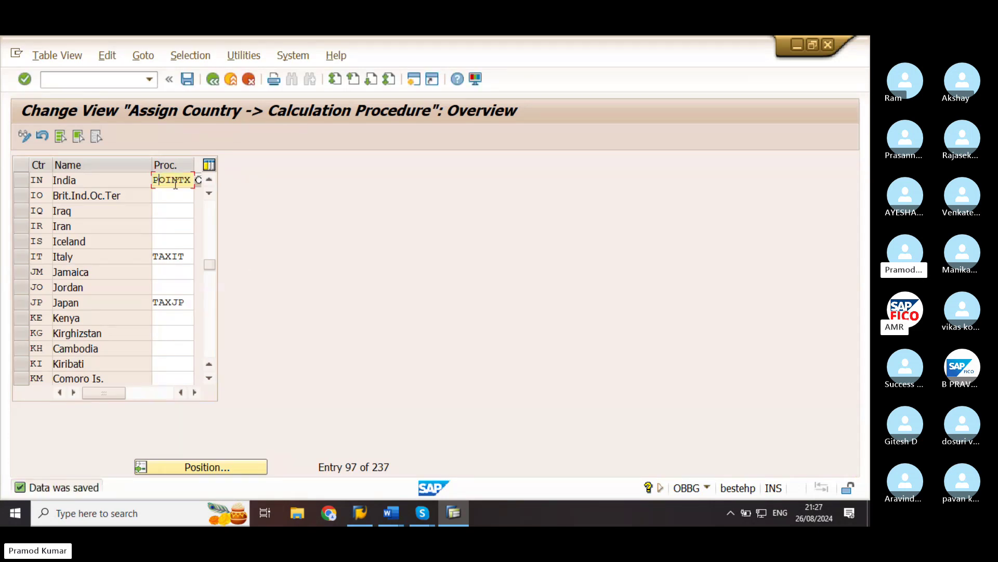
left_click(21, 184)
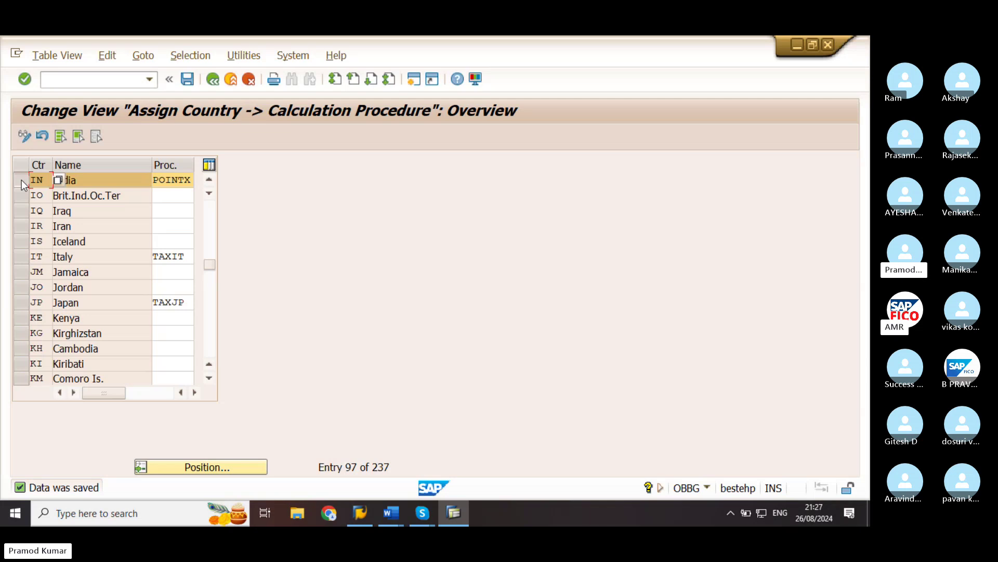
Switch to the Input GST NOT document in Word and copy the transaction code FTXP for defining tax codes.
left_click(391, 513)
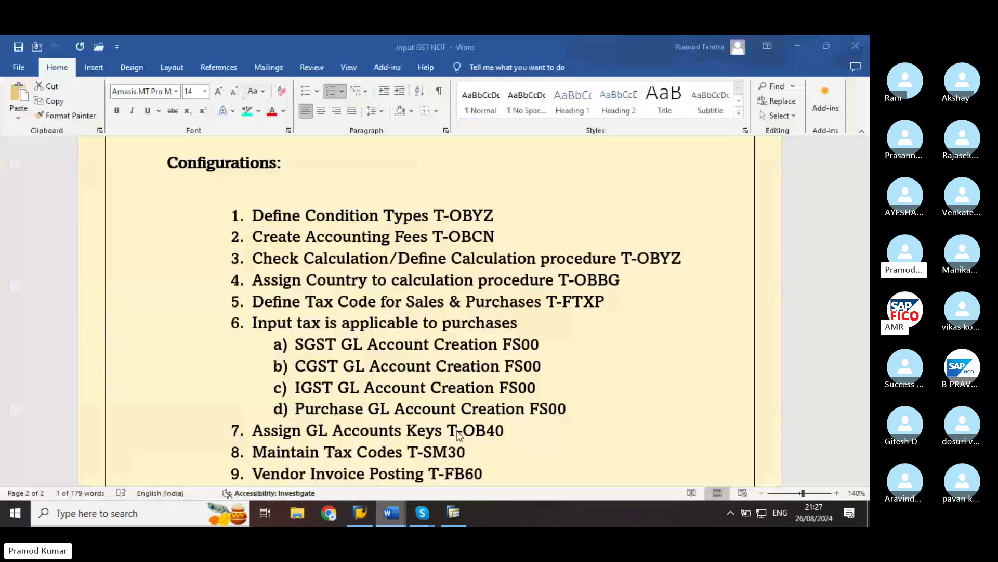
double_click(582, 301)
key("ctrl+c")
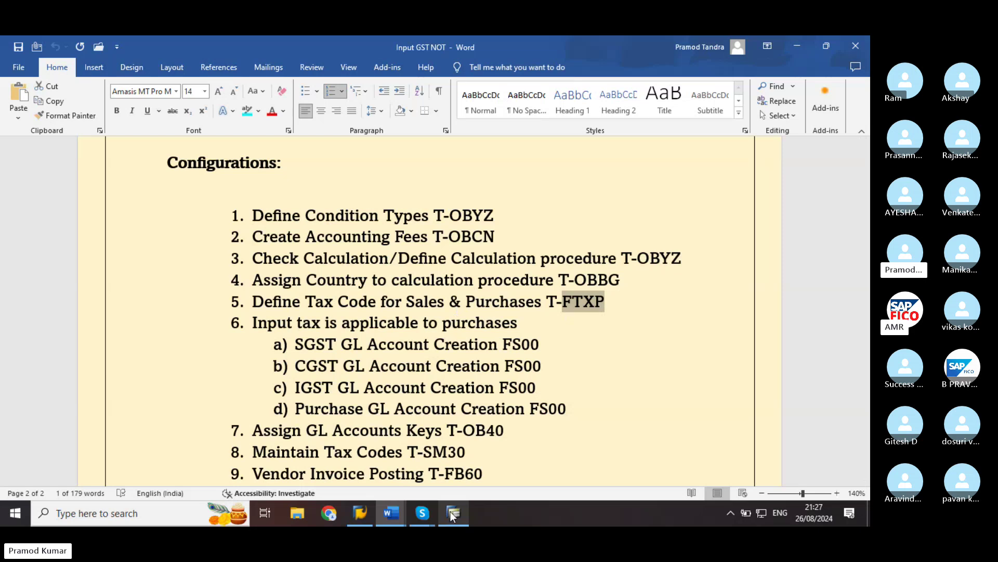
Return to SAP and open tax code maintenance with transaction FTXP for country IN.
mouse_move(452, 515)
left_click(446, 463)
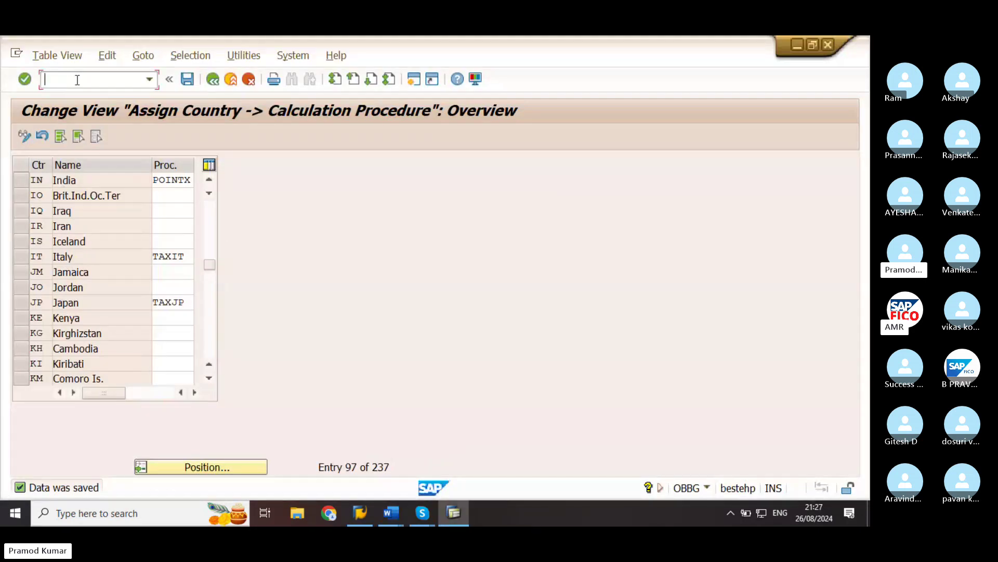
key("ctrl+v")
type("/n")
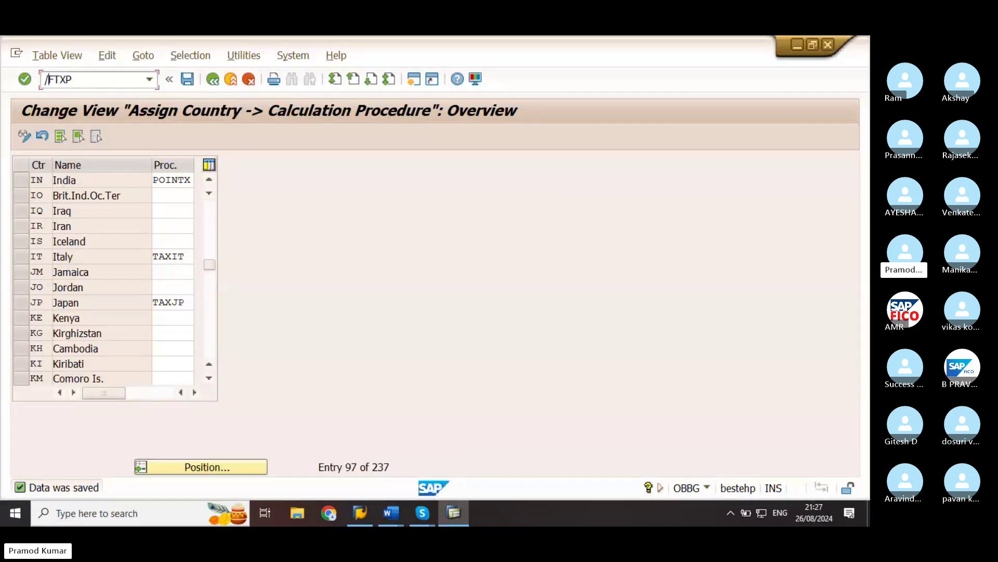
key("Return")
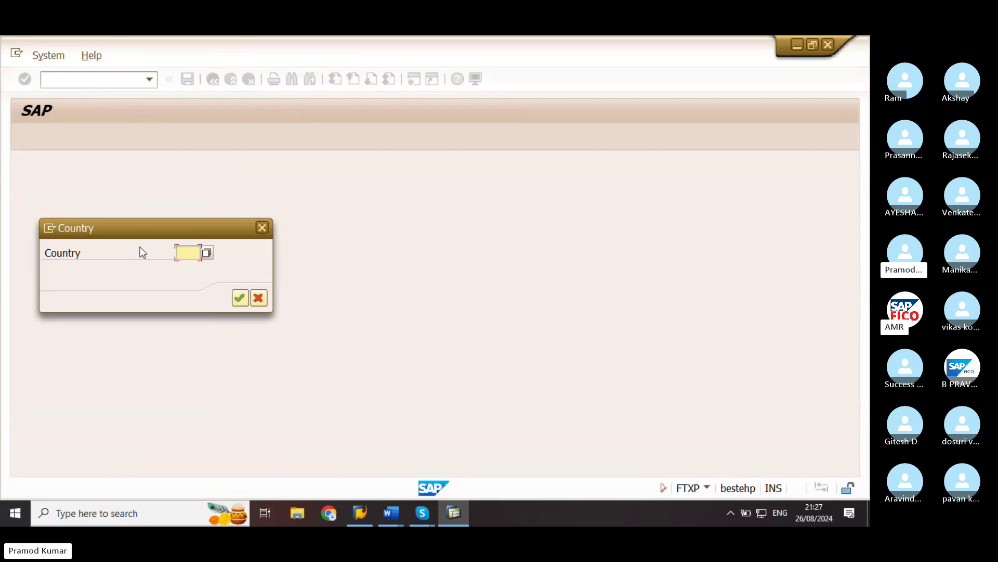
key("Return")
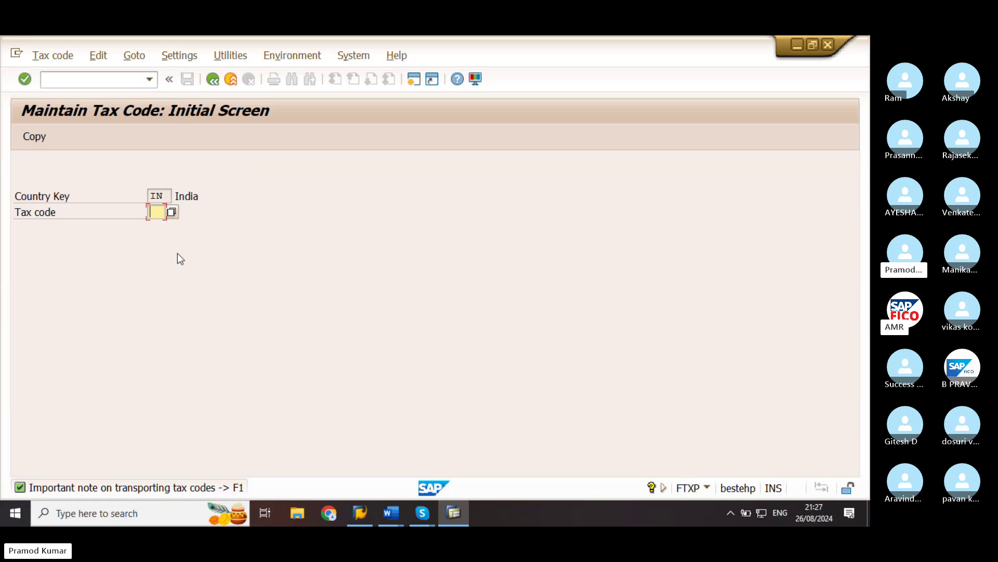
Start creating tax code P3 for India and move its Properties dialog to the middle of the screen.
type("P")
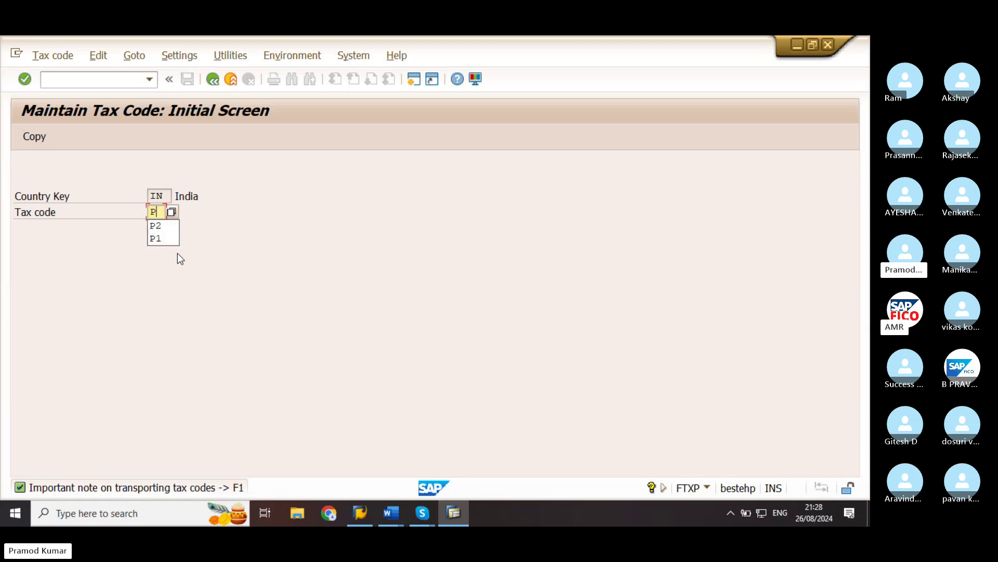
type("3")
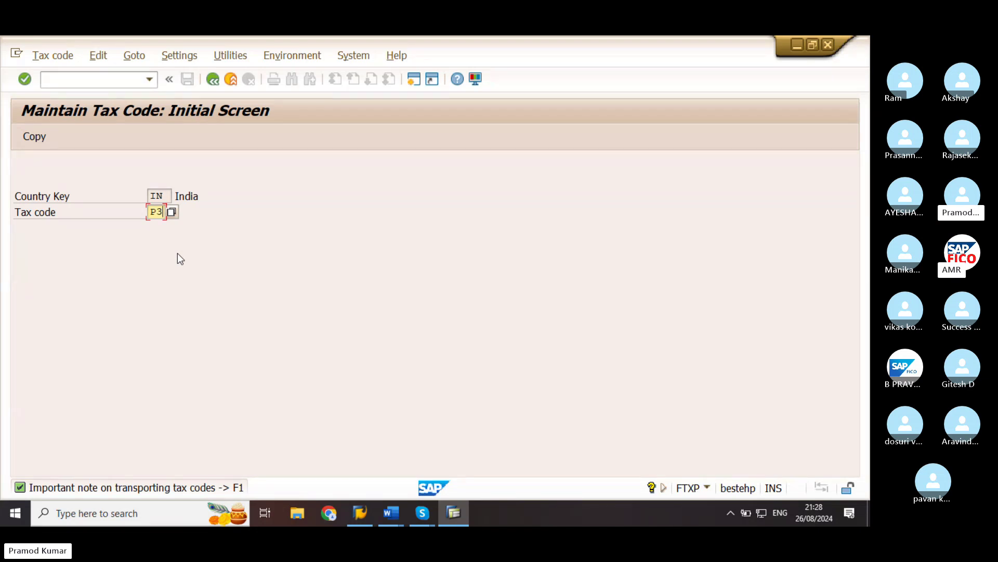
key("Return")
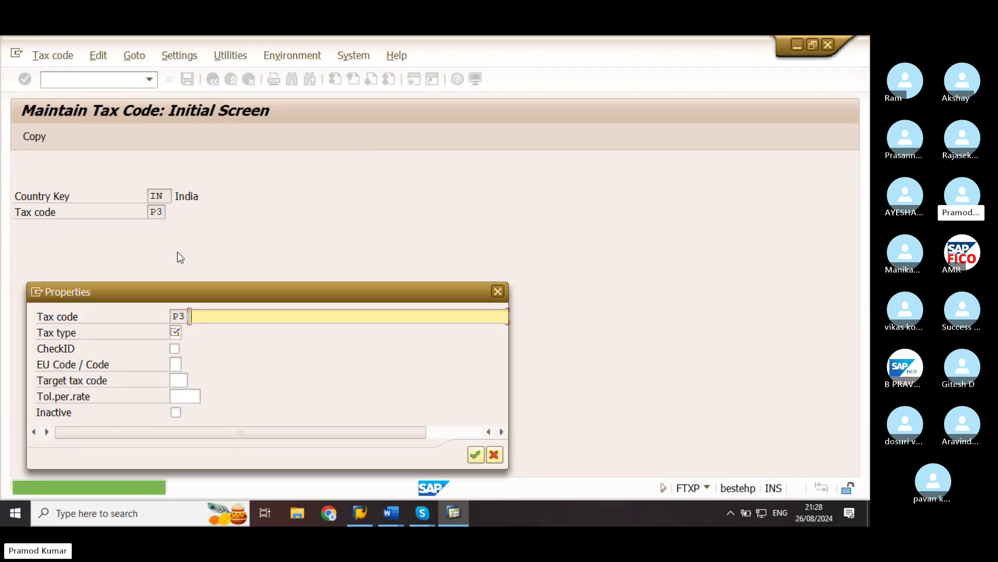
left_click_drag(241, 292, 436, 220)
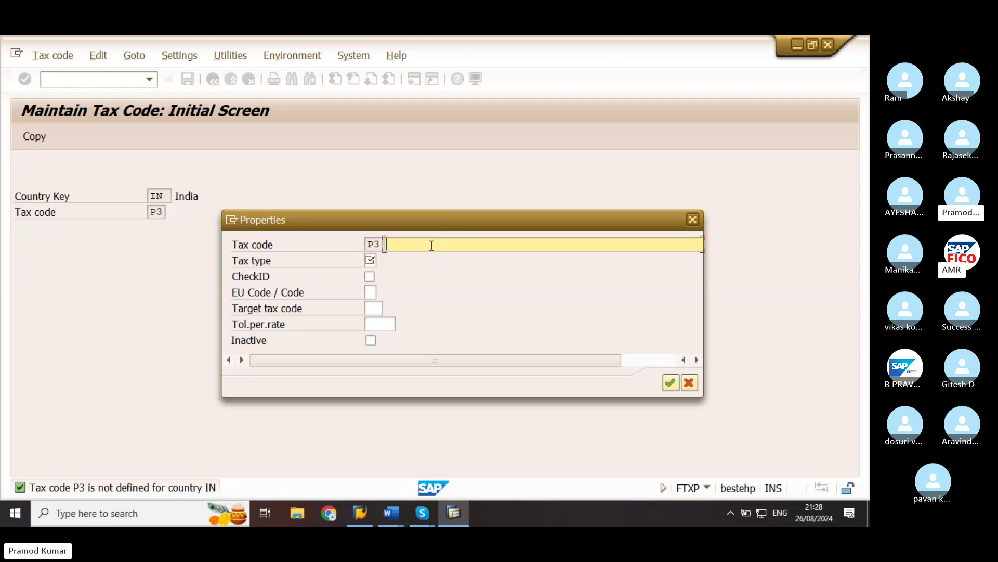
Enter OUTPUT SGST+ CGST as the description of tax code P3.
type("OUTPU")
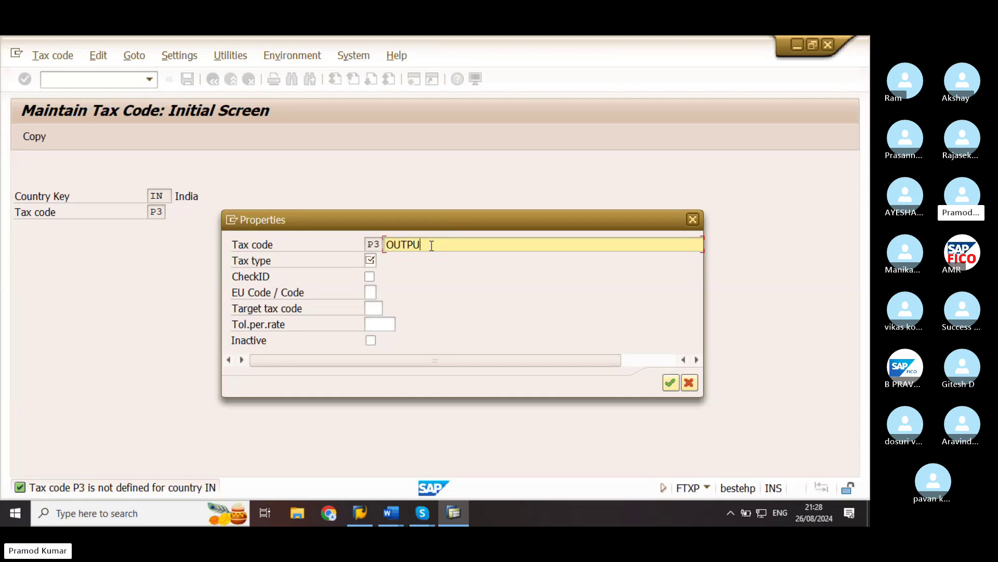
type("T")
type(" CS")
key("BackSpace")
key("BackSpace")
type("SGST+")
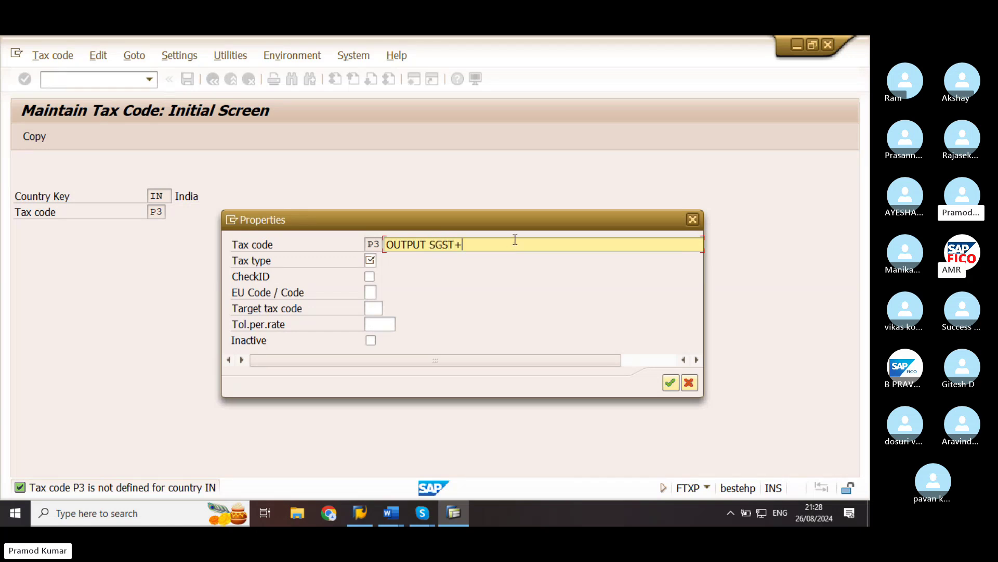
type(" SGST")
key("Tab")
type("X")
key("Tab")
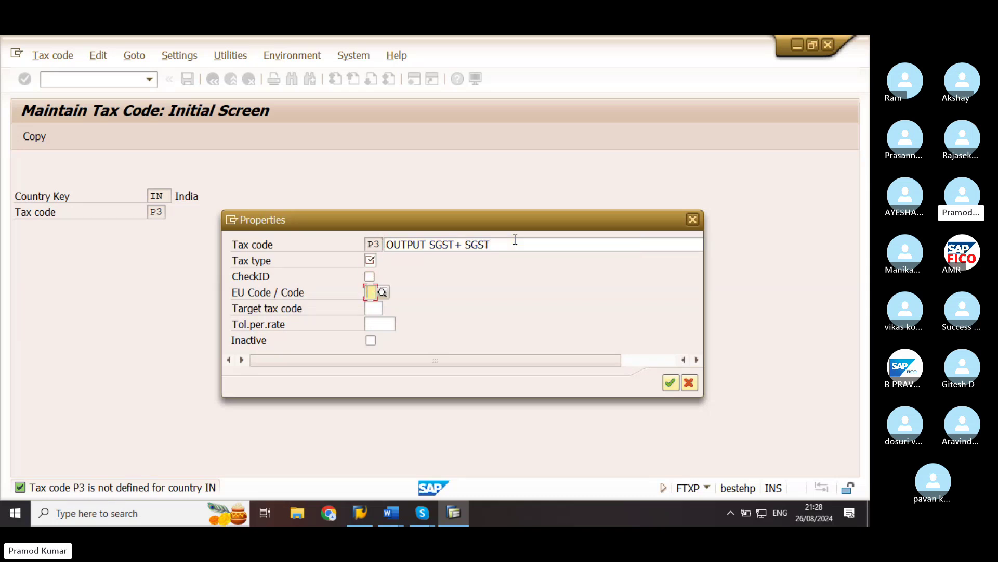
left_click(471, 244)
key("BackSpace")
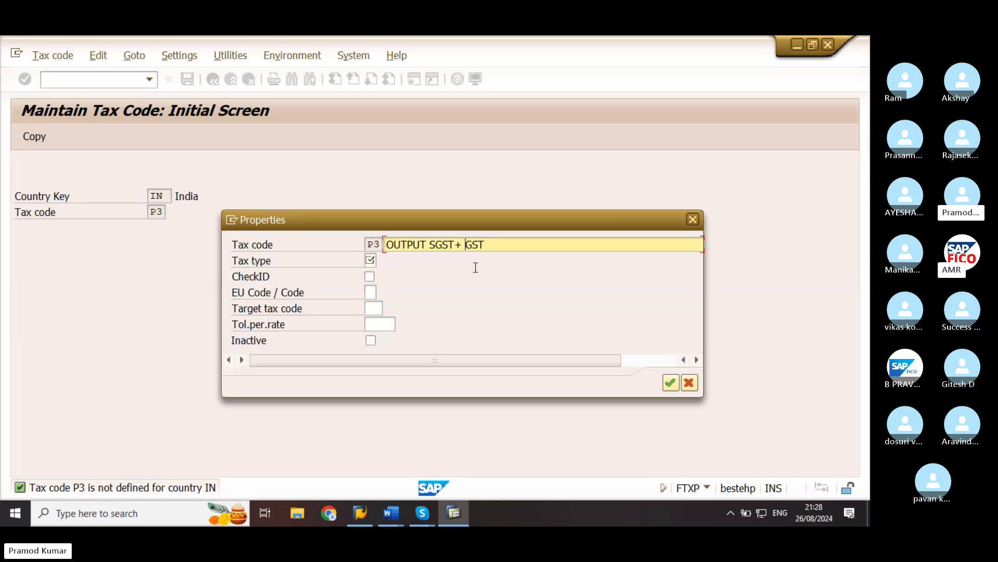
type("C")
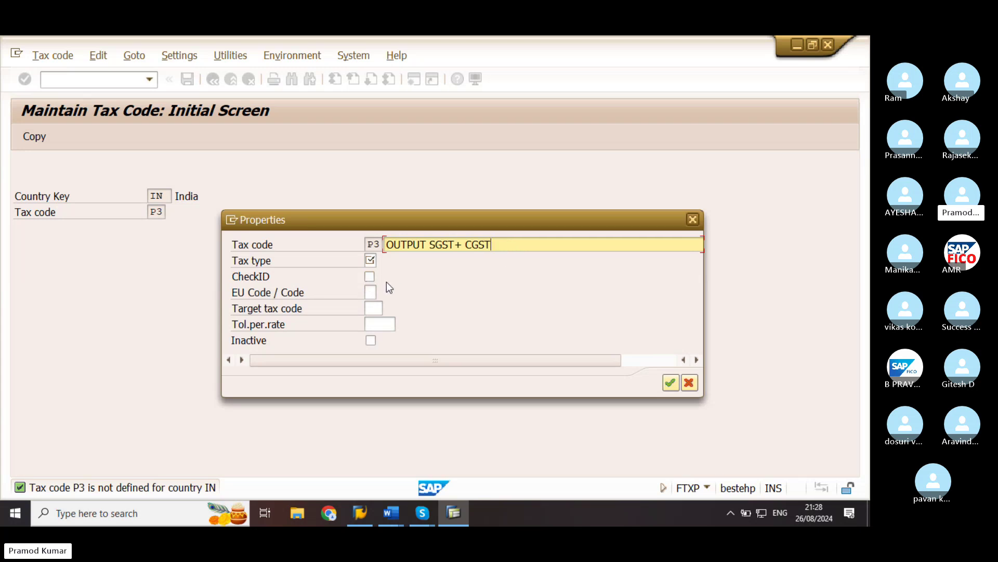
Set the tax type of P3 to A (Output tax) and accept the properties to open the tax rates.
key("Tab")
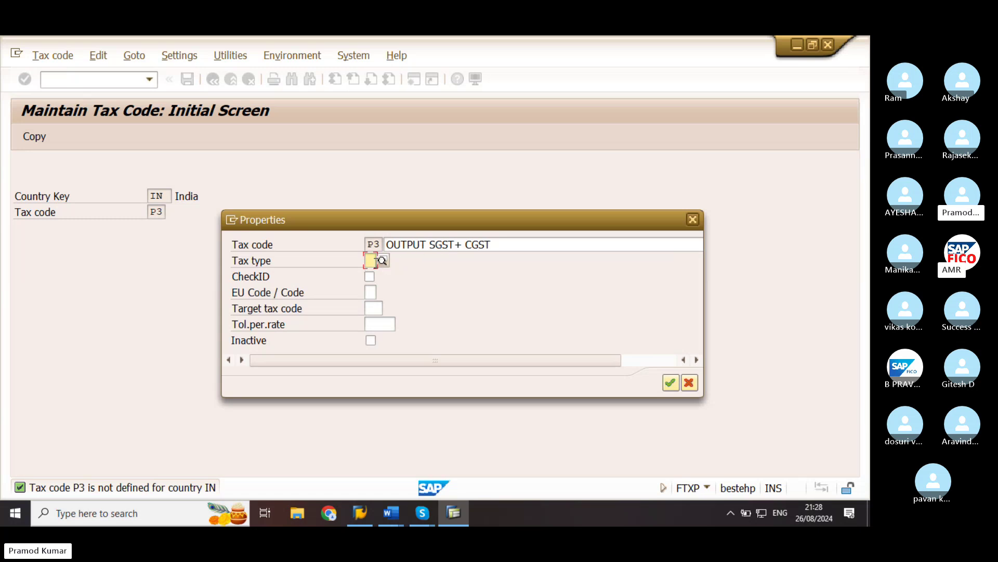
left_click(383, 260)
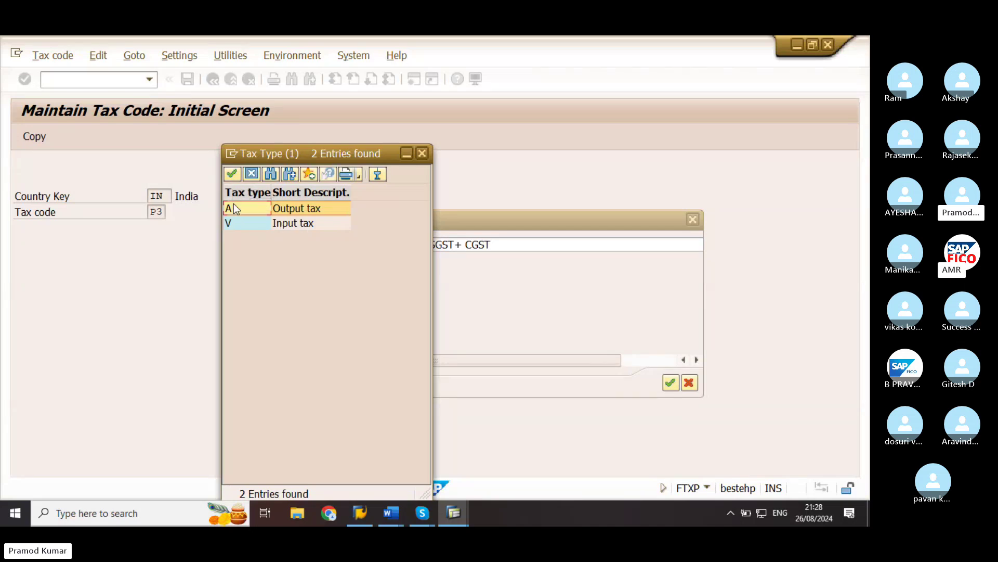
left_click(233, 175)
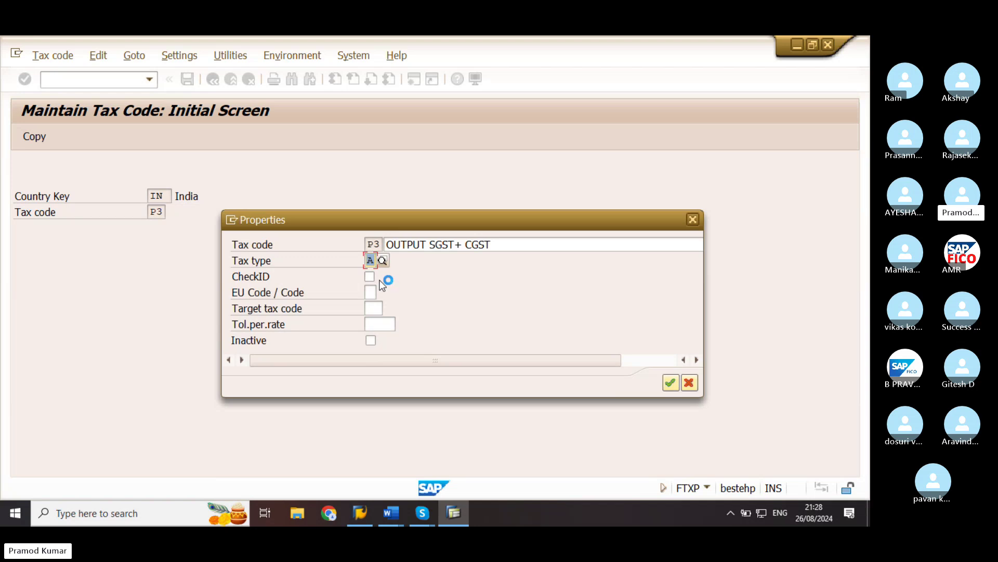
key("Tab")
left_click(671, 383)
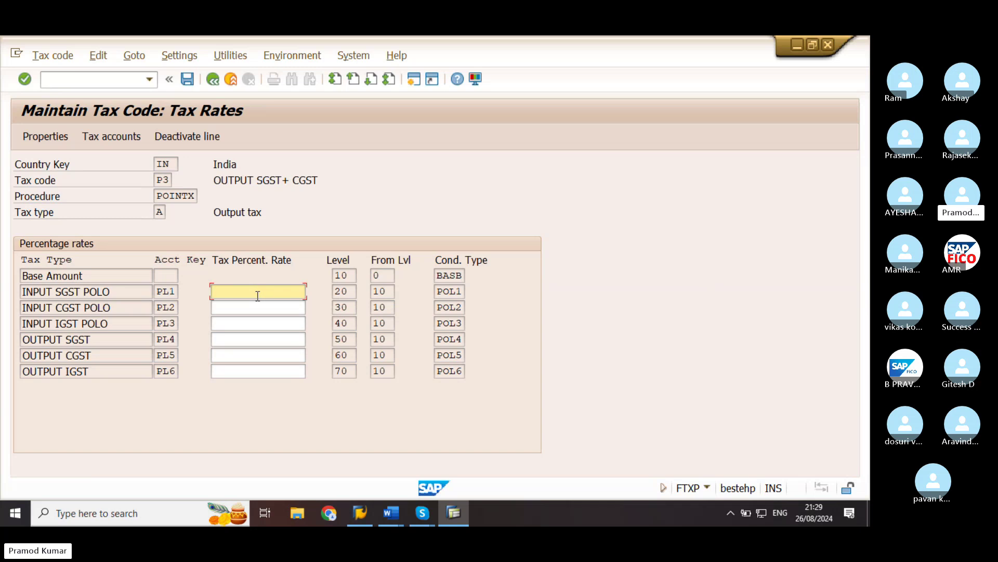
Select the tax percentage rate field of the OUTPUT SGST line with account key PL4.
left_click(226, 338)
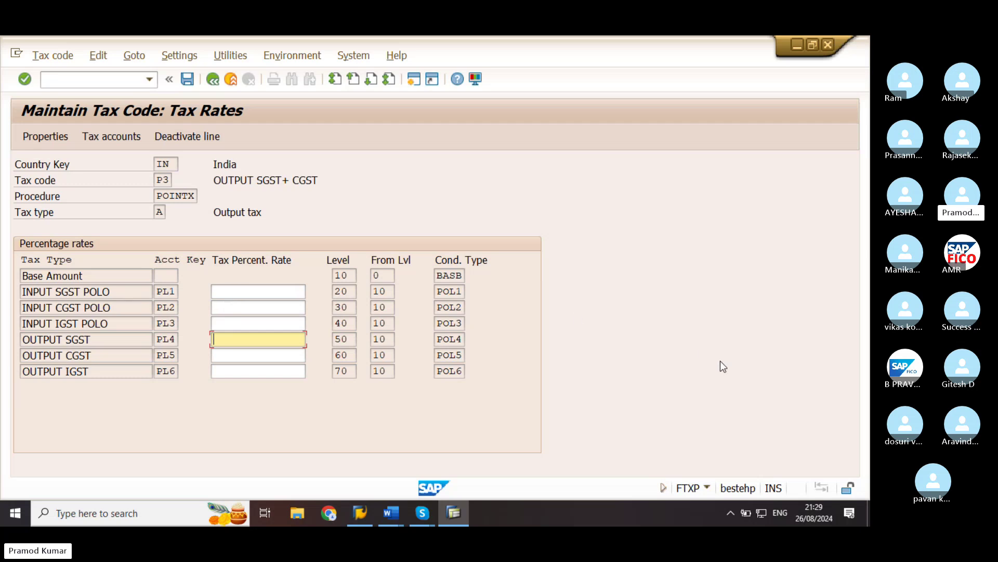
left_click(780, 474)
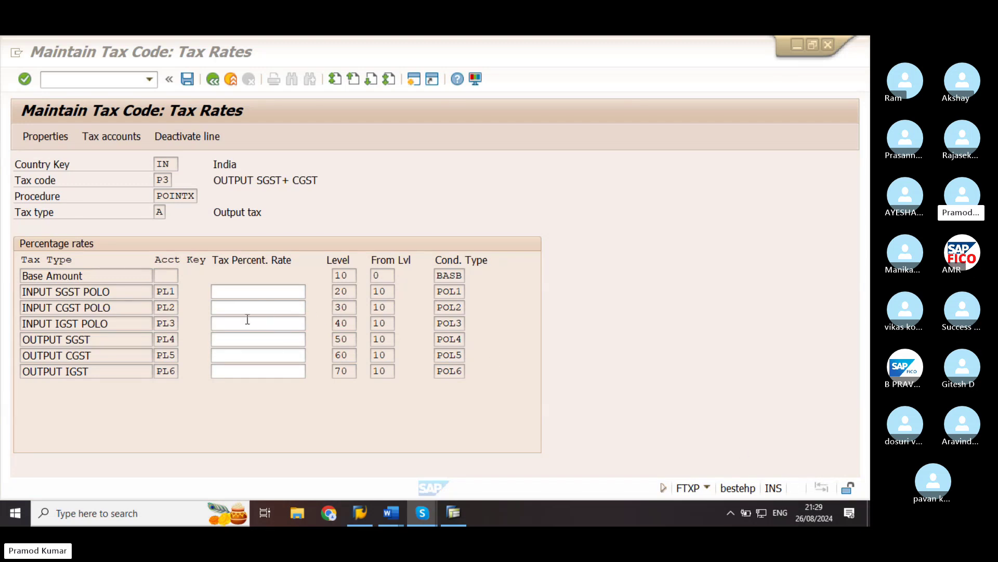
left_click(240, 338)
left_click(238, 335)
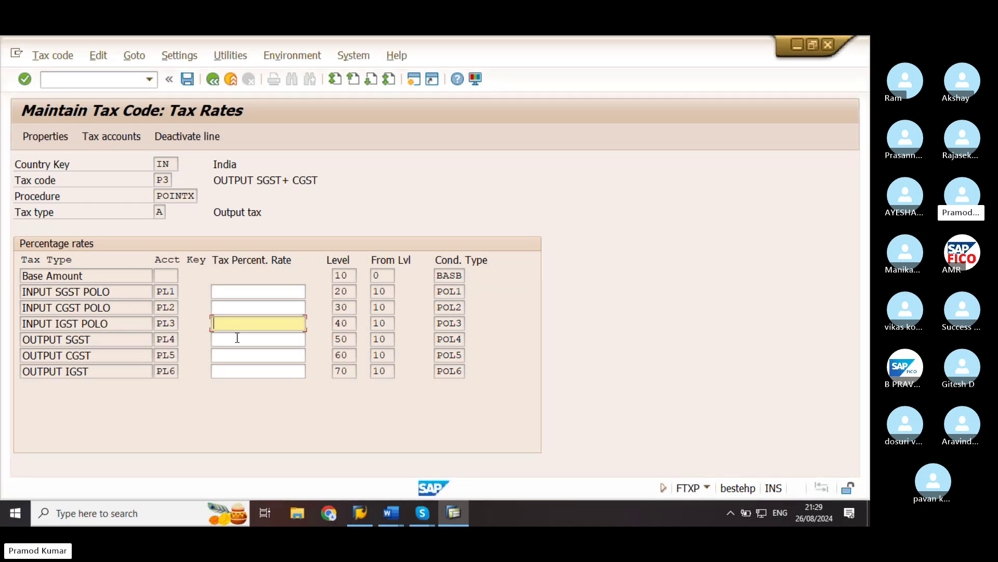
left_click(237, 338)
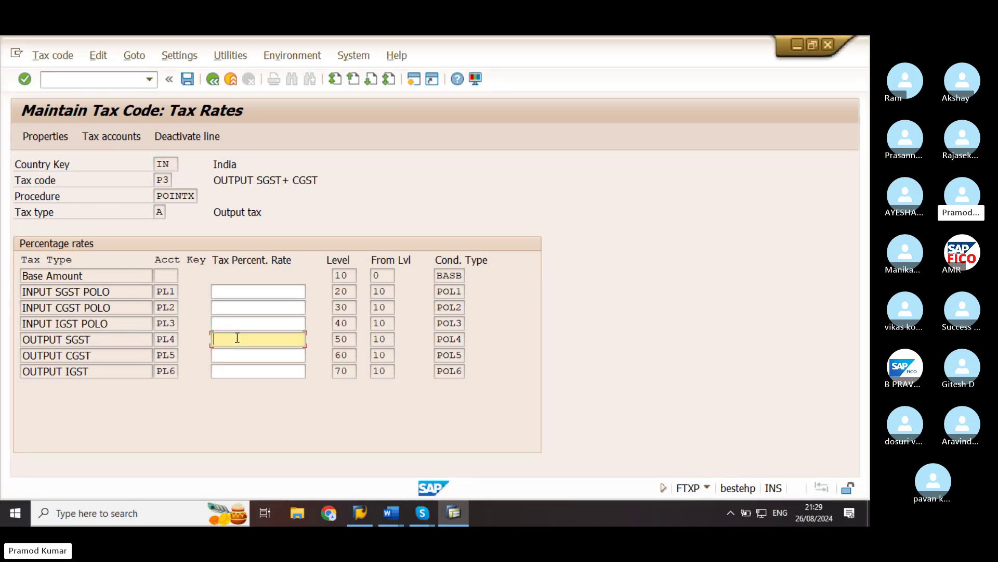
Switch to the Skype meeting and send the chat message "NO voice" to the participants.
left_click(419, 515)
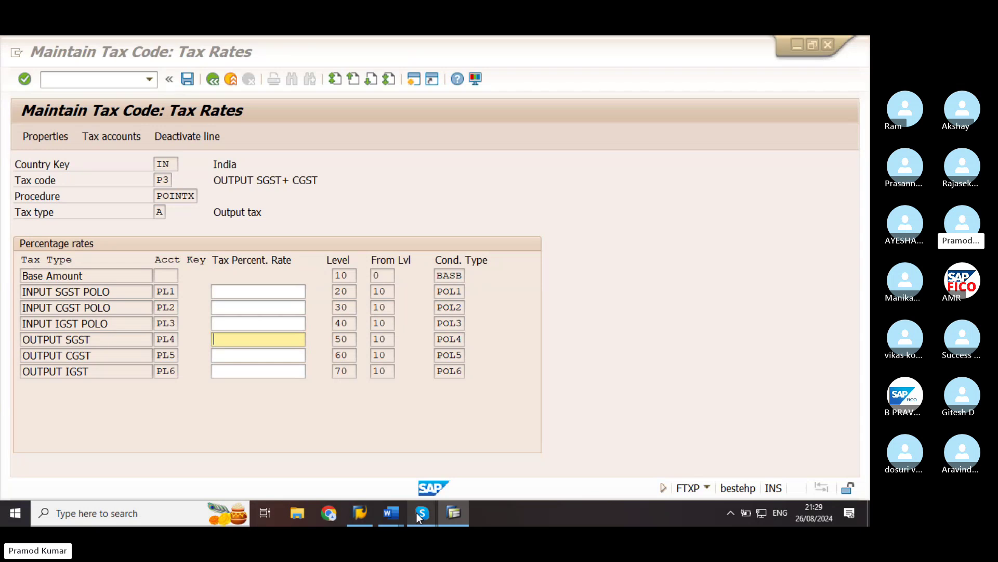
left_click(392, 479)
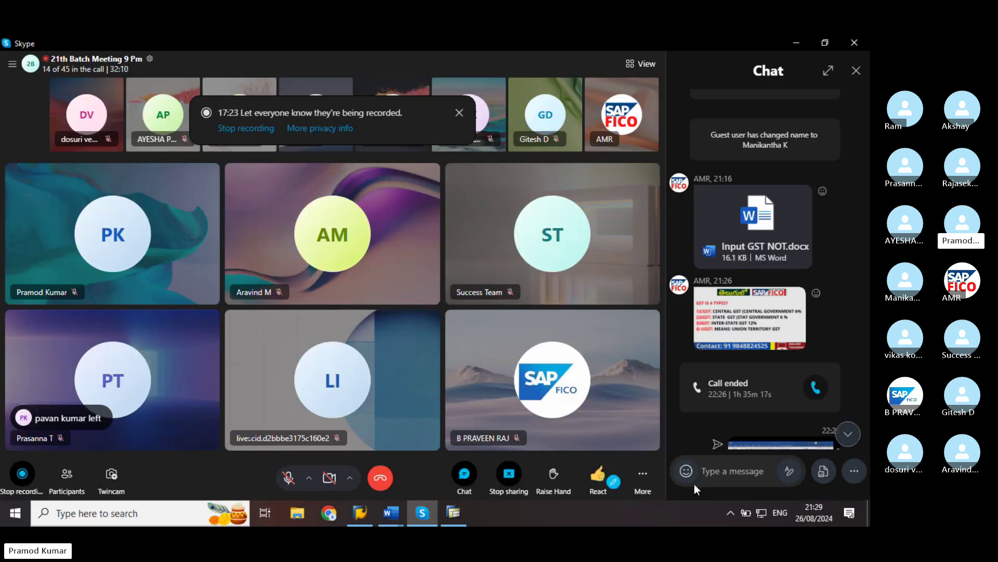
left_click(718, 472)
type("NO")
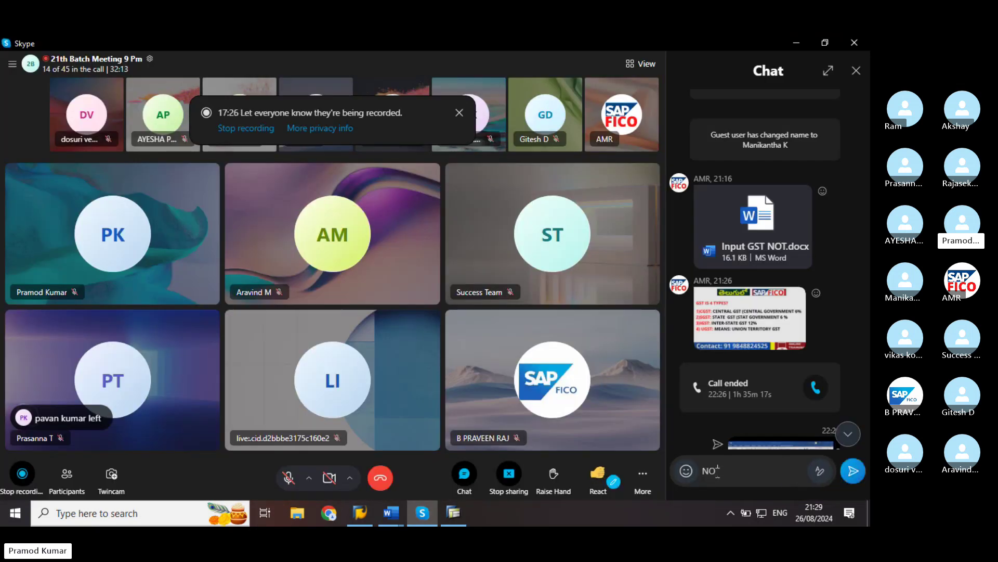
type(" voic")
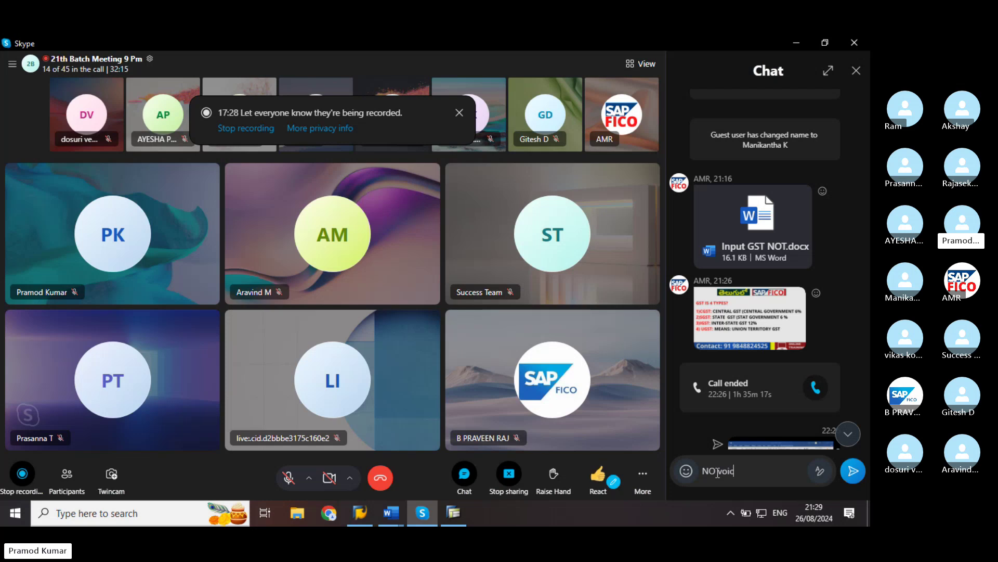
type("e")
key("Return")
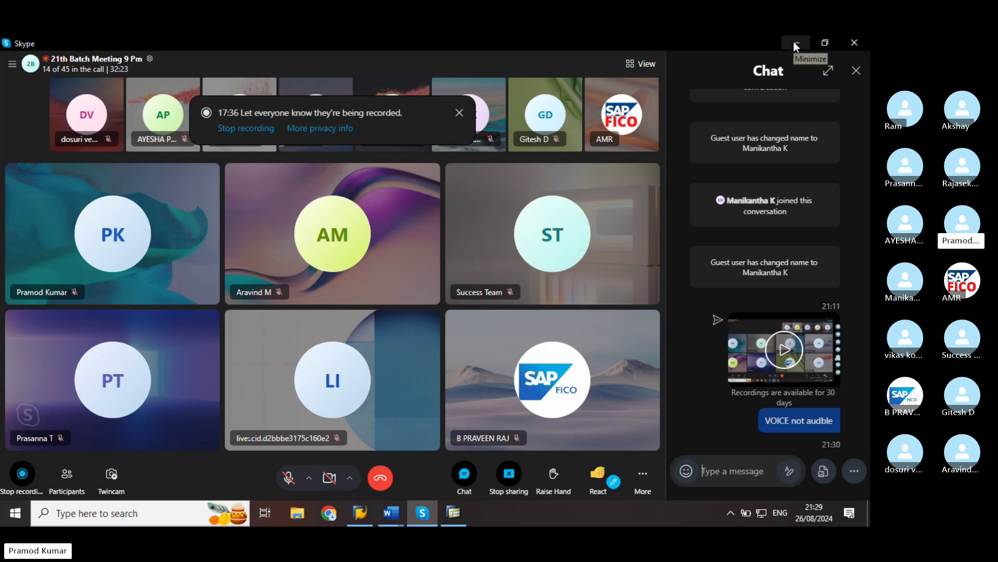
Dismiss the call-recording notice in Skype and return to the tax rates screen in SAP.
left_click(458, 113)
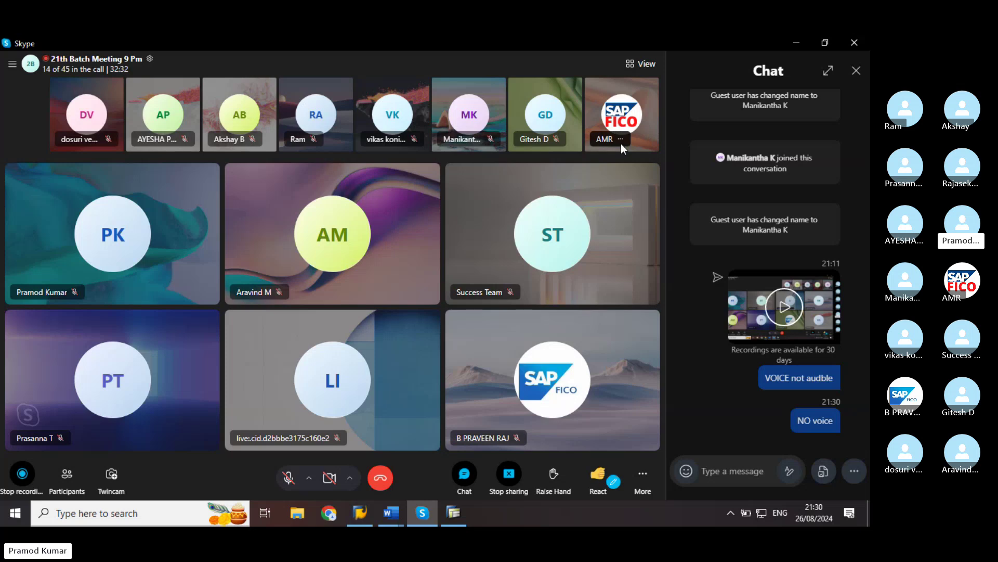
left_click(621, 140)
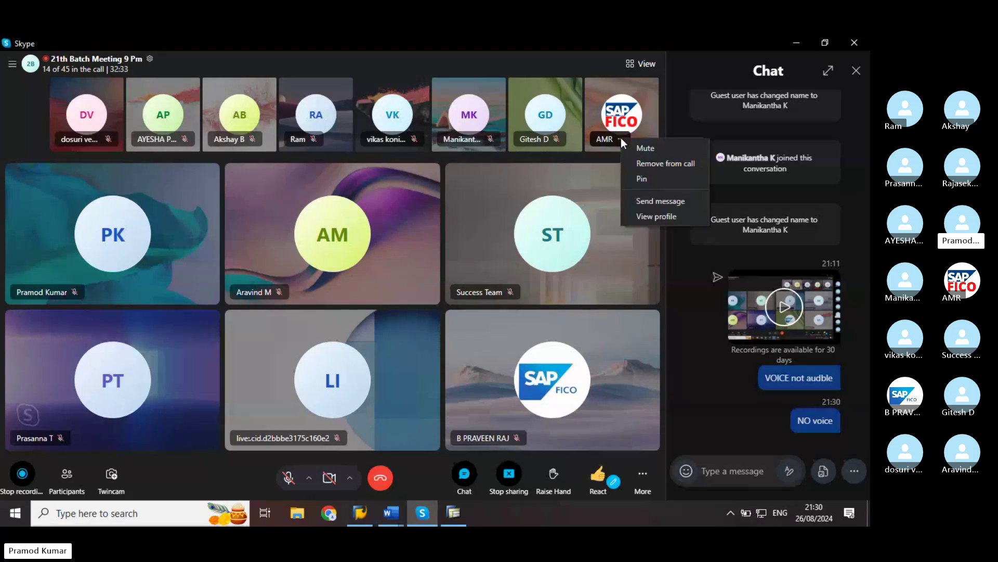
left_click(693, 344)
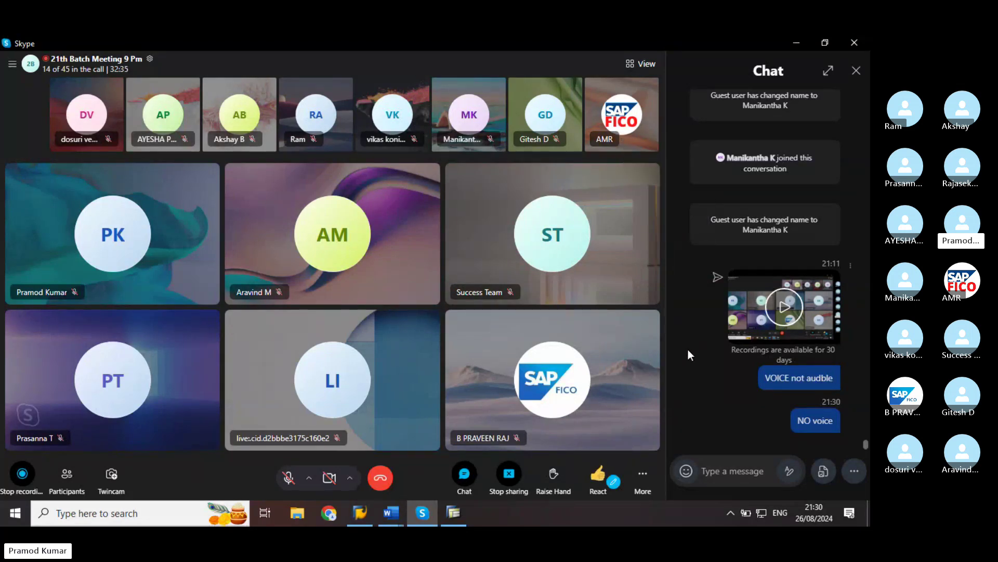
left_click(794, 42)
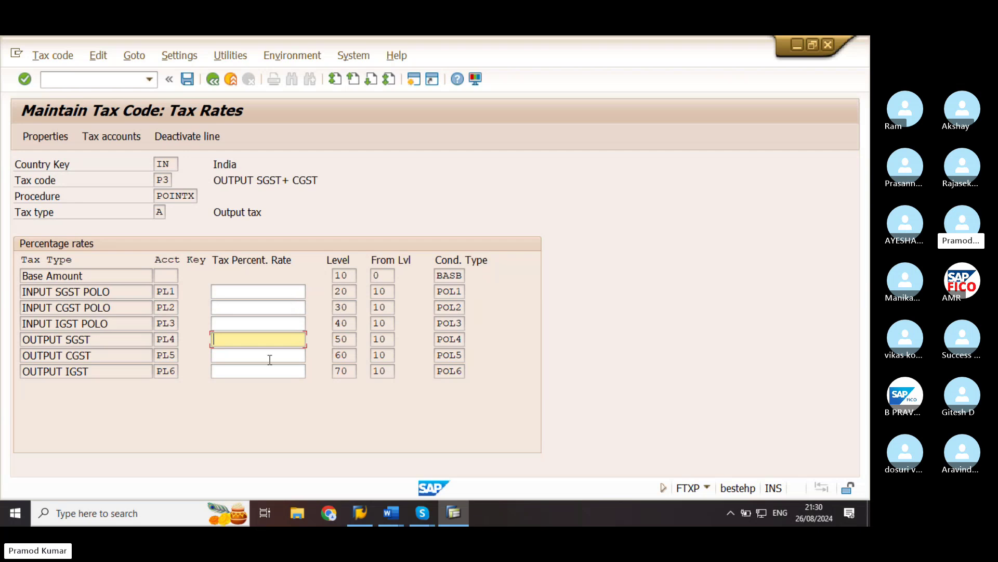
Switch to the Skype meeting, unmute the microphone and return to the tax rates screen in SAP.
left_click(421, 512)
left_click(403, 489)
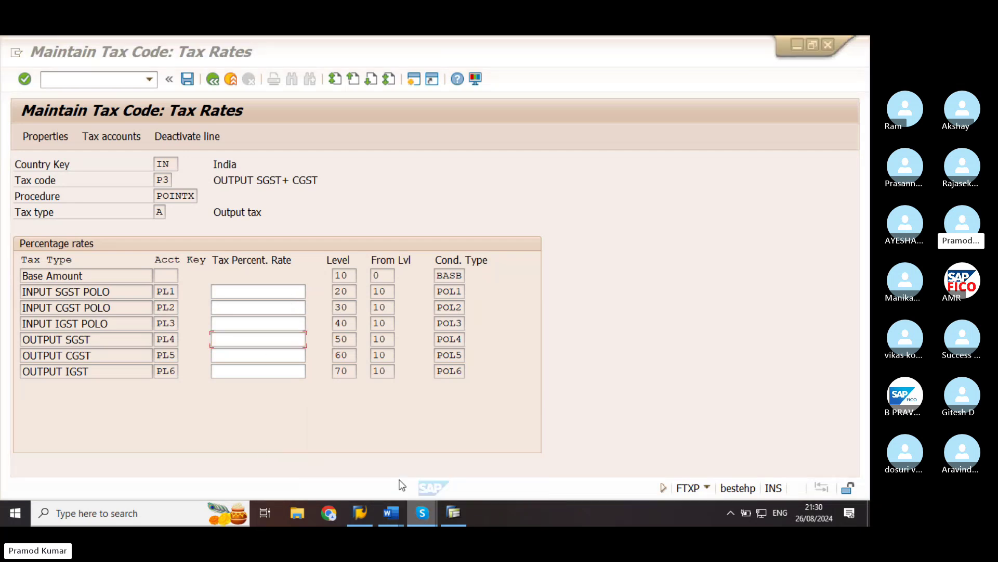
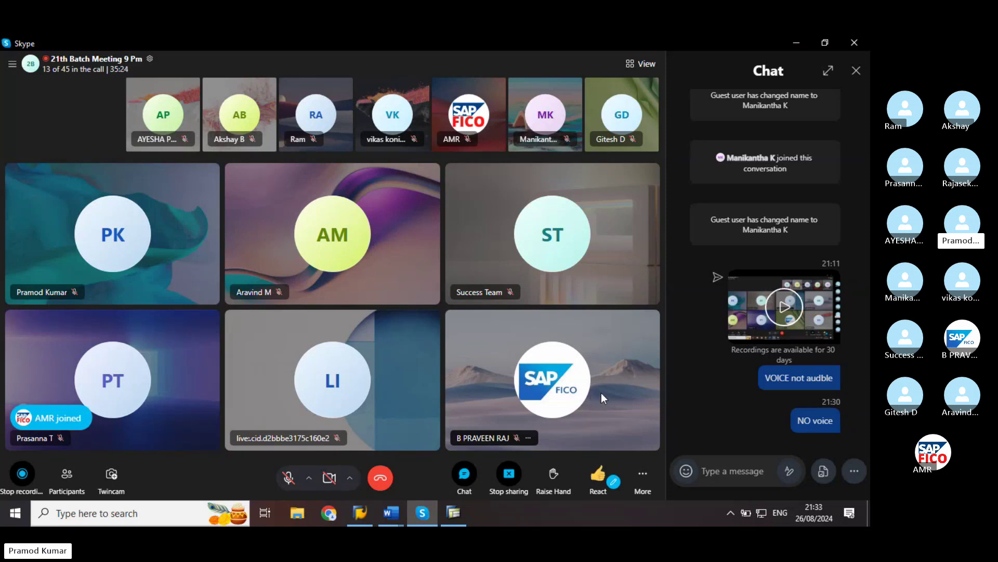
left_click(288, 483)
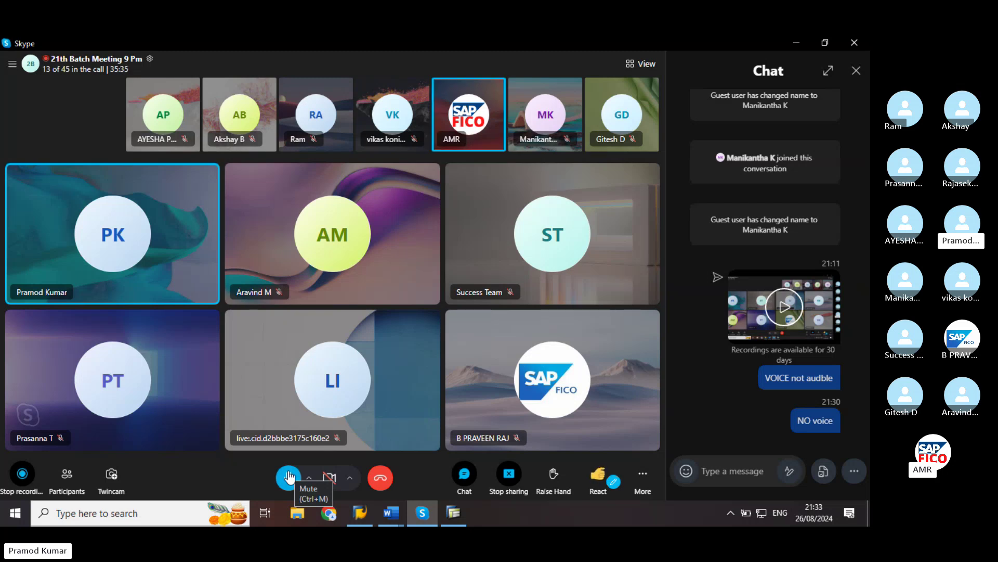
left_click(289, 477)
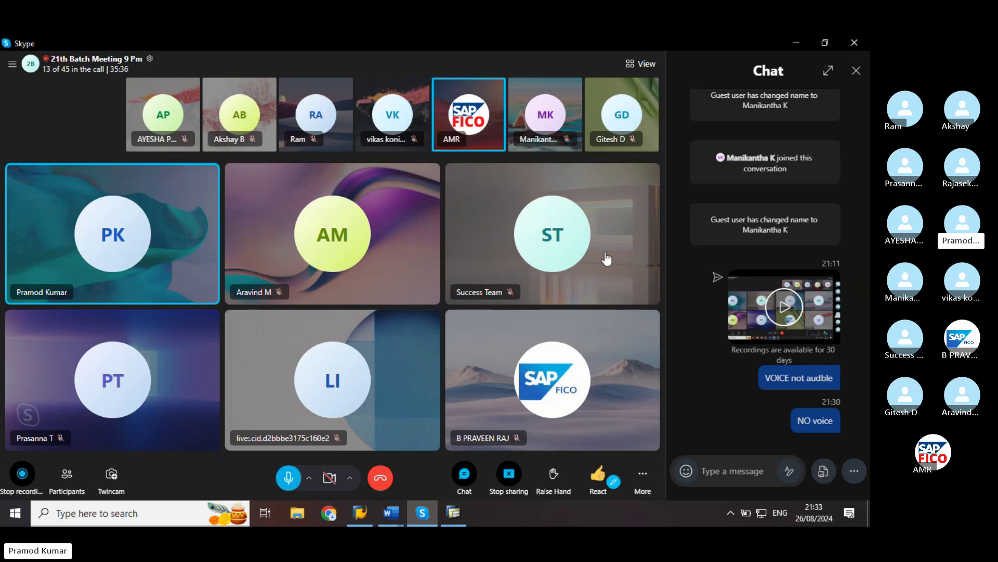
left_click(794, 43)
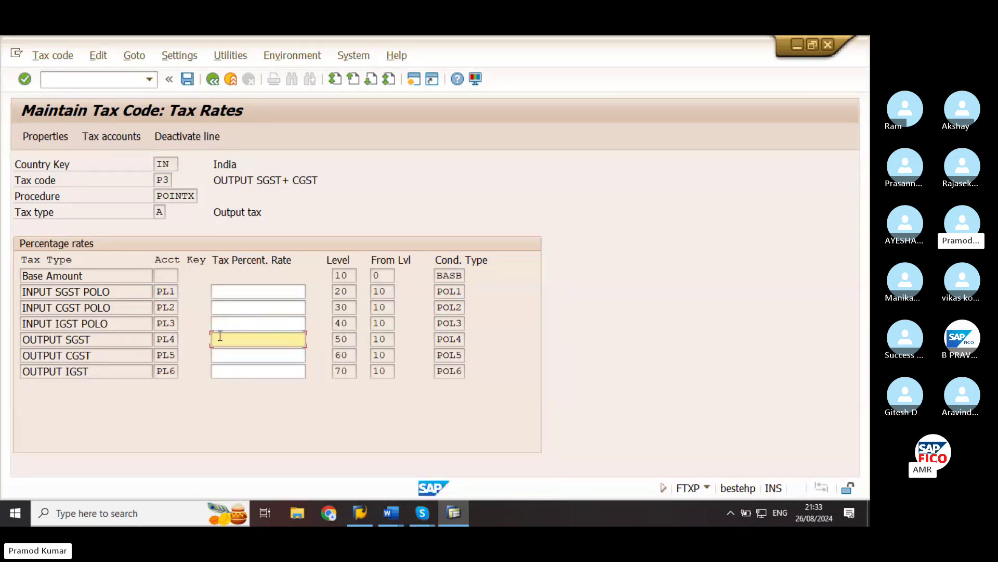
Set the OUTPUT SGST and OUTPUT CGST rates of tax code P3 to 6 percent each and save the tax code.
type("6")
left_click(238, 355)
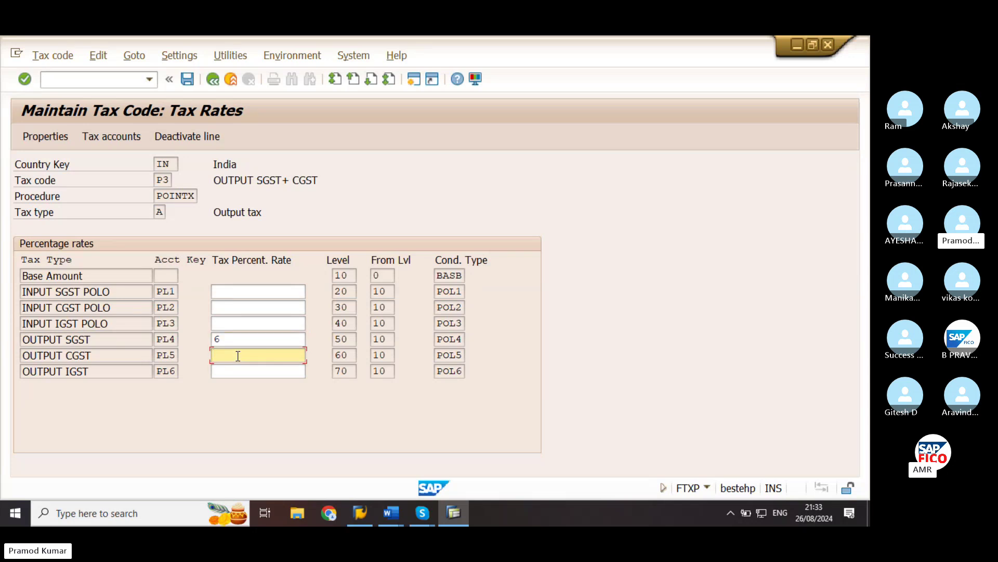
type("6")
key("Return")
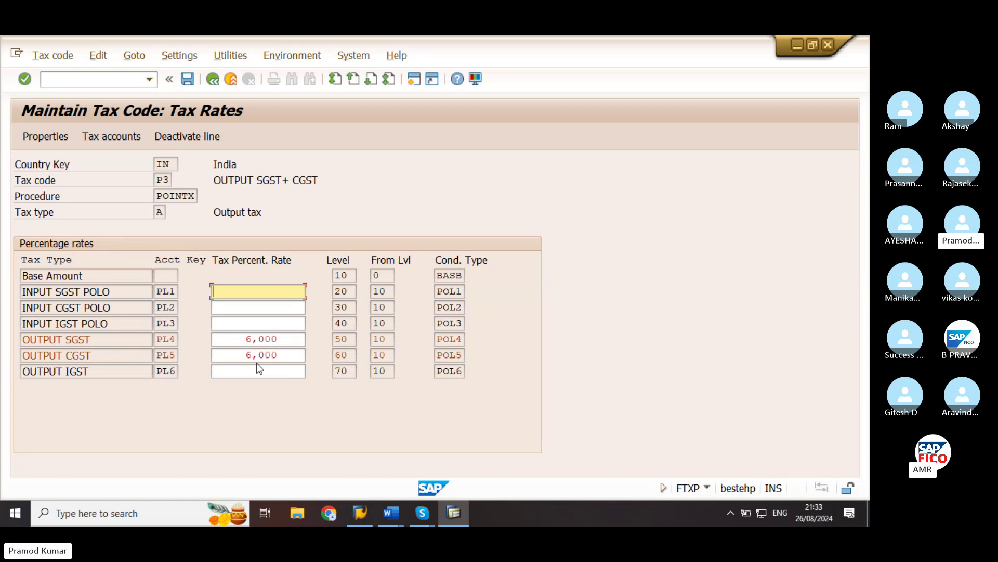
left_click(188, 79)
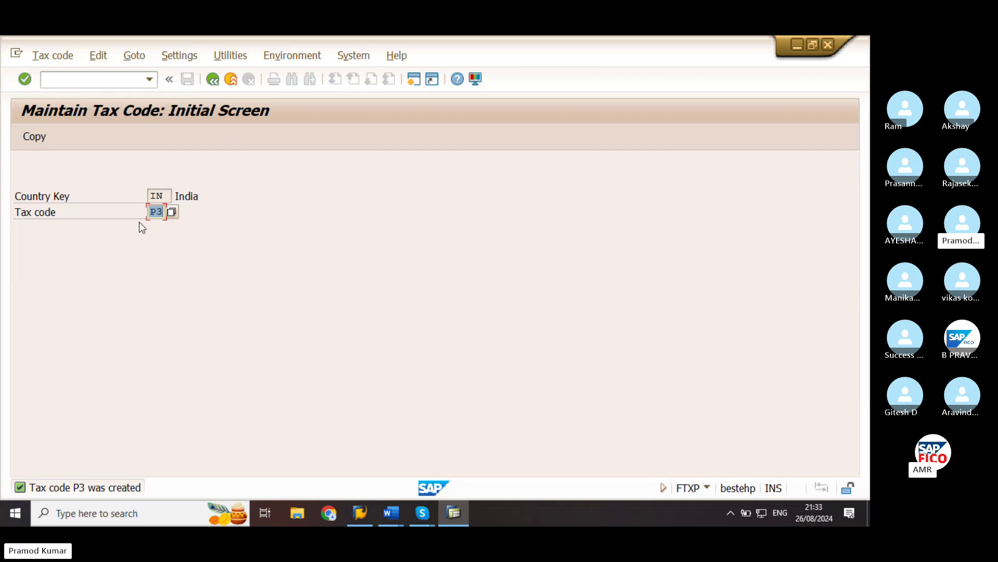
Start creating tax code P4 for India and move its Properties dialog to the middle of the screen.
type("p4")
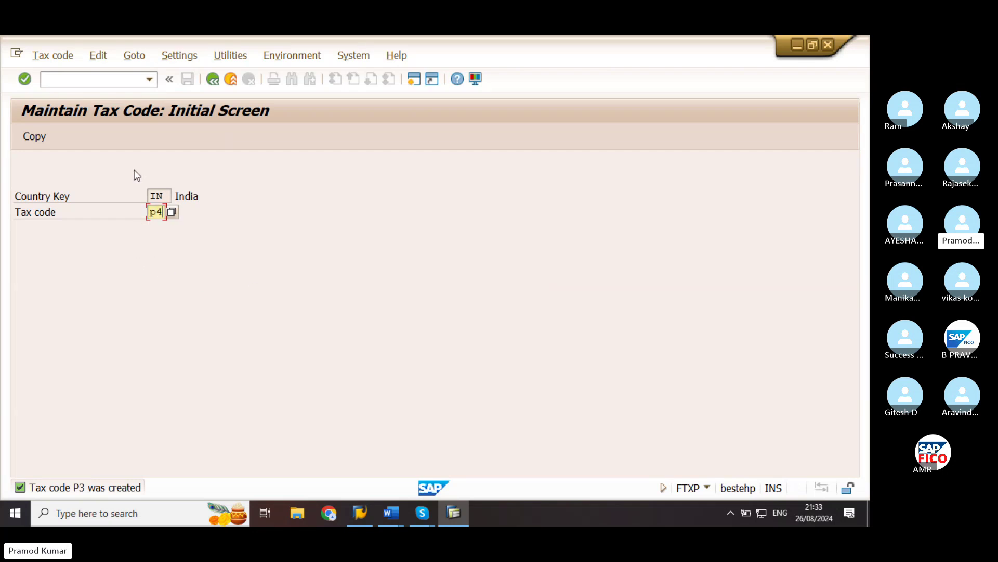
key("BackSpace")
key("BackSpace")
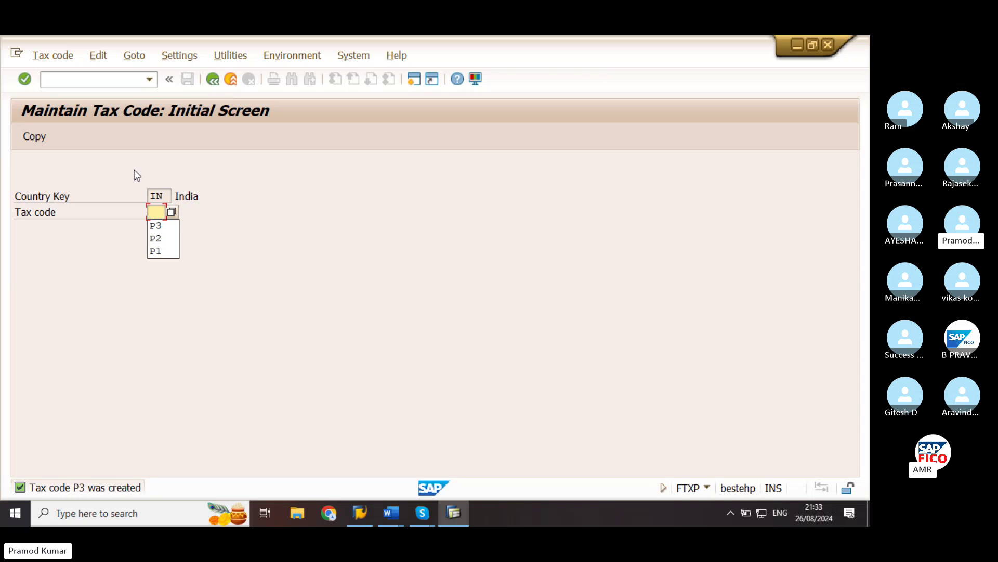
type("[")
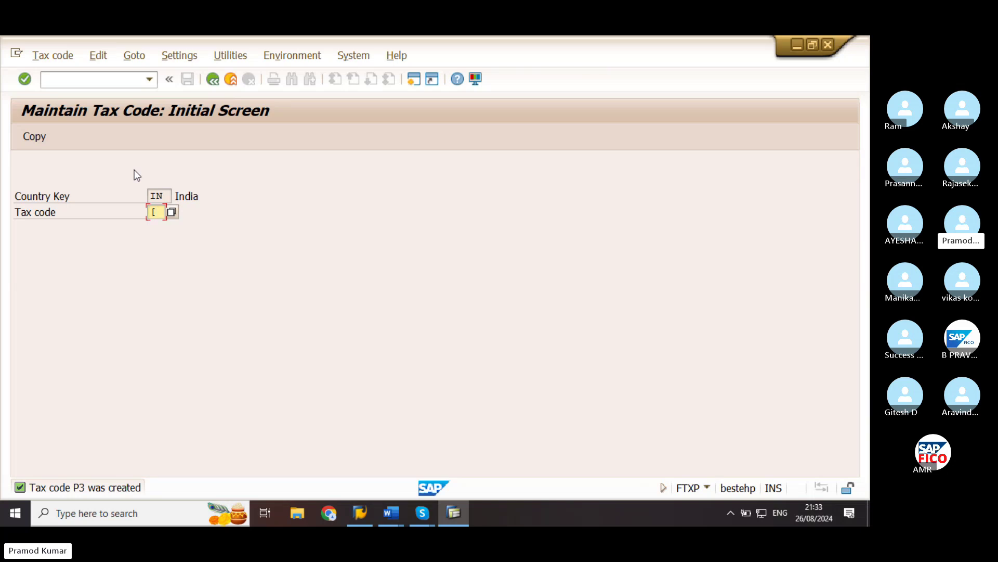
key("BackSpace")
type("p4")
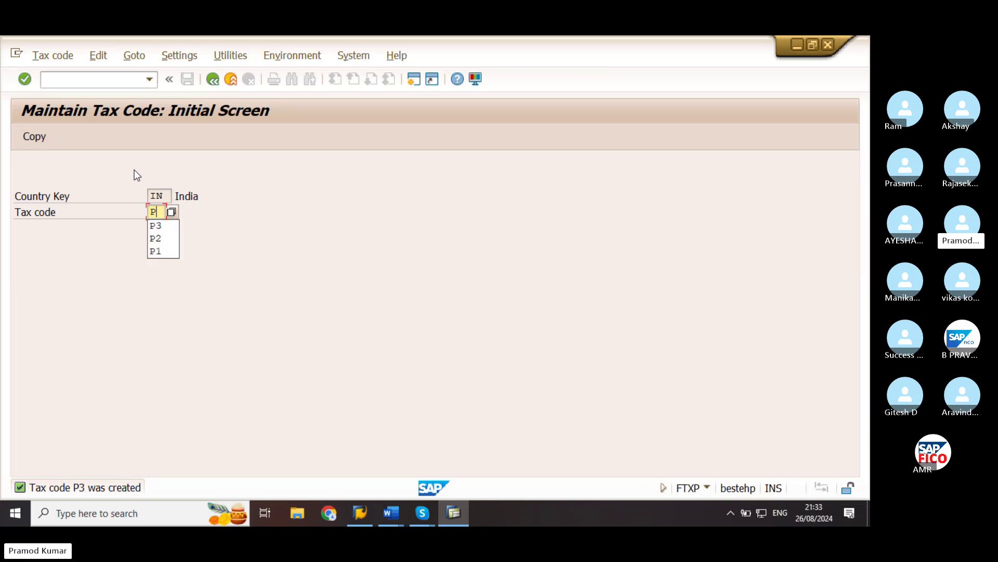
key("Return")
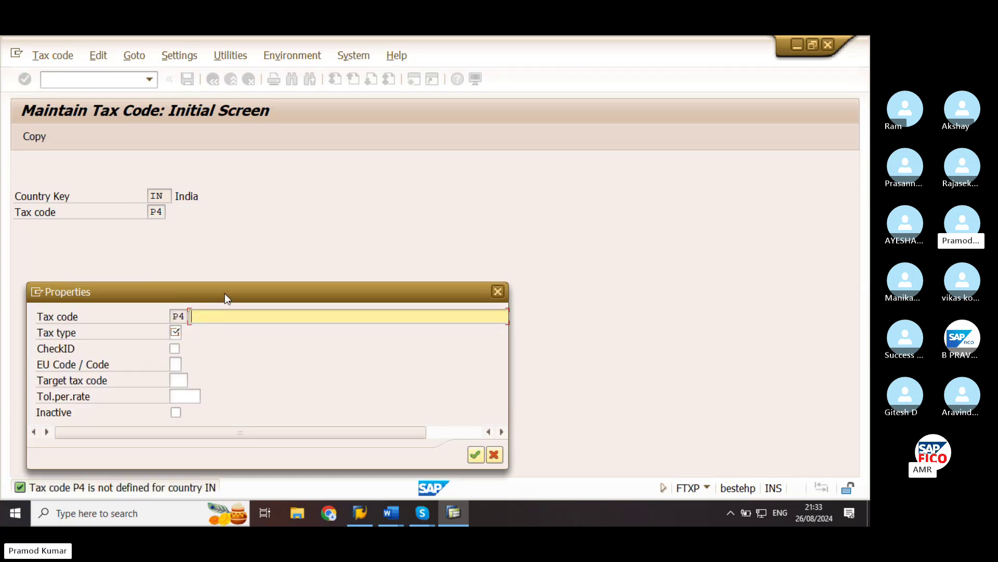
left_click_drag(225, 294, 410, 211)
Enter OUTPUT IGST as the description of tax code P4, reusing the earlier output description.
type("O")
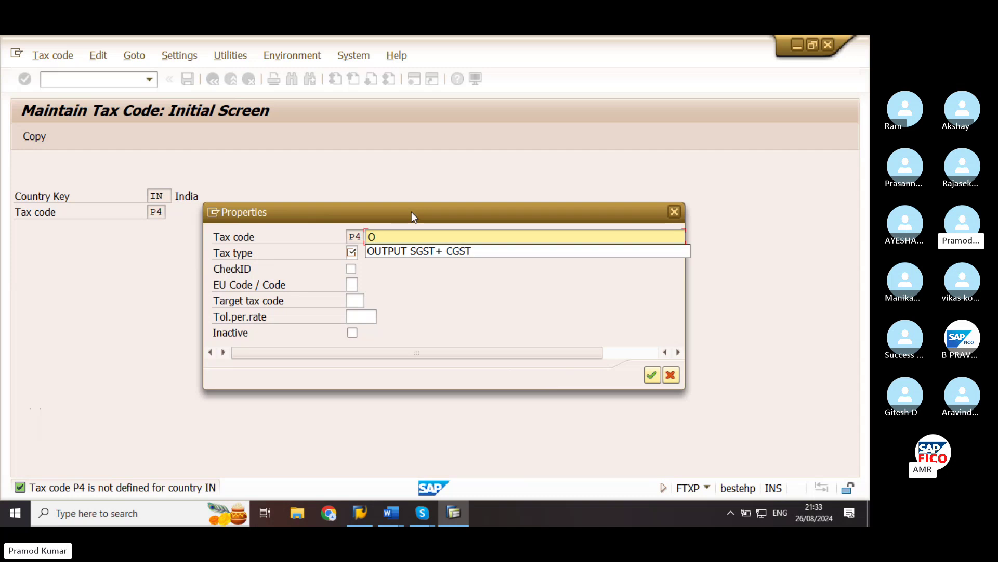
left_click(424, 251)
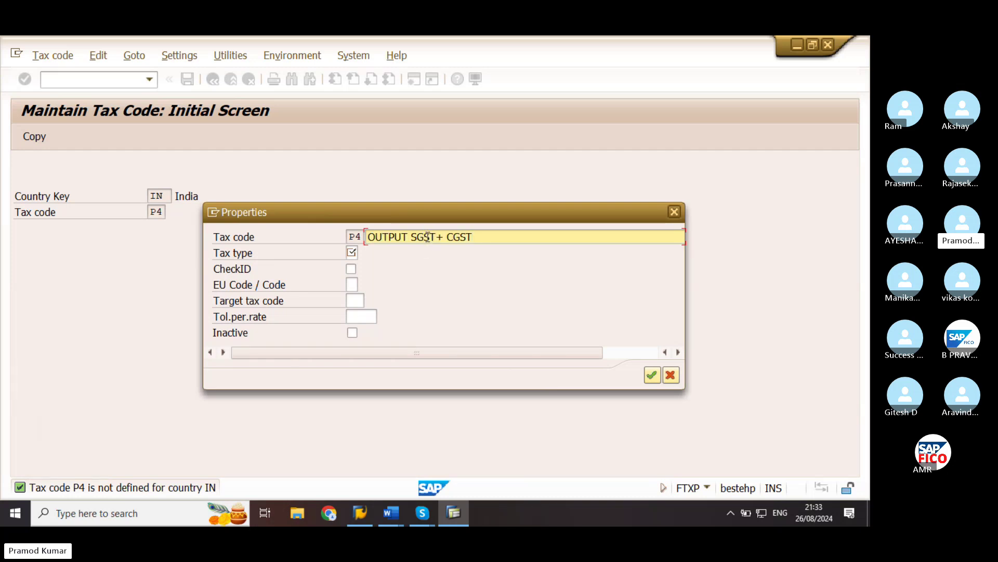
left_click_drag(472, 236, 412, 231)
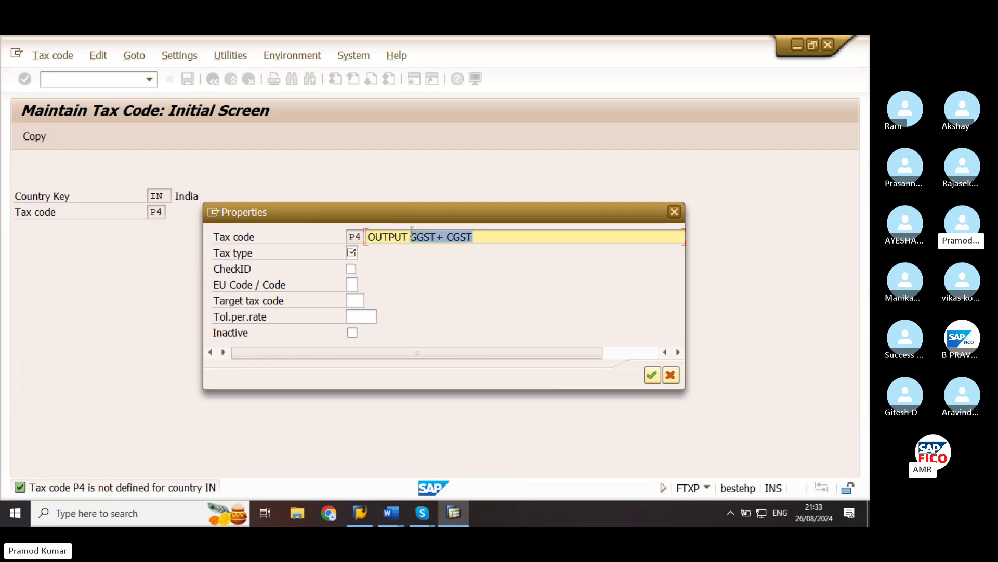
type("IGST")
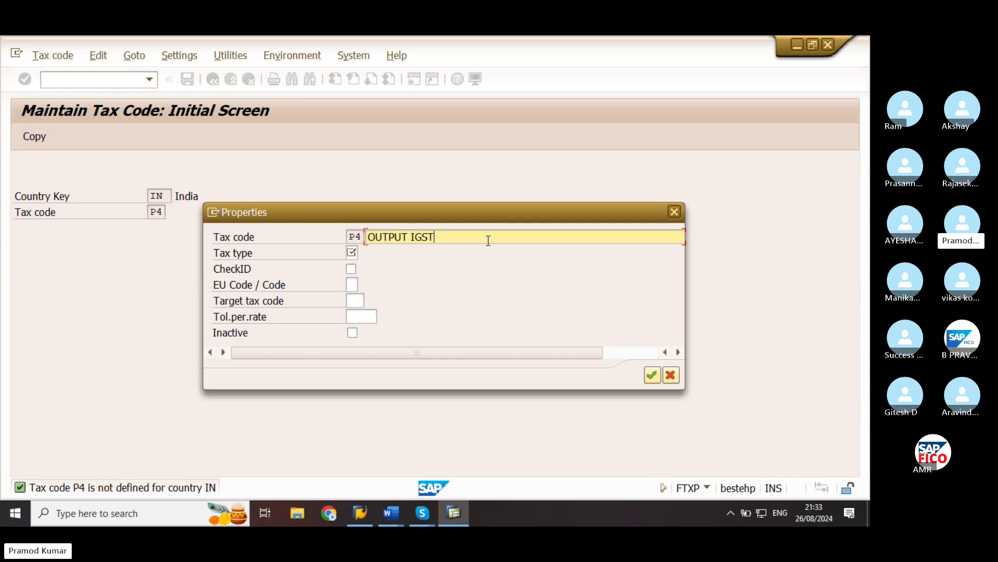
Set the tax type of P4 to A (Output tax) and accept the properties to open the tax rates.
left_click(352, 253)
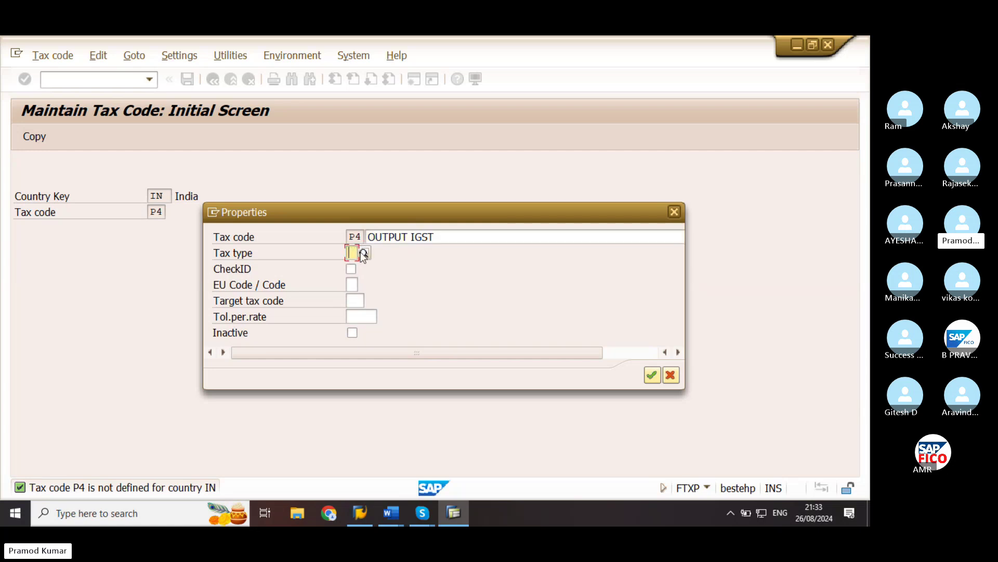
left_click(363, 253)
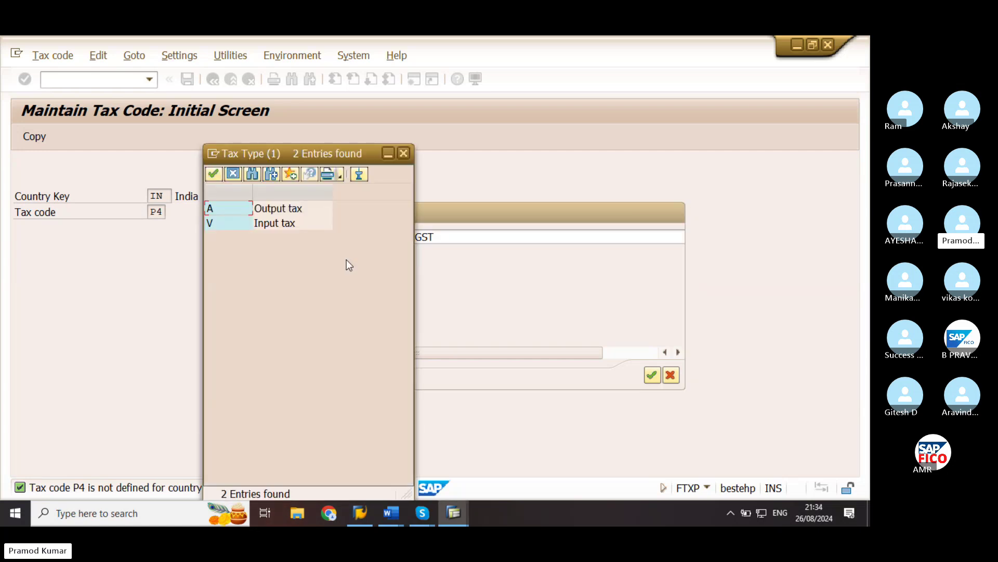
left_click(235, 211)
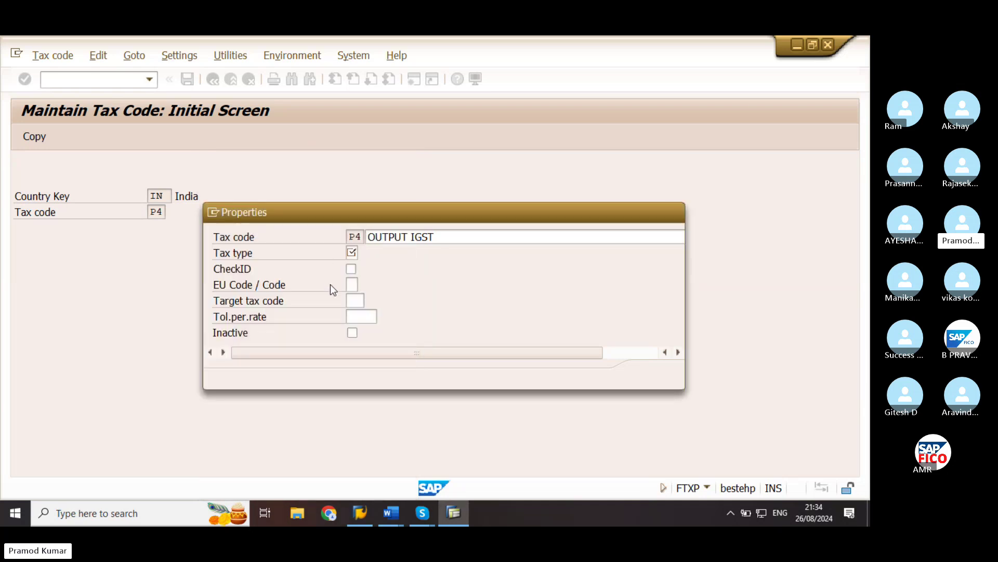
key("Tab")
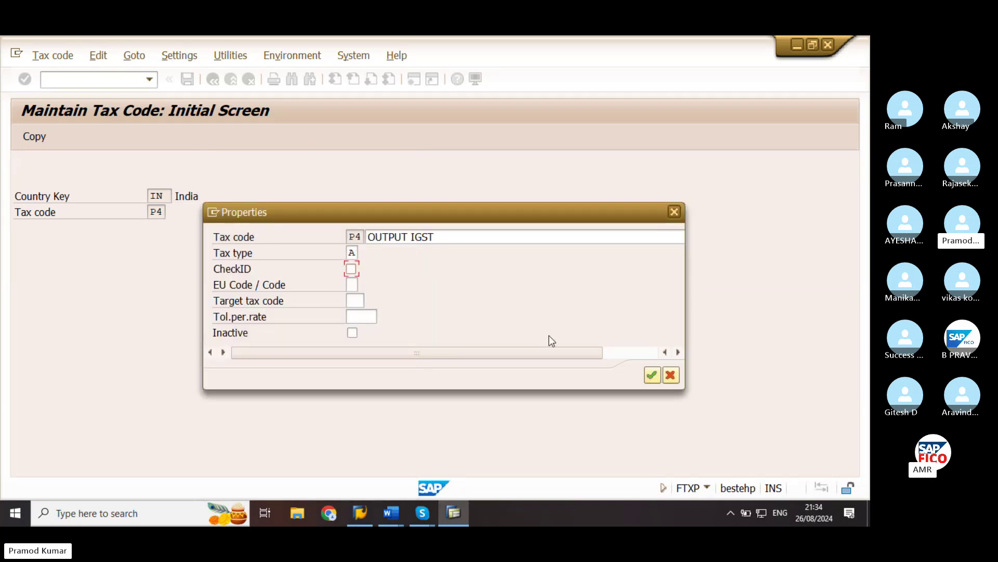
left_click(643, 376)
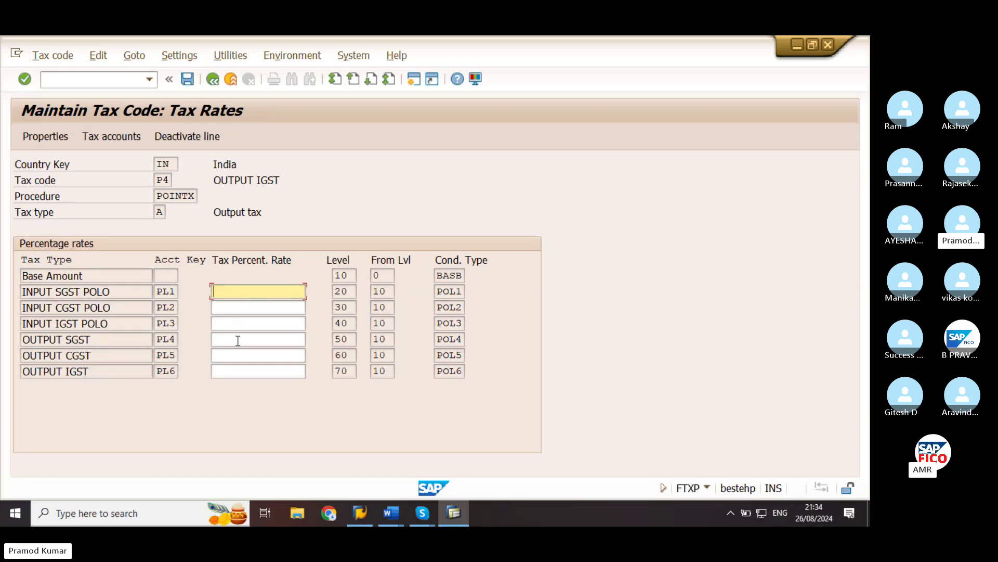
Set the OUTPUT IGST rate of tax code P4 to 12 percent and save the tax code.
left_click(234, 370)
type("12")
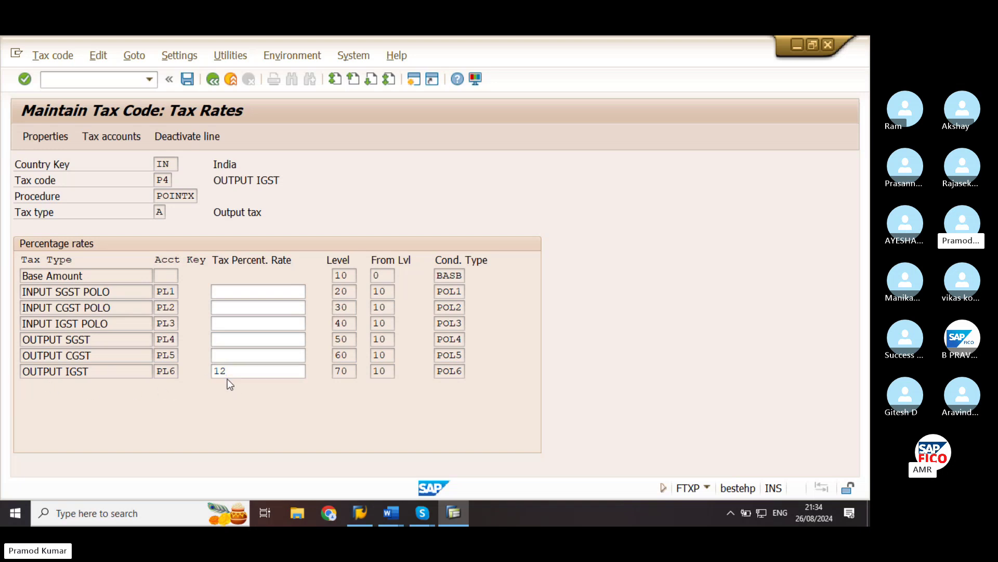
key("Return")
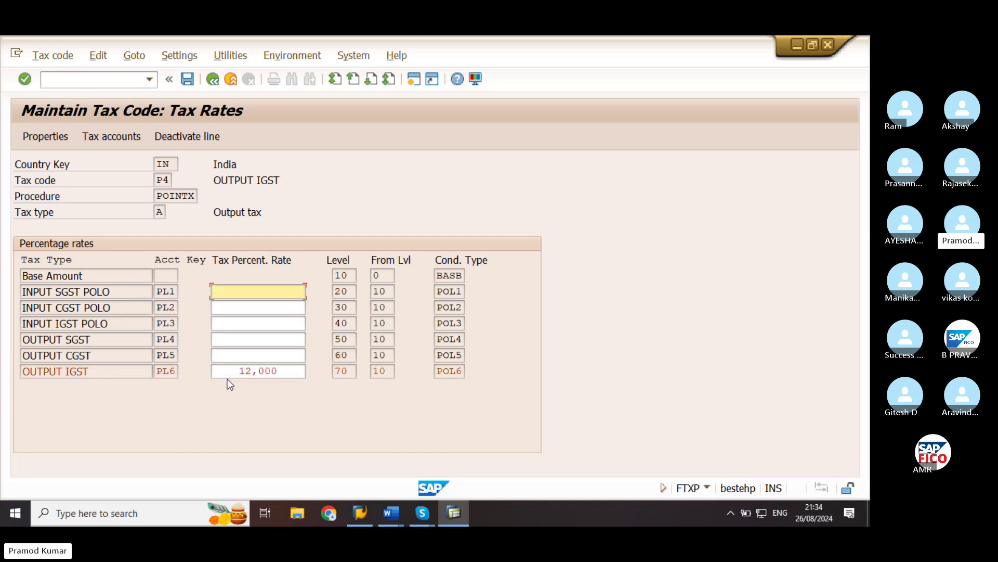
left_click(187, 79)
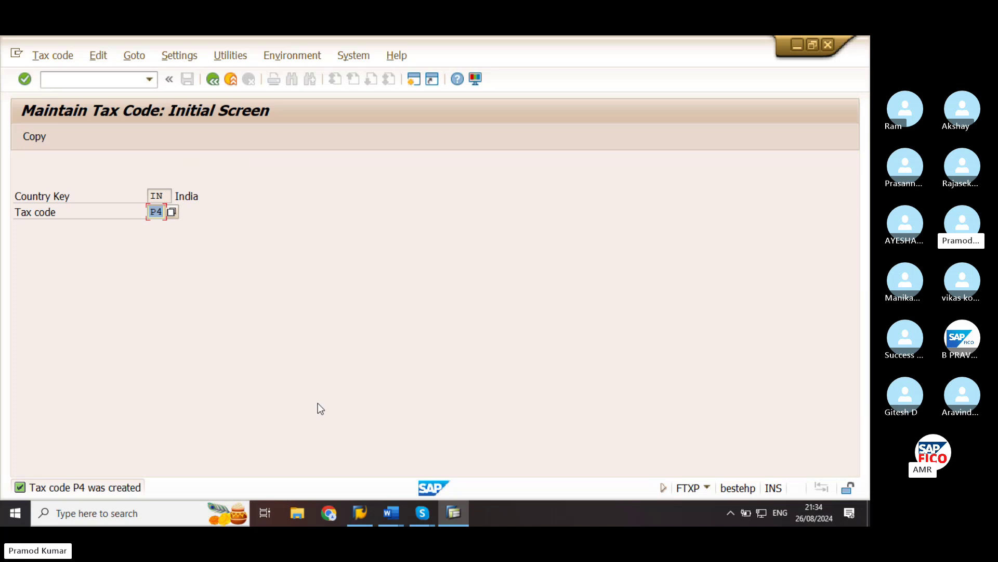
Consult the configuration list in the Word document Input GST NOT, and open transaction FS00 in a new SAP session.
left_click(391, 513)
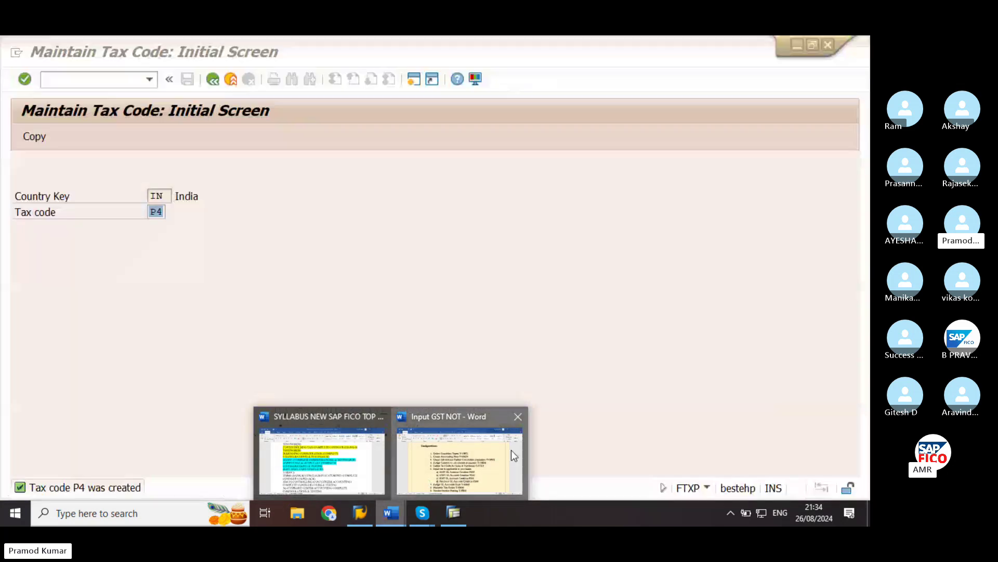
left_click(510, 450)
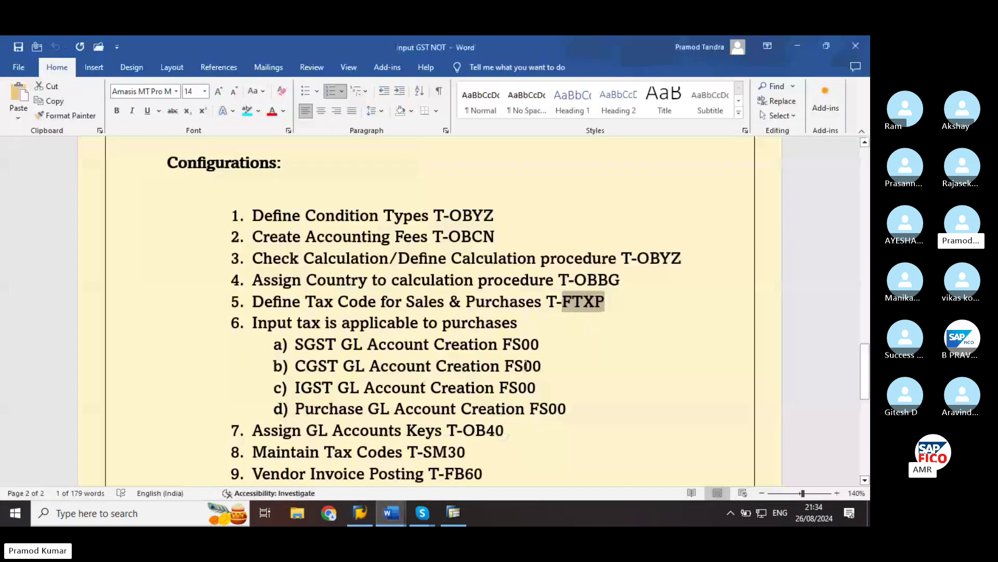
scroll(396, 333, "down", 1)
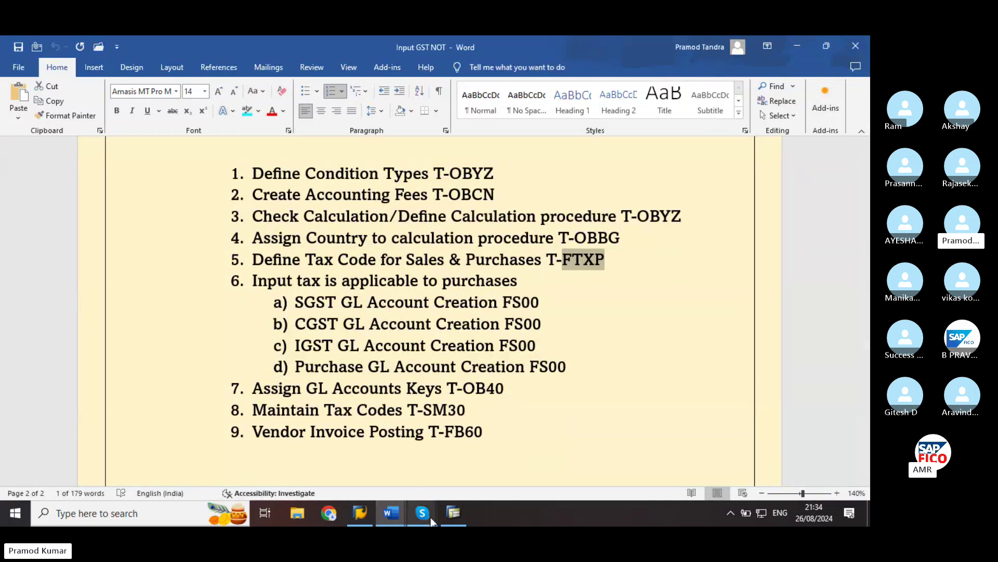
mouse_move(448, 516)
left_click(440, 475)
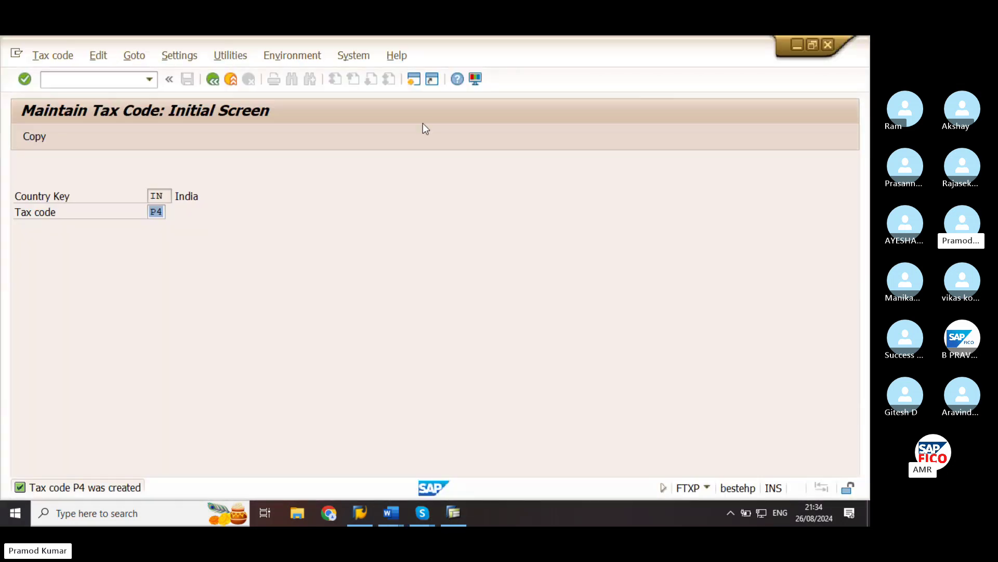
left_click(415, 79)
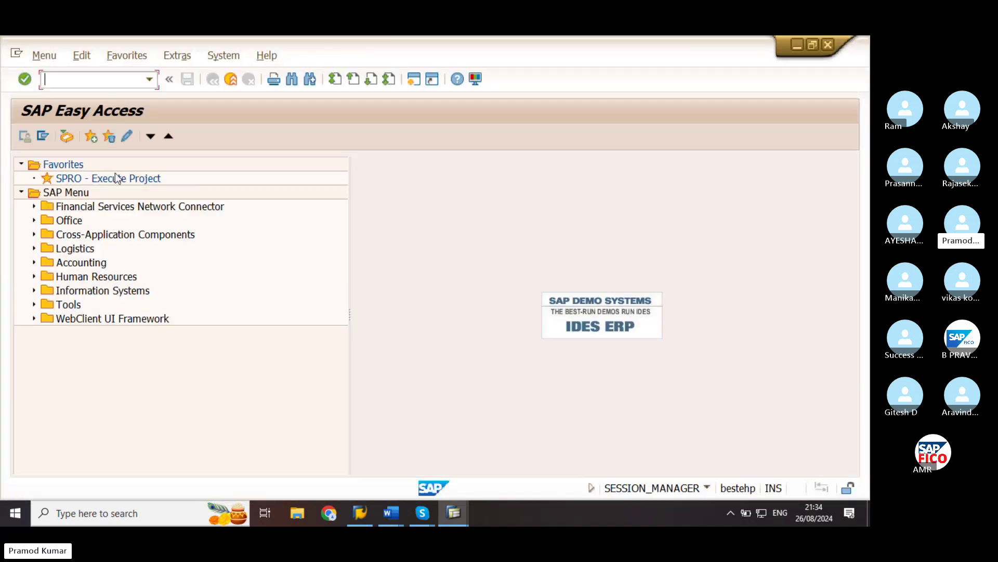
type("FS00")
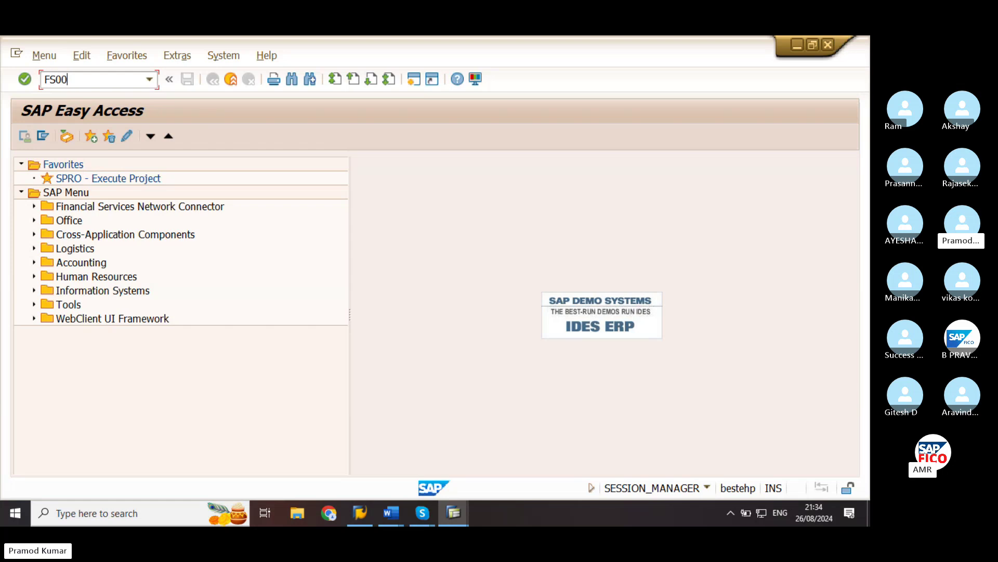
key("Return")
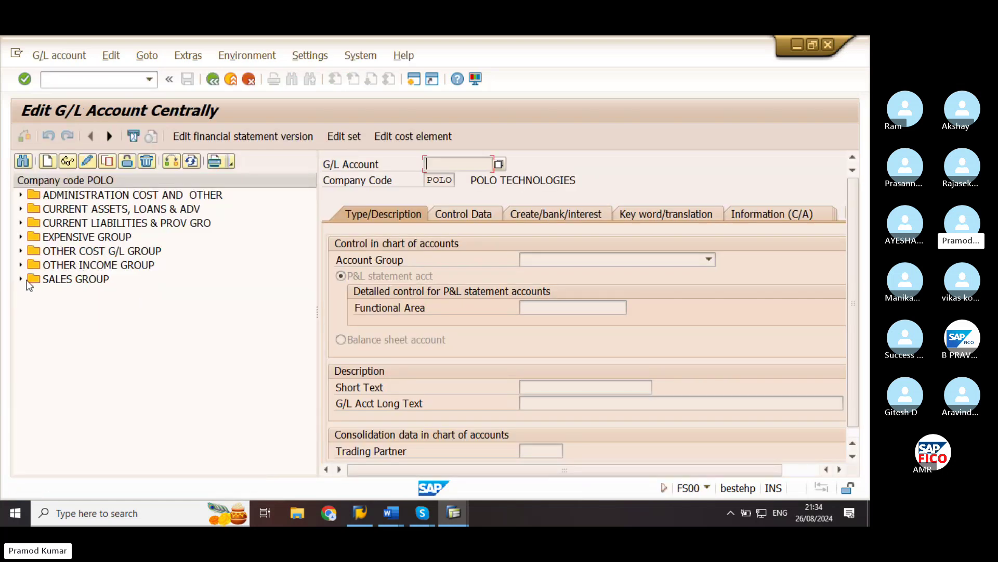
Look up the existing account in the SALES GROUP folder and start creating G/L account 300001 for company code POLO.
left_click(21, 280)
left_click(21, 279)
left_click(99, 294)
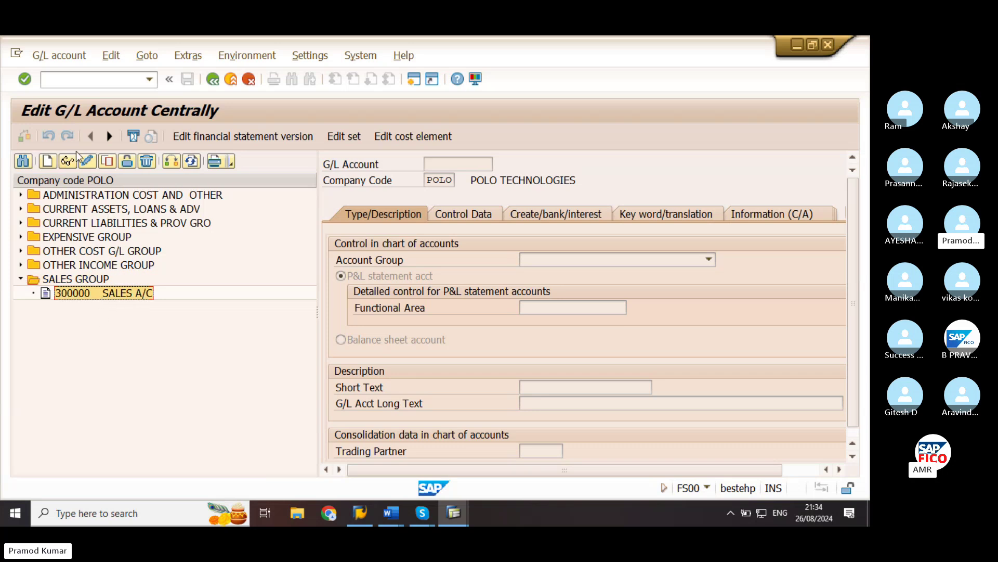
left_click(47, 161)
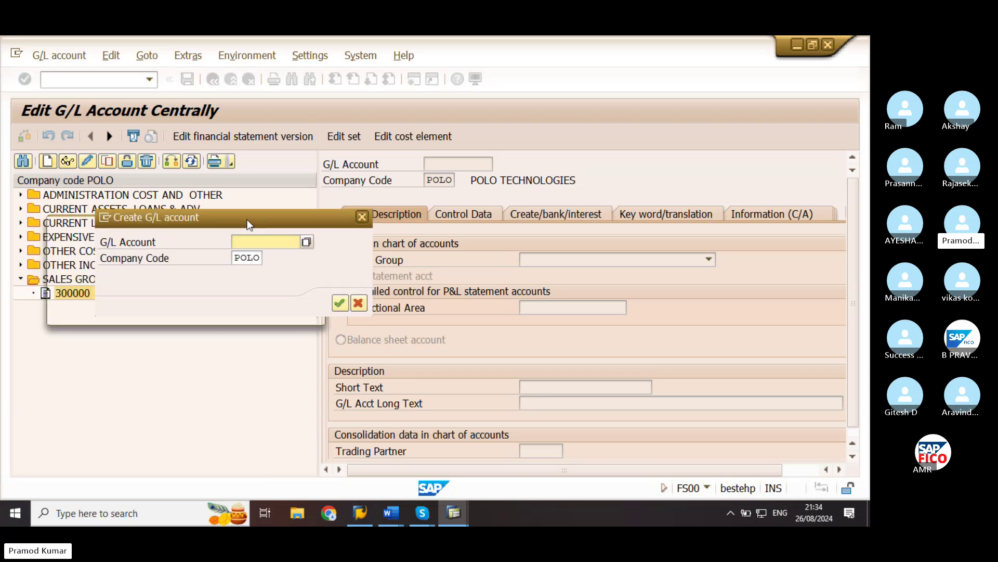
left_click_drag(196, 235, 461, 192)
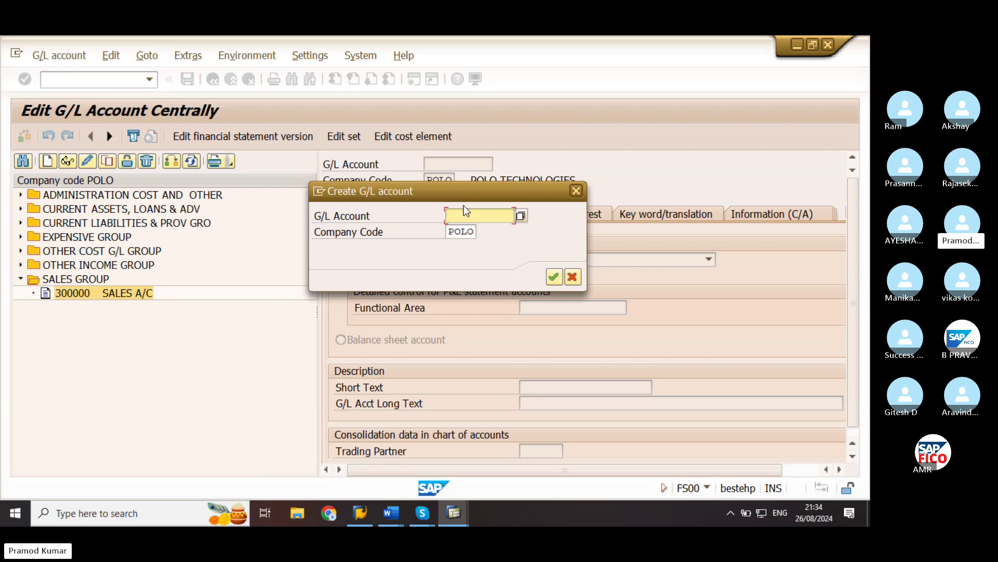
type("300")
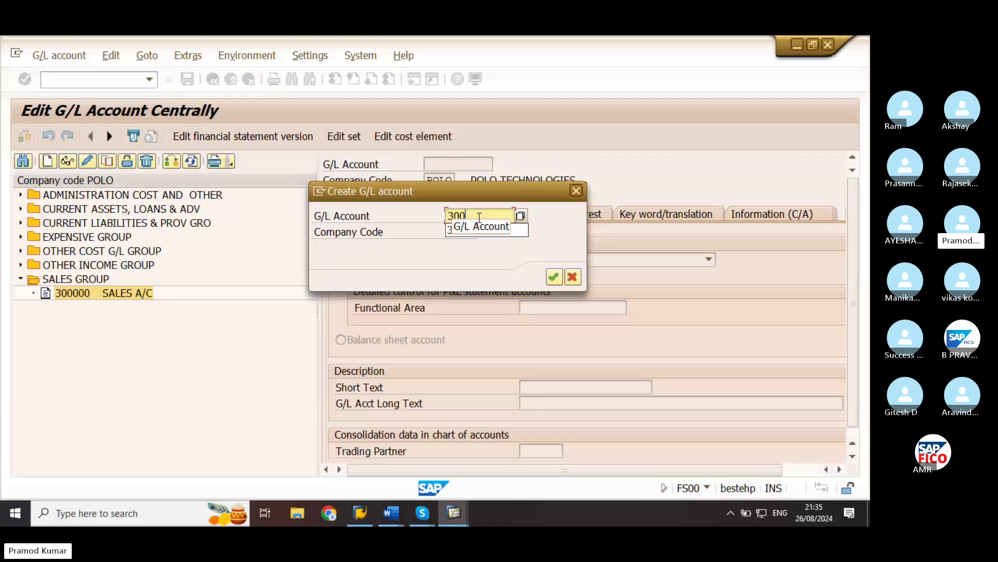
type("10")
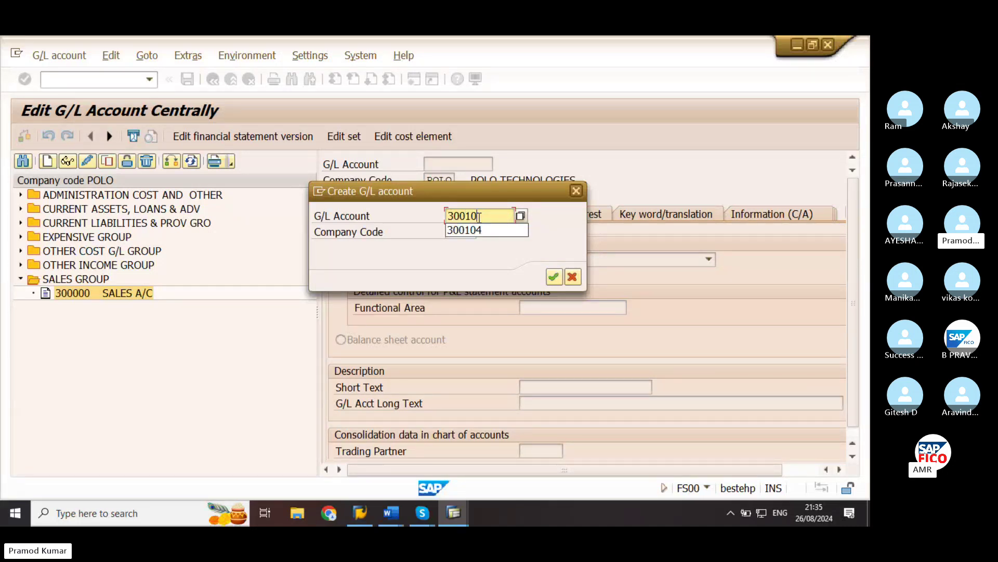
key("BackSpace")
key("BackSpace")
type("00")
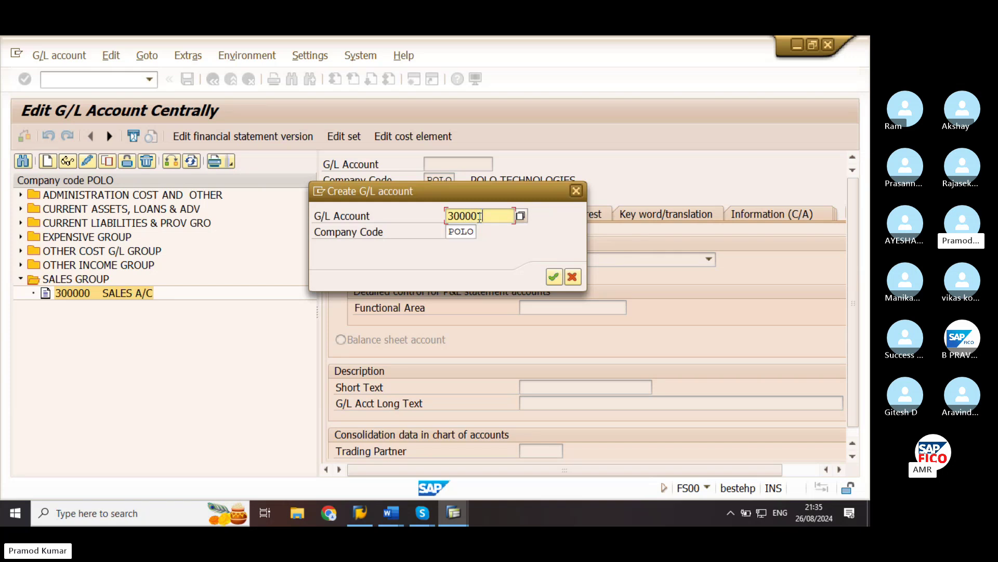
type("1")
left_click(554, 277)
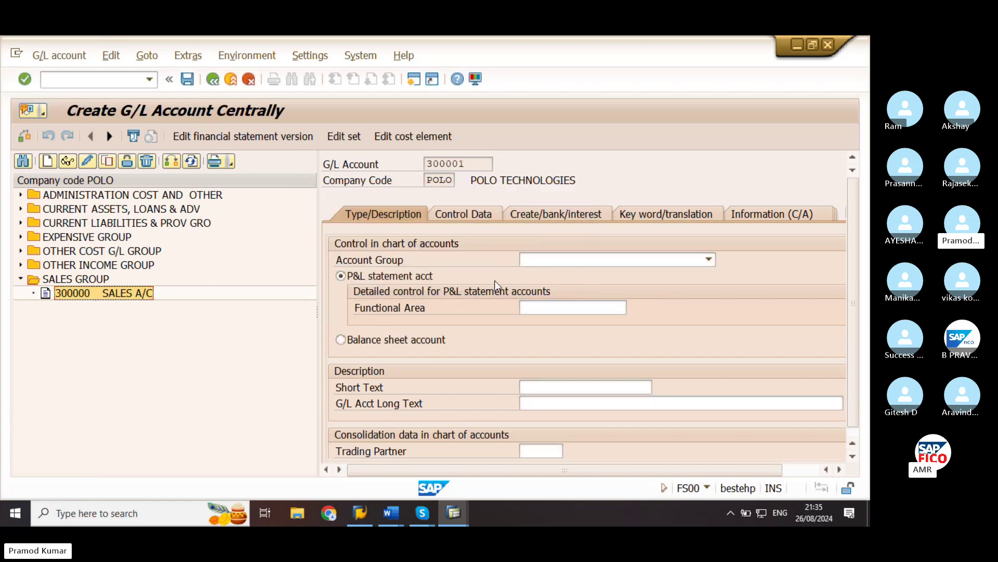
Assign G/L account 300001 to the account group SALES GROUP.
left_click(554, 261)
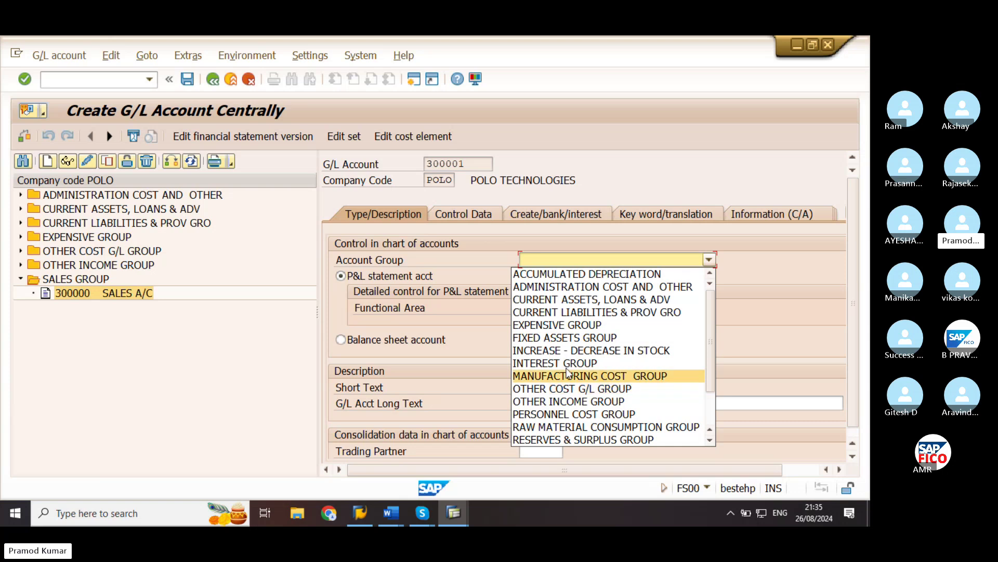
scroll(570, 359, "down", 3)
left_click(569, 415)
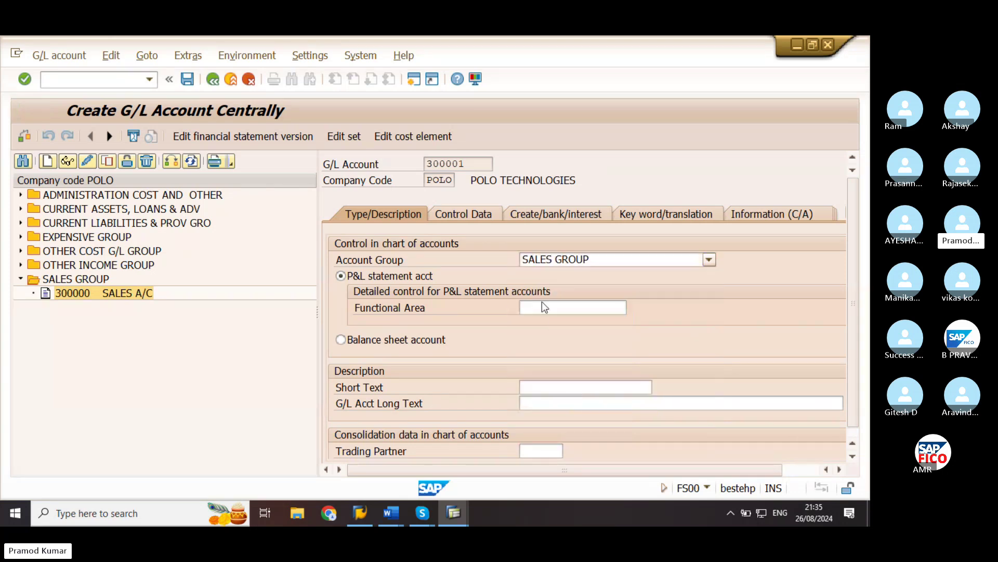
left_click(533, 312)
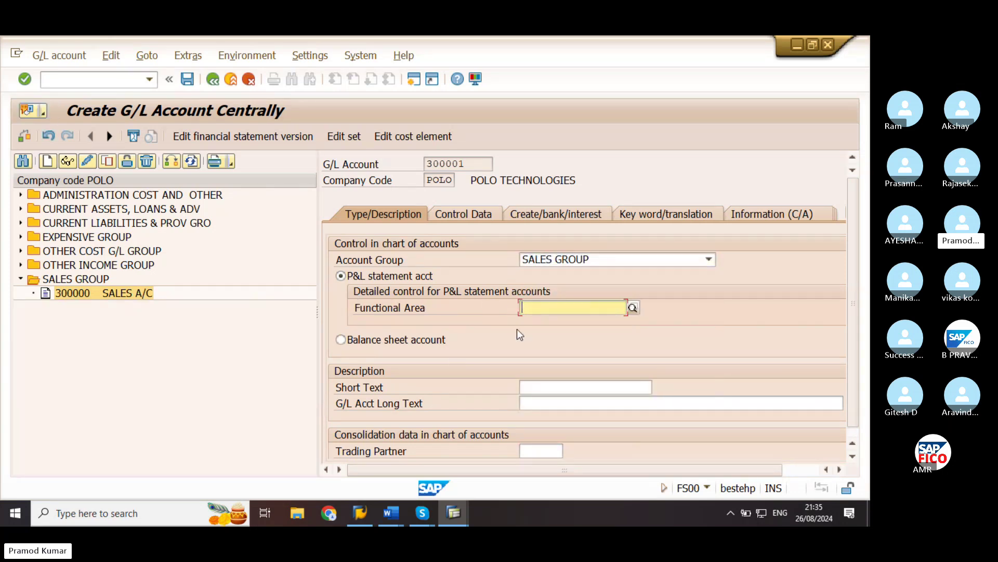
Enter OUTPUT SALES A/C as the short text of G/L account 300001, and leave without saving the changes.
left_click(548, 387)
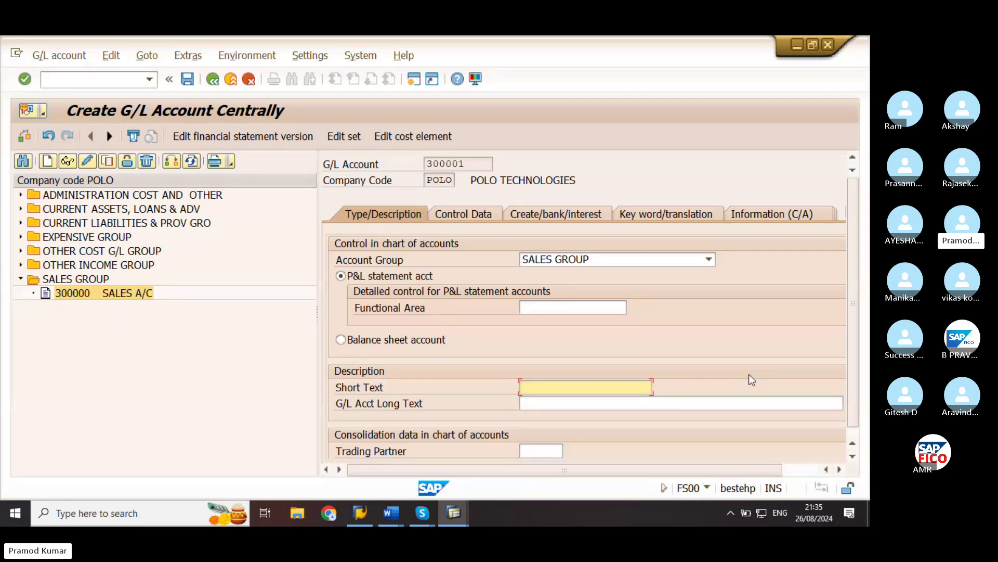
type("SALES")
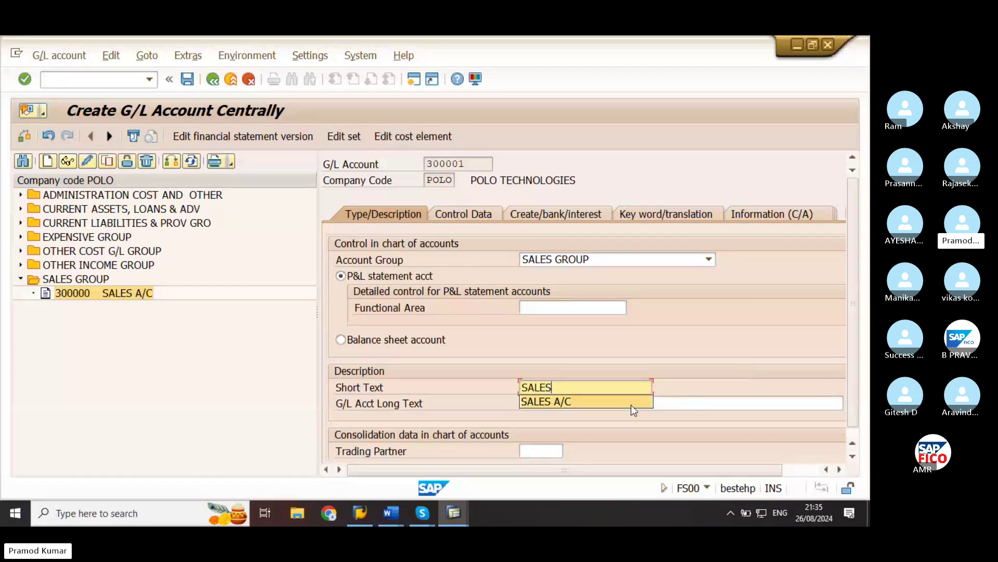
left_click(583, 401)
left_click(575, 404)
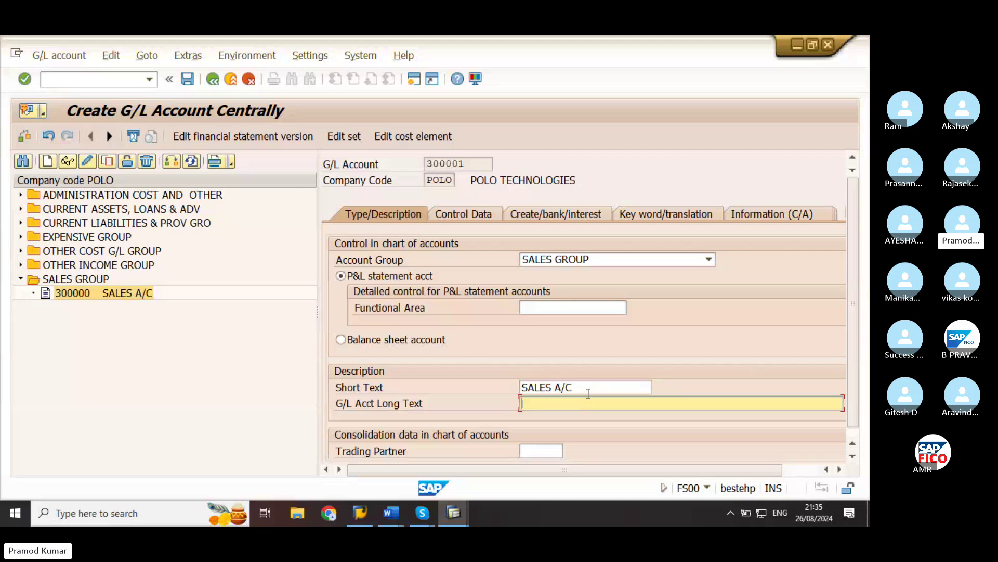
left_click(555, 386)
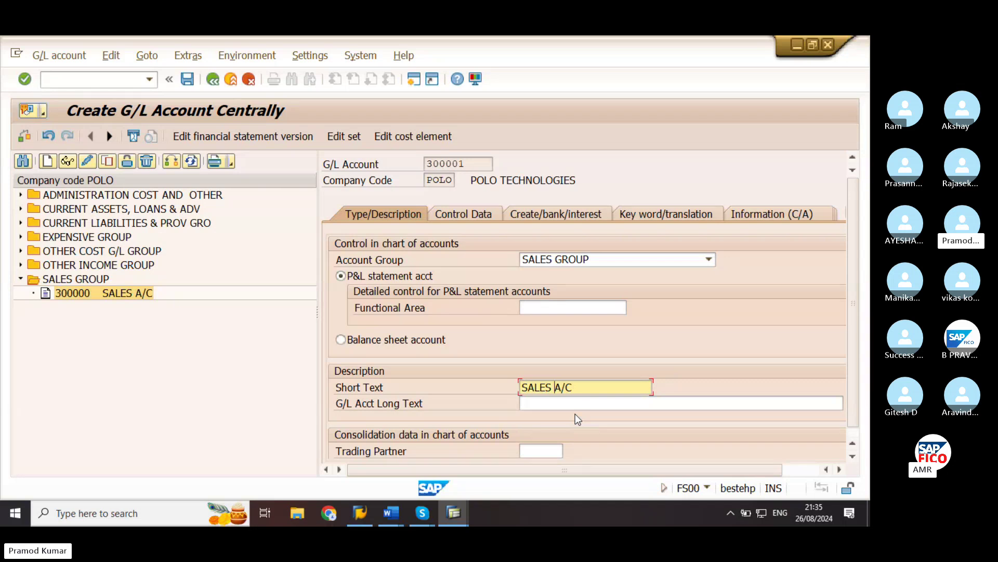
type("OUTPUT")
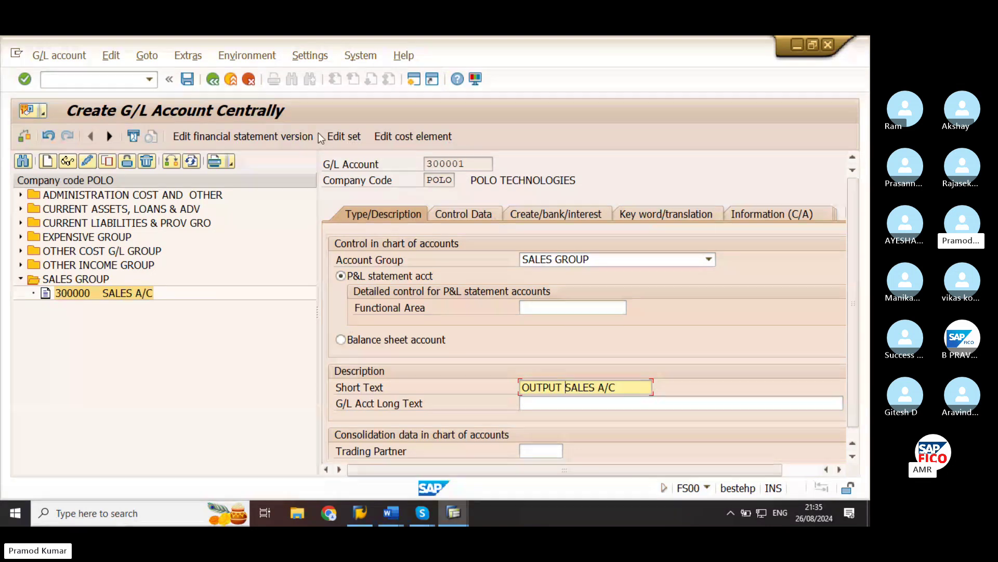
left_click(215, 79)
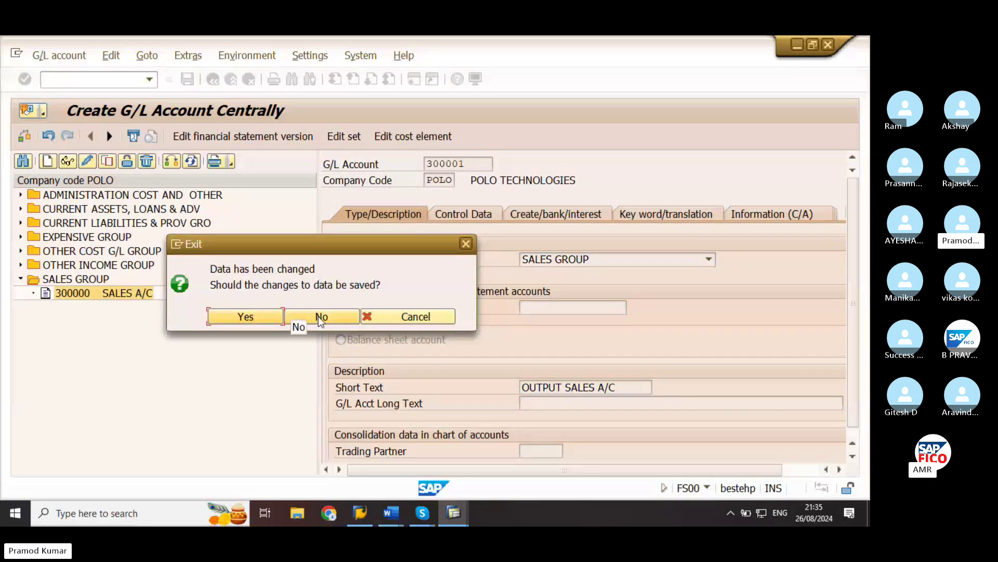
left_click(318, 317)
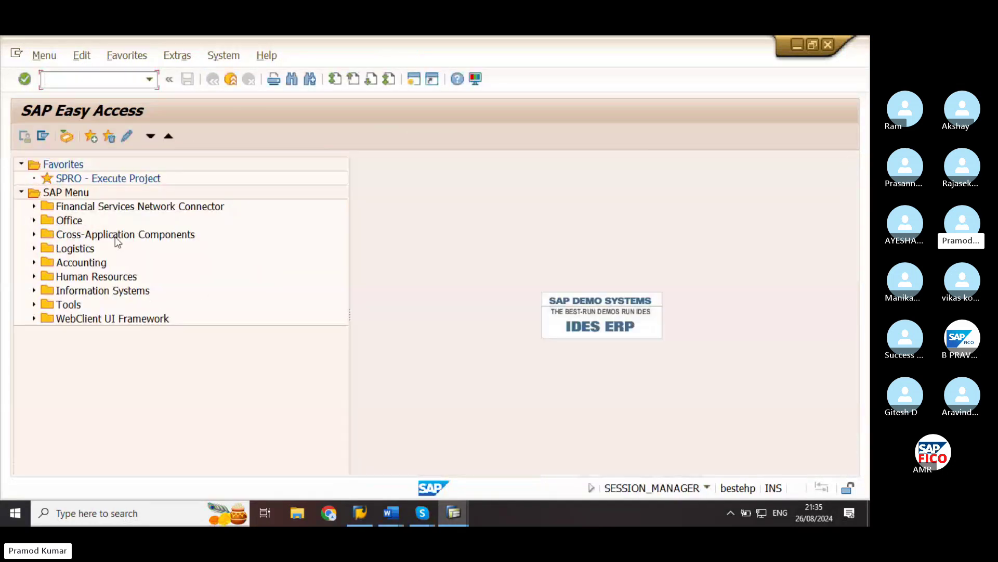
Open FS00 again, look up the last account under CURRENT LIABILITIES & PROV GRO, and start creating a G/L account for company code POLO.
type("FS00")
key("Return")
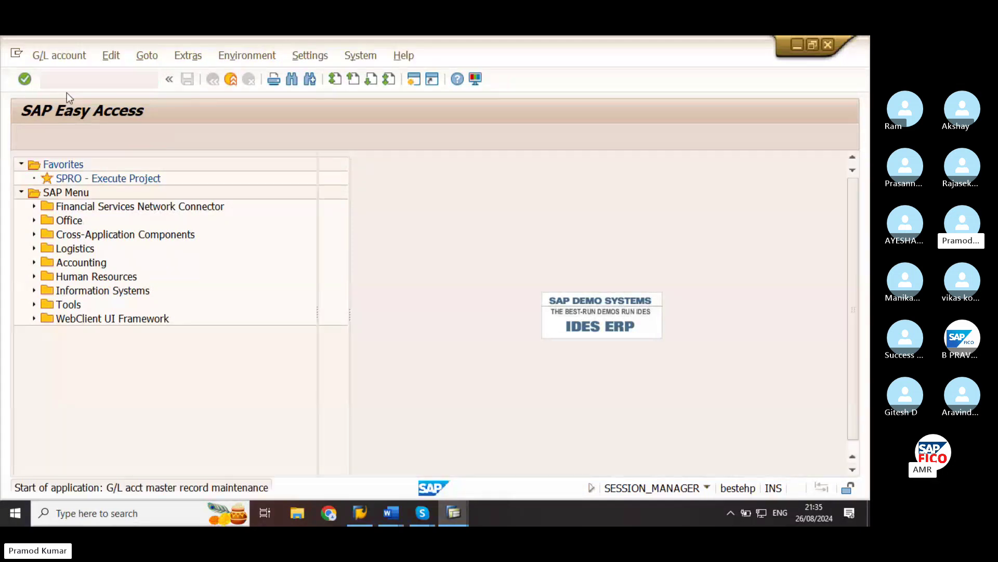
left_click(21, 223)
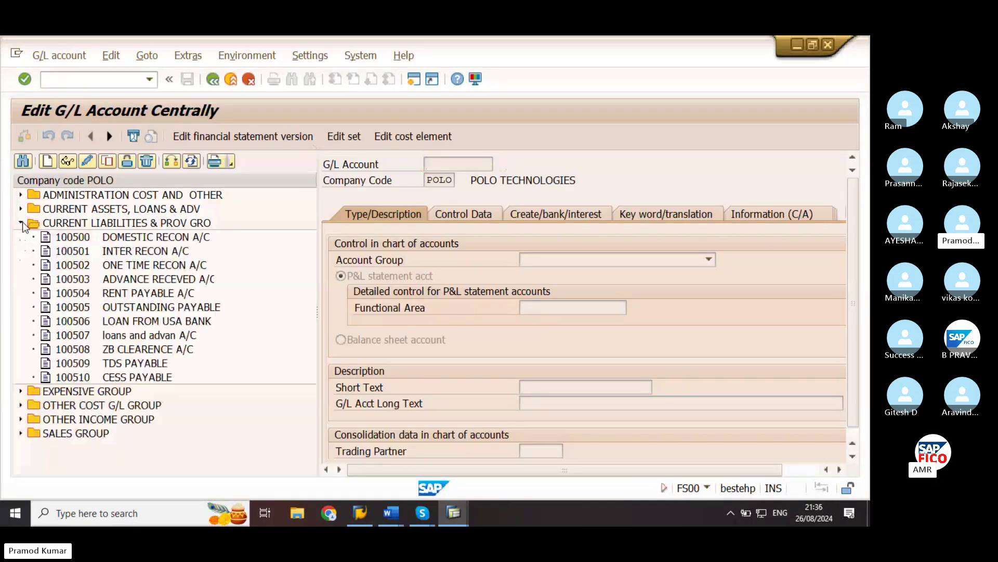
left_click(148, 378)
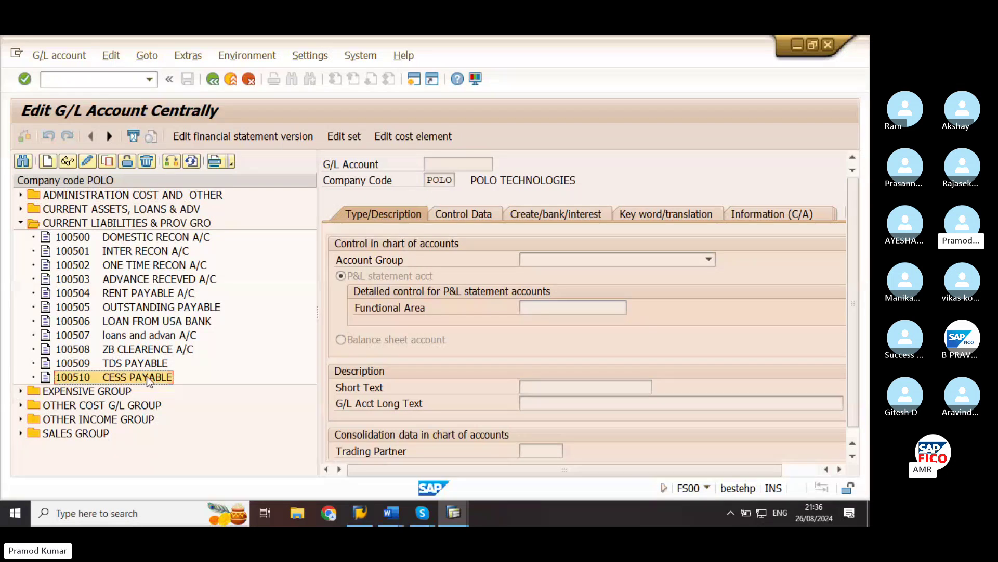
left_click(48, 161)
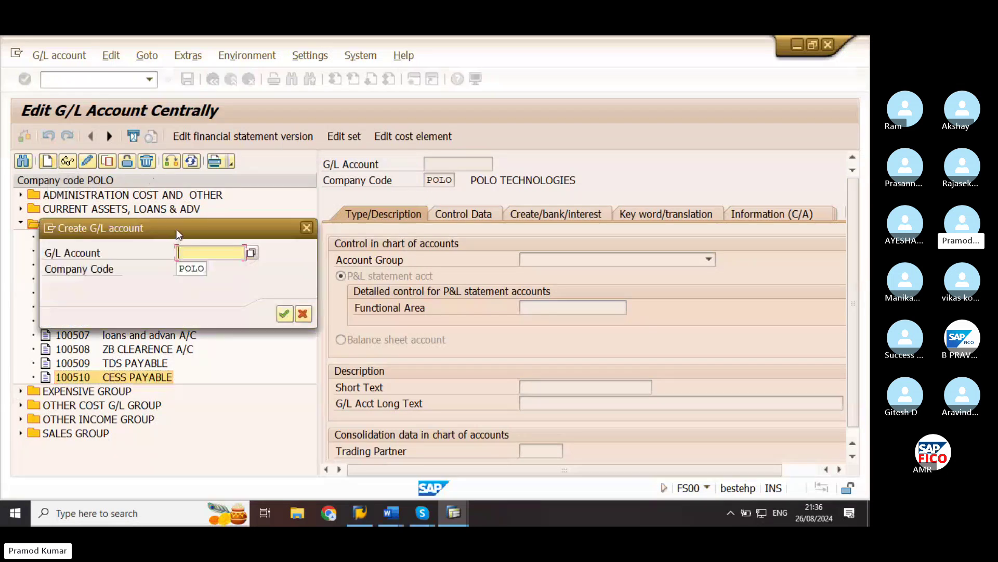
Start creating G/L account 100511 for company code POLO.
left_click_drag(176, 229, 557, 224)
type("10")
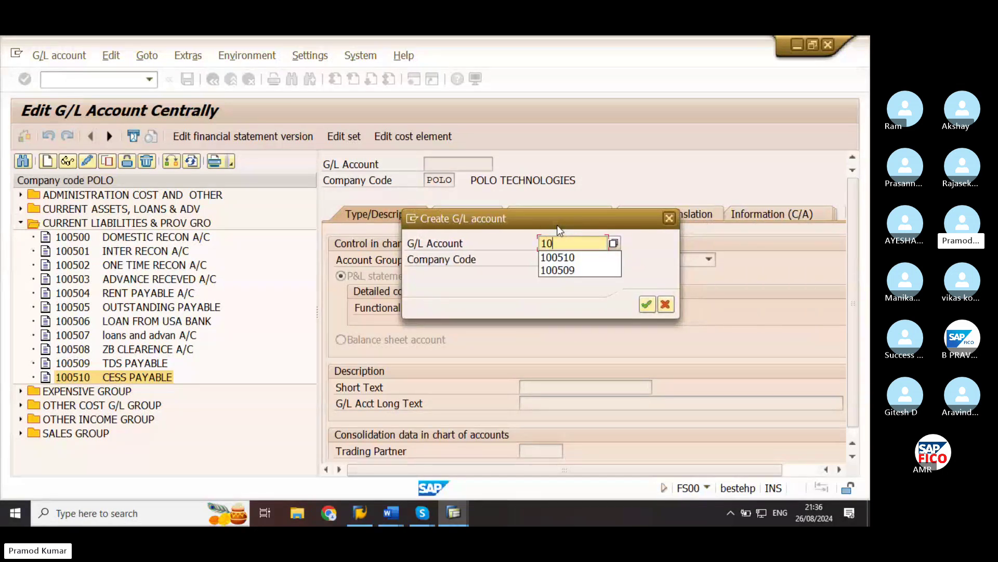
type("0511")
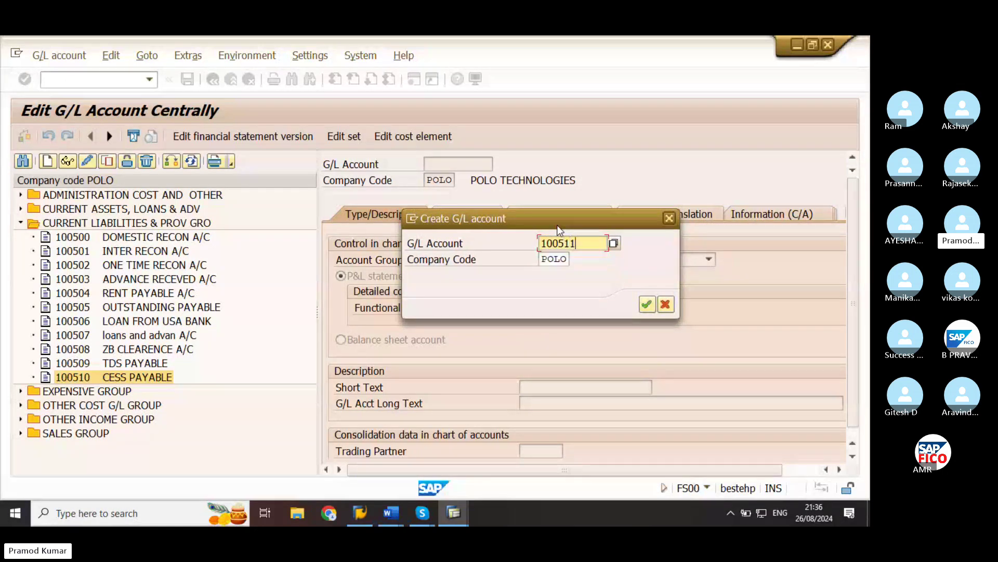
left_click(644, 306)
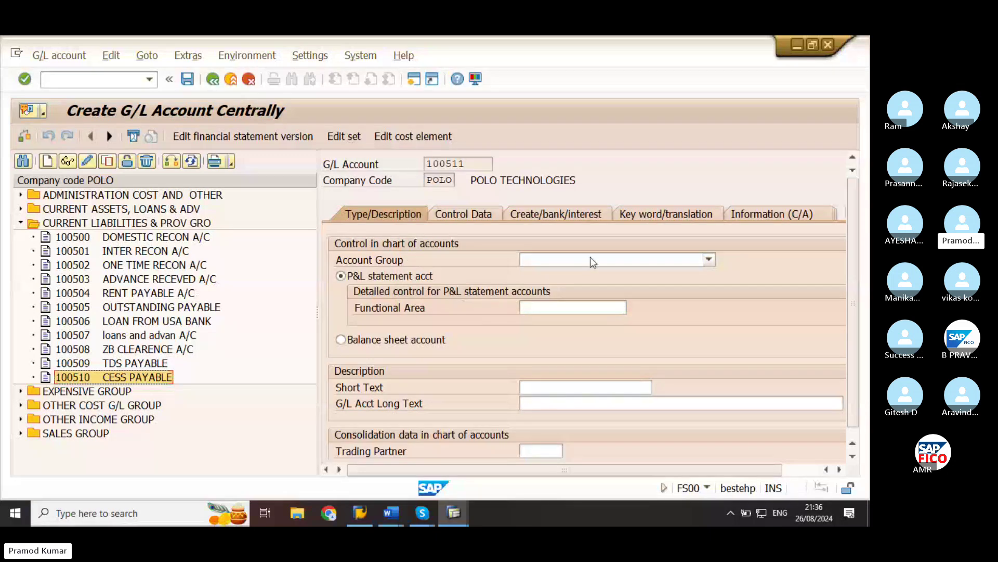
Assign the new account to the CURRENT LIABILITIES & PROV GRO account group and classify it as a balance sheet account.
left_click(593, 261)
left_click(584, 311)
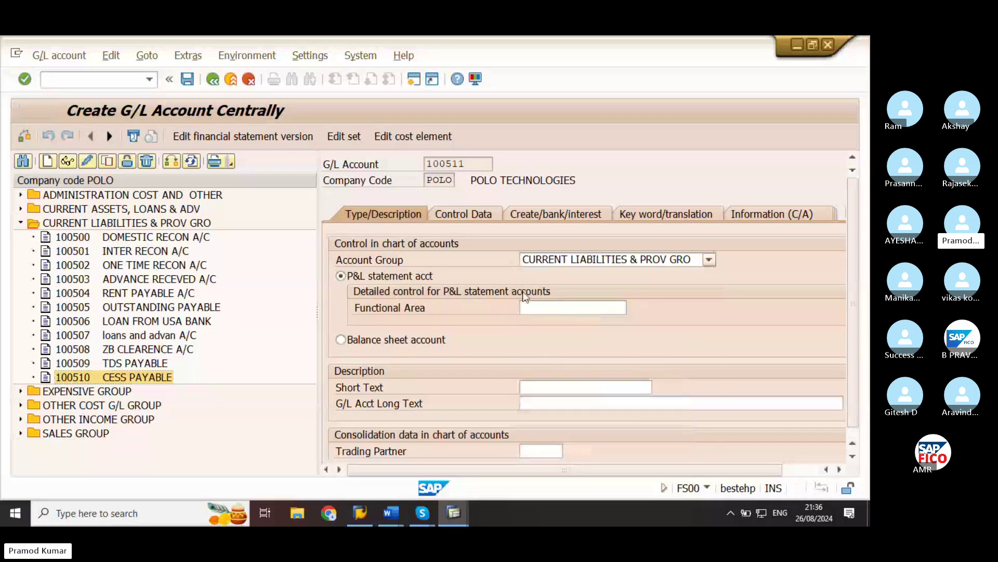
left_click(341, 339)
Enter OUTPUT SGST A/C as both the short text and the long text of the G/L account.
left_click(549, 386)
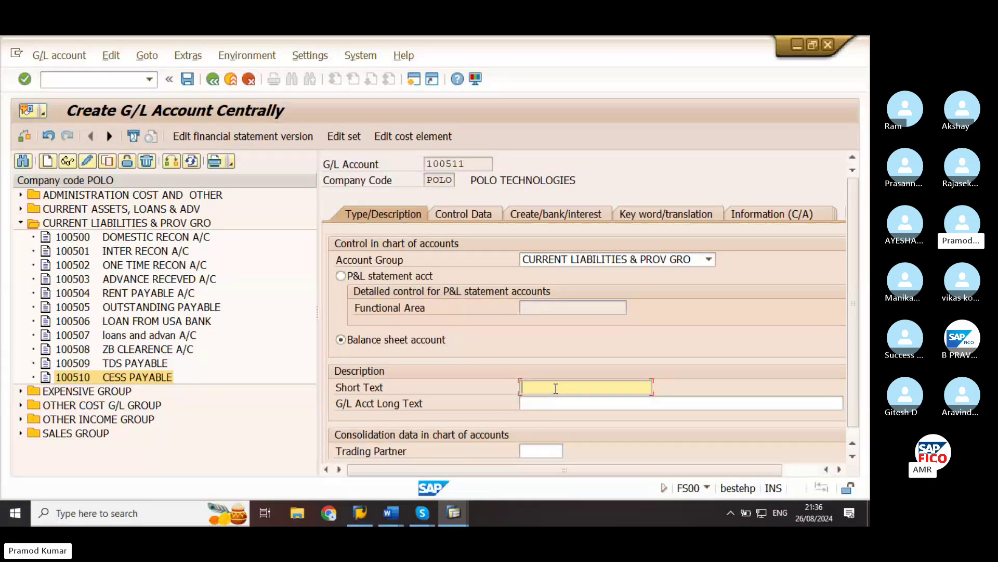
type("OUT")
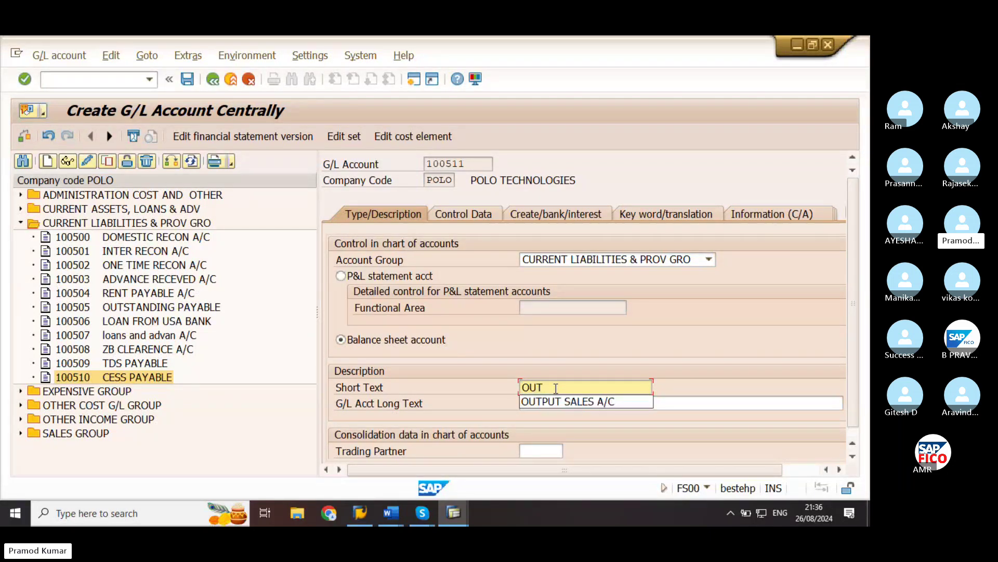
type("PUT SGST")
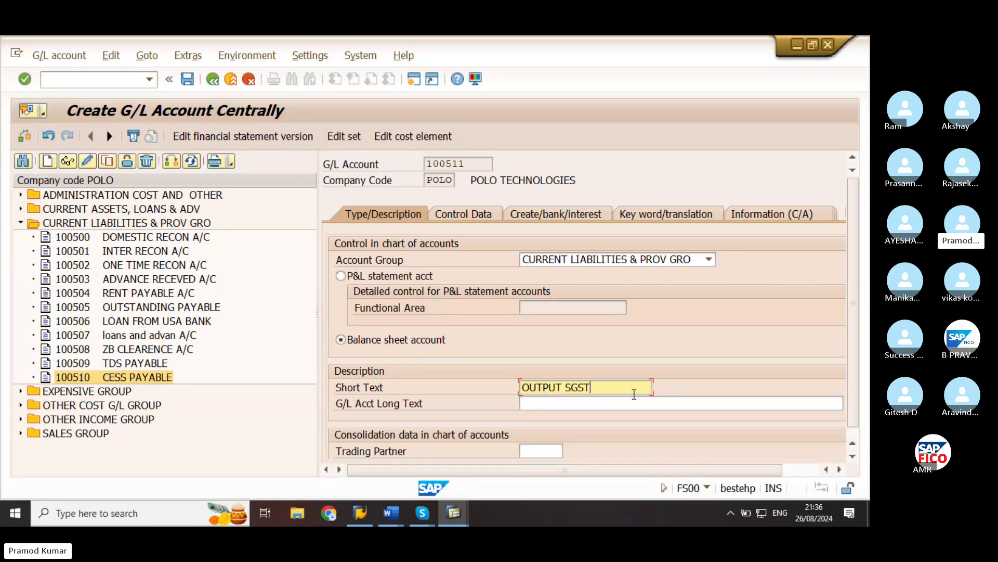
type(" A/C")
key("ctrl+a")
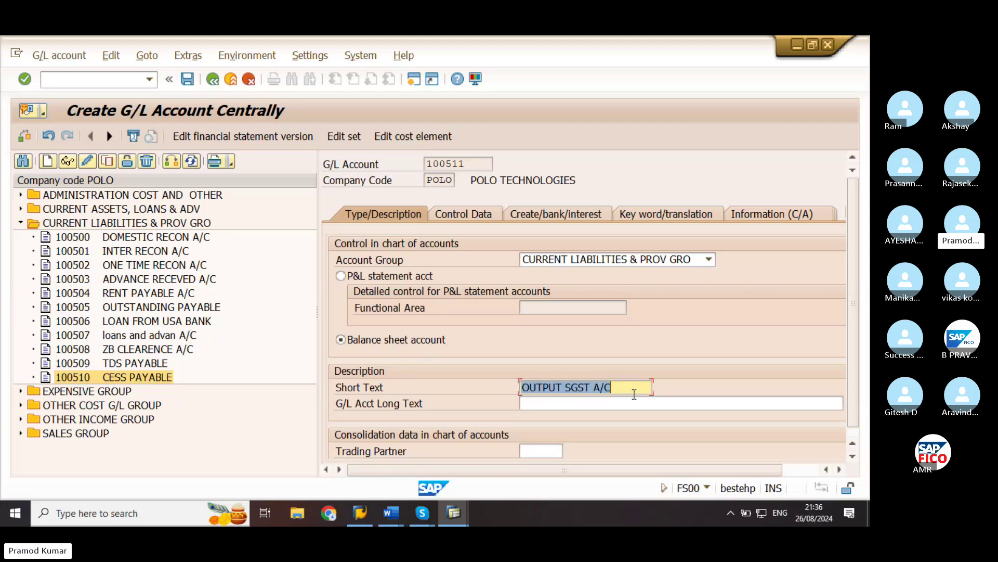
key("ctrl+c")
left_click(599, 404)
key("ctrl+v")
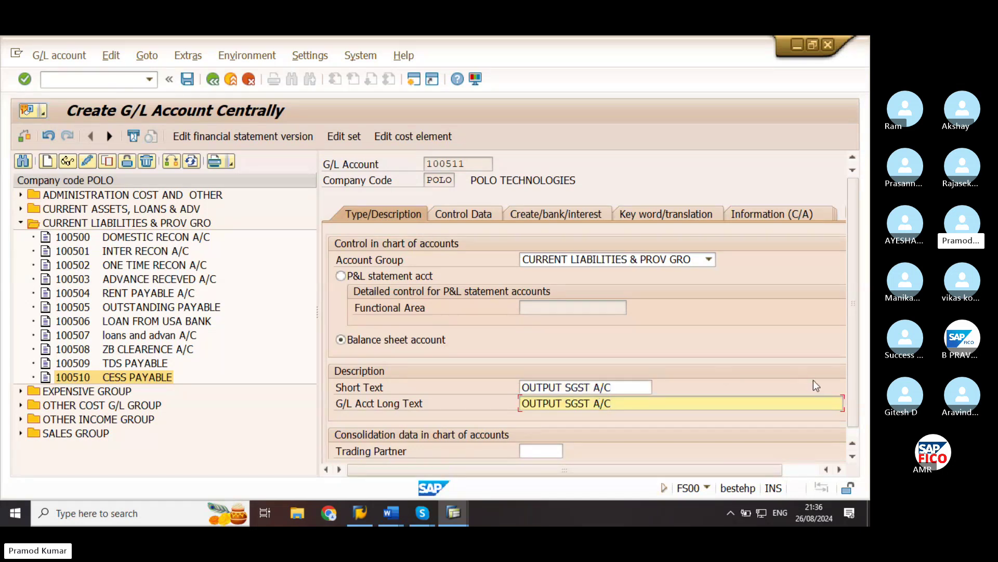
left_click(813, 379)
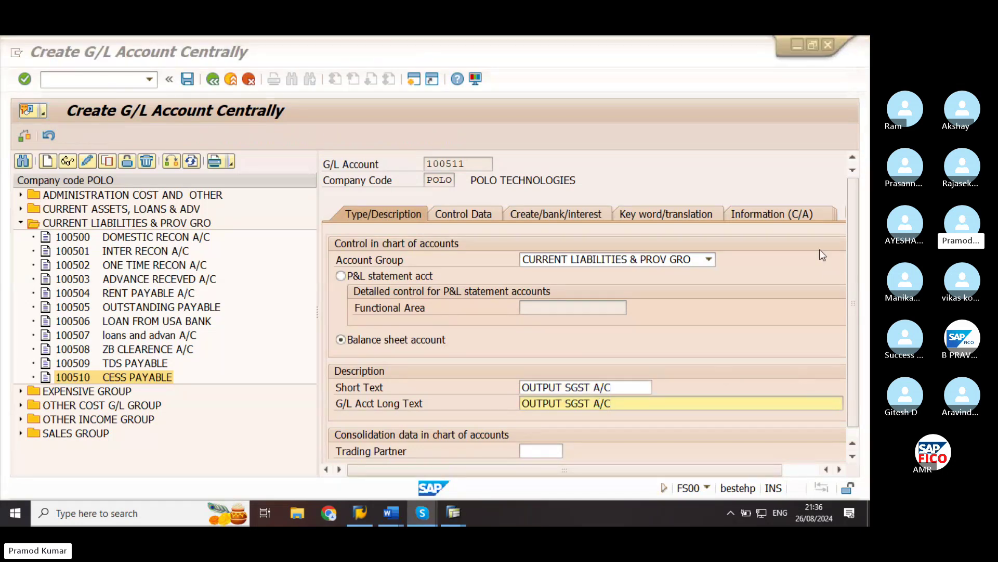
left_click(483, 358)
In the account's control data, enable line item display and set the sort key to 001.
scroll(486, 360, "down", 1)
scroll(485, 358, "down", 1)
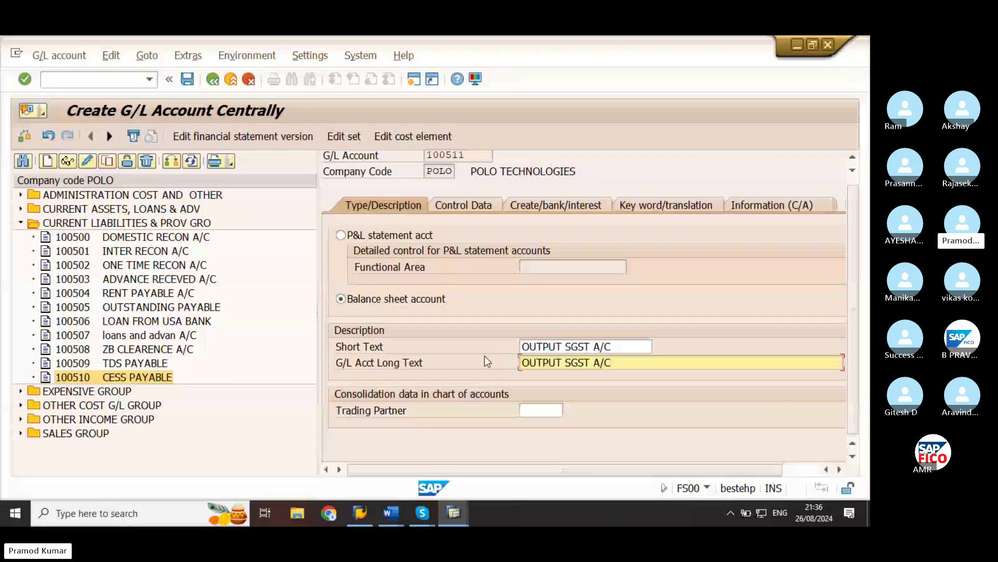
left_click(478, 213)
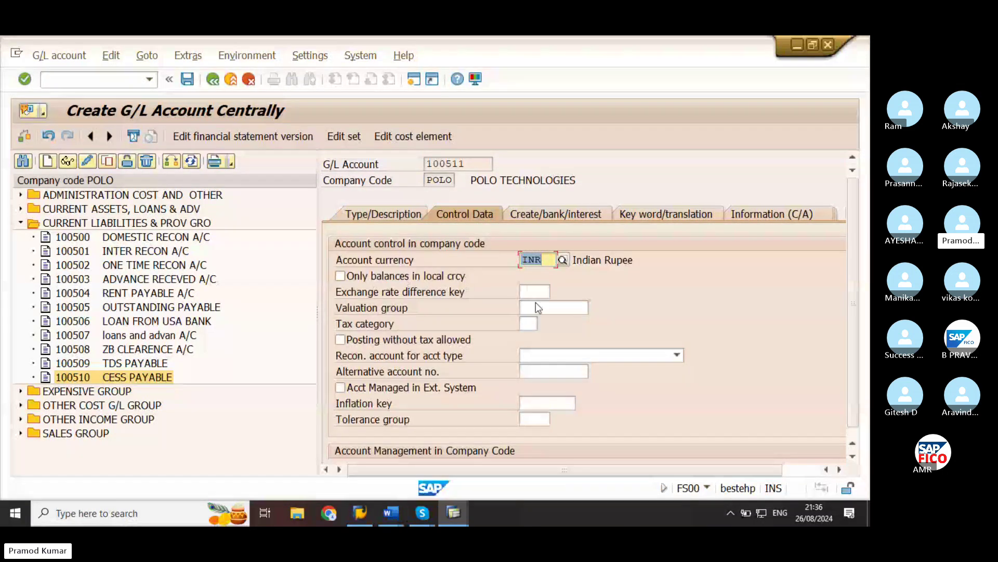
scroll(372, 393, "down", 1)
left_click(382, 437)
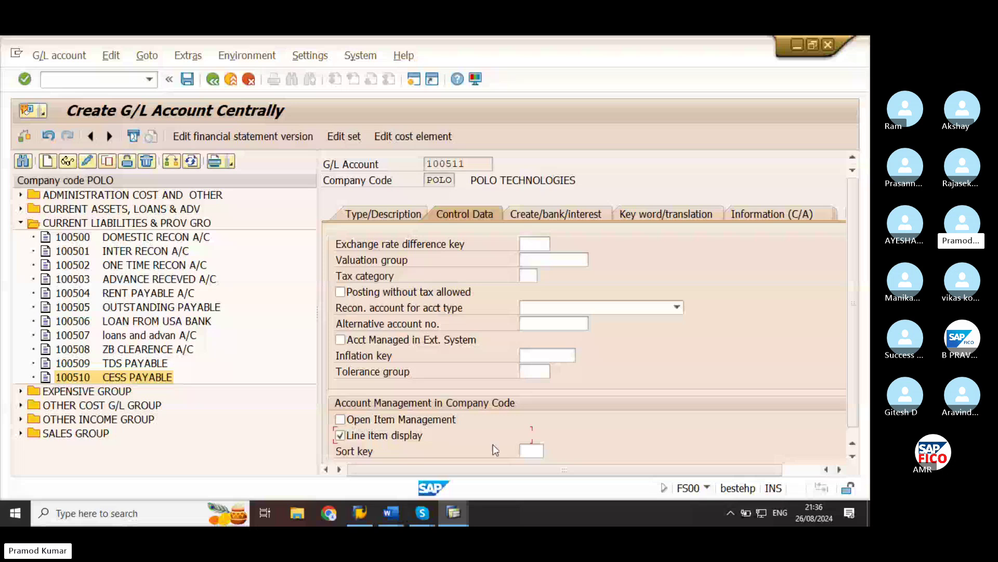
left_click(530, 451)
type("001")
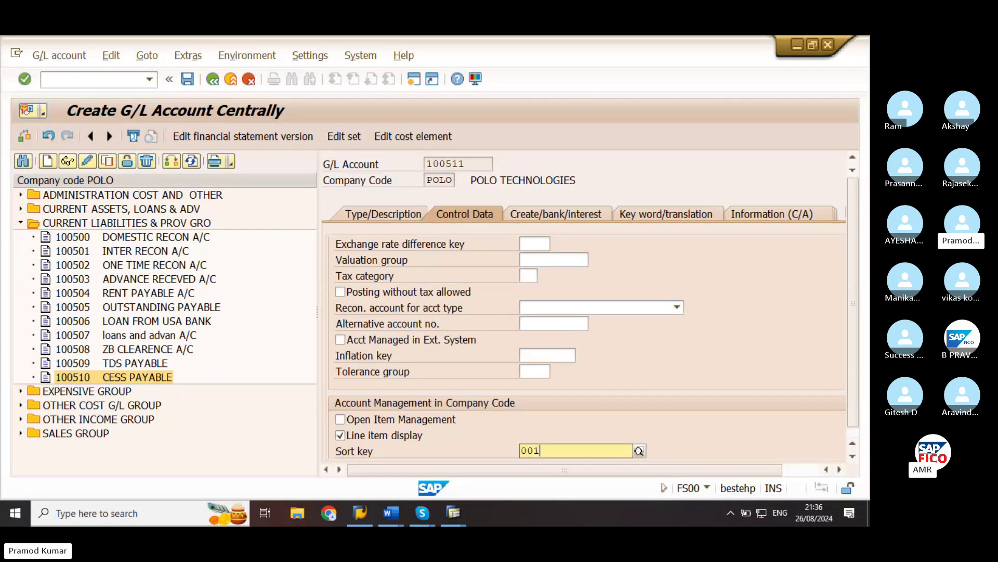
key("Return")
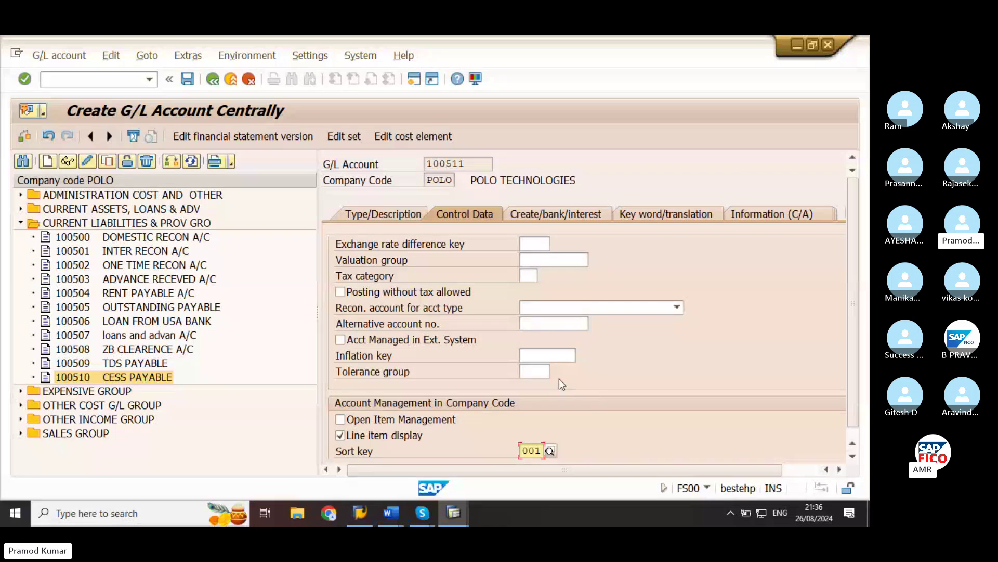
Set the account's tax category to P3 (OUTPUT SGST+ CGST) from the possible entries.
left_click(540, 373)
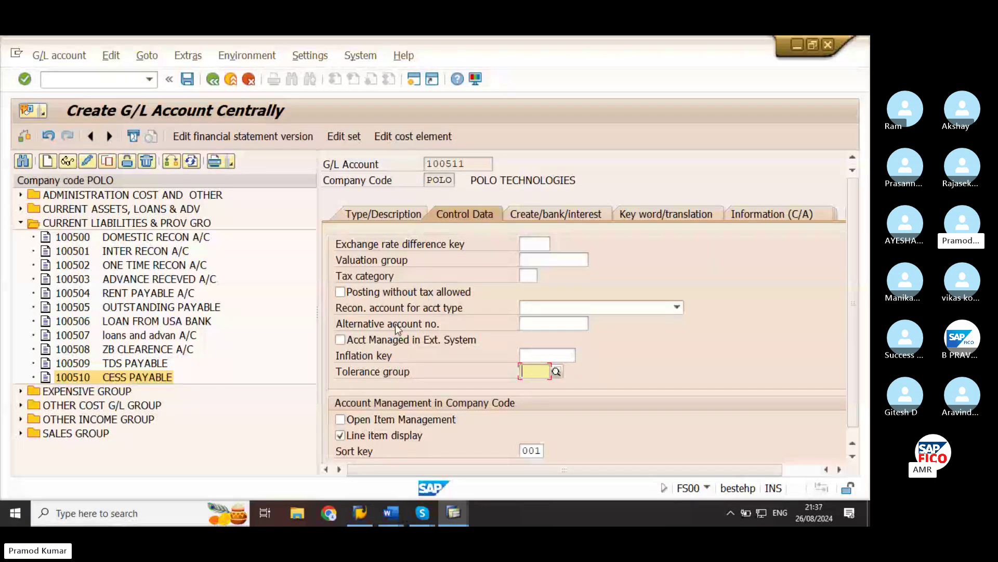
left_click(529, 277)
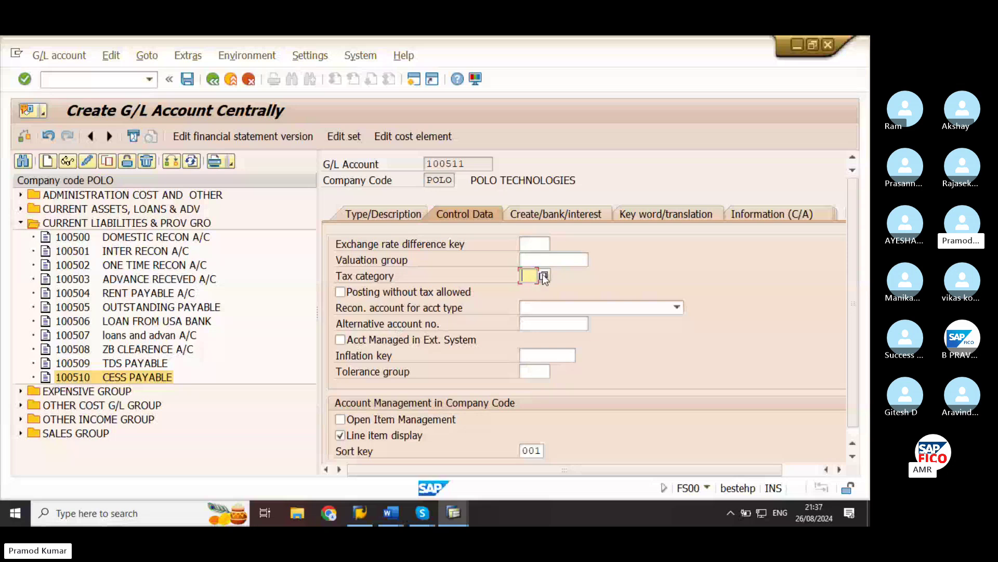
left_click(542, 274)
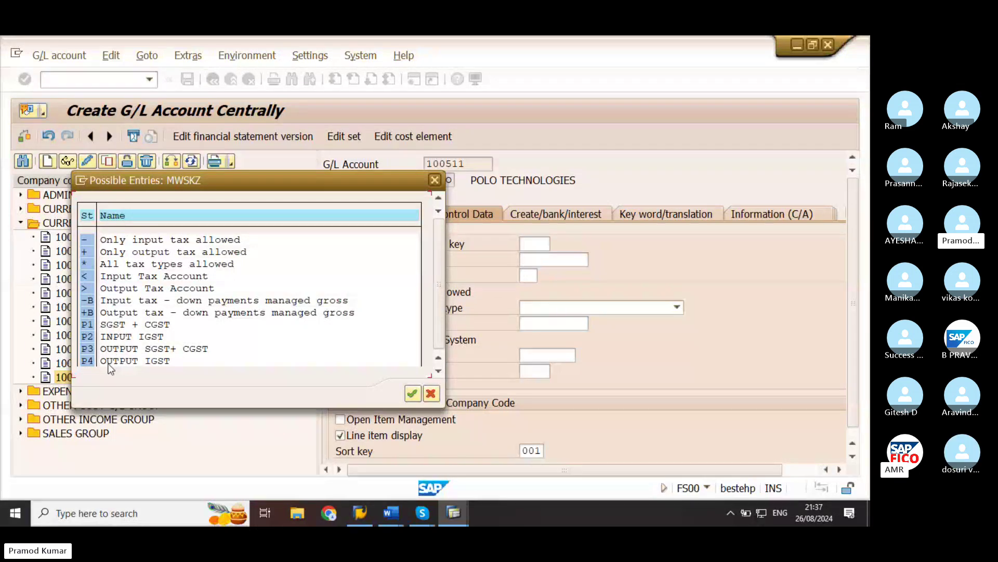
left_click(133, 349)
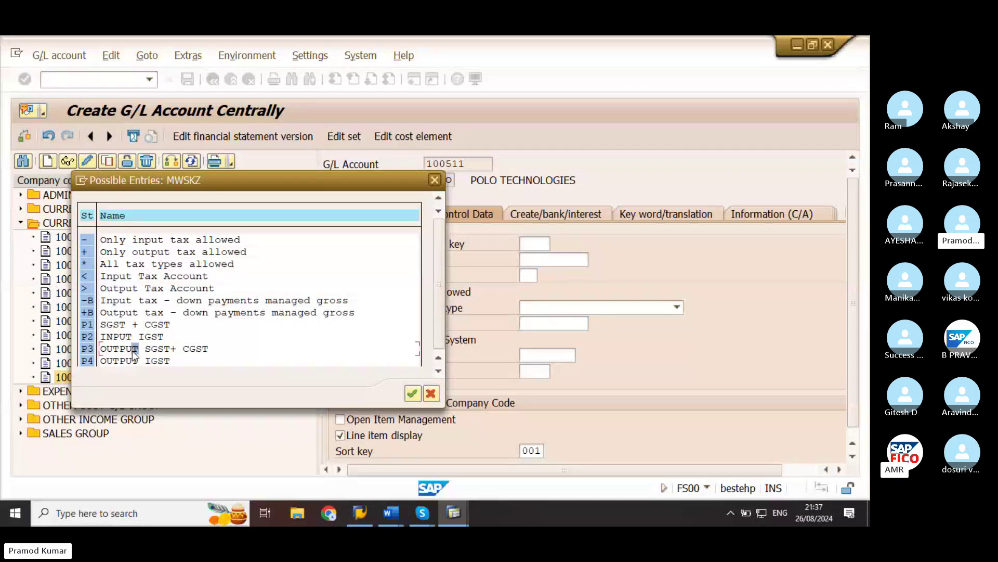
double_click(91, 351)
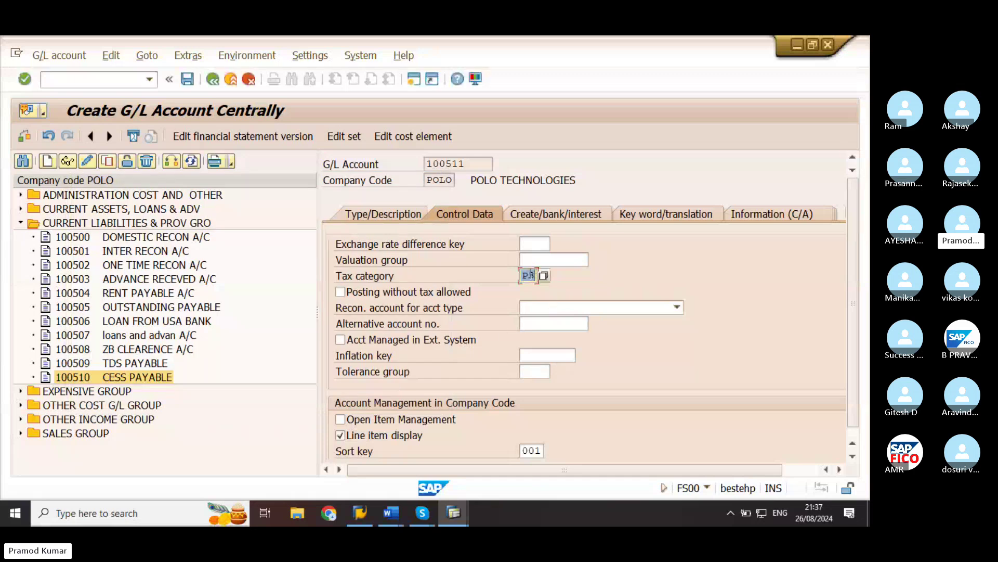
left_click(529, 276)
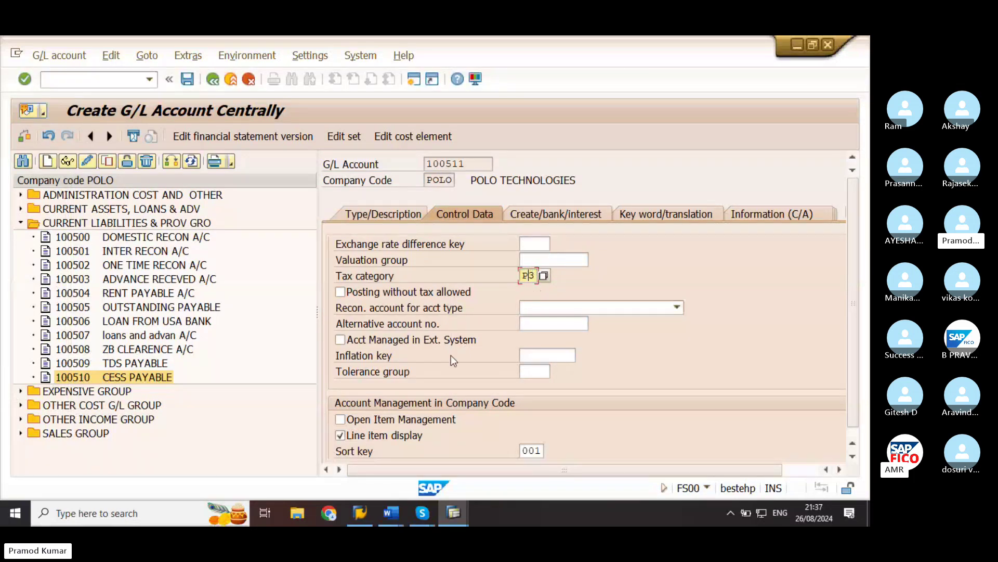
double_click(526, 451)
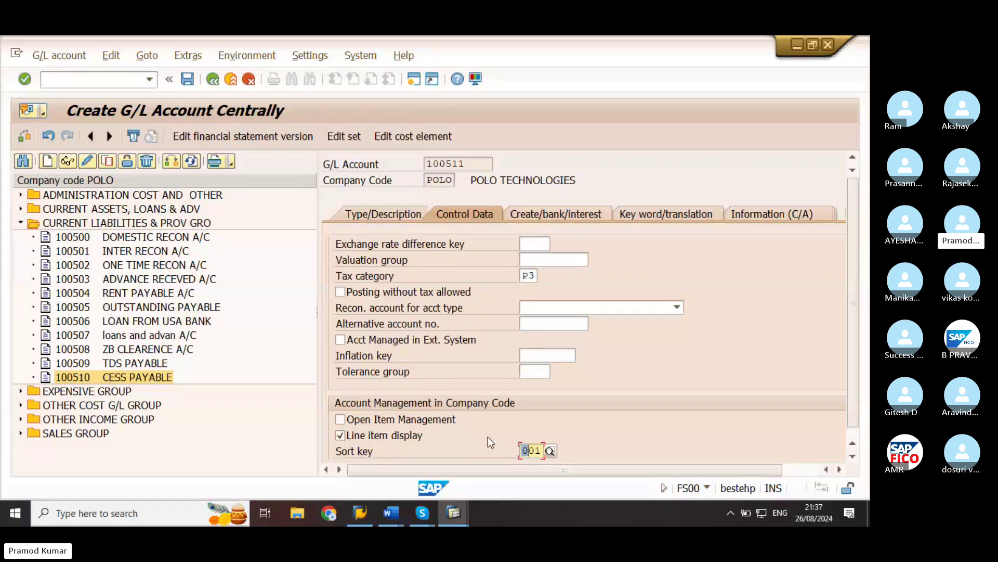
Set the field status group for document creation to G001, General (with text, allocation).
left_click(579, 215)
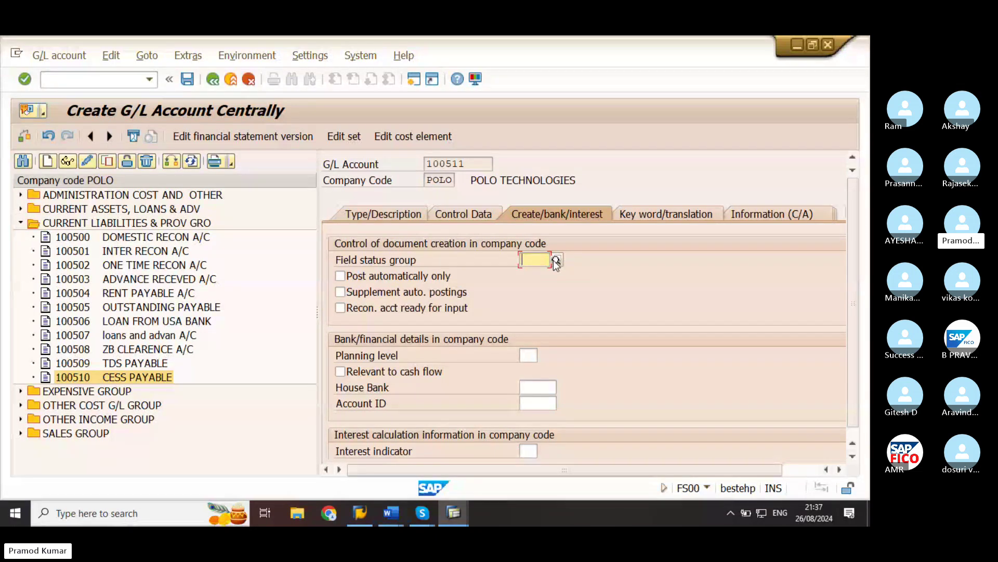
type("G")
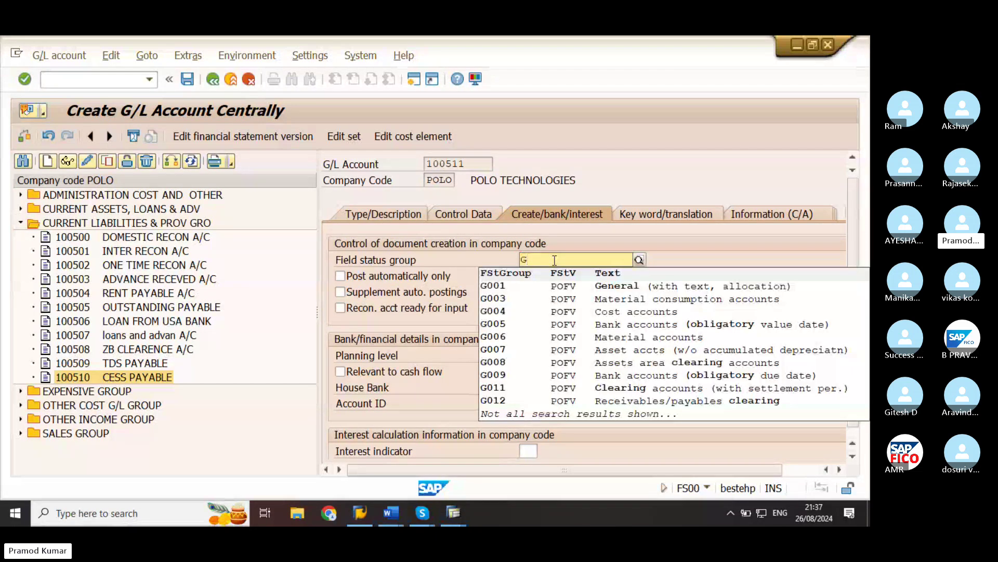
type("00")
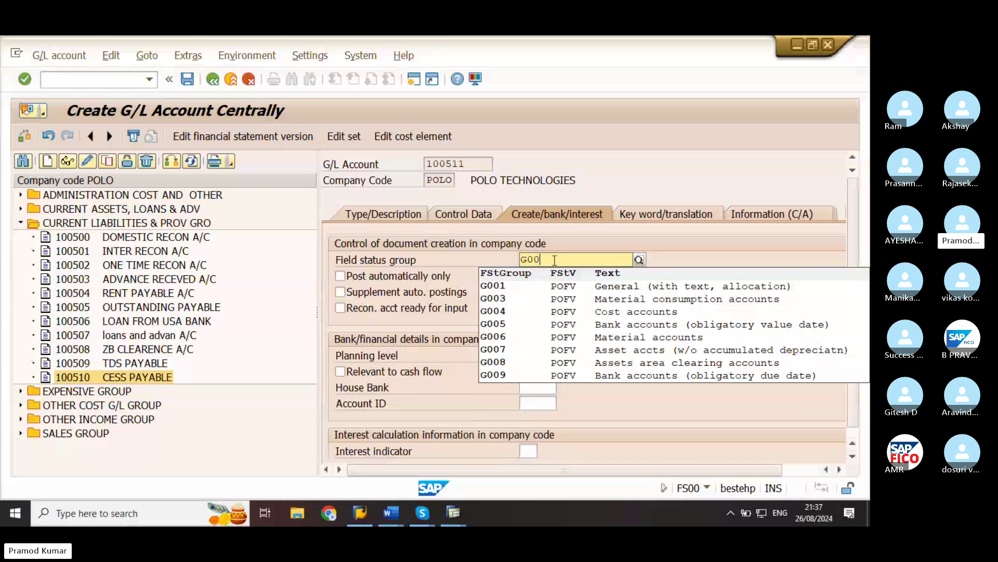
type("1")
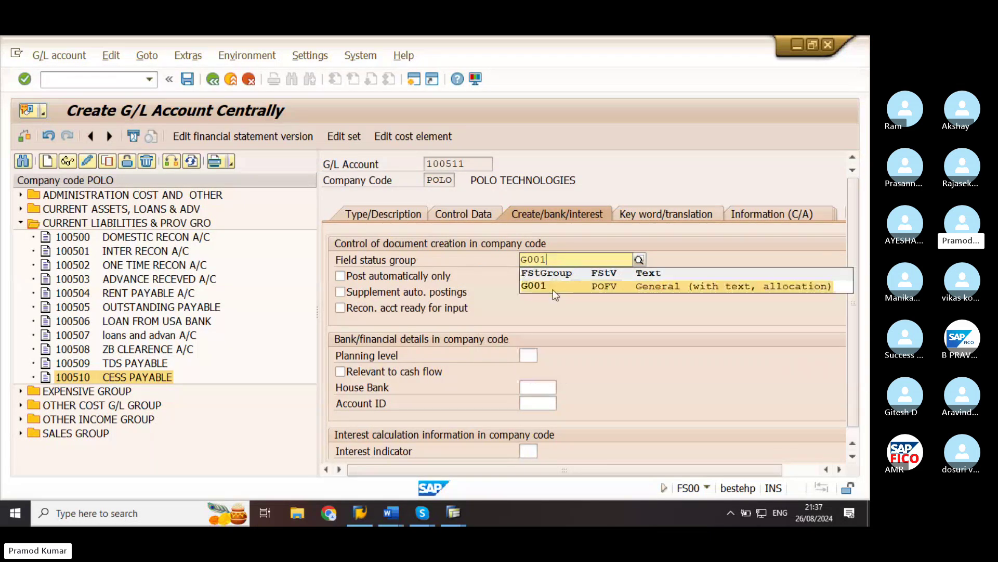
left_click(553, 288)
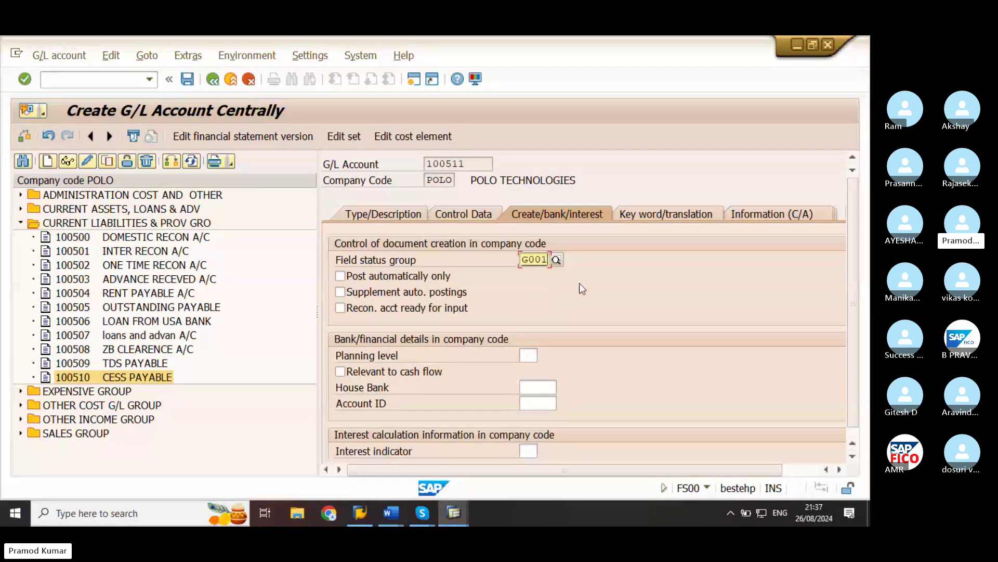
left_click(807, 254)
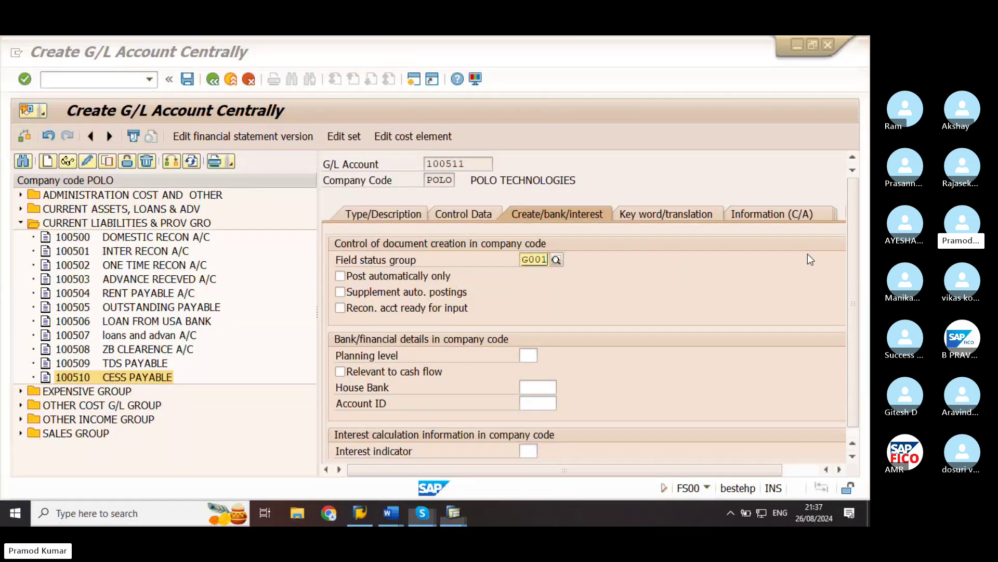
left_click(657, 175)
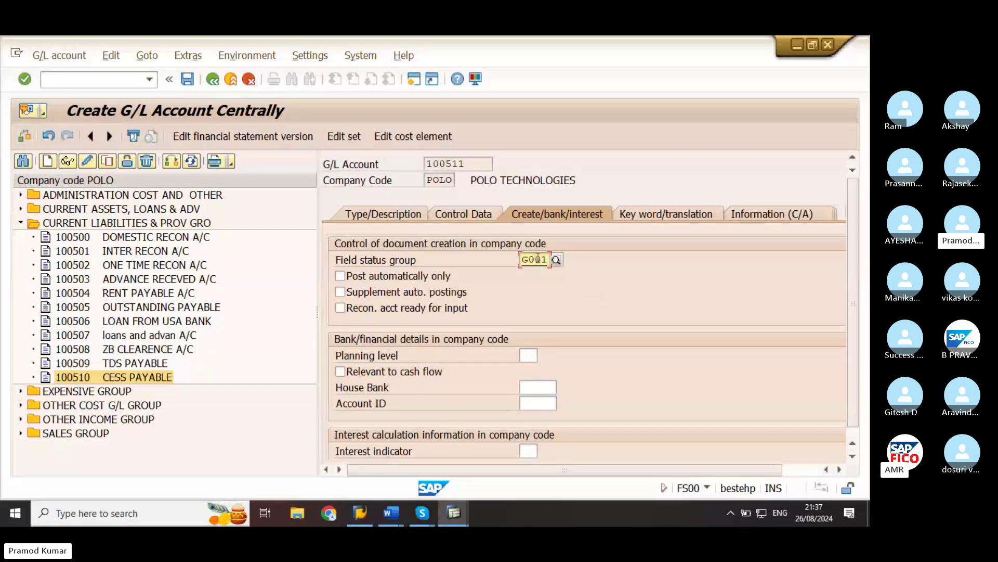
Restrict the account to automatic postings only and save it, accepting the warnings.
left_click(400, 280)
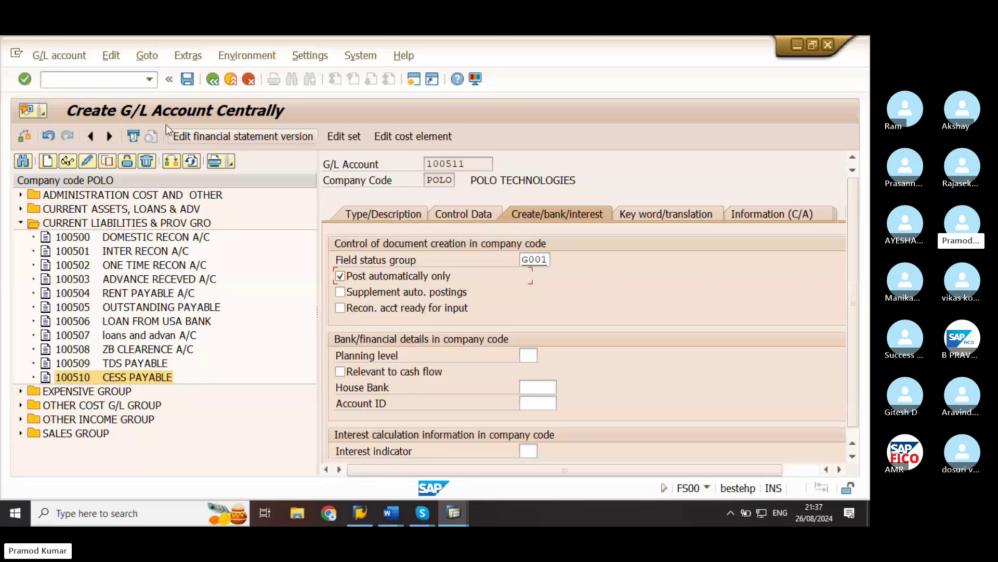
left_click(188, 81)
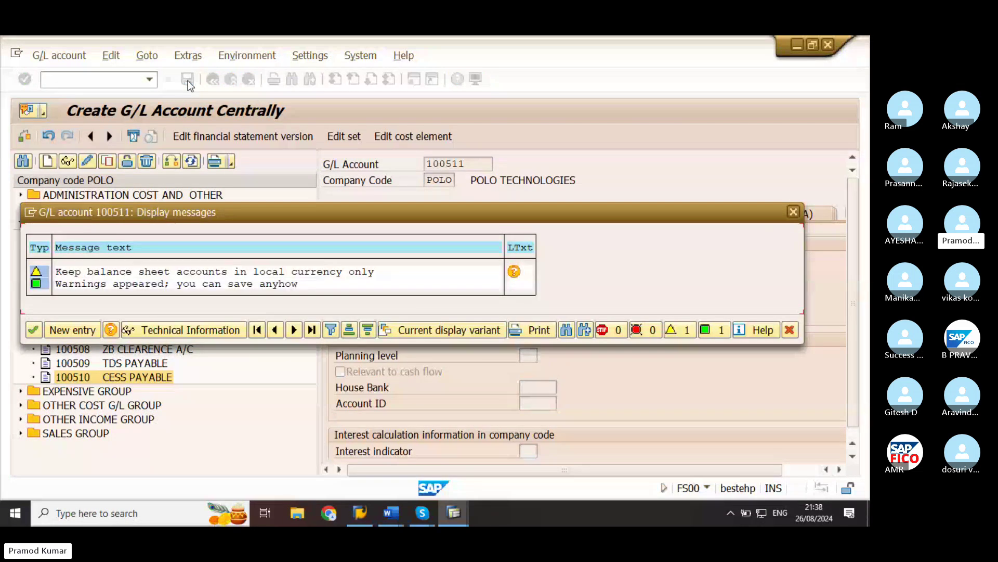
left_click(35, 330)
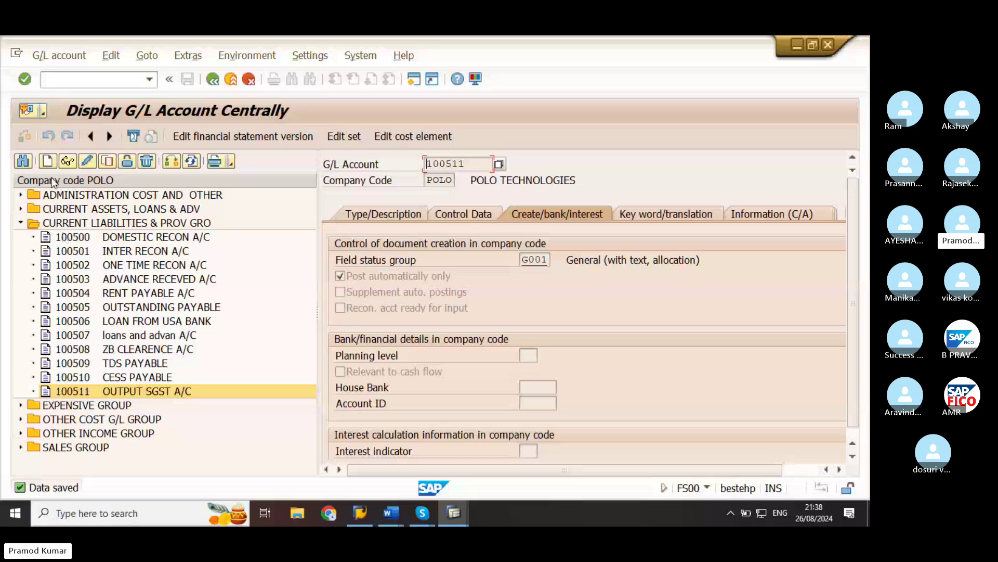
Start creating a new G/L account 100512 in company code POLO.
left_click(48, 162)
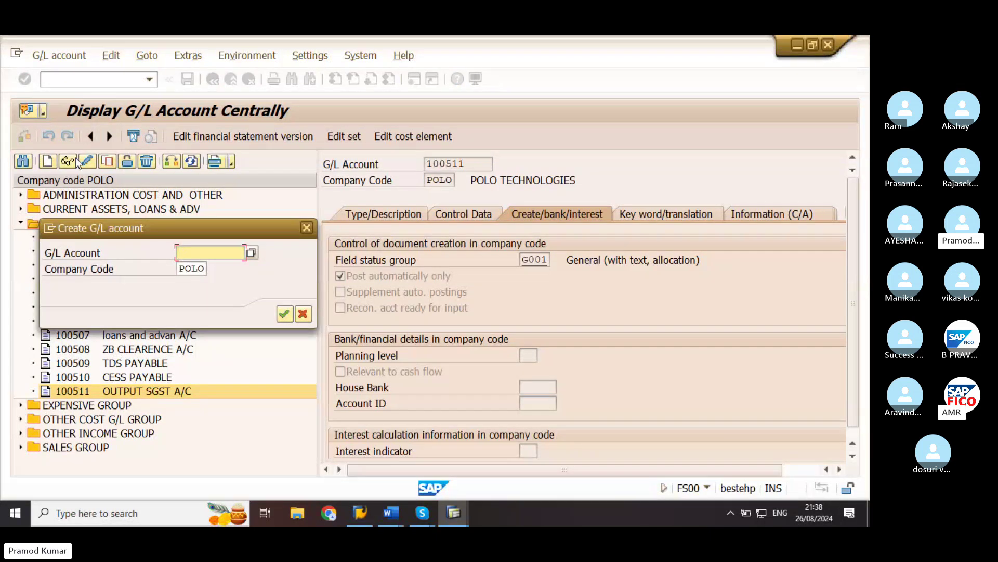
left_click_drag(177, 225, 416, 255)
type("100")
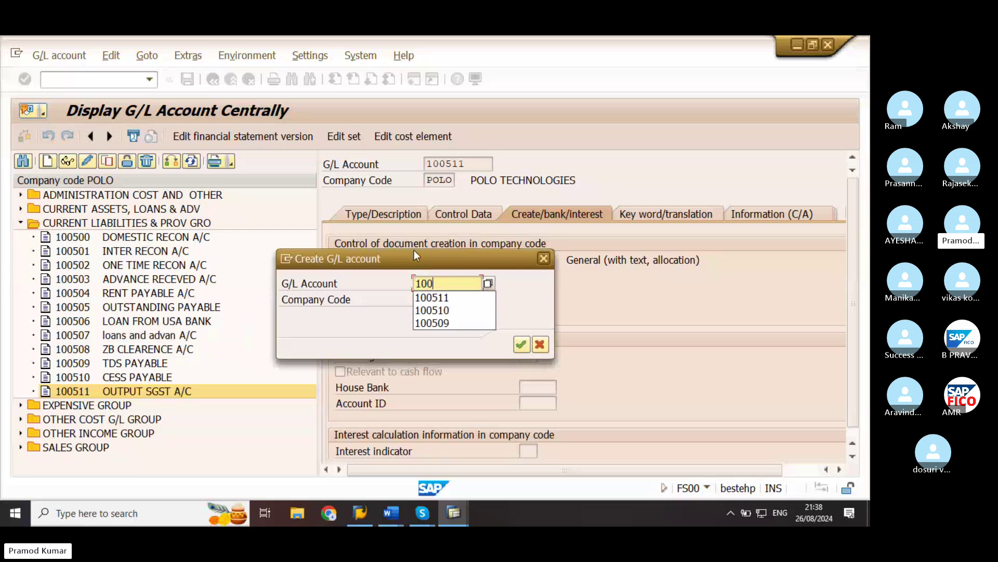
type("512")
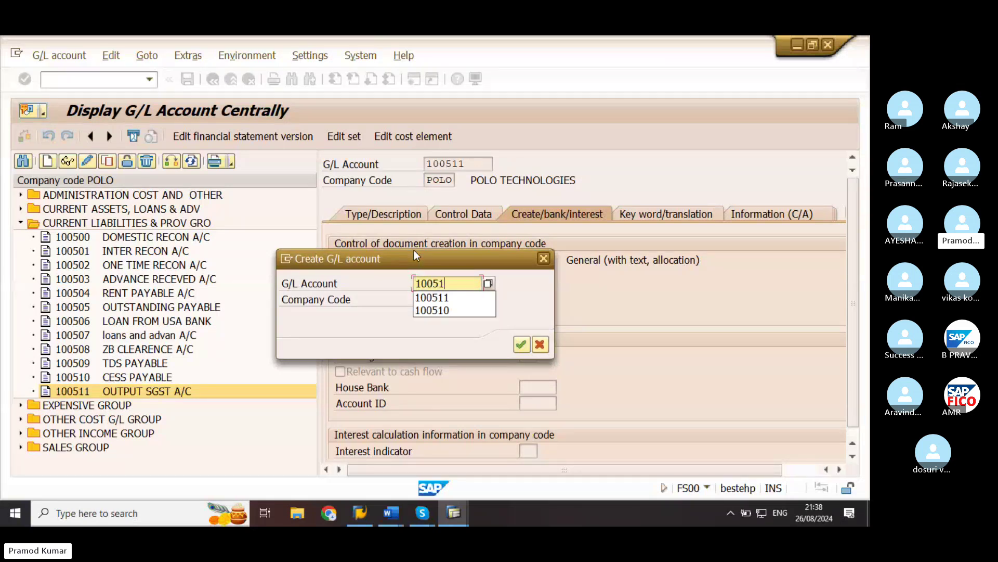
left_click(522, 344)
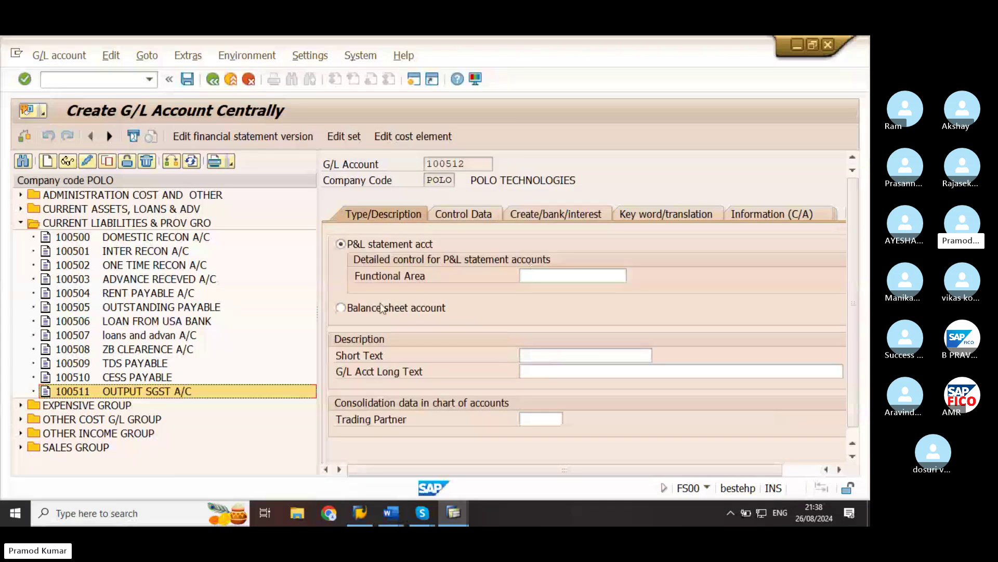
Assign the new account to the CURRENT LIABILITIES & PROV GRO account group and classify it as a balance sheet account.
left_click(555, 274)
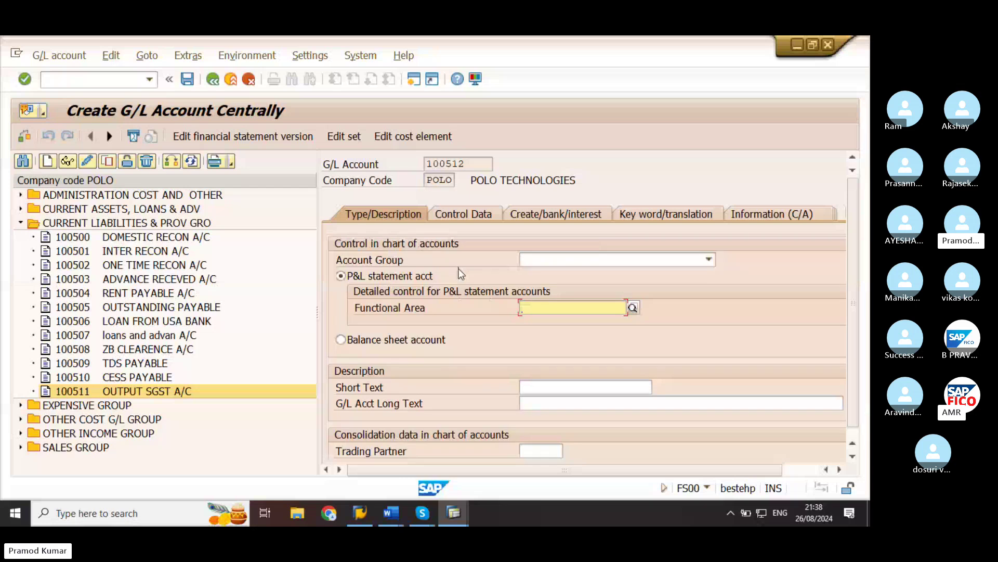
left_click(542, 260)
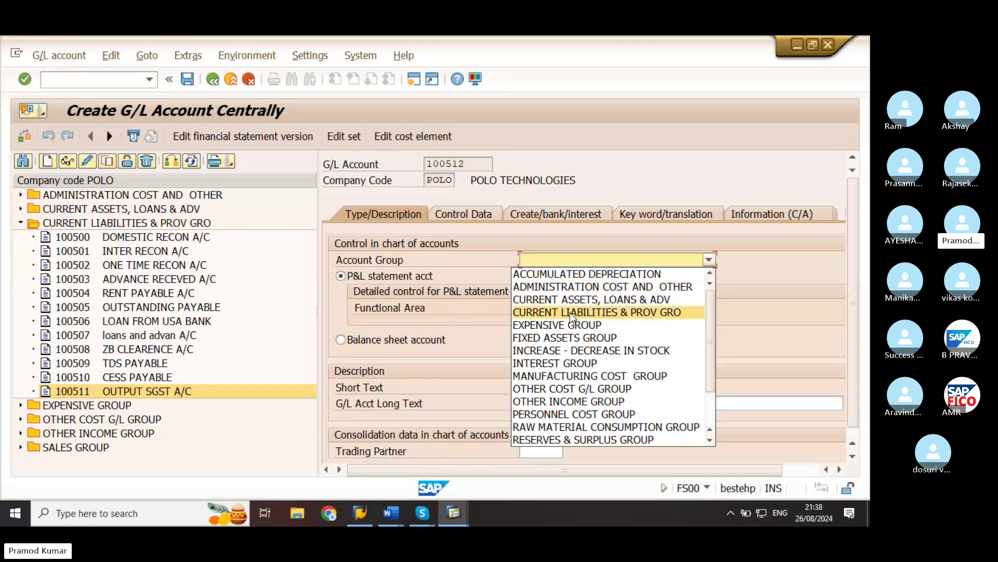
left_click(572, 314)
left_click(377, 340)
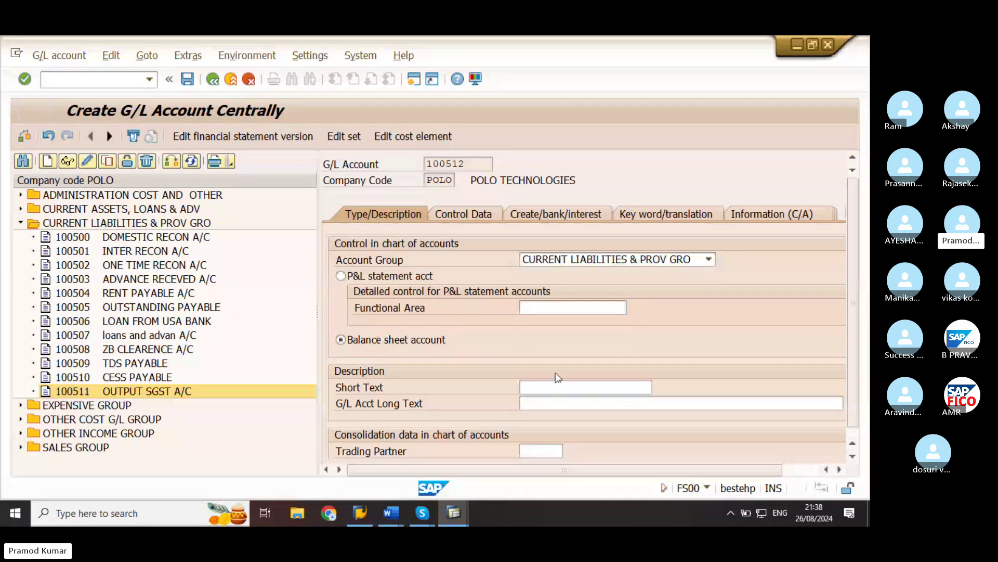
Enter OUTPUT CGST A/C as both the short text and the long text of account 100512.
left_click(552, 387)
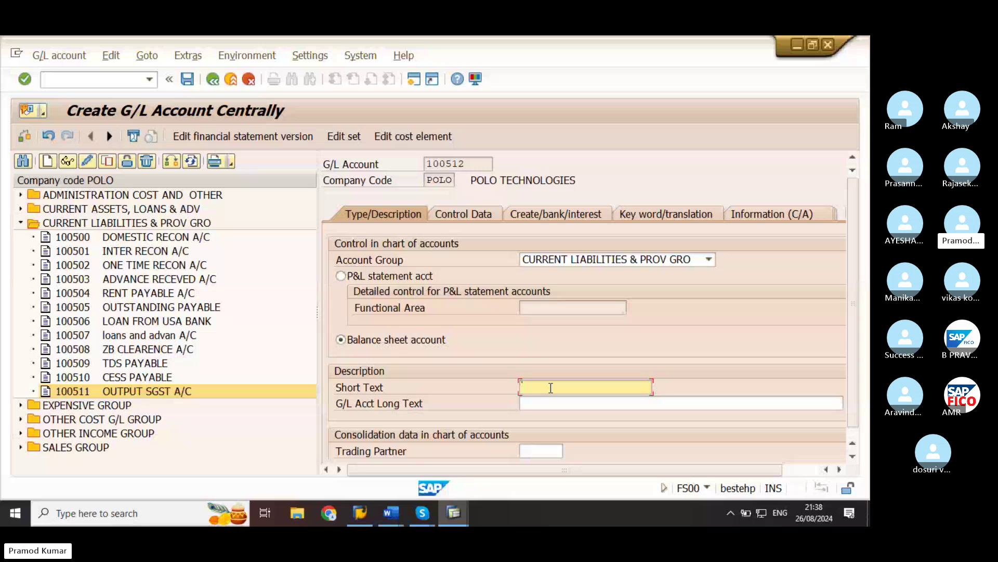
type("OUT")
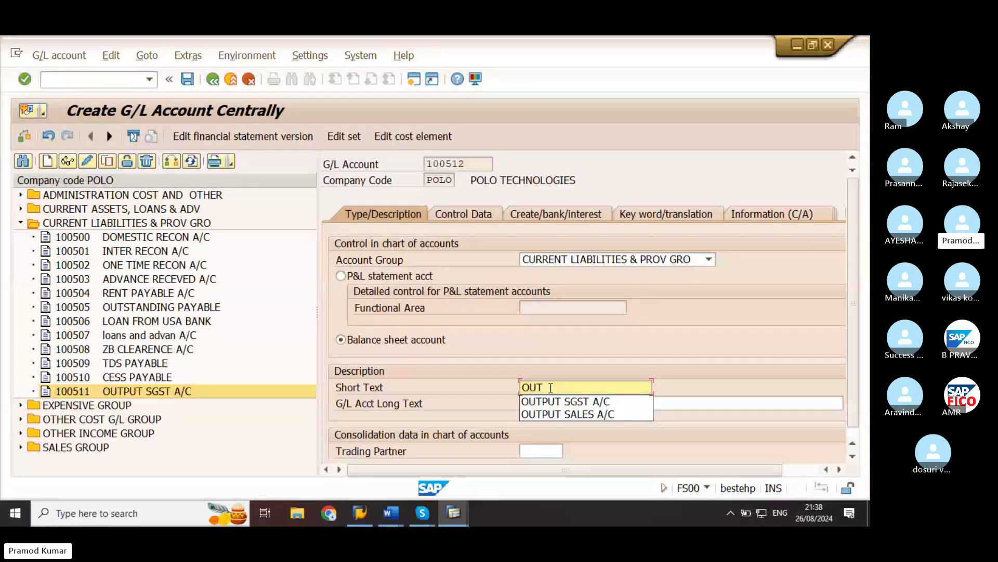
key("Down")
key("Return")
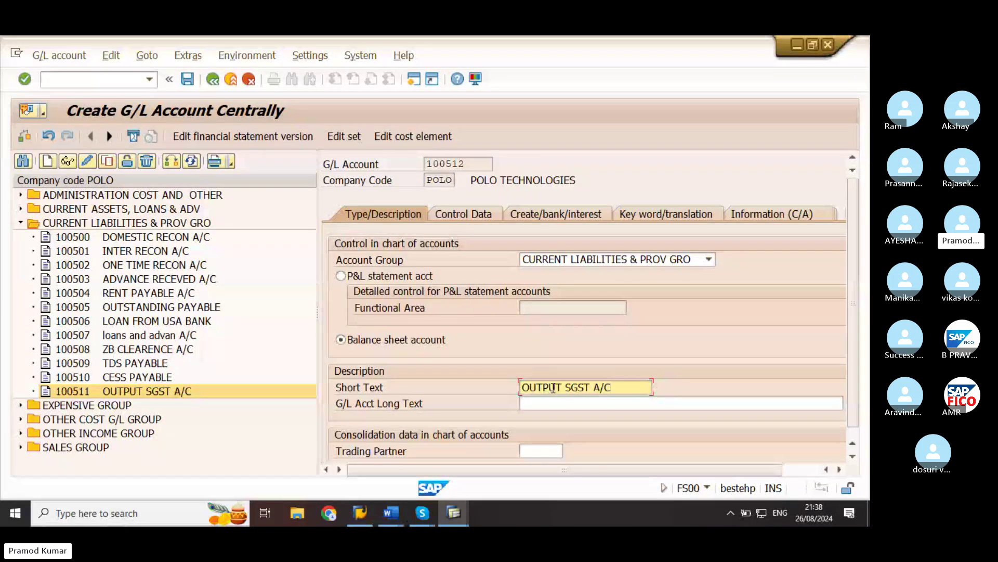
key("BackSpace")
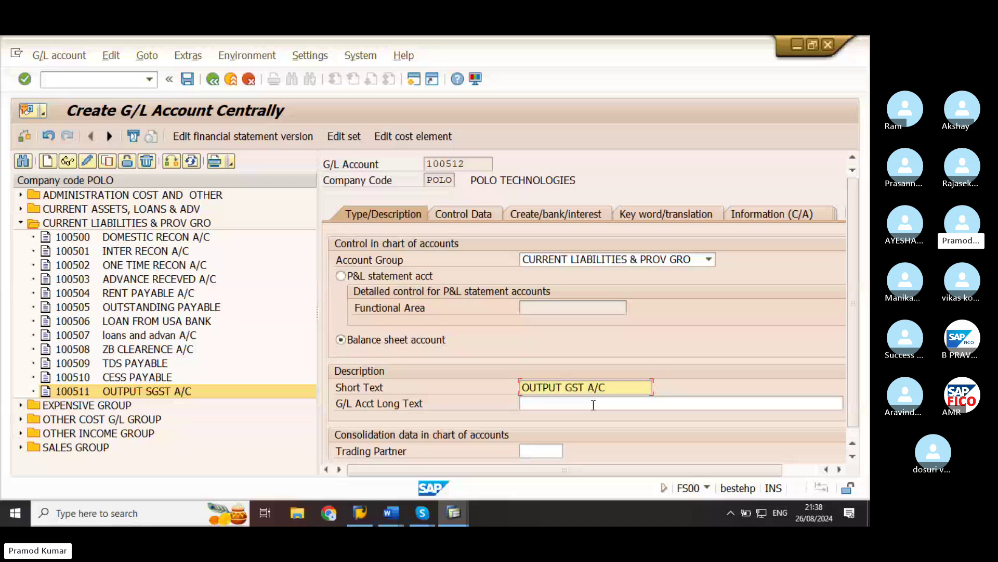
type("C")
left_click(575, 404)
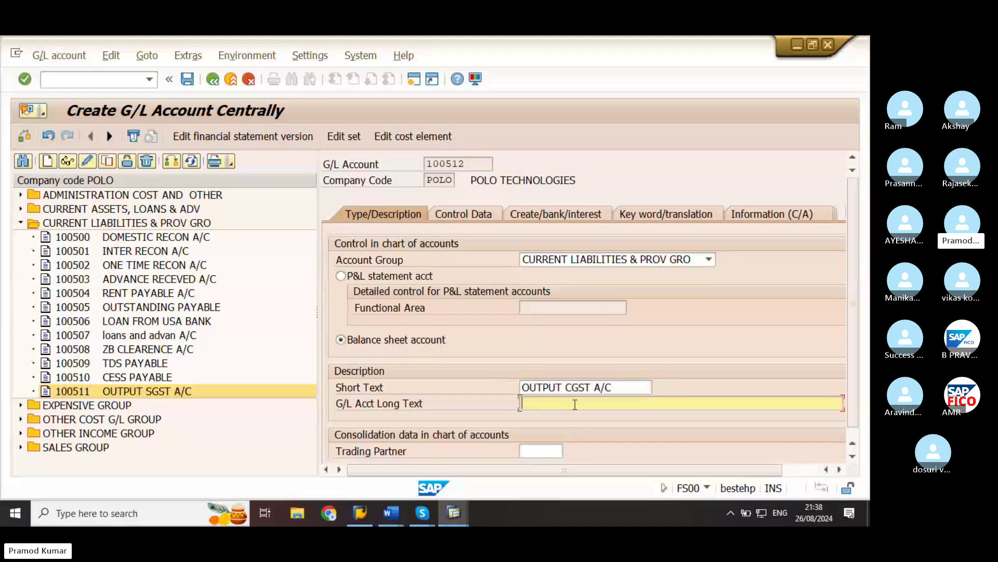
type("OUTPUT CGST A/C")
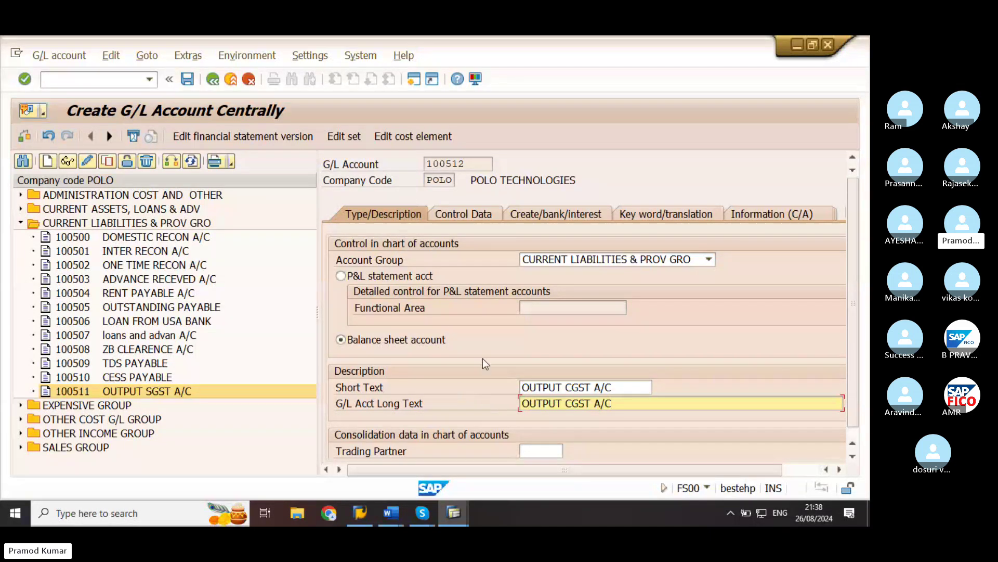
In the control data of account 100512, set the tax category to P4 (OUTPUT IGST) from the possible entries.
left_click(458, 218)
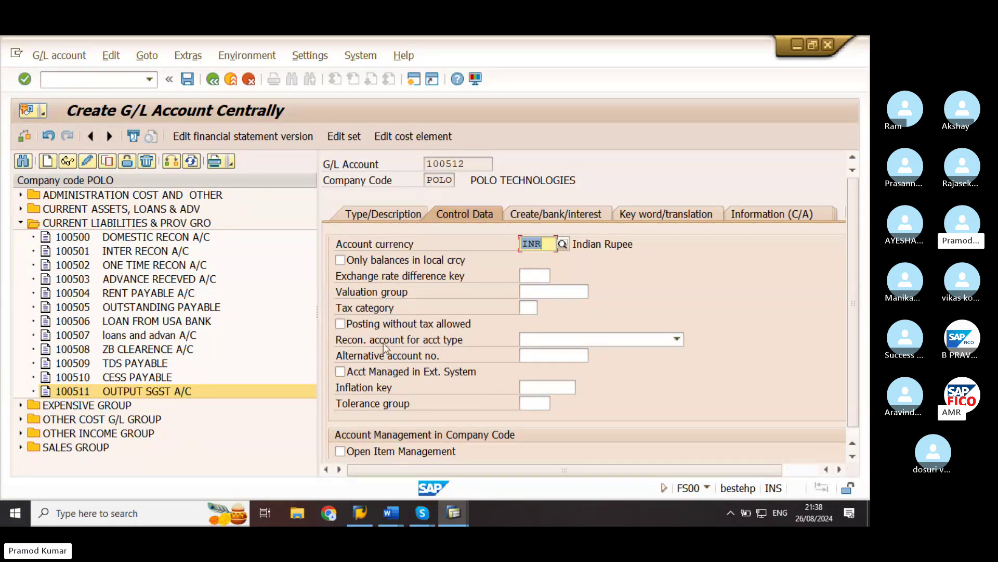
left_click(521, 308)
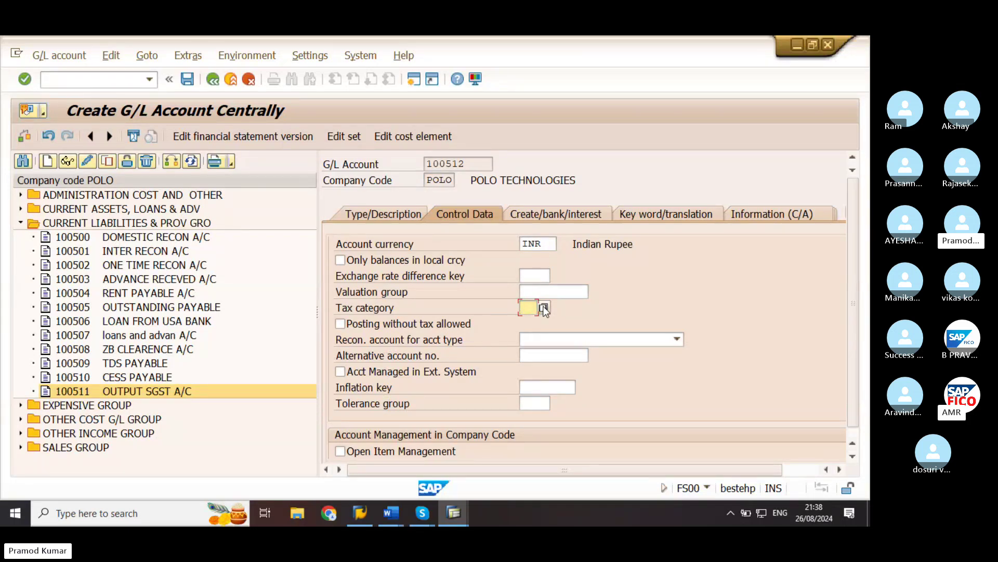
left_click(544, 307)
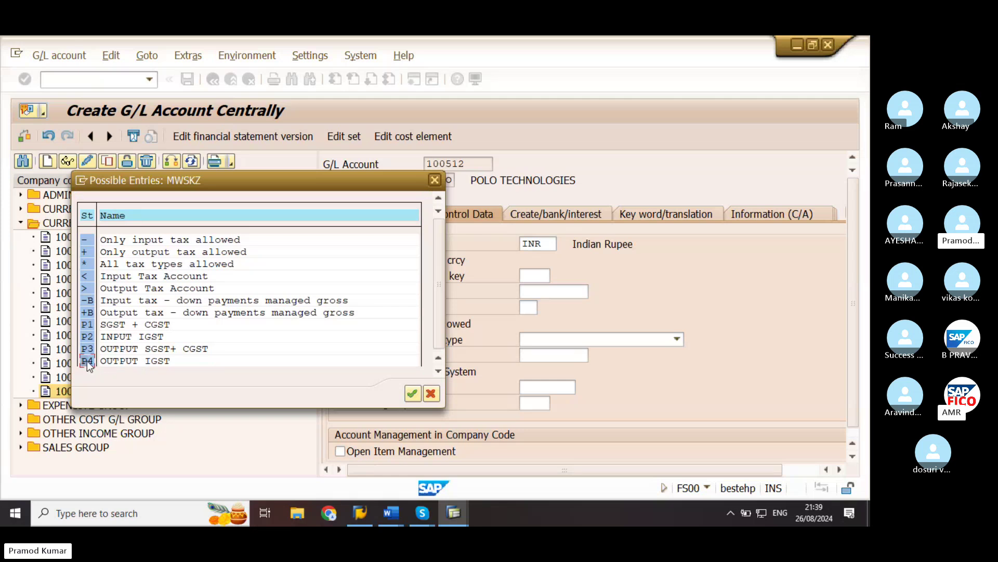
double_click(86, 361)
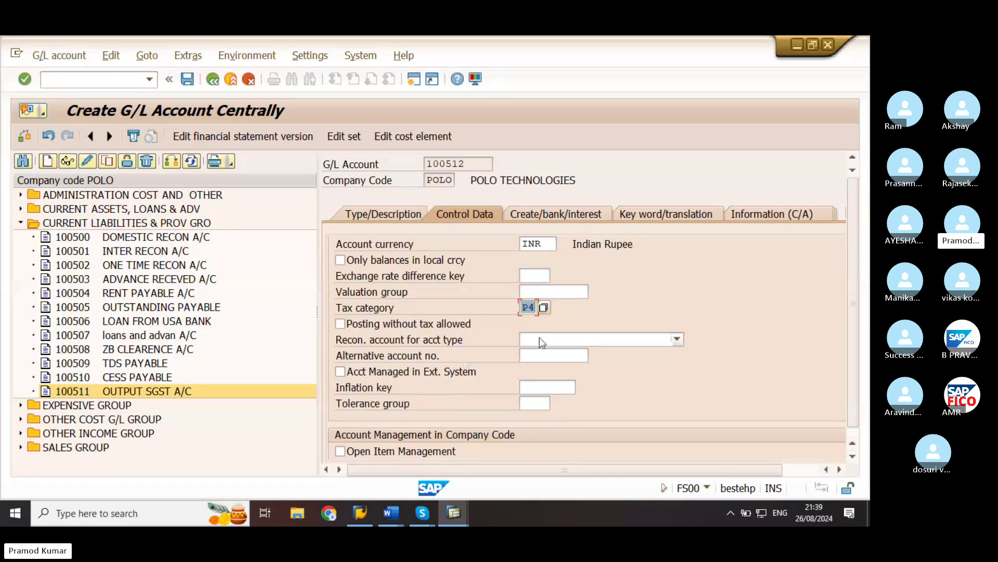
Enable line item display for the CGST account and set its sort key to 001.
scroll(444, 400, "down", 1)
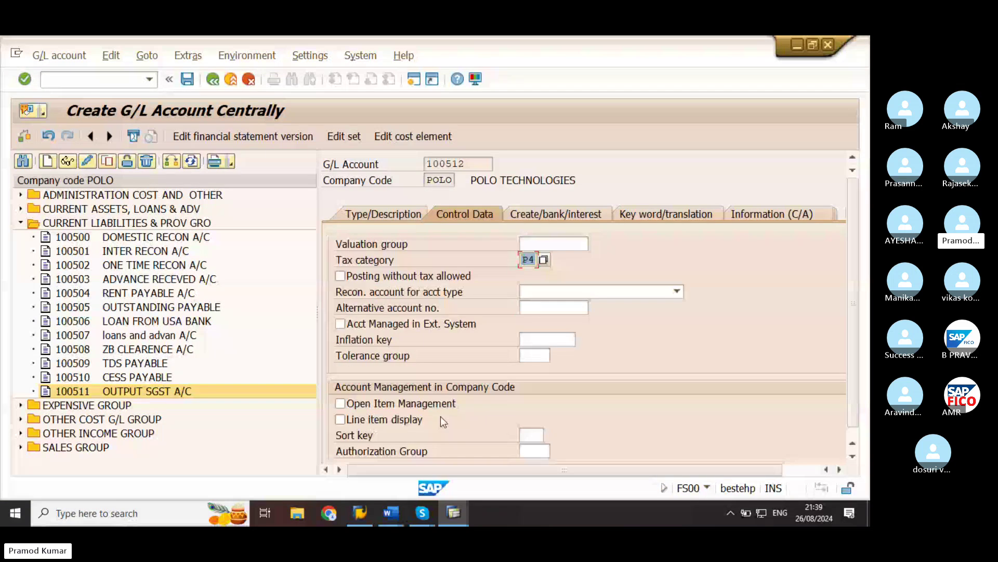
left_click(439, 419)
left_click(528, 435)
type("001")
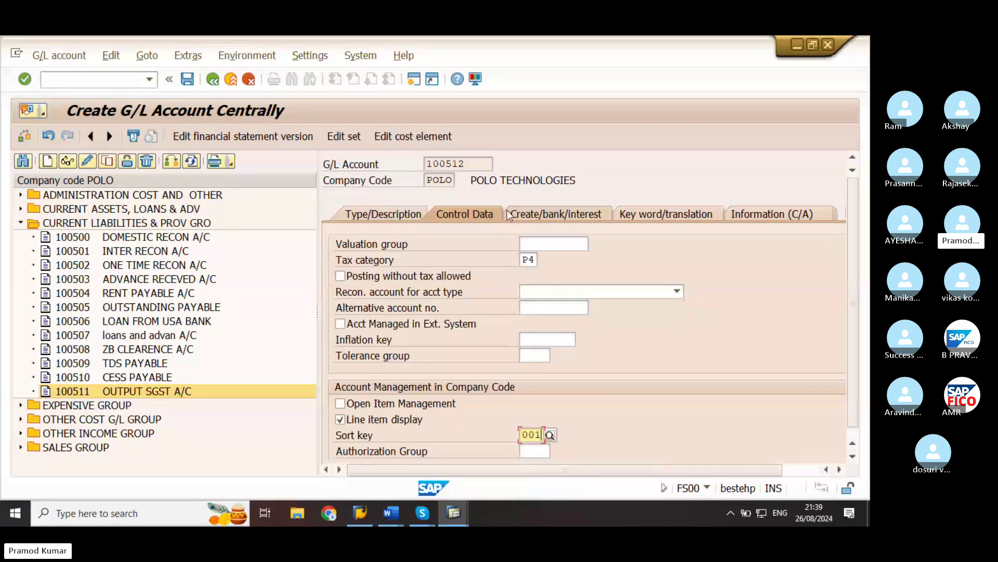
Set the CGST account's field status group for document creation to G001.
left_click(544, 214)
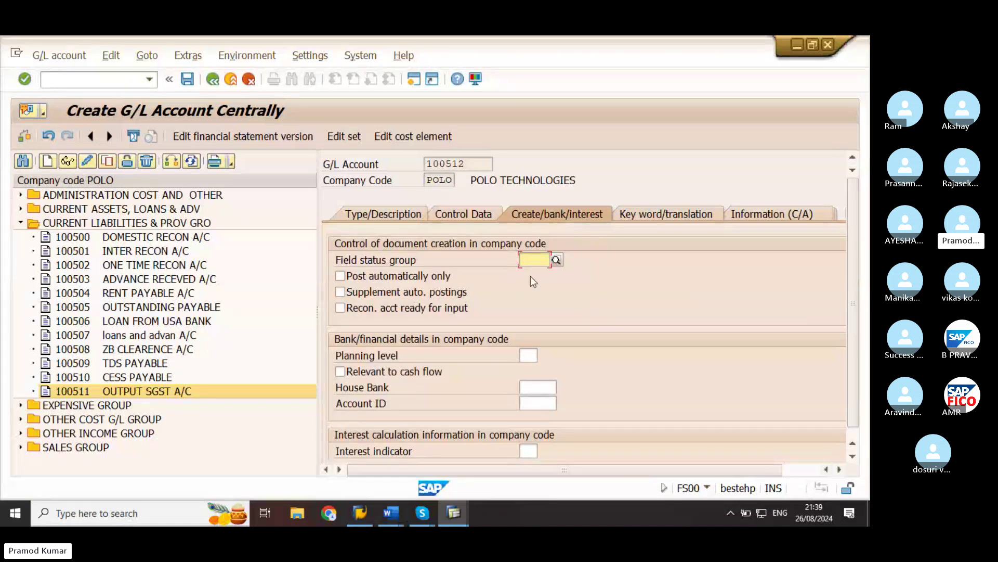
type("G001")
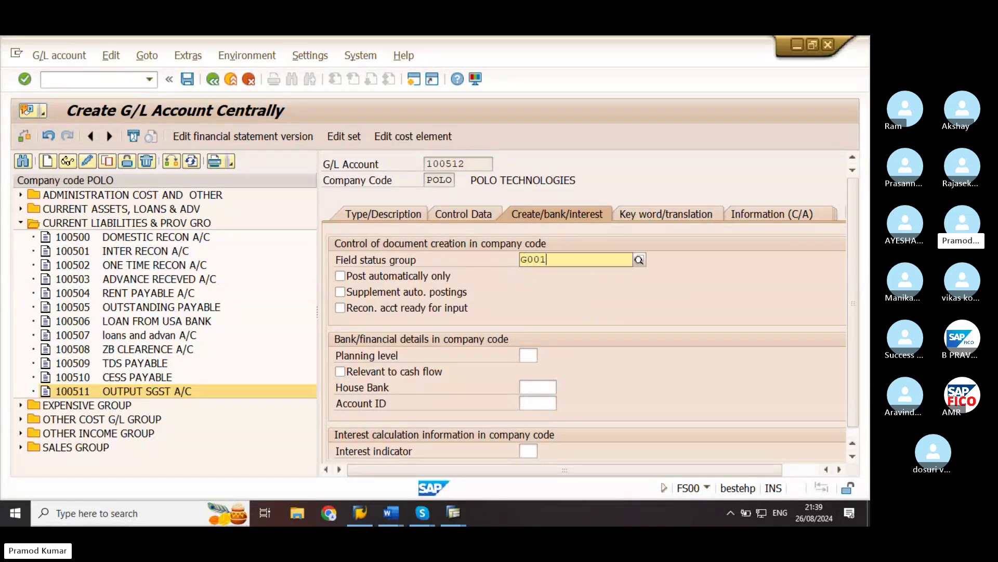
left_click(541, 286)
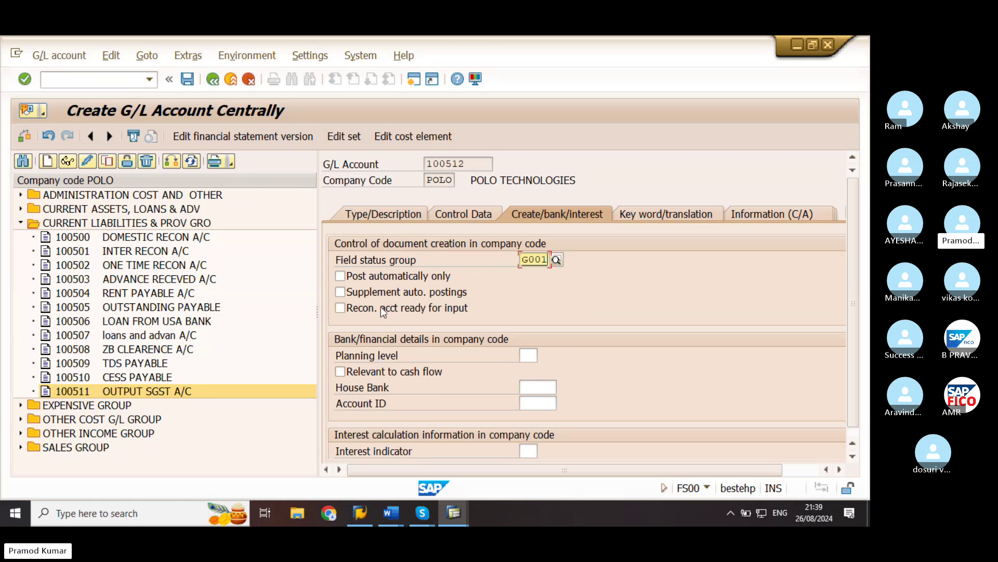
Restrict the CGST account to automatic postings only and save it, accepting the warnings.
left_click(386, 280)
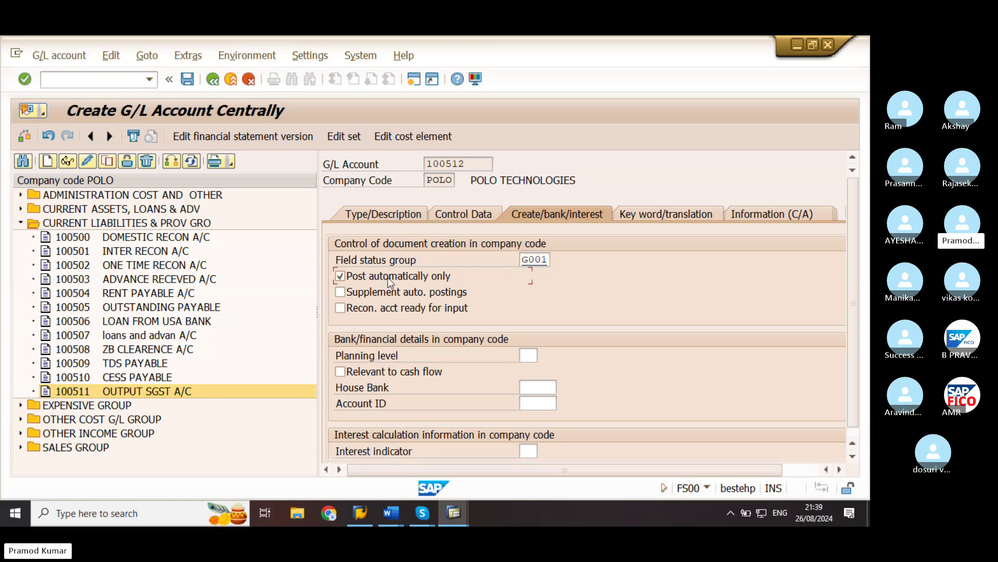
left_click(187, 79)
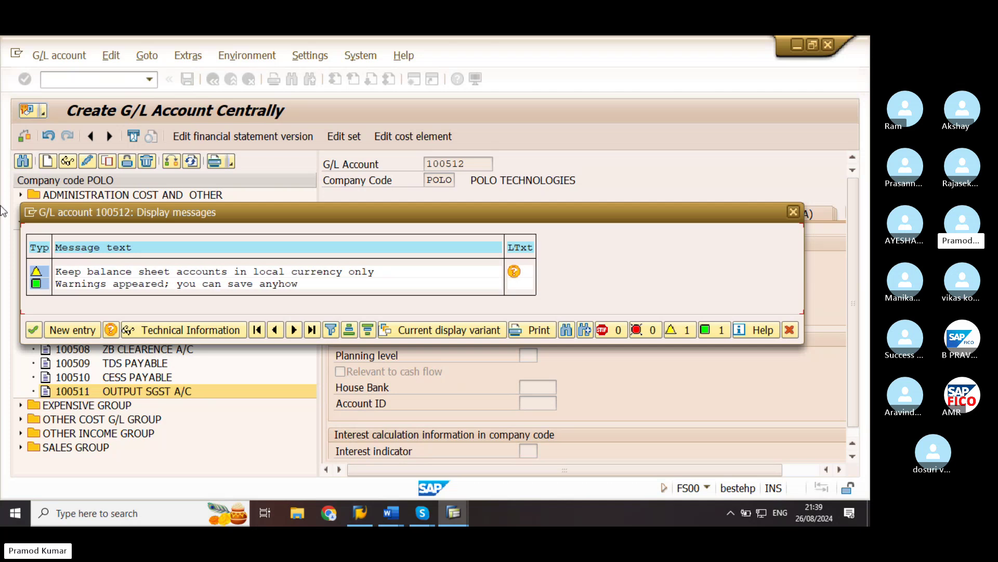
left_click(33, 330)
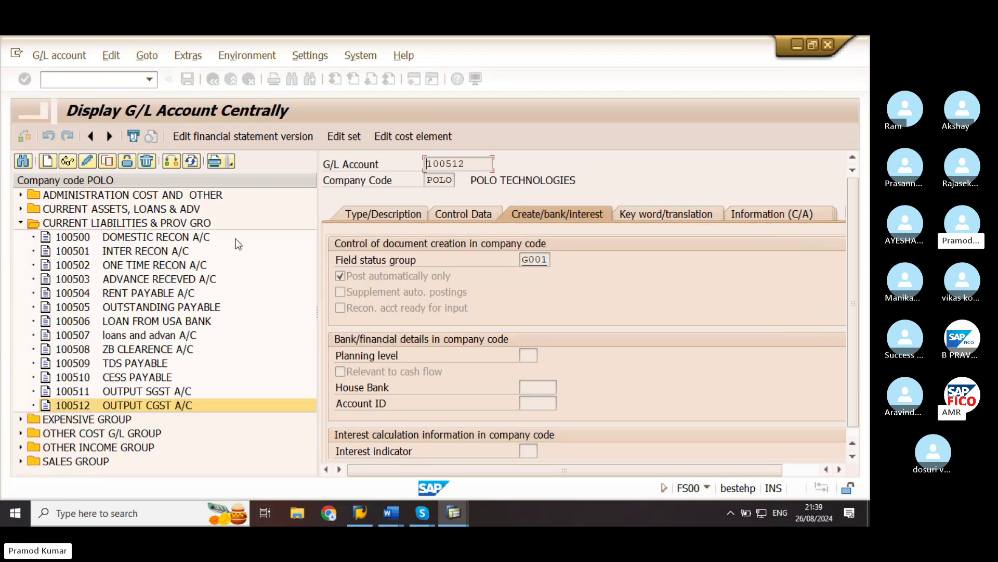
Start creating another G/L account, 100513, in company code POLO.
left_click(193, 161)
left_click_drag(214, 220, 352, 207)
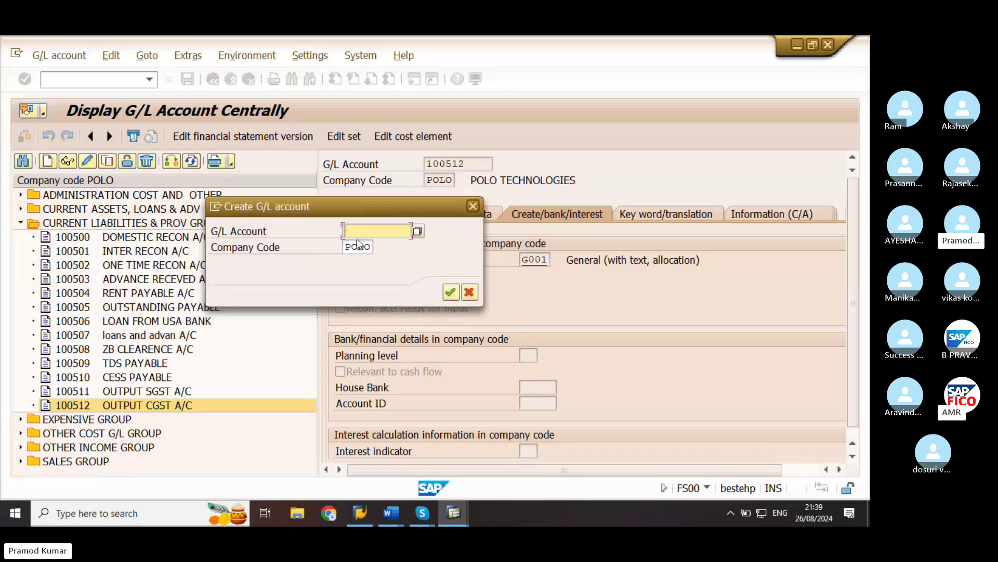
type("100513")
left_click(450, 292)
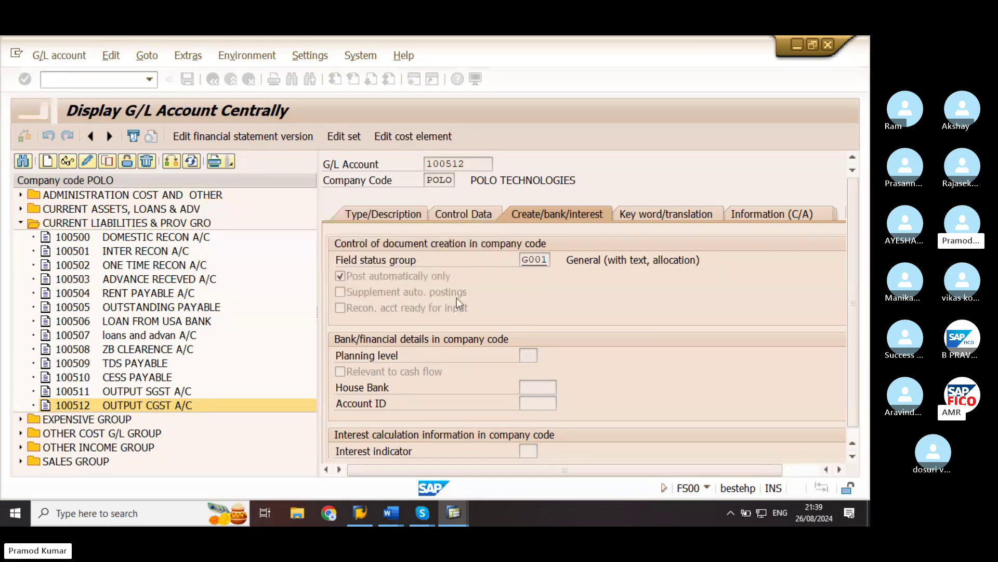
Make account 100513 a balance sheet account in the CURRENT LIABILITIES & PROV GRO account group.
left_click(387, 214)
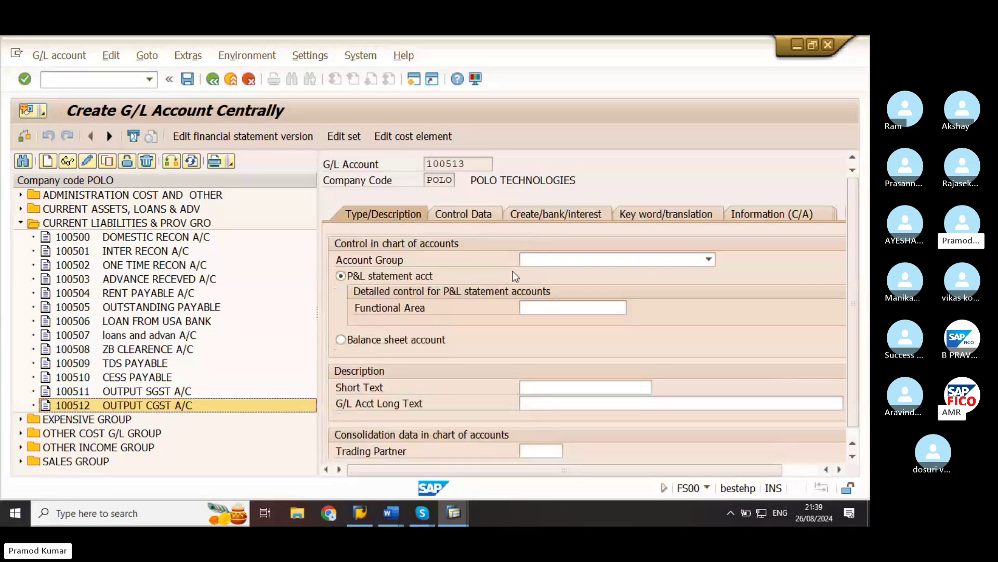
left_click(392, 343)
left_click(551, 258)
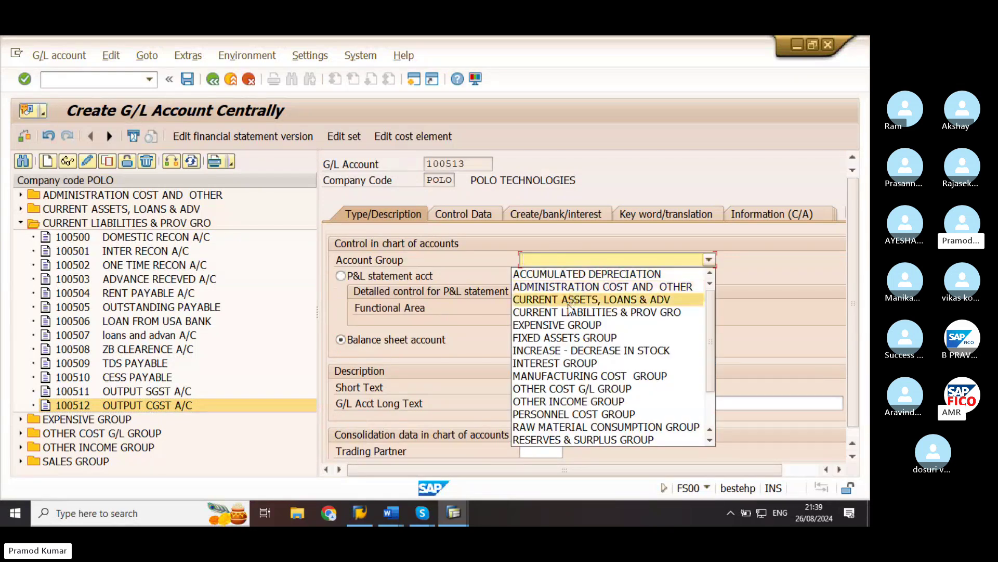
left_click(567, 308)
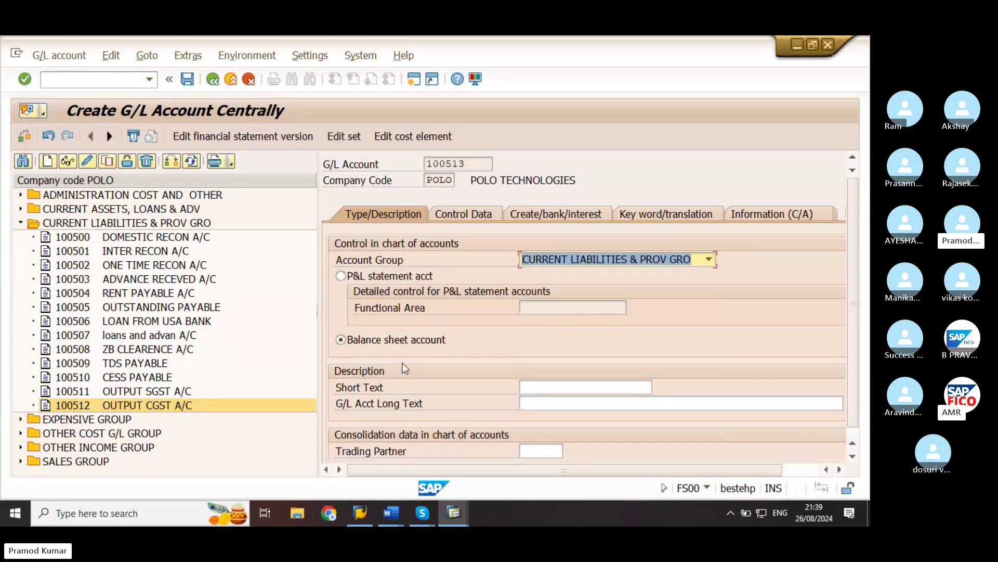
Enter OUTPUT IGST A/C as both the short text and the long text of account 100513.
left_click(547, 388)
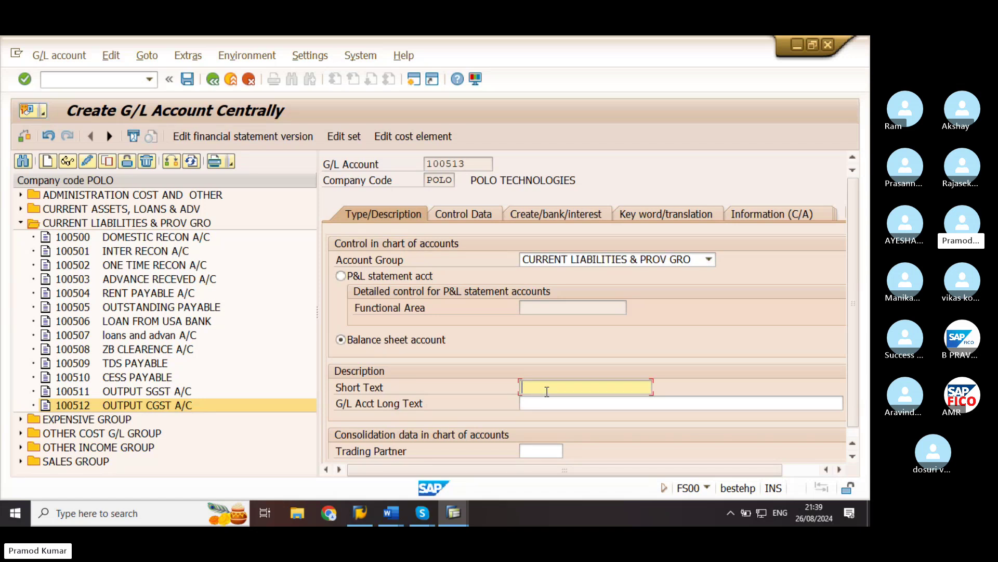
type("OUT")
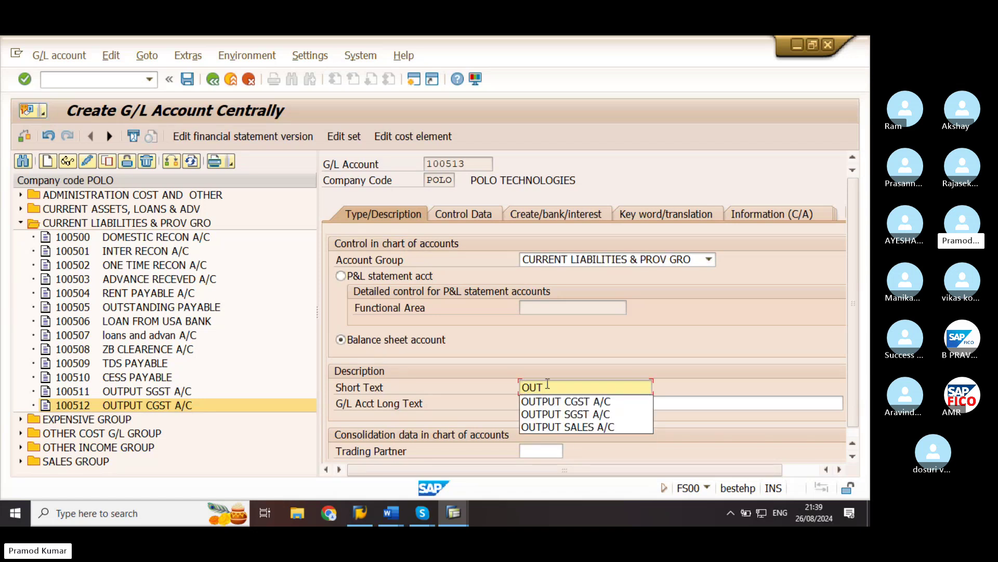
left_click(554, 401)
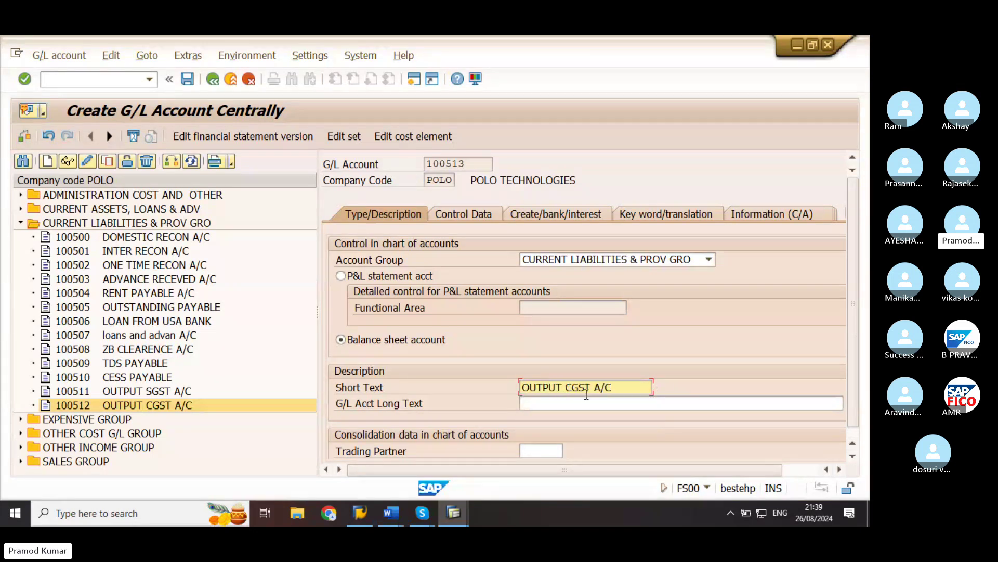
key("shift+Left")
type("I")
left_click_drag(610, 387, 477, 400)
key("ctrl+c")
key("Tab")
key("ctrl+v")
left_click(467, 401)
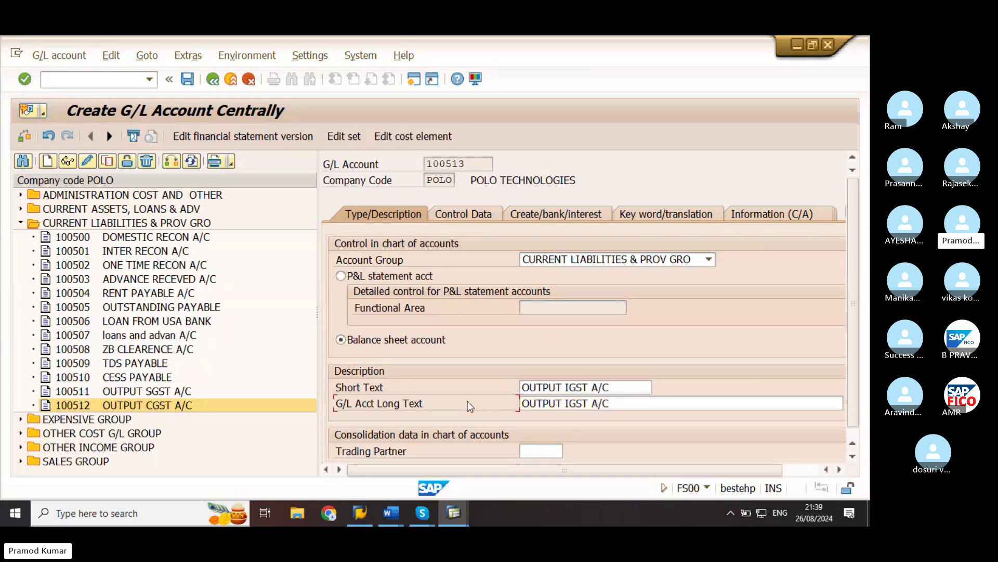
scroll(466, 398, "down", 2)
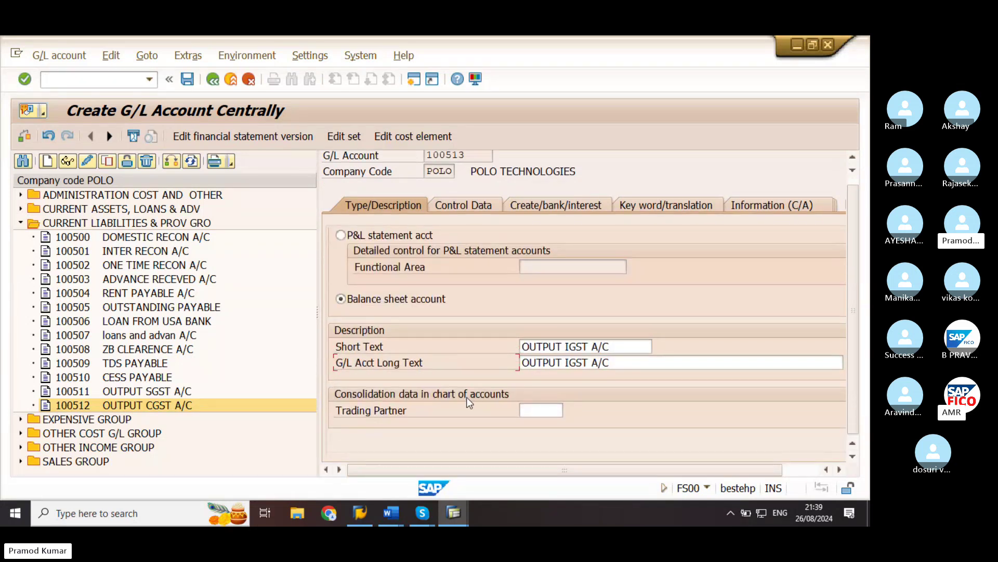
Set the tax category of account 100513 to P4, OUTPUT IGST, in its control data.
left_click(465, 202)
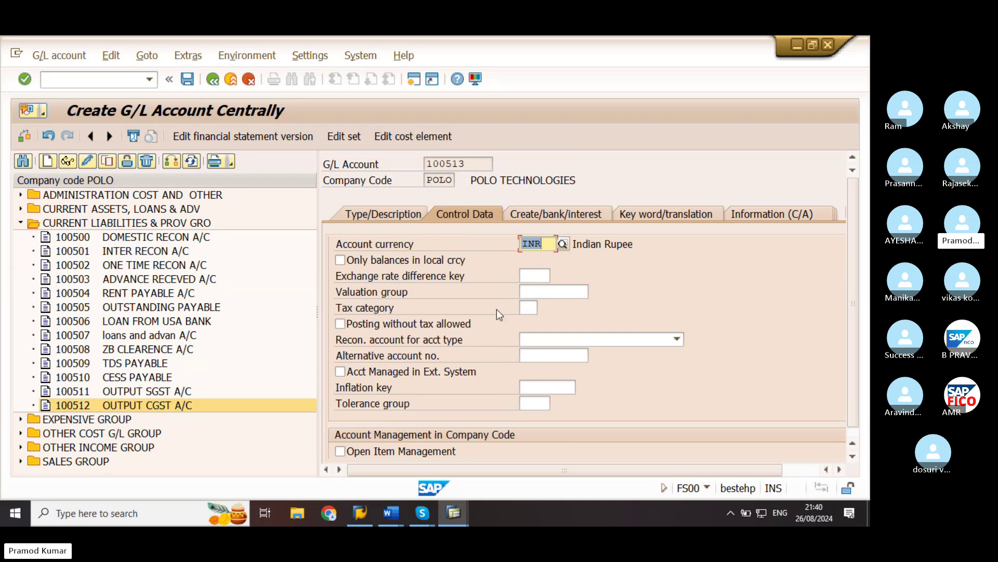
left_click(528, 308)
left_click(542, 308)
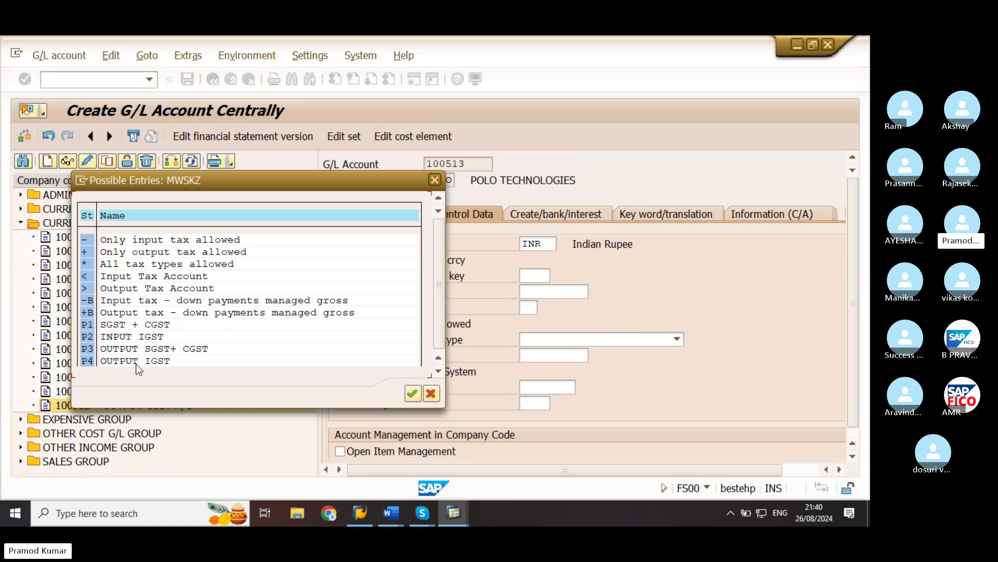
scroll(137, 365, "down", 1)
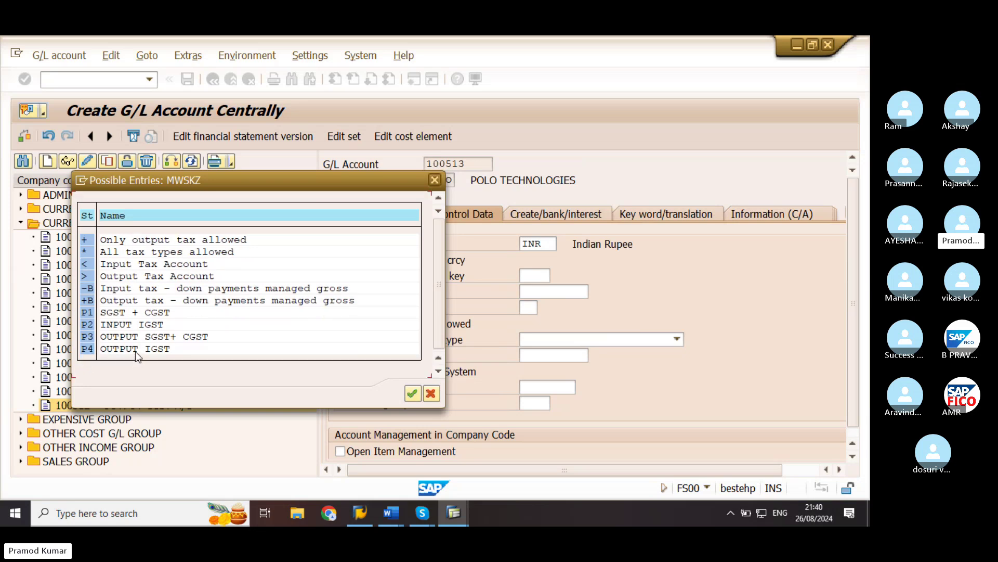
double_click(88, 350)
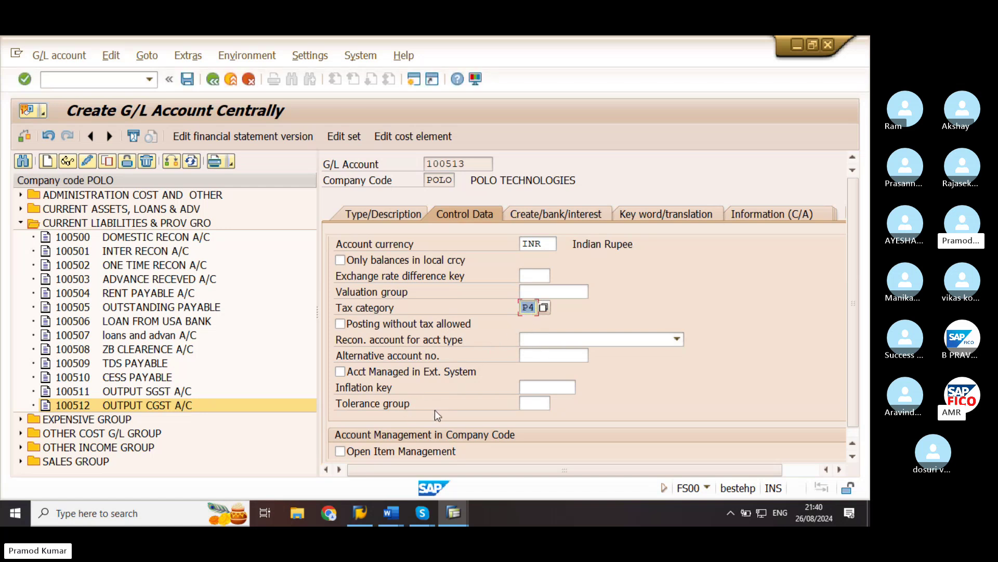
Enable line item display for account 100513 and set its sort key to 001.
scroll(437, 411, "down", 1)
left_click(395, 418)
left_click(533, 434)
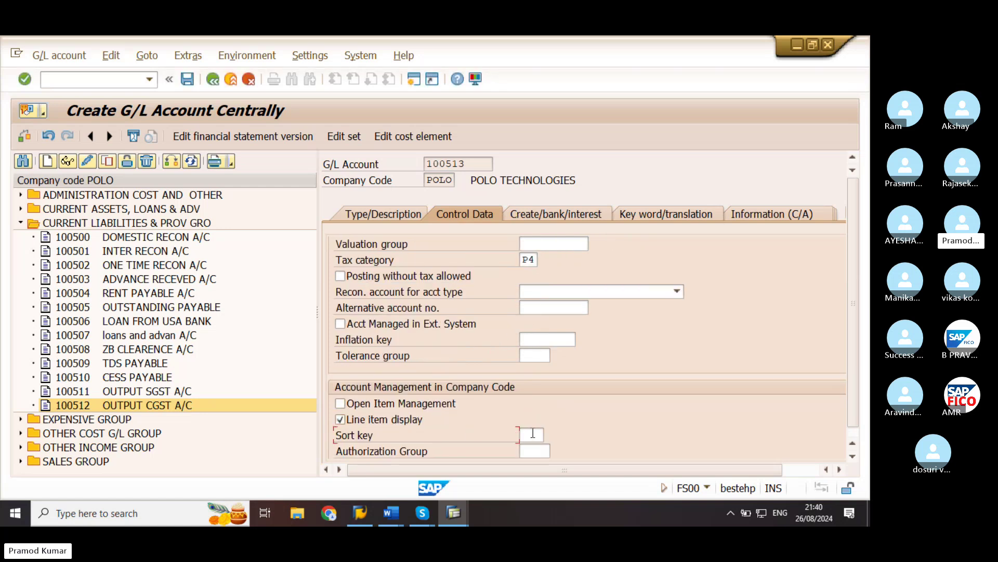
type("001")
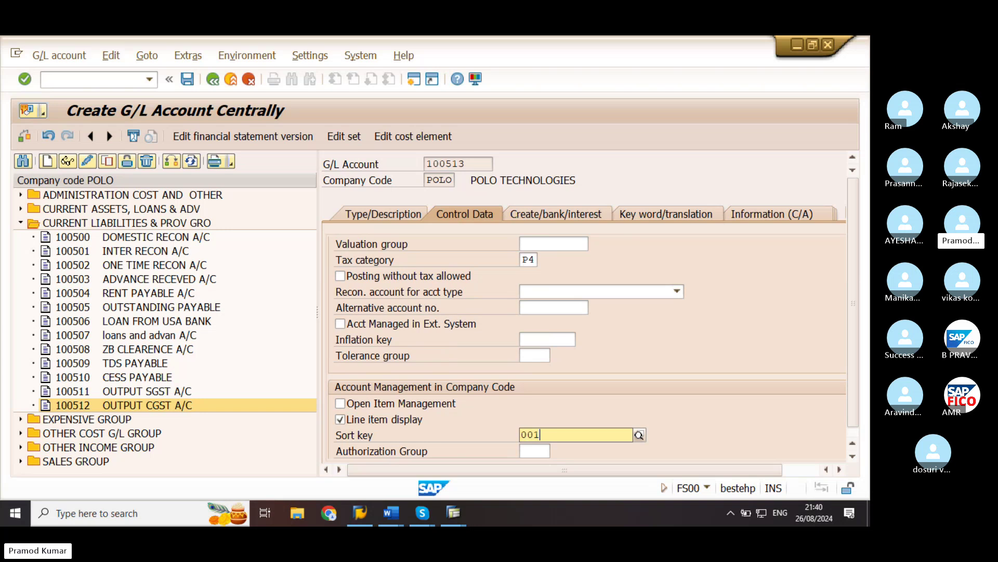
left_click(556, 456)
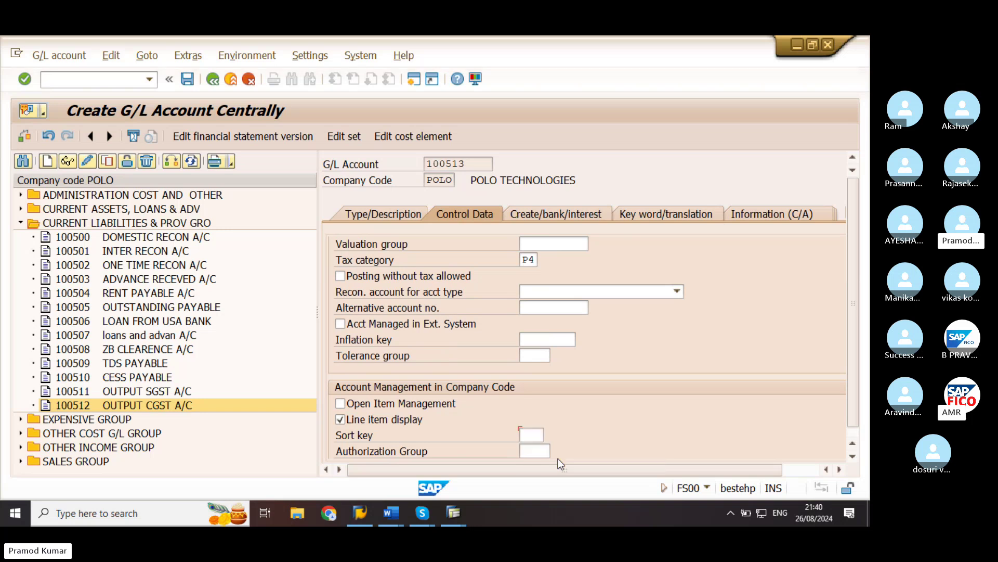
Restrict account 100513 to automatic postings only, assign field status group G001, and save it, accepting the warning.
left_click(539, 218)
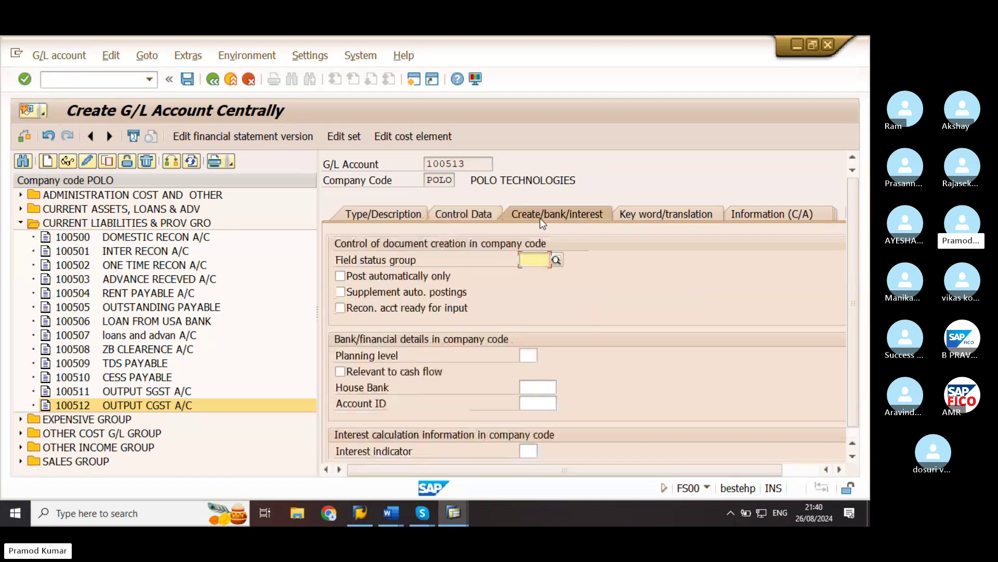
left_click(356, 277)
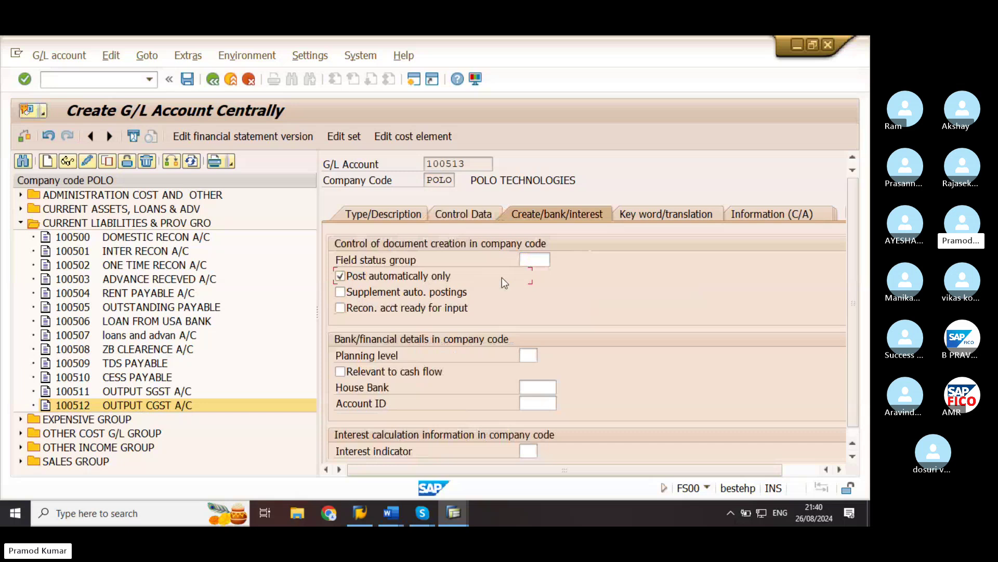
left_click(536, 261)
type("G")
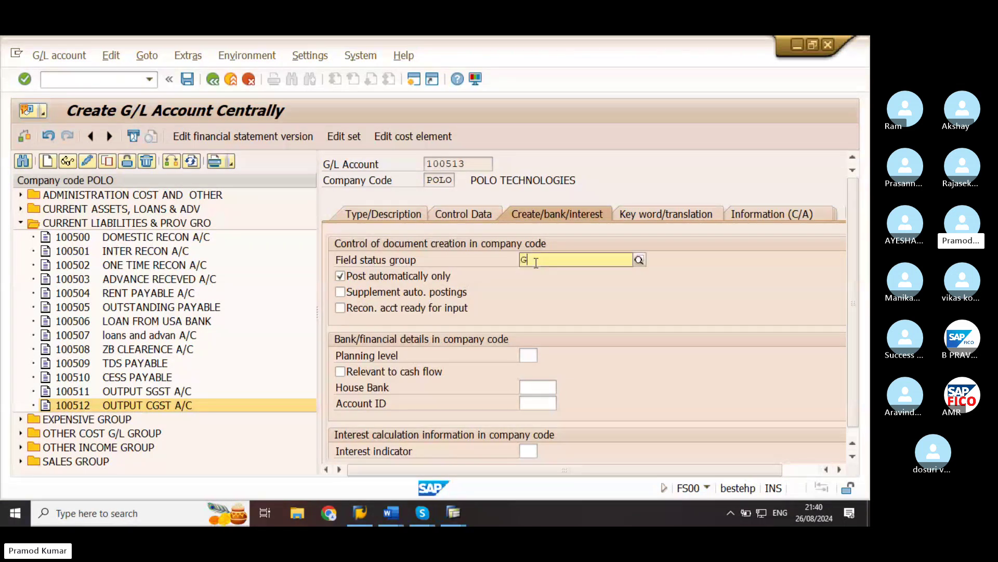
type("001")
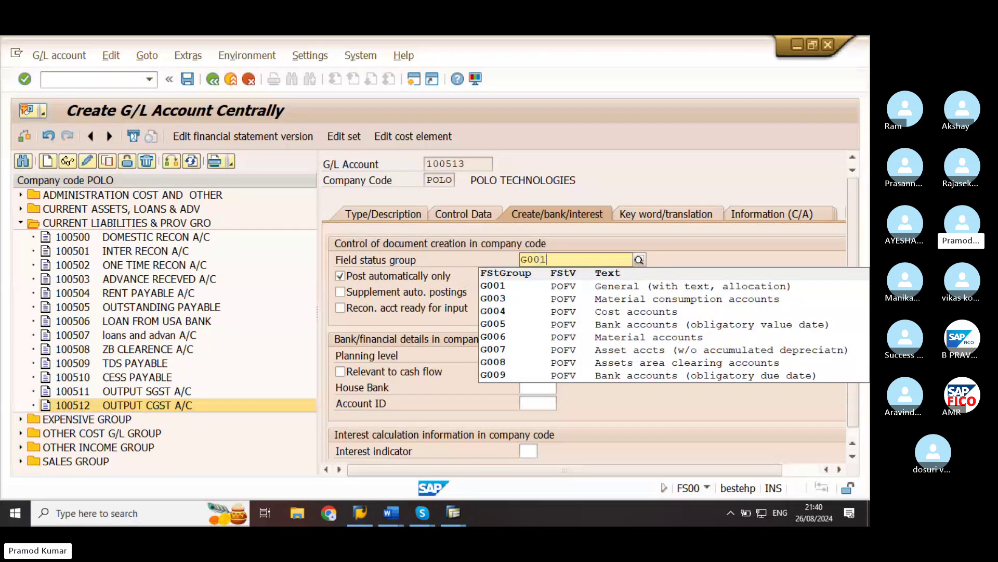
left_click(586, 287)
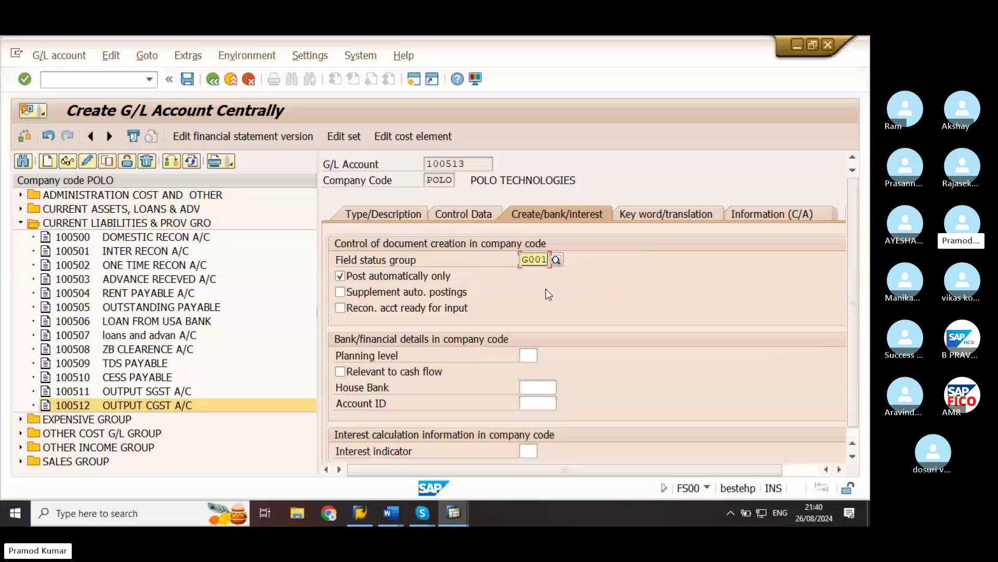
left_click(524, 389)
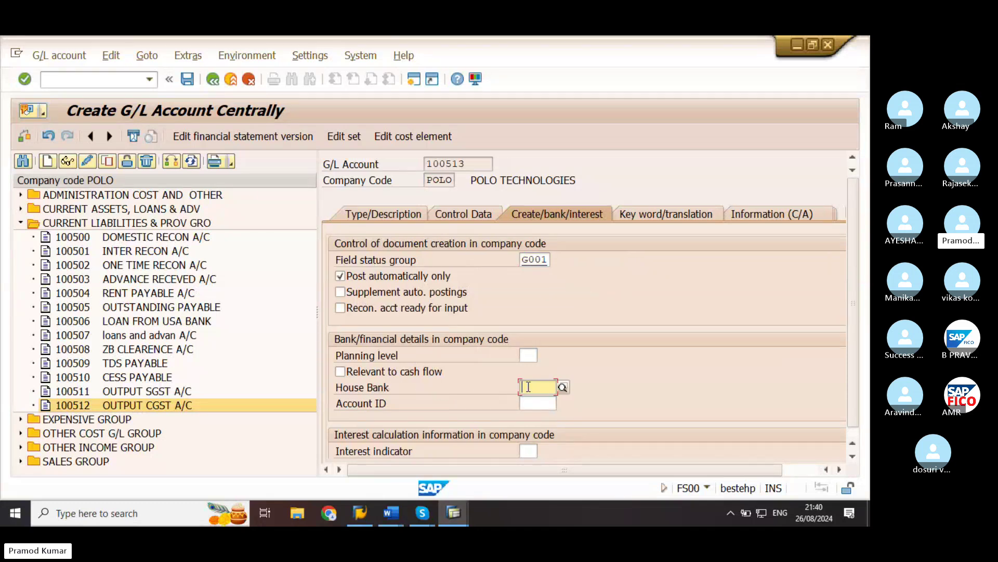
scroll(463, 388, "down", 1)
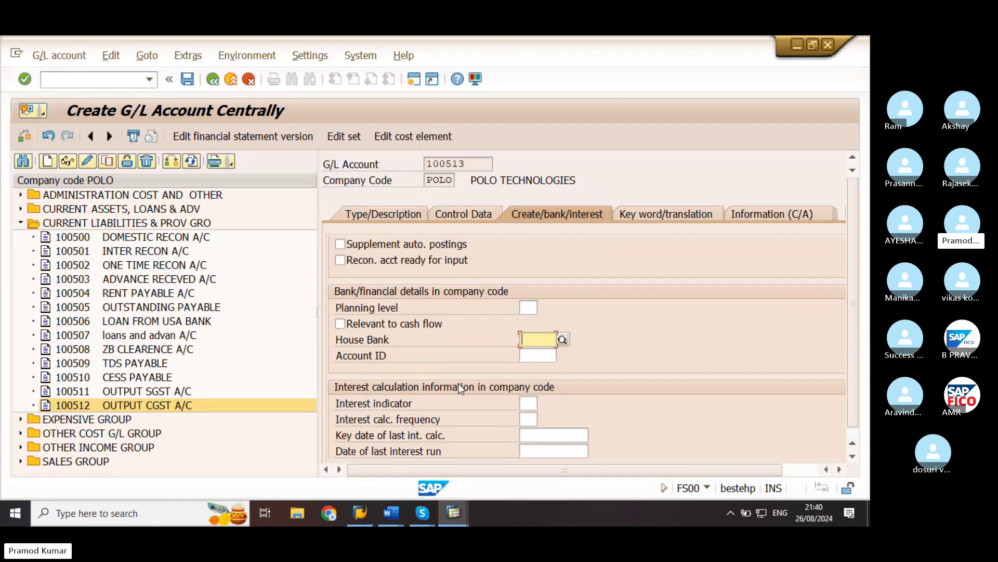
scroll(484, 343, "up", 1)
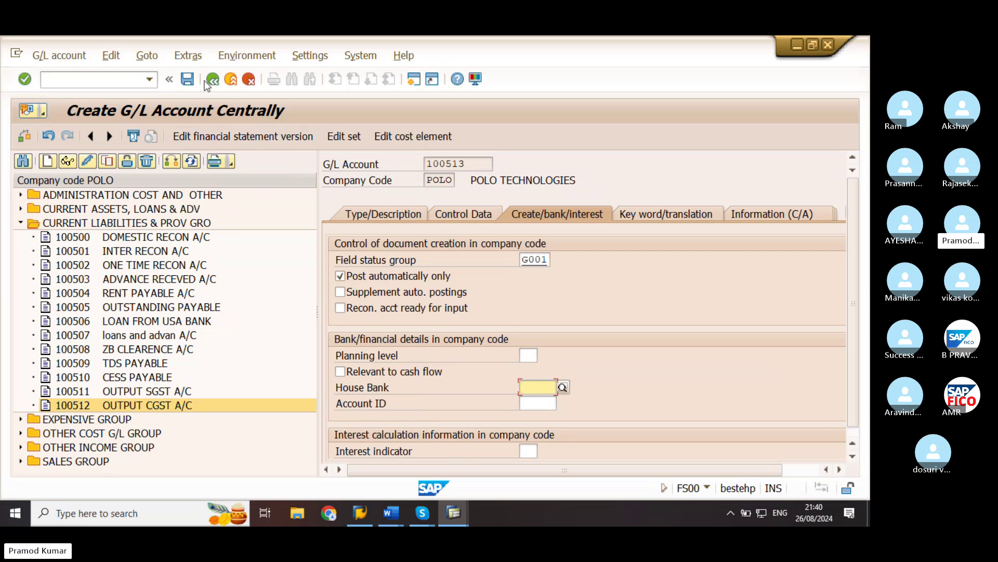
left_click(187, 79)
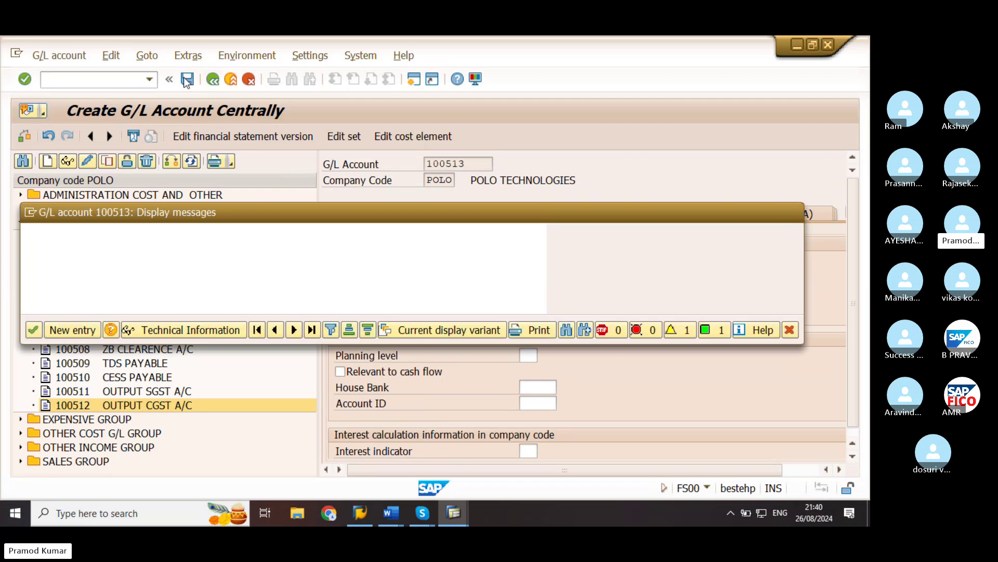
left_click(38, 327)
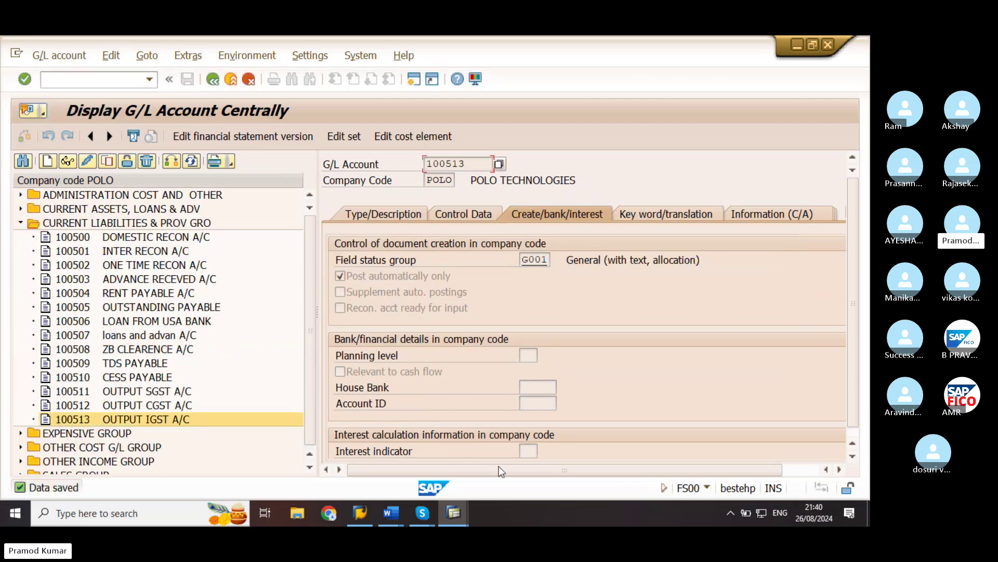
Switch to the Input GST NOT document in Word and check the setup list around the OB40 account assignment entry.
mouse_move(398, 514)
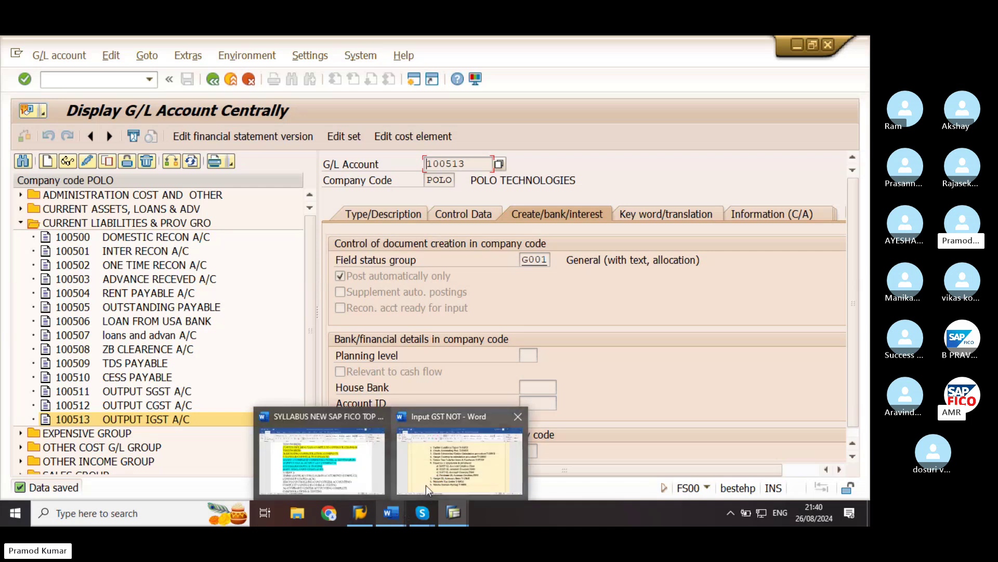
left_click(426, 485)
scroll(378, 381, "down", 1)
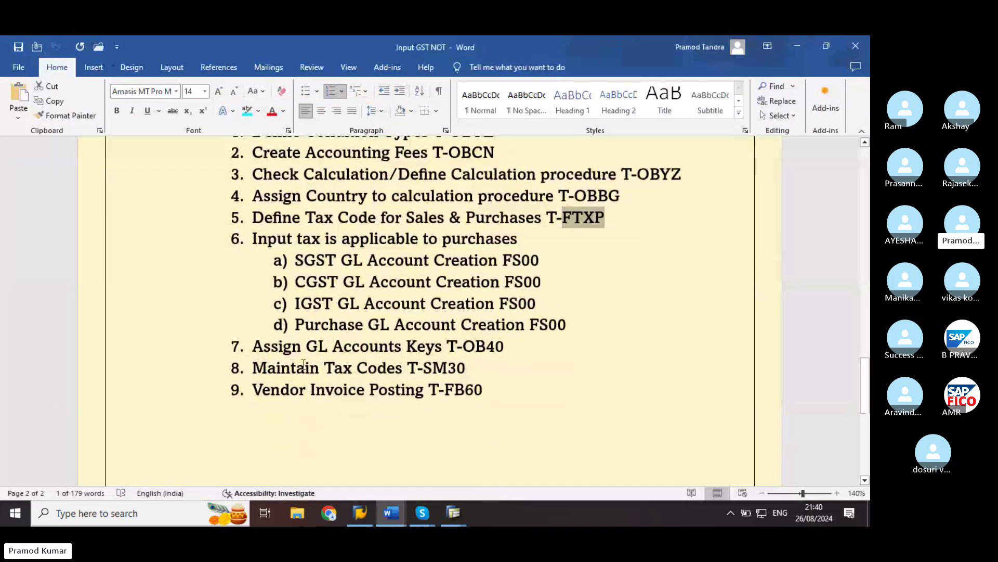
double_click(484, 347)
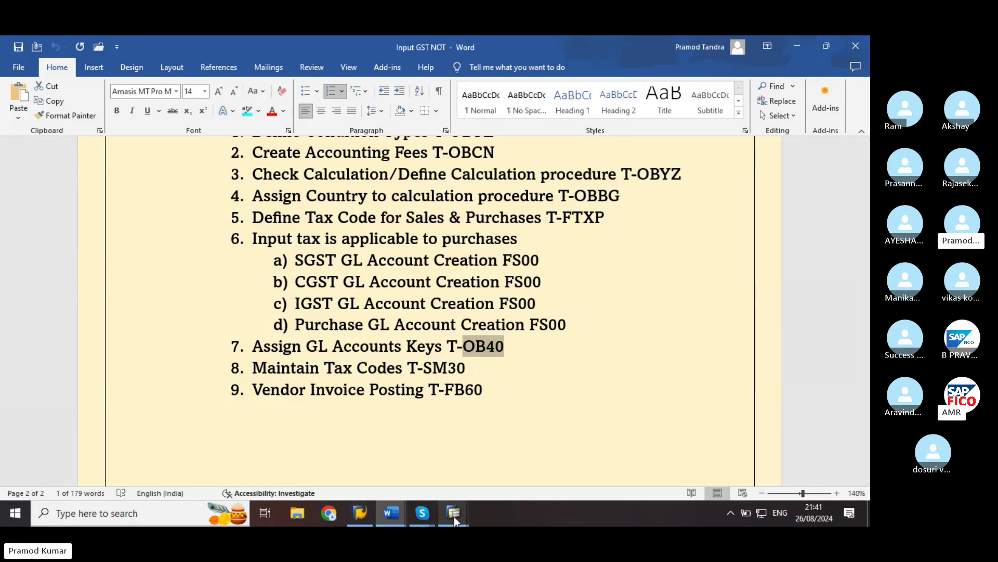
Return to the G/L account display in SAP and check the existing accounts under SALES GROUP.
mouse_move(454, 517)
left_click(523, 464)
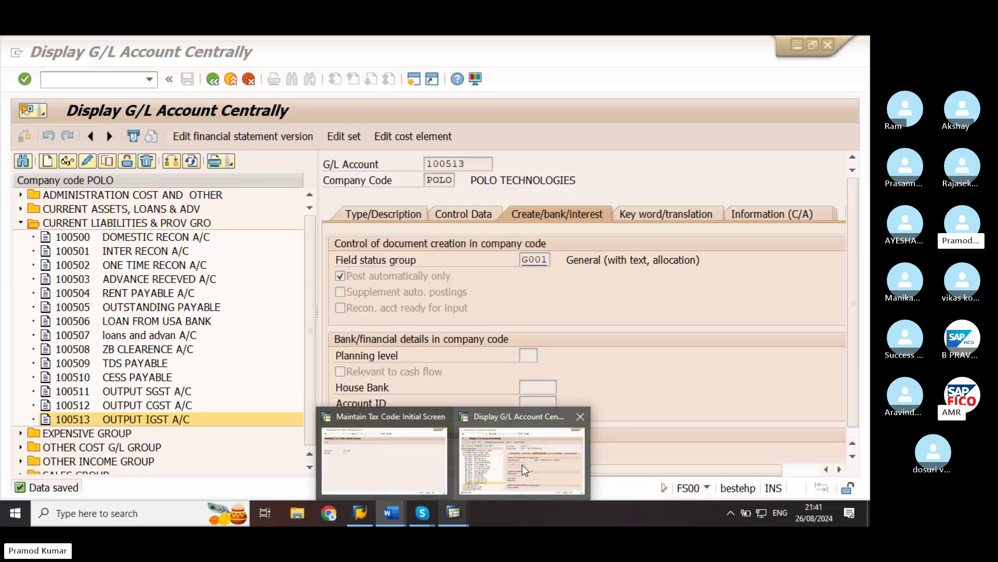
left_click(20, 223)
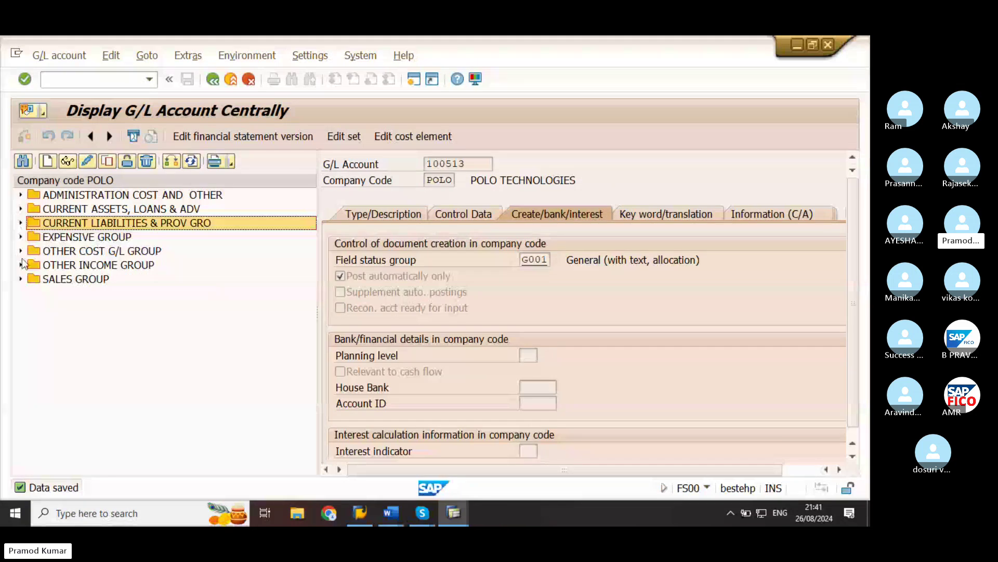
left_click(20, 279)
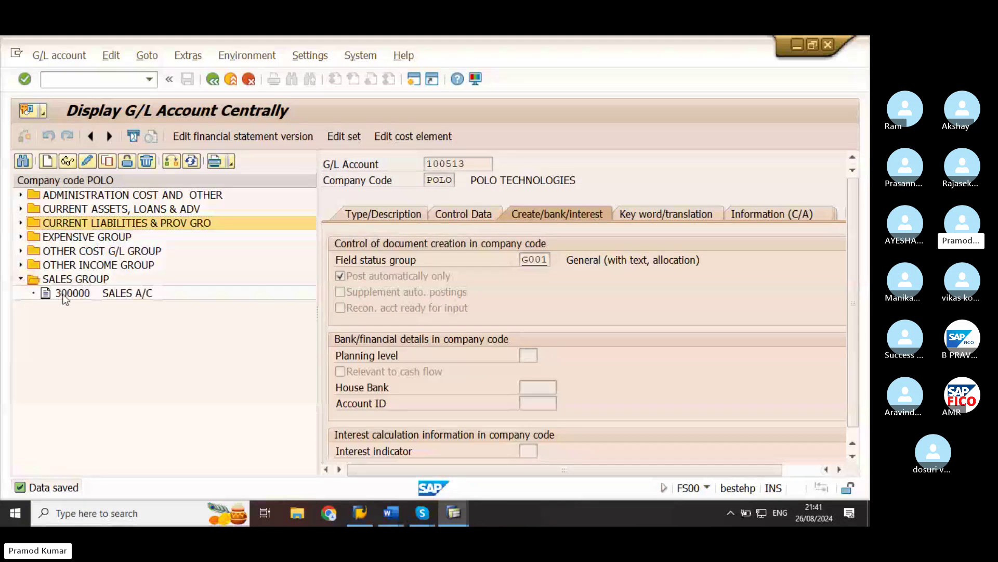
left_click(88, 294)
Start creating G/L account 300001 in company code POLO.
left_click(47, 161)
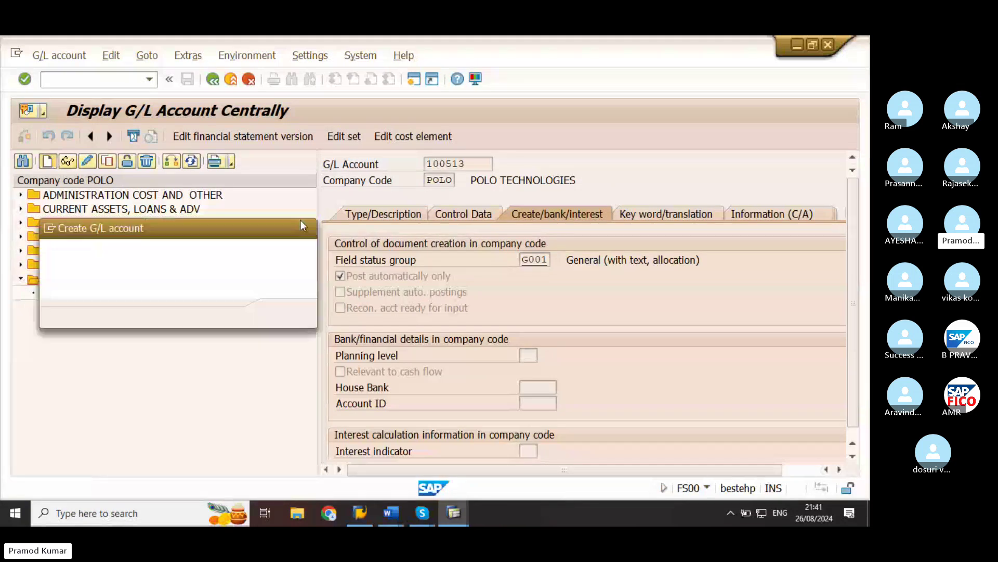
left_click_drag(202, 235, 420, 233)
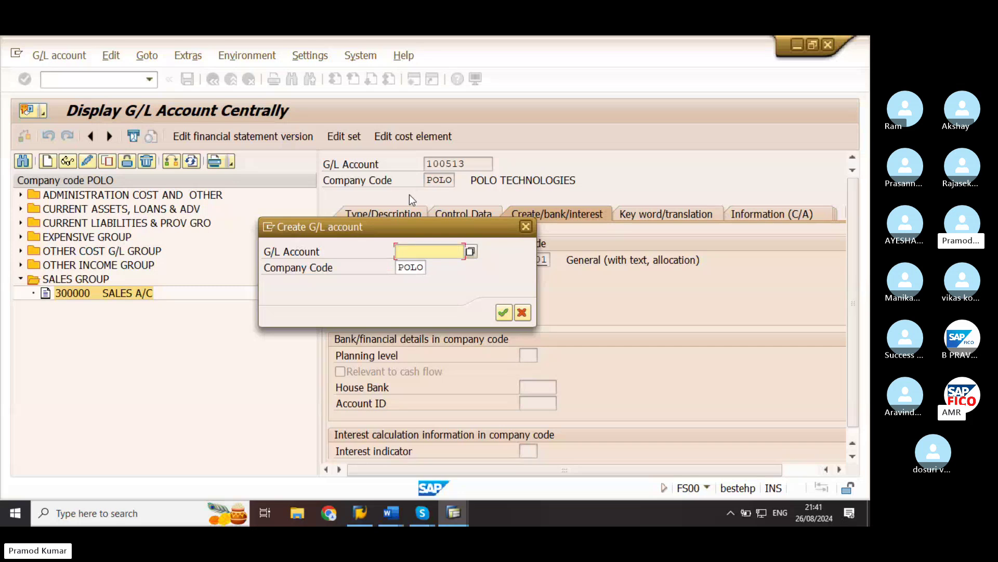
type("3000")
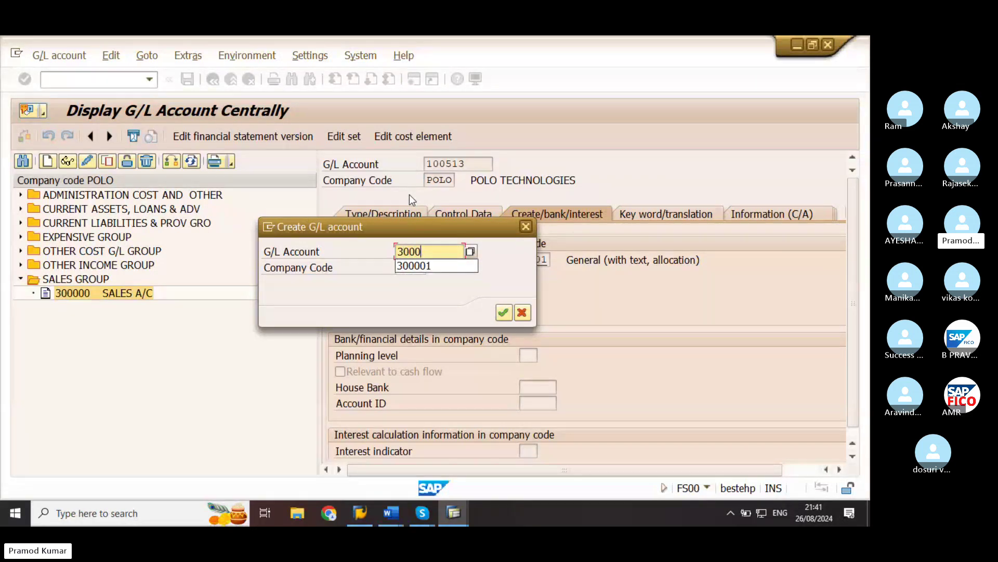
type("01")
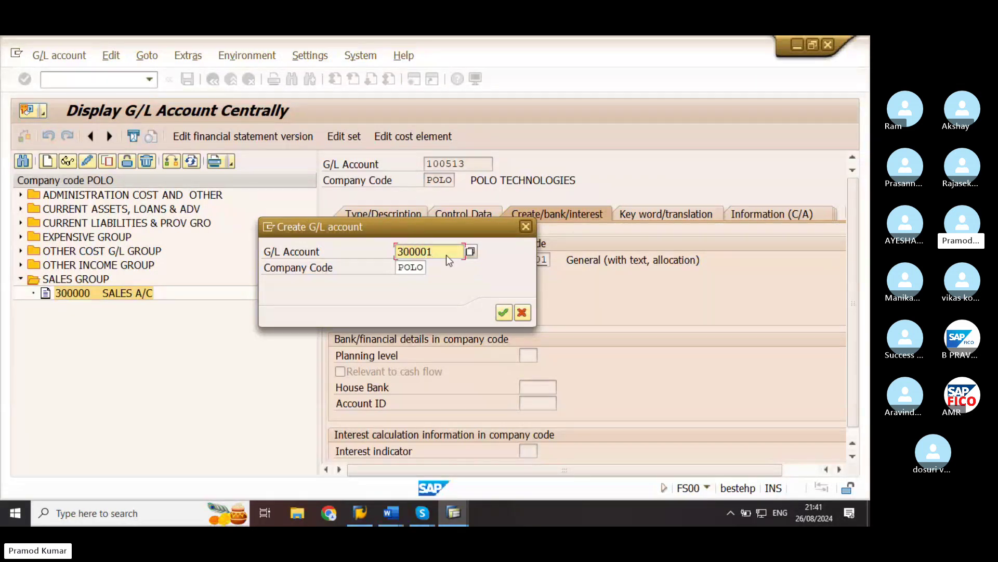
left_click(499, 313)
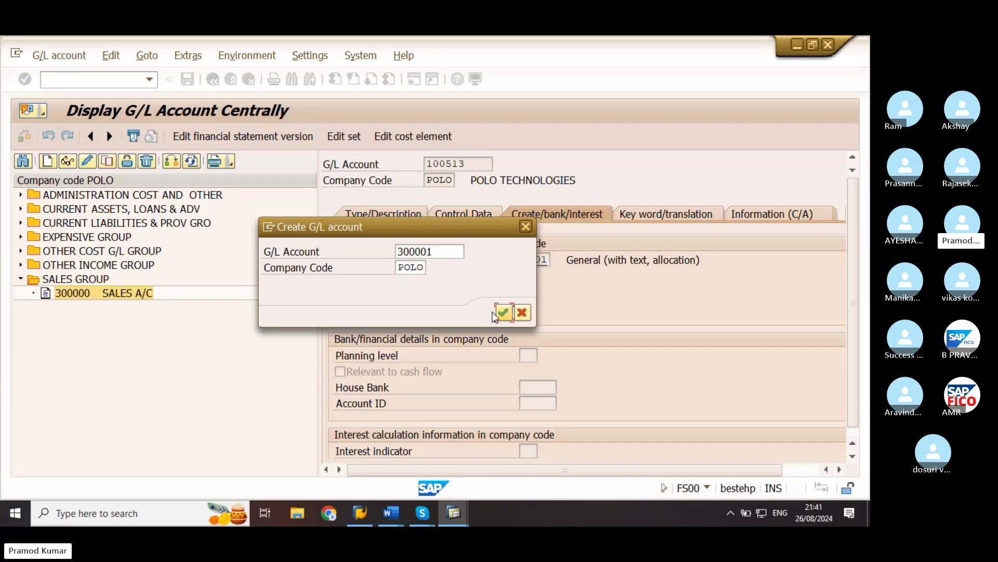
left_click(503, 313)
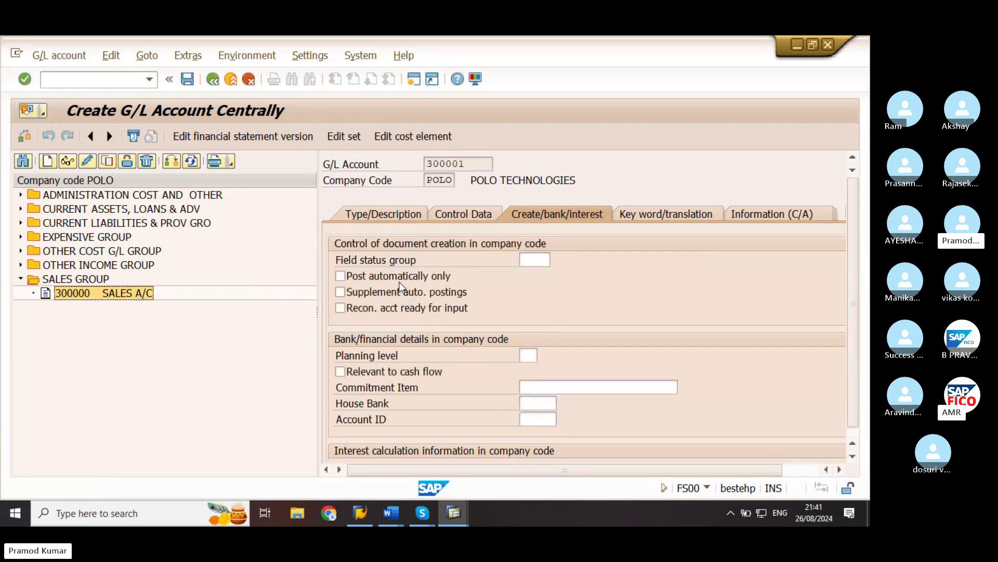
Begin the short text of account 300001 with SA and assign the account to the SALES GROUP account group.
left_click(383, 221)
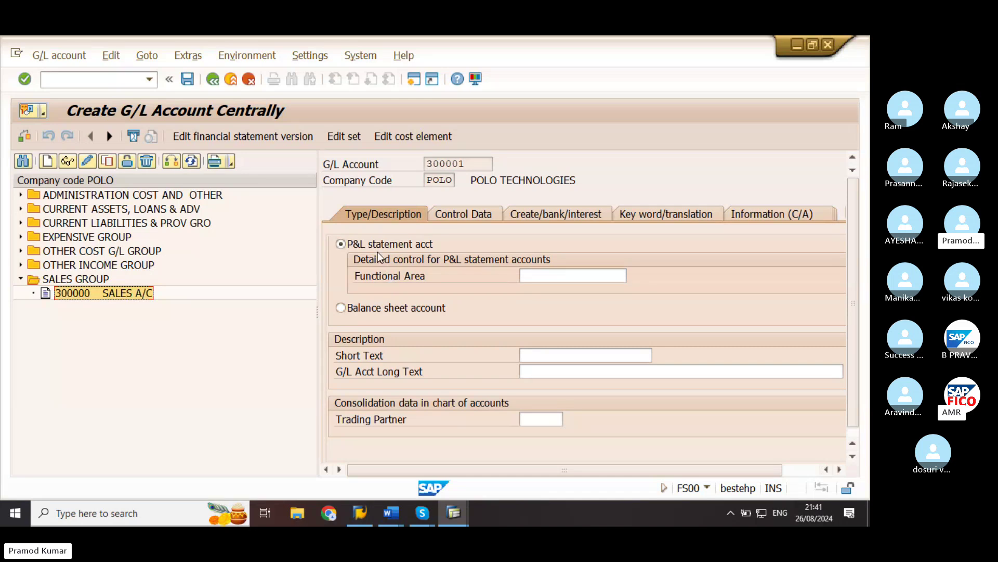
left_click(528, 275)
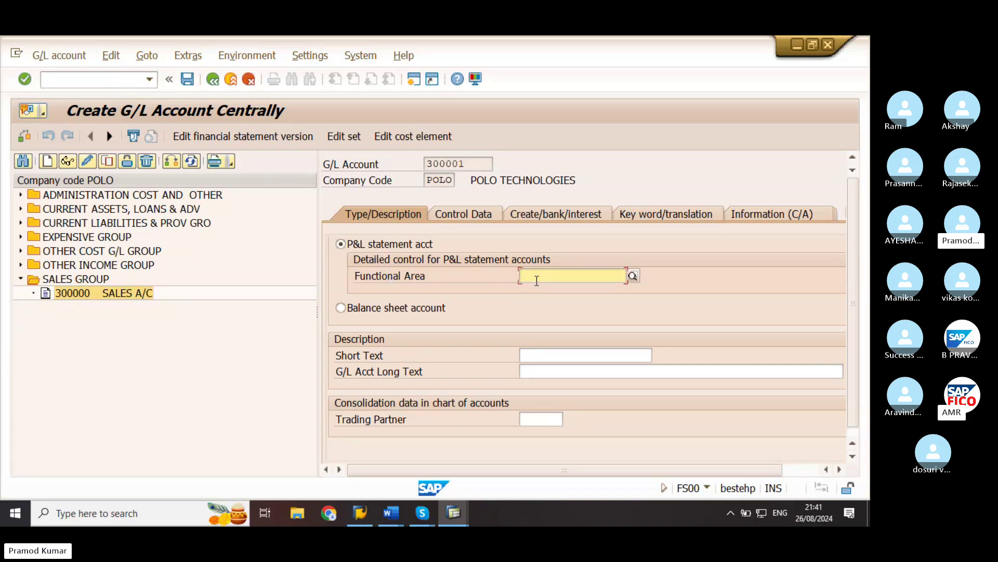
left_click(541, 353)
type("SA")
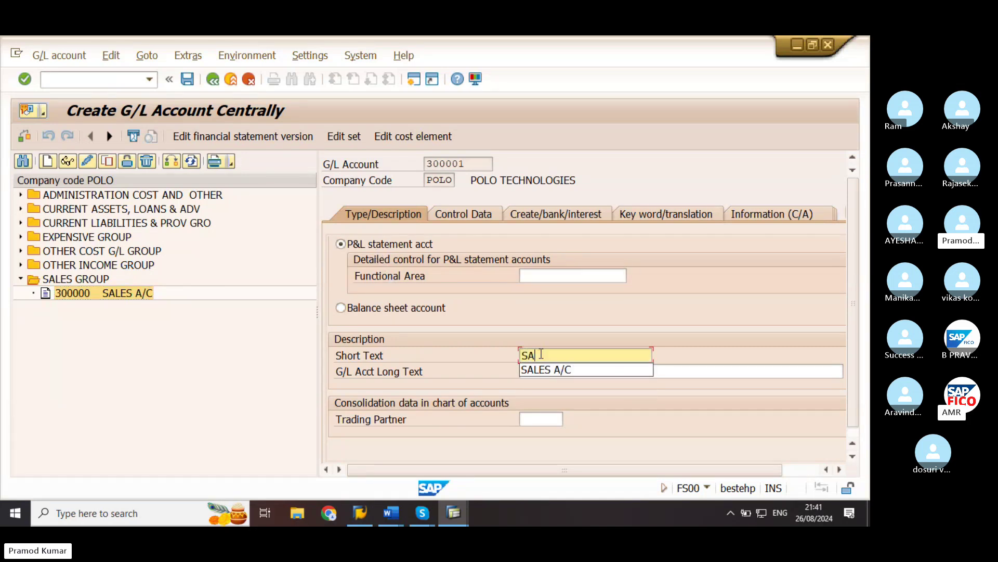
left_click(543, 277)
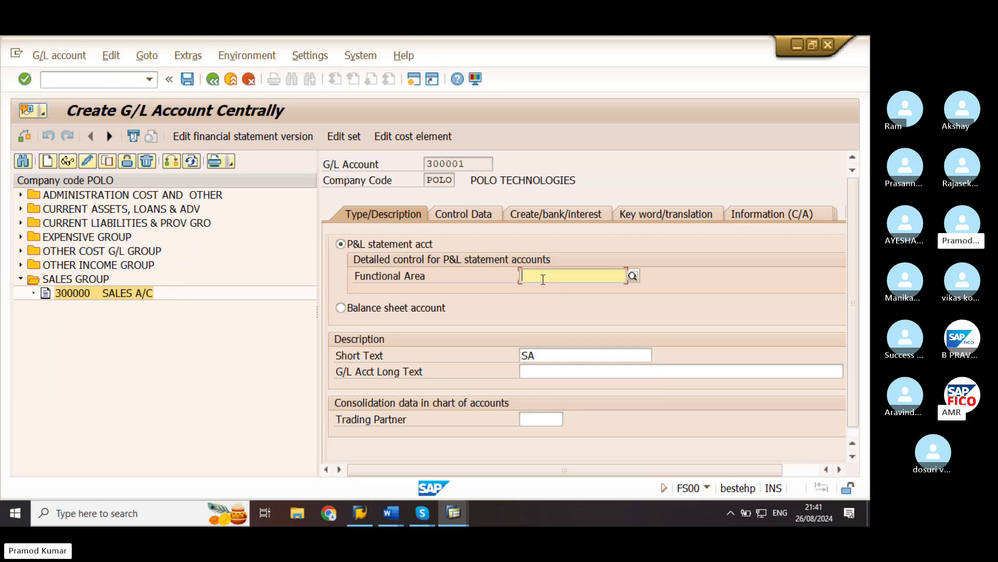
left_click(545, 247)
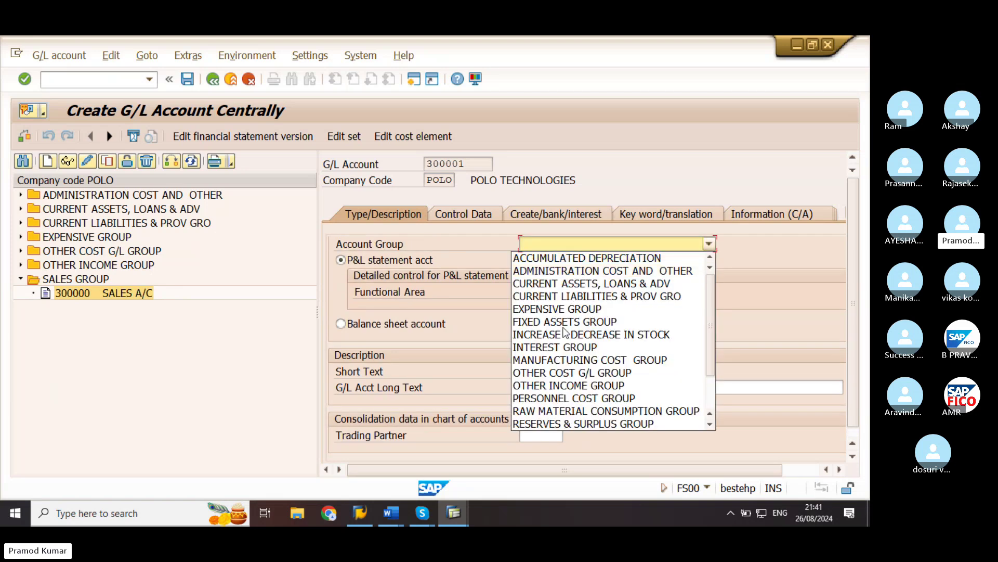
scroll(557, 398, "down", 2)
left_click(546, 372)
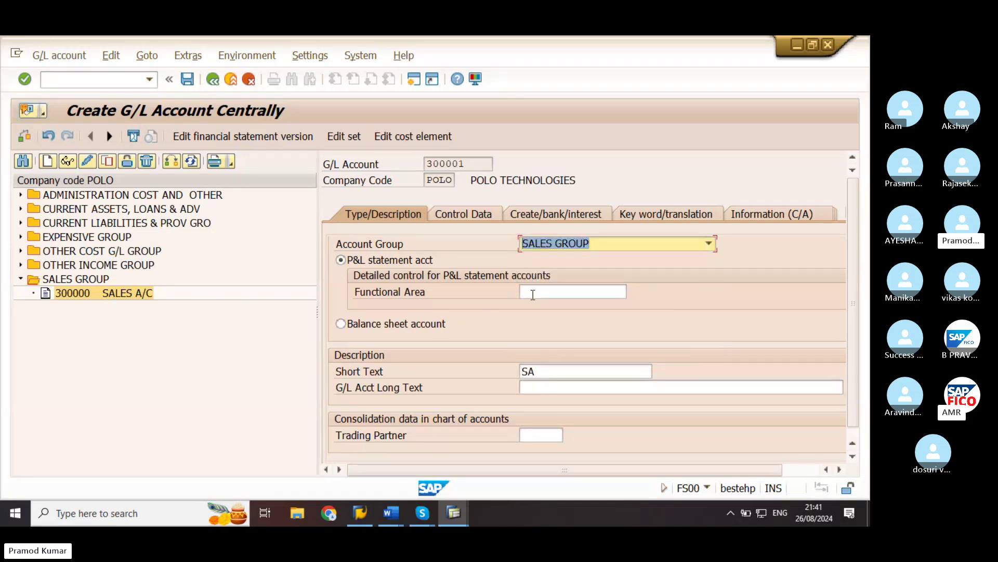
Complete the short text of account 300001 as SALES 2 A/C and enter the same name as its long text.
left_click(545, 369)
type("L")
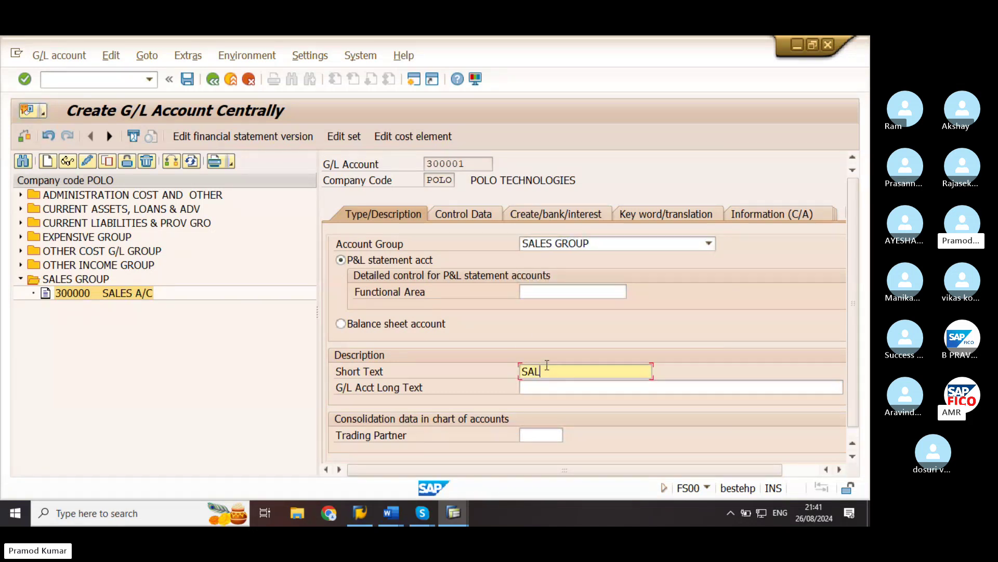
type("ES")
left_click(545, 386)
type("2 A/C")
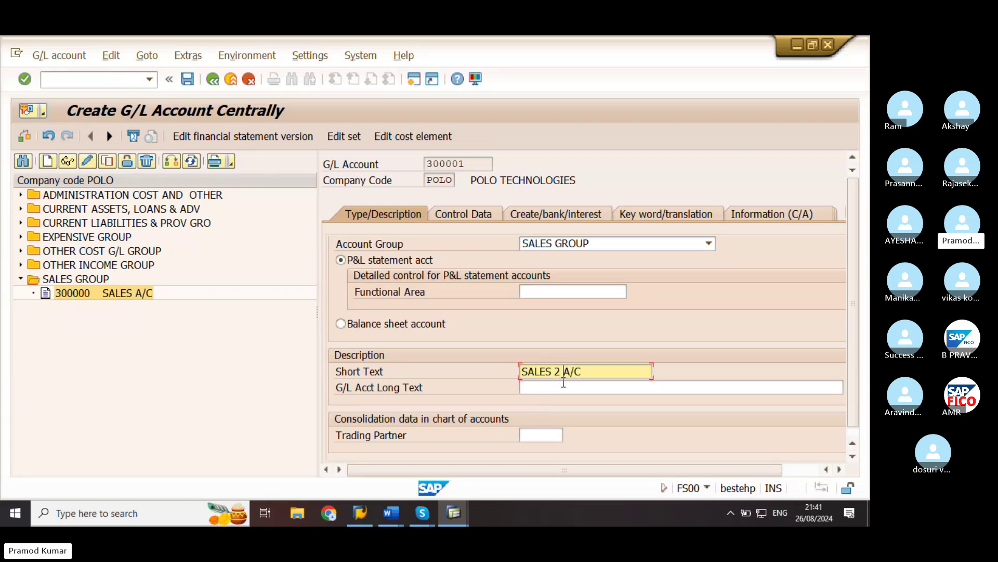
left_click(534, 388)
type("SALES 2 A/C")
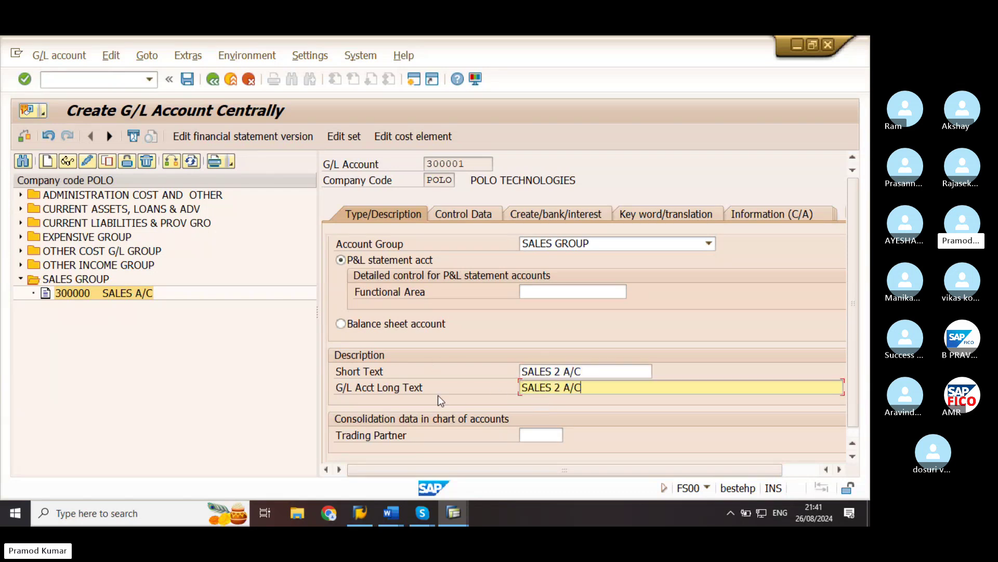
key("Tab")
key("Return")
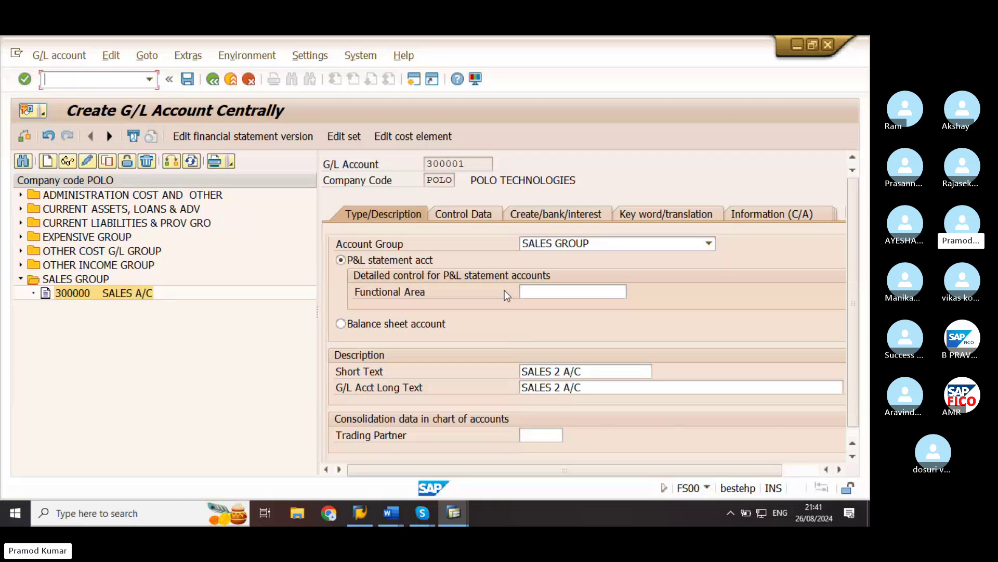
Set the tax category of account 300001 to * (all tax types allowed) and allow posting without tax.
left_click(460, 215)
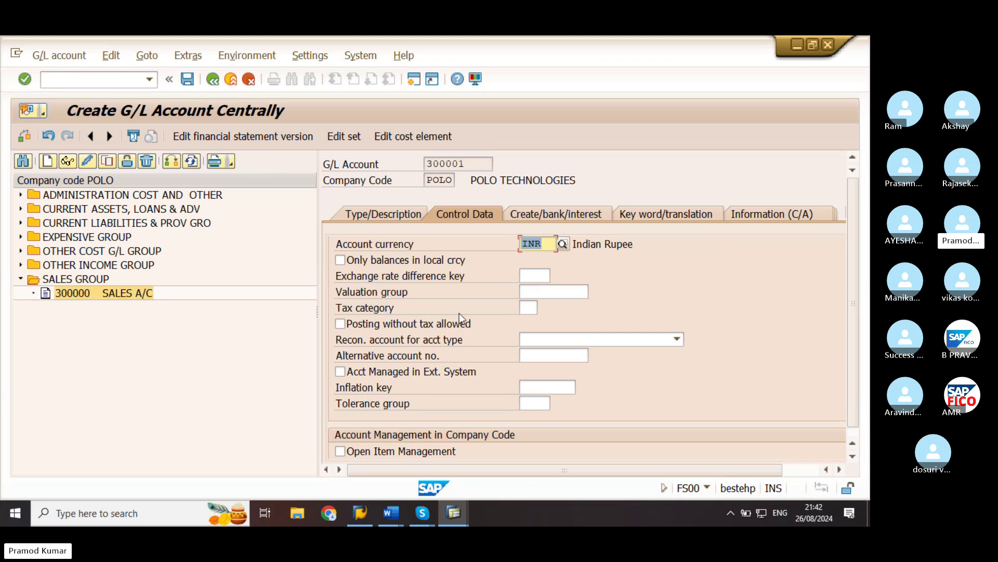
left_click(531, 309)
left_click(547, 308)
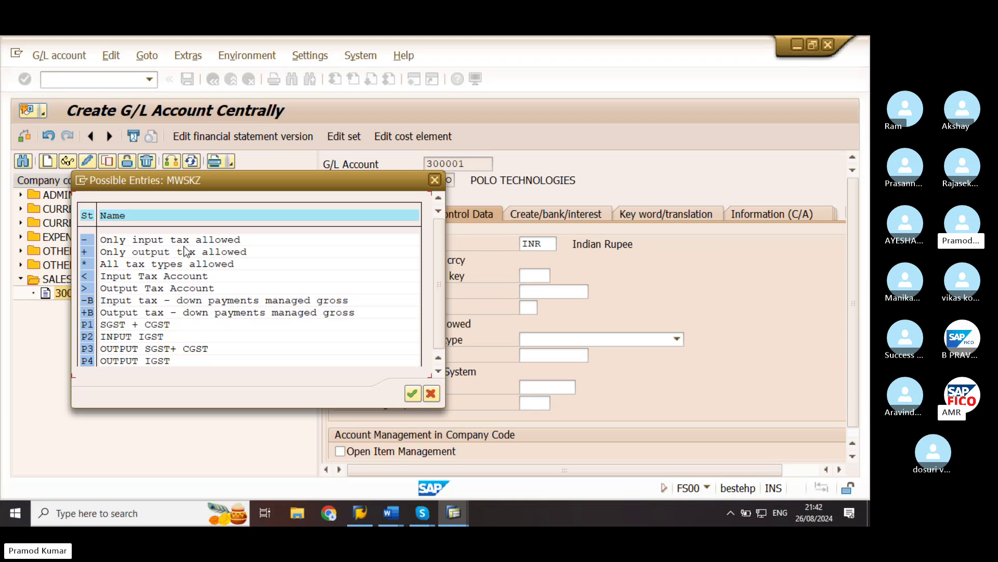
left_click(87, 262)
double_click(88, 265)
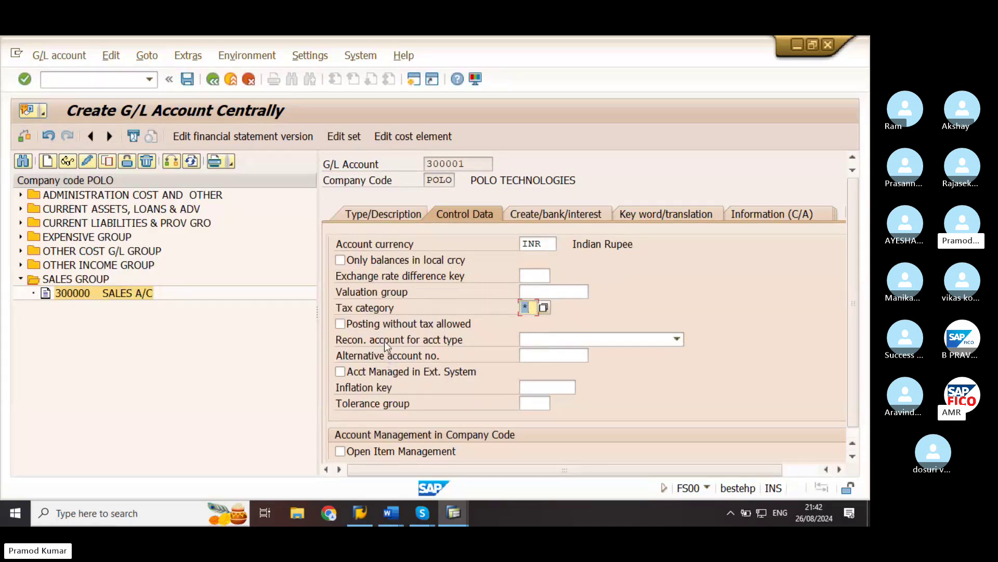
left_click(341, 325)
Enable line item display for account 300001 and set its sort key to 001 (Posting date).
scroll(477, 425, "down", 1)
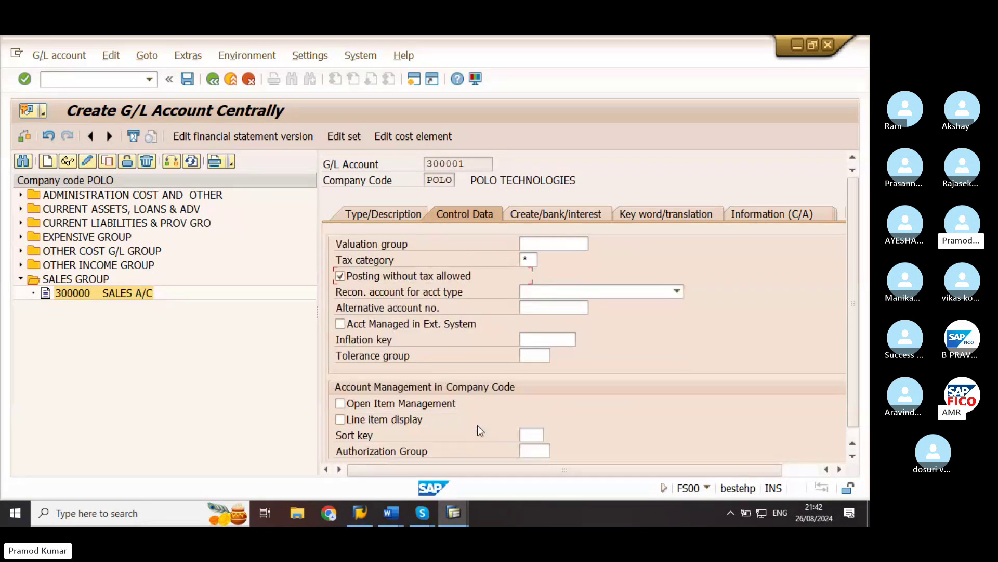
left_click(529, 436)
left_click(367, 420)
left_click(530, 434)
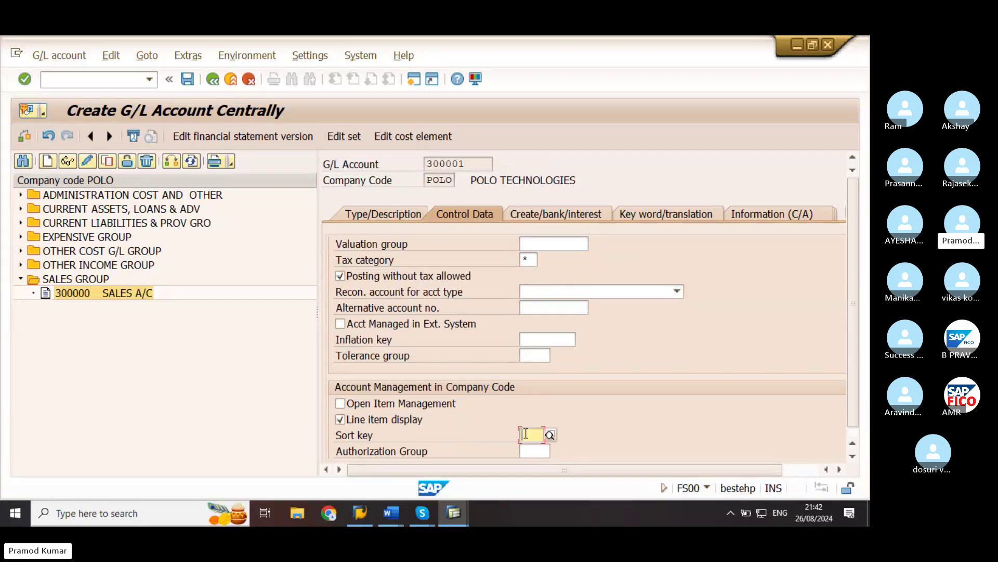
type("001")
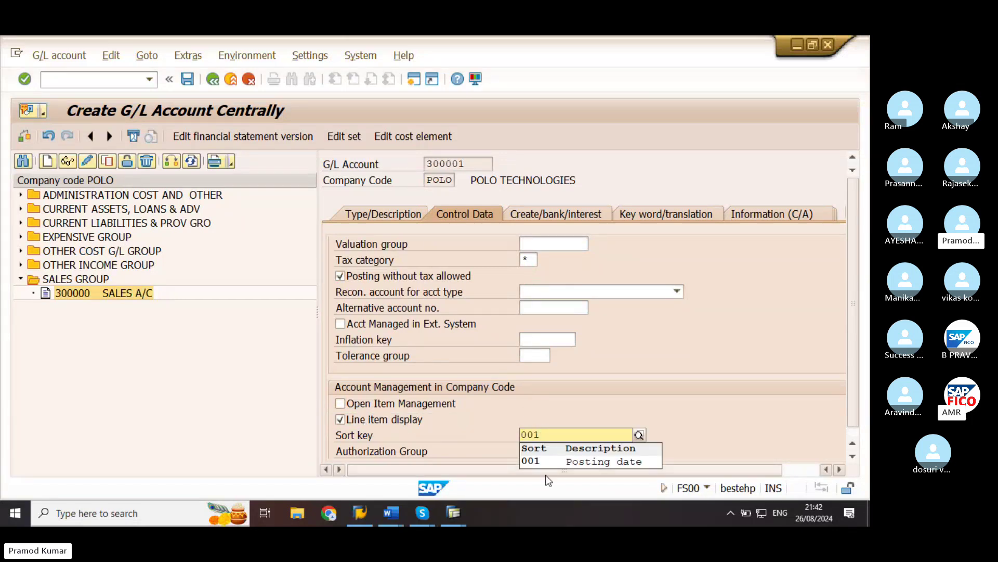
left_click(554, 461)
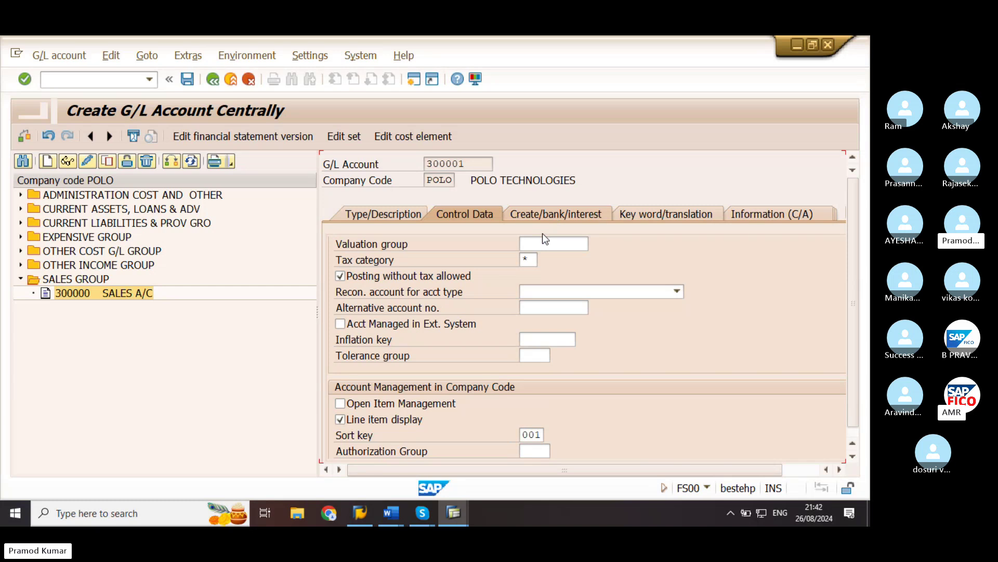
Assign field status group G001 to account 300001 and save the new account.
left_click(553, 214)
type("G001")
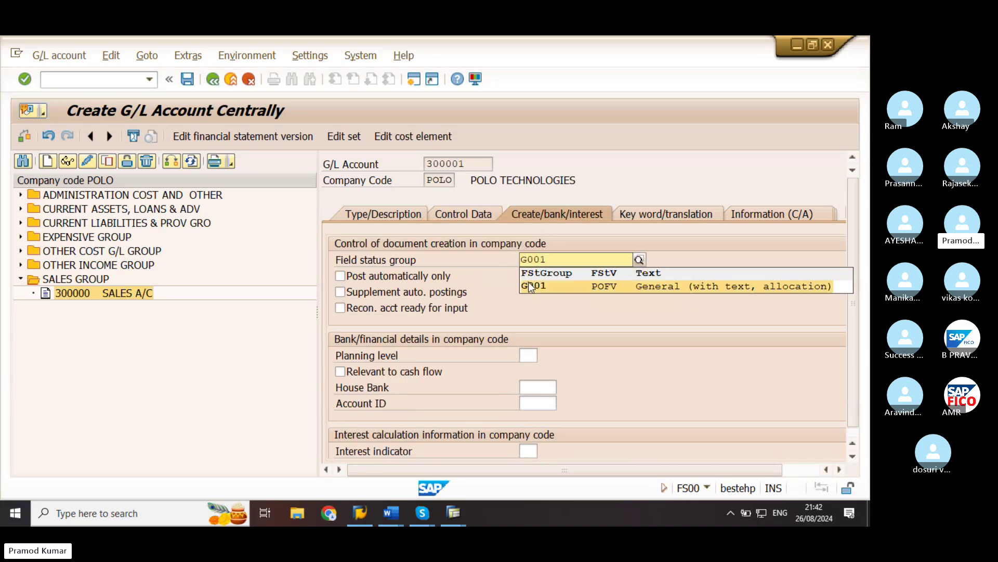
left_click(530, 286)
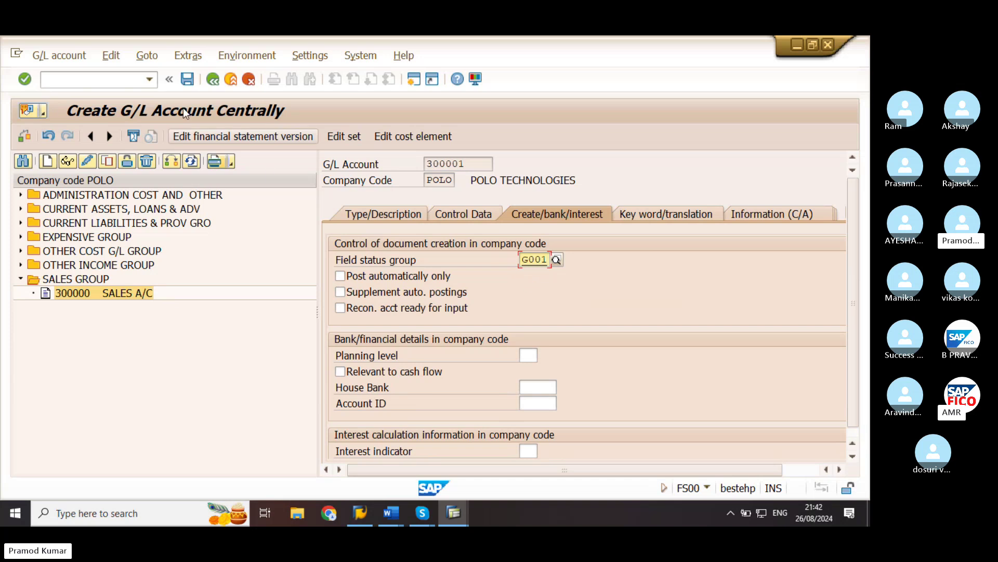
left_click(188, 78)
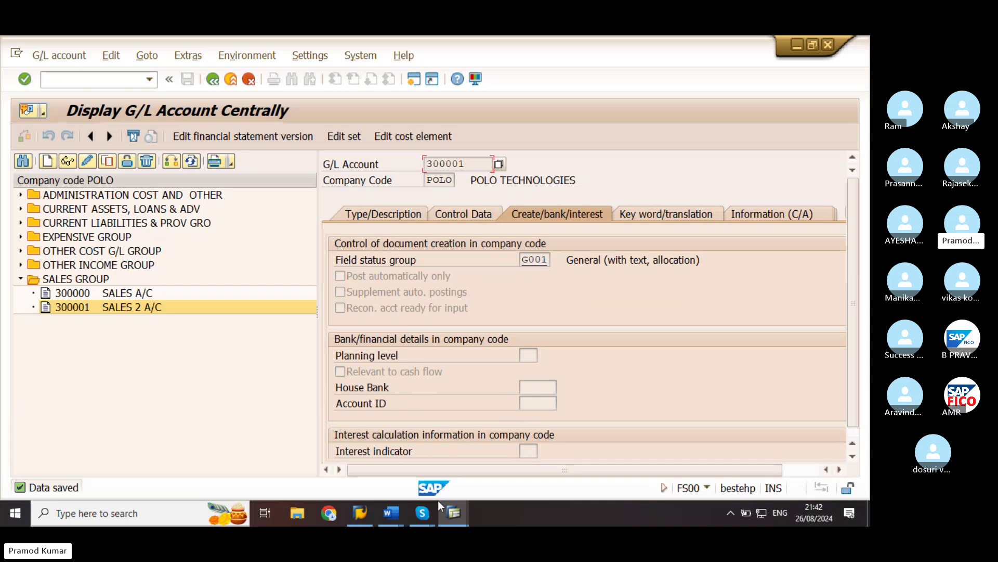
Switch to the Input GST NOT document in Word and check the OB40 transaction for assigning G/L accounts.
mouse_move(393, 512)
left_click(441, 479)
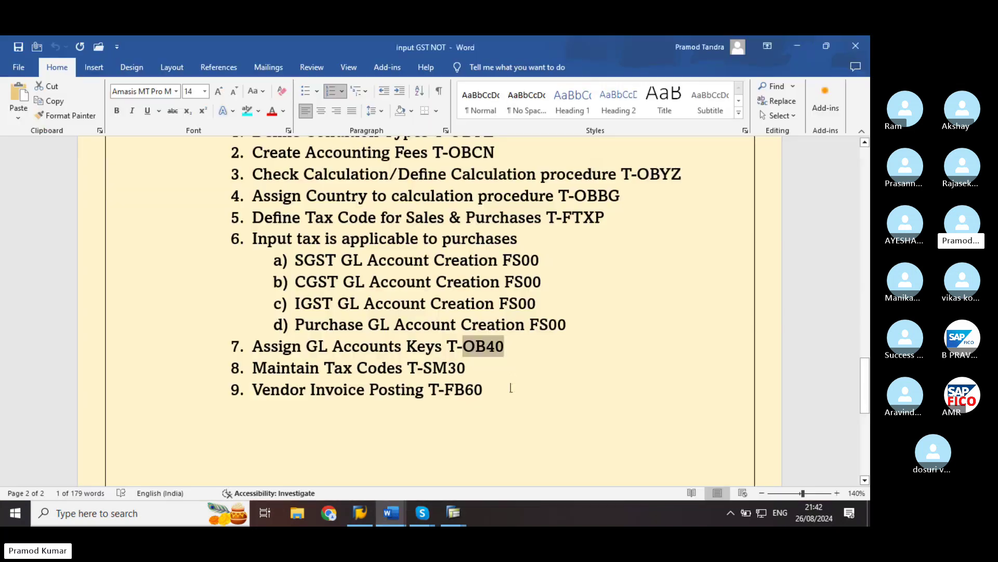
double_click(491, 348)
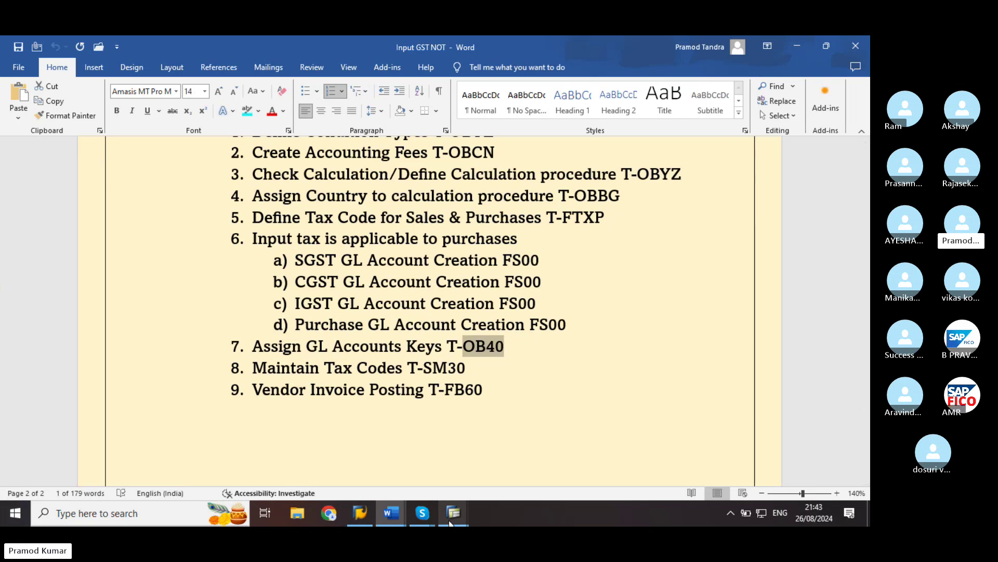
Return to the G/L account session in SAP and start transaction OB40 in it.
mouse_move(448, 514)
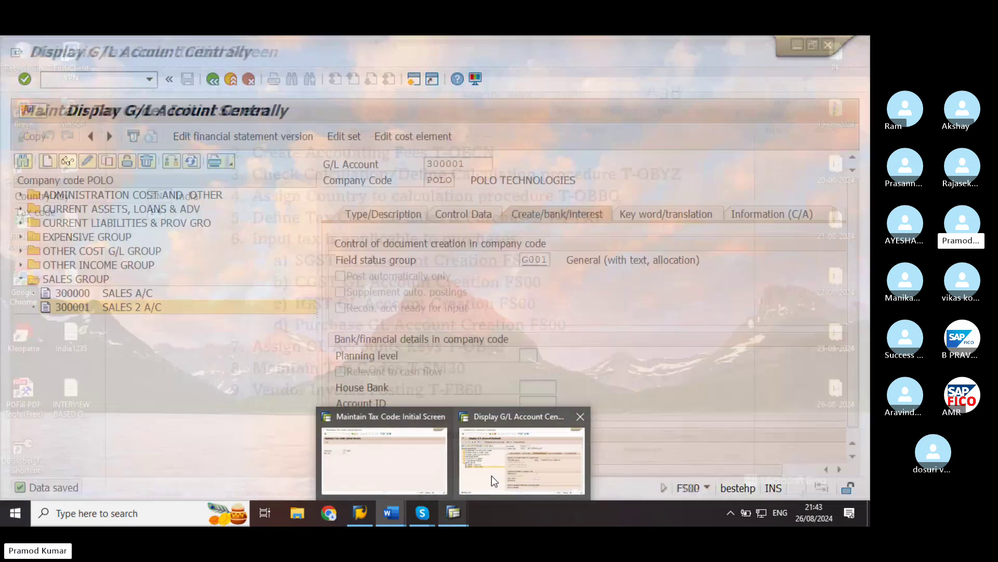
left_click(492, 475)
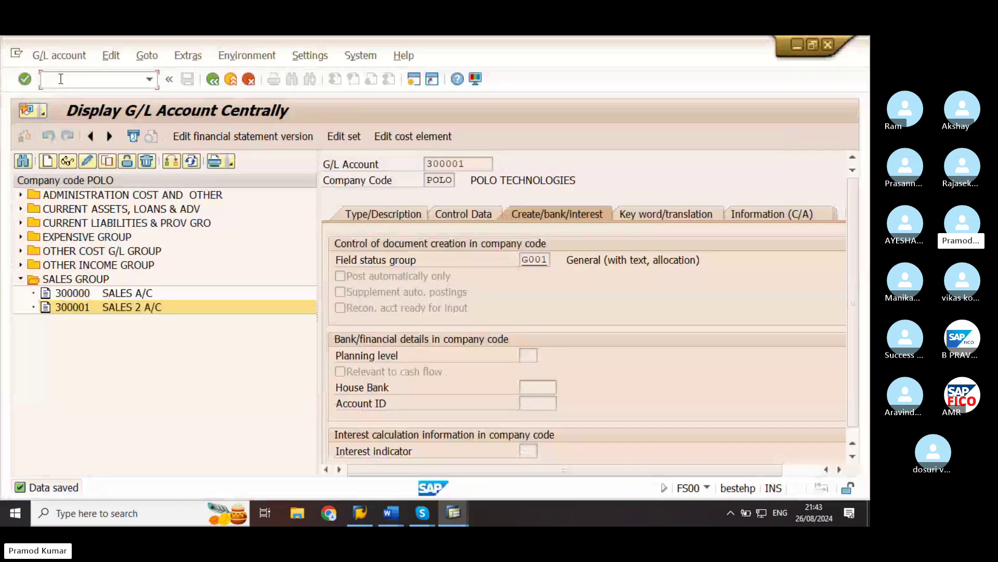
type("/NOB40")
key("Return")
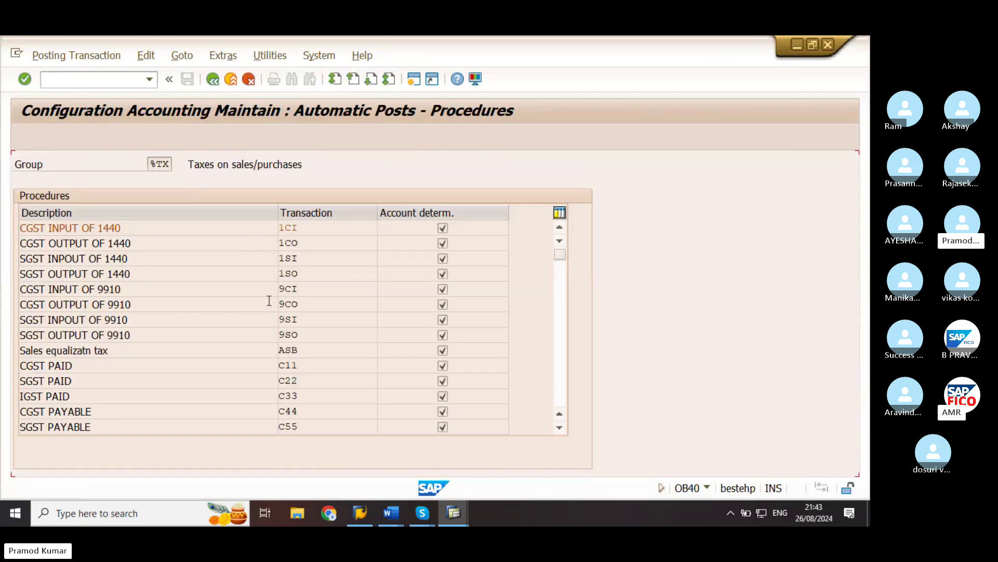
Locate the OUTPUT SGST procedure PL4 in the tax procedures list and open it for chart of accounts POOC.
scroll(269, 301, "down", 1)
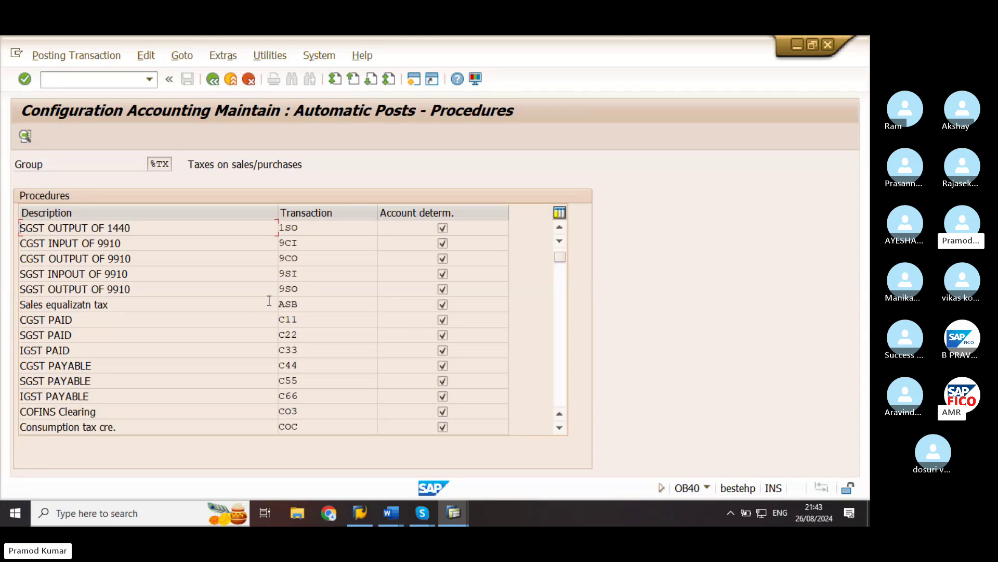
scroll(268, 300, "down", 1)
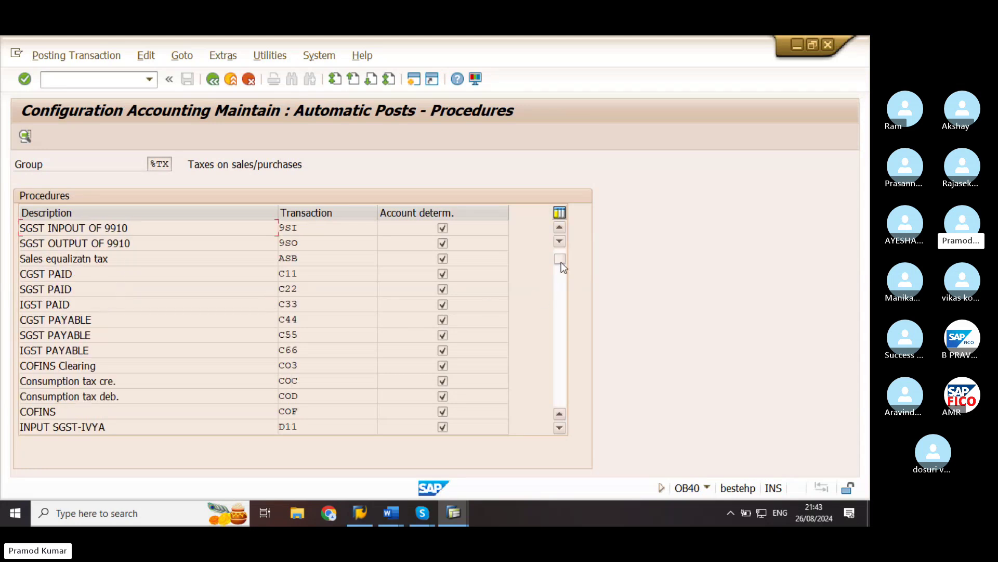
left_click_drag(560, 262, 560, 281)
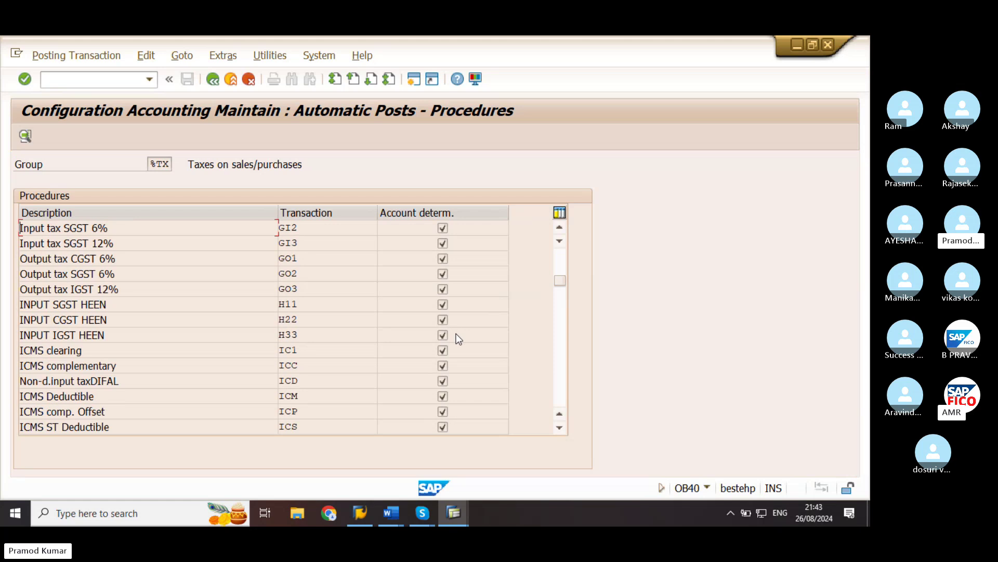
scroll(458, 335, "down", 8)
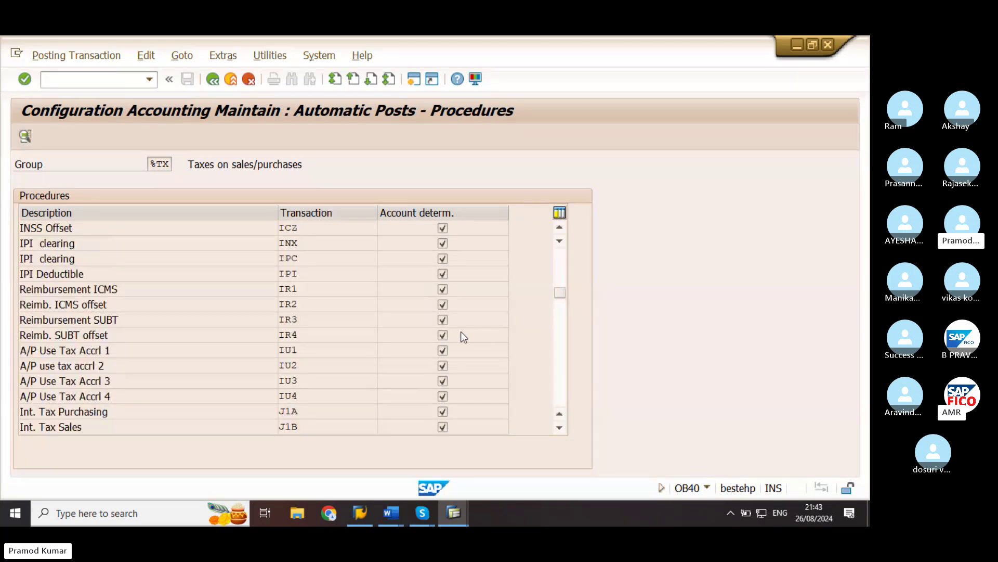
scroll(460, 332, "down", 15)
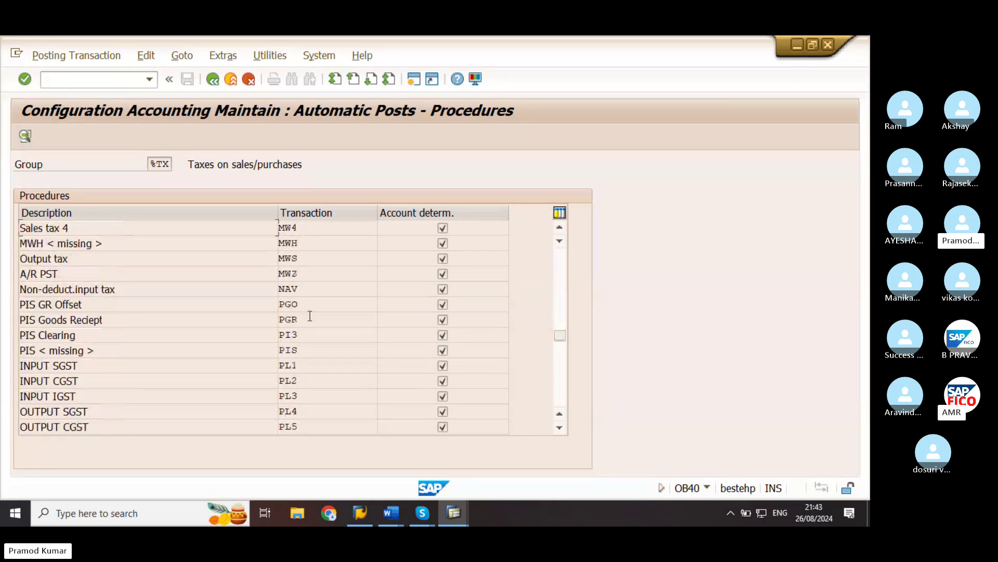
scroll(195, 324, "down", 4)
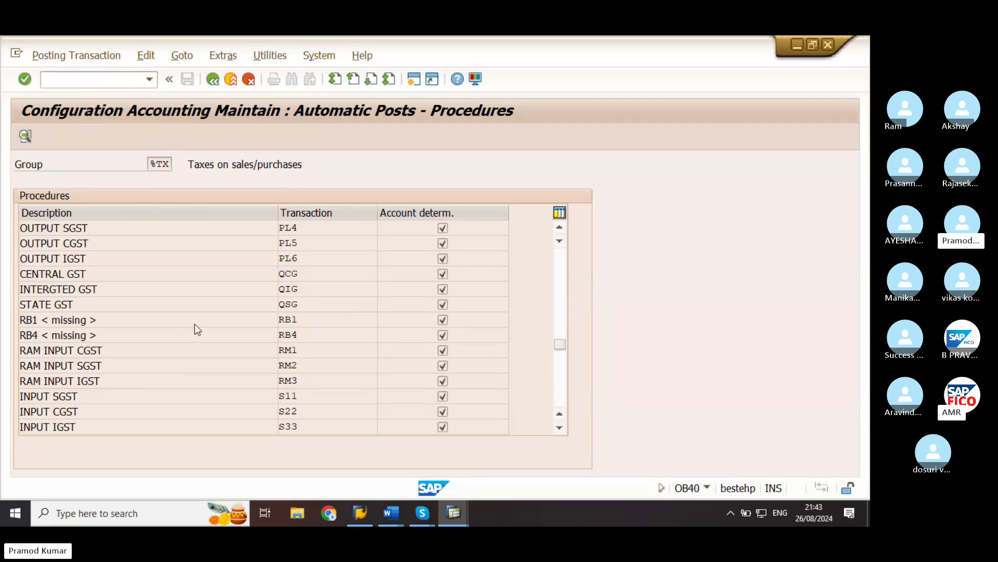
scroll(196, 323, "up", 2)
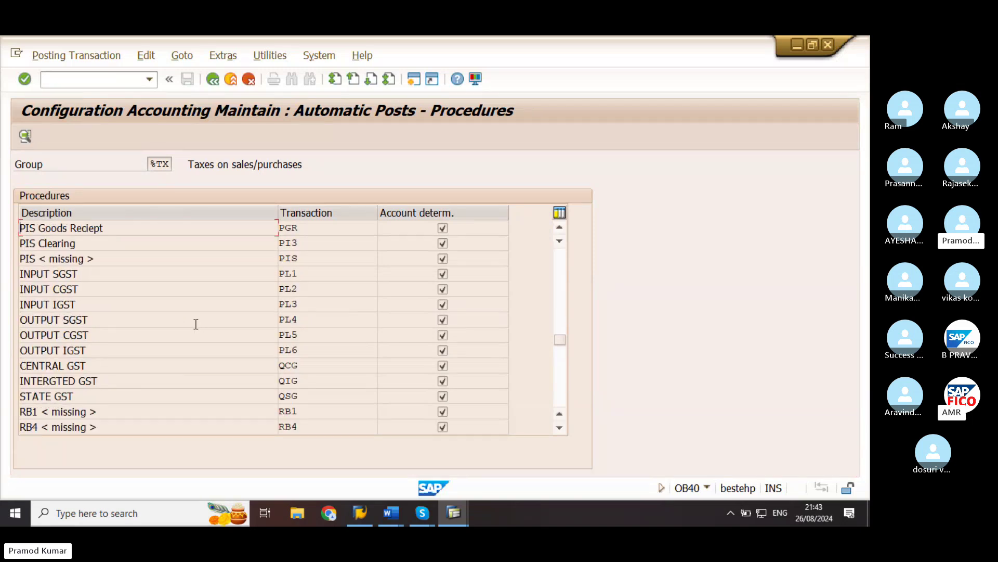
scroll(195, 324, "up", 1)
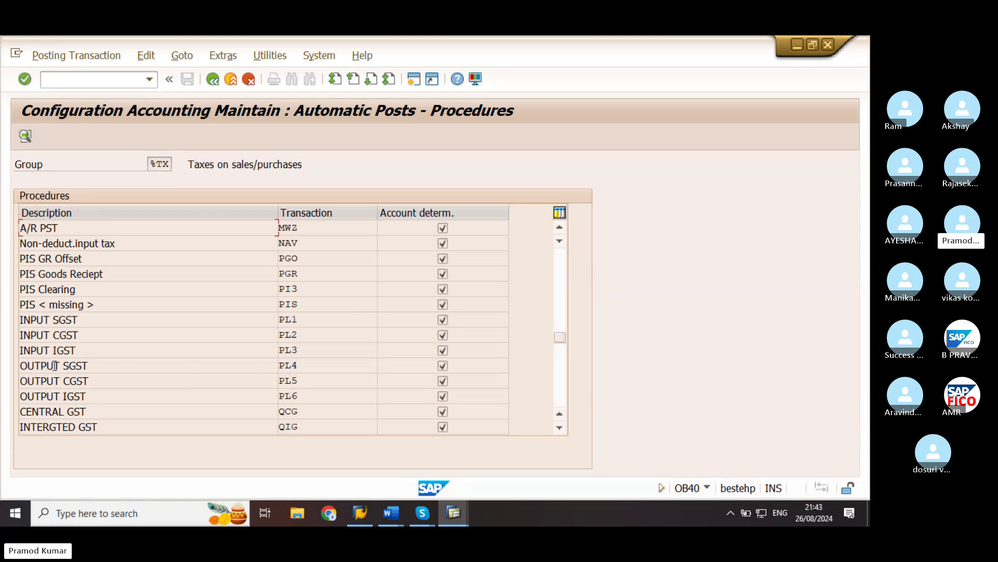
left_click(295, 366)
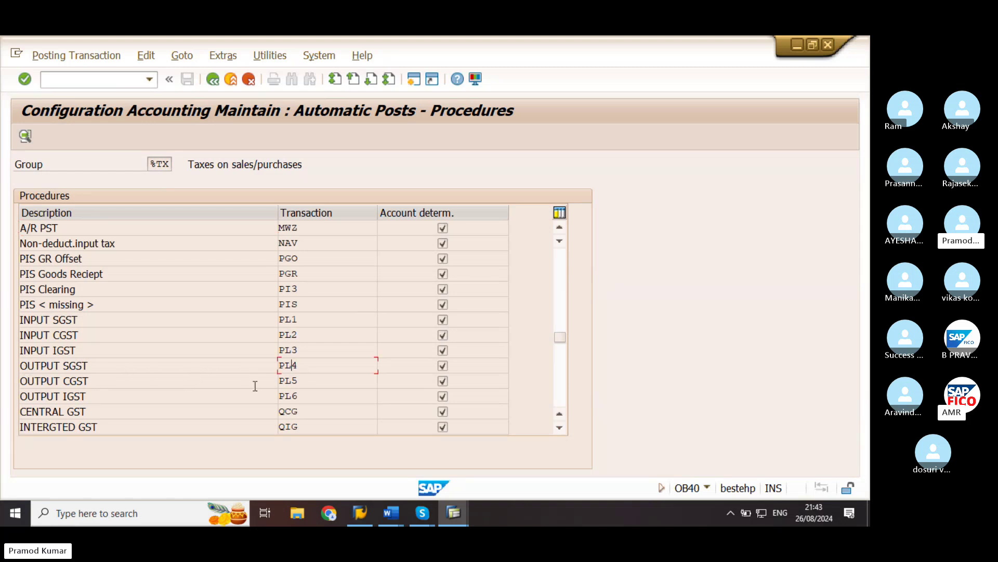
left_click(311, 382)
left_click(314, 398)
double_click(313, 365)
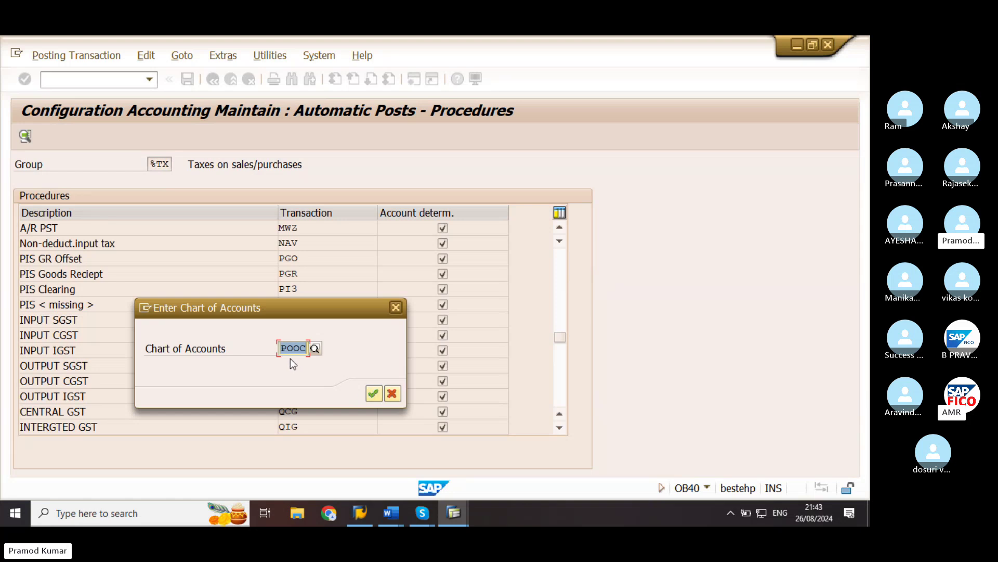
left_click(371, 394)
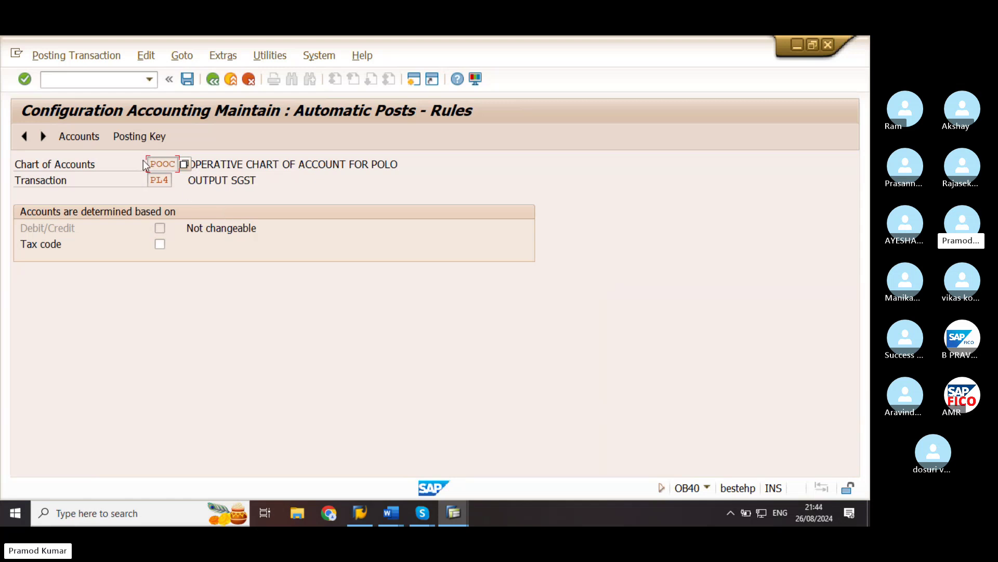
Save the OUTPUT SGST (PL4) rules, set posting keys to debit 40 and credit 50, and save them in the proposed customizing request.
left_click(142, 140)
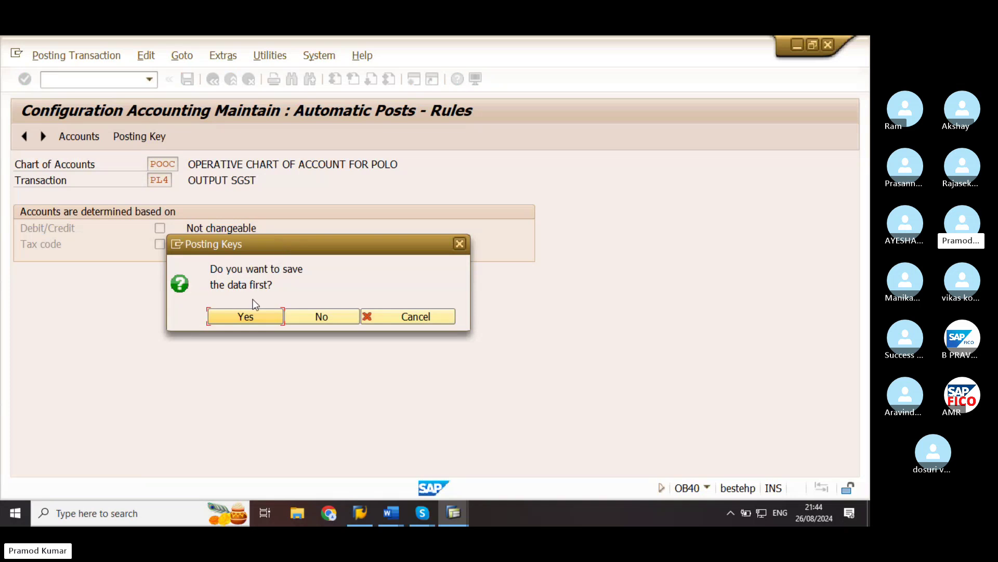
left_click(249, 316)
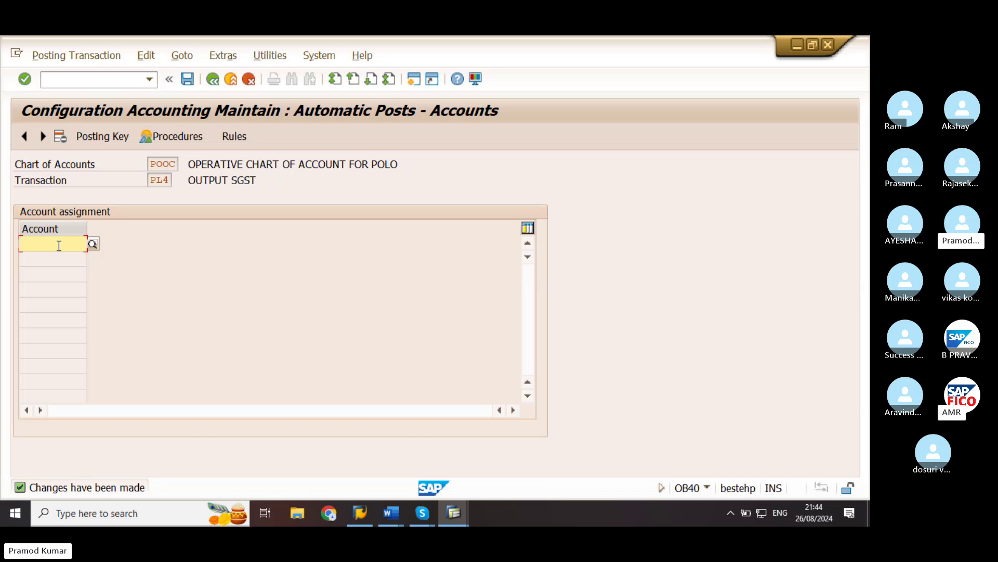
left_click(96, 136)
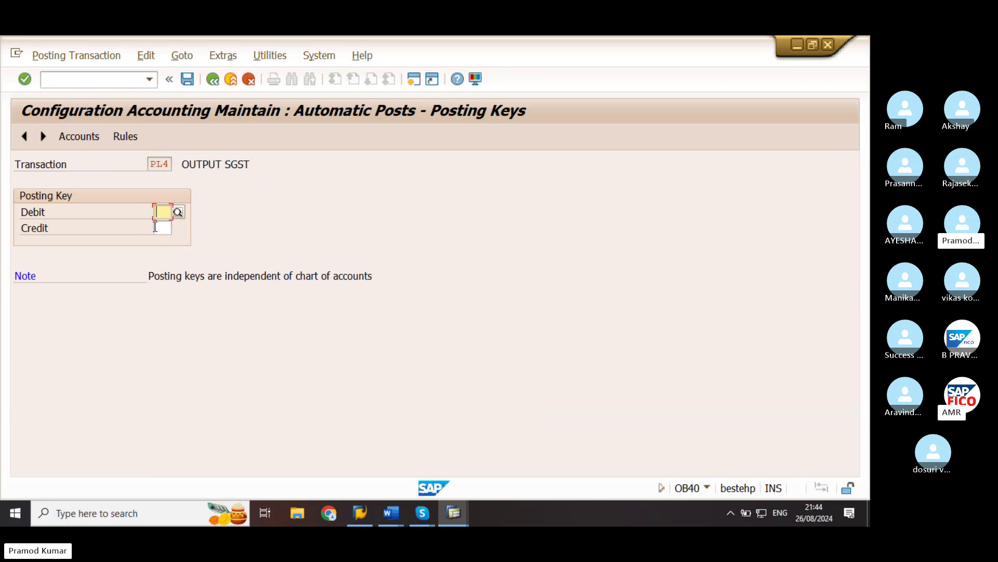
type("40")
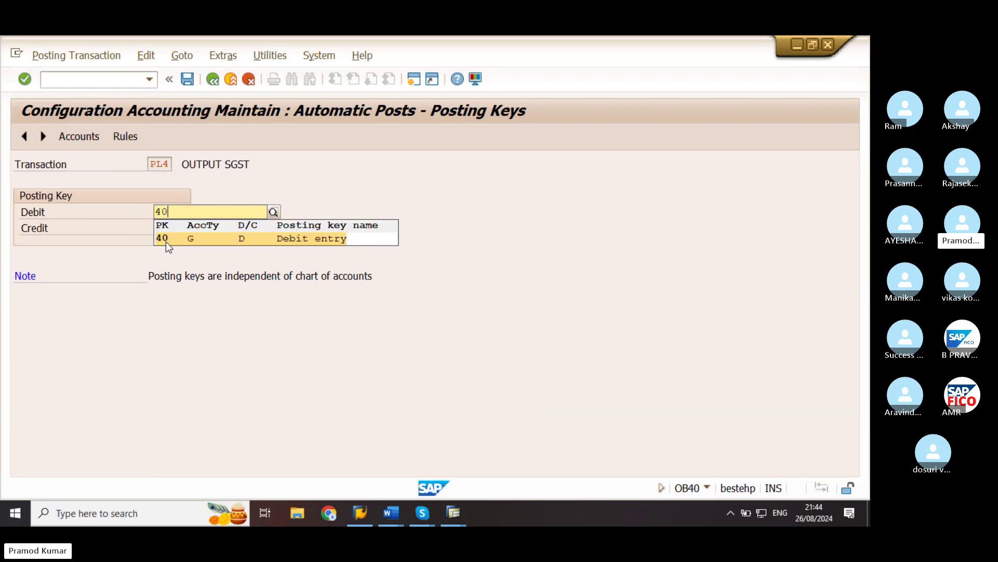
left_click(166, 239)
left_click(163, 229)
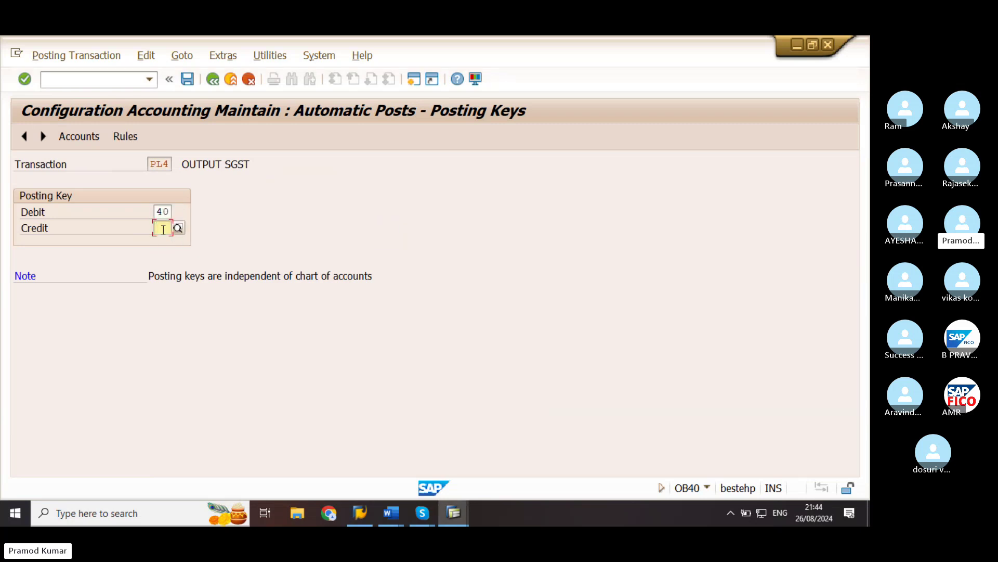
type("50")
left_click(188, 256)
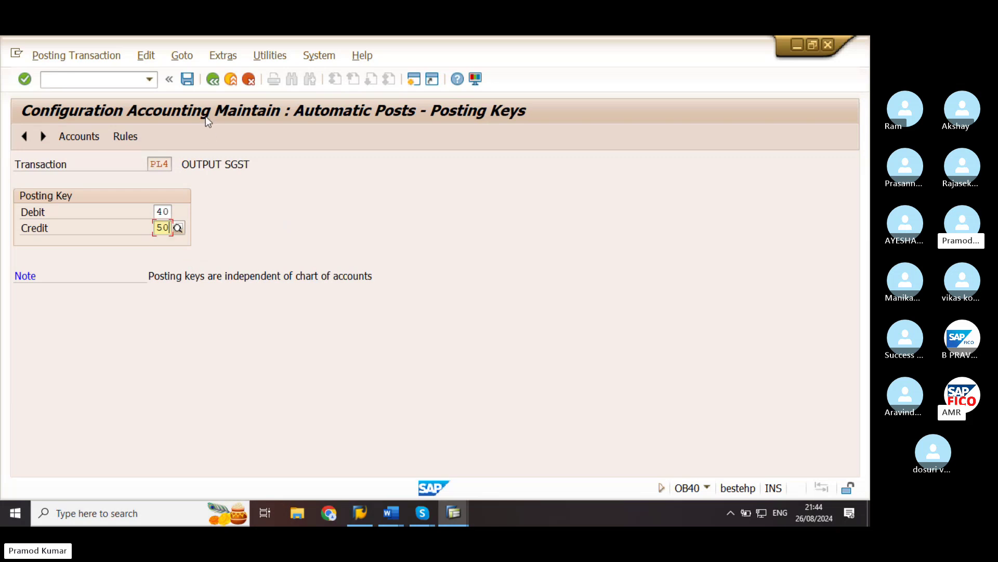
left_click(187, 80)
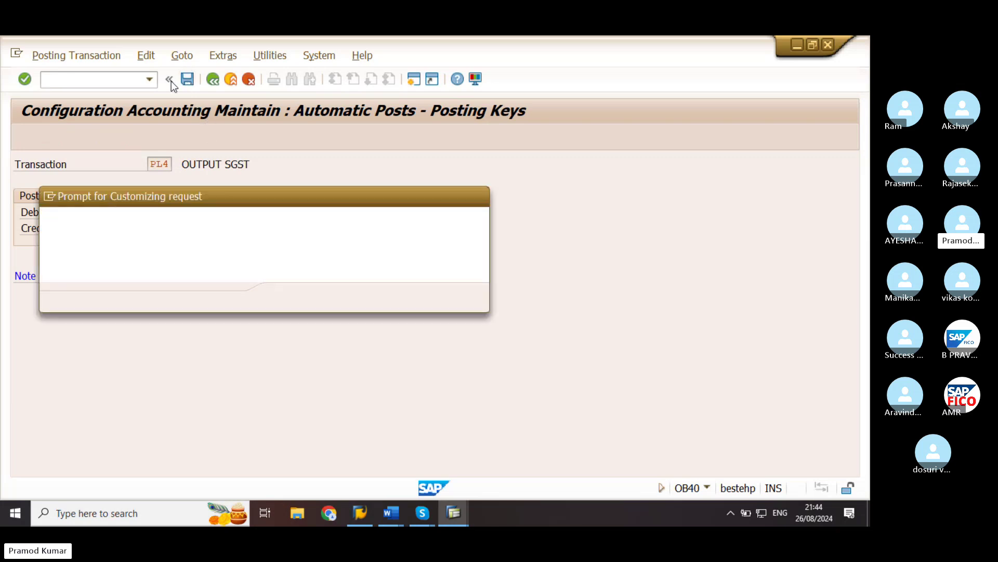
left_click(287, 297)
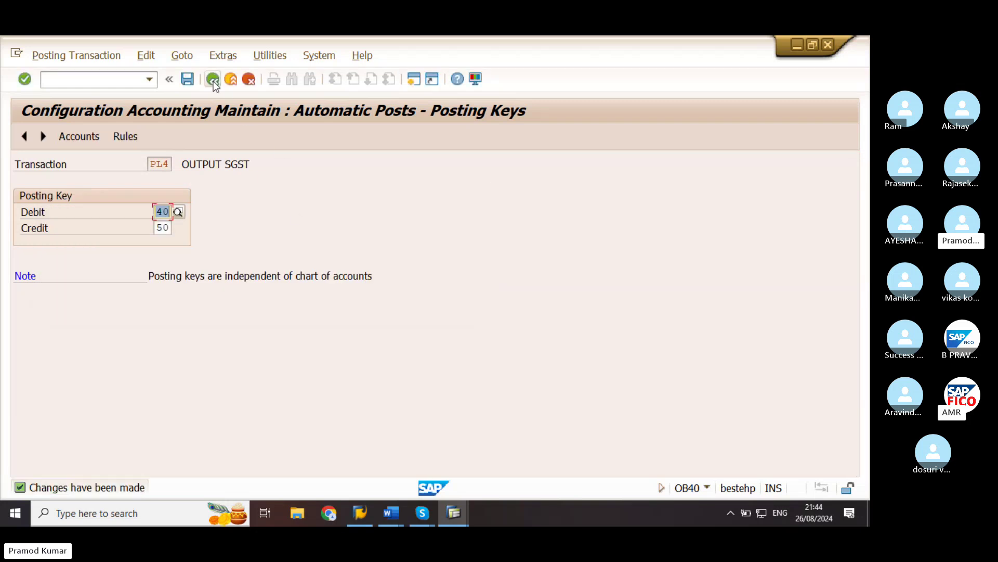
Assign G/L account 100511 OUTPUT SGST A/C to PL4, save it in customizing request DPKK901167 and return to the procedures list.
left_click(78, 136)
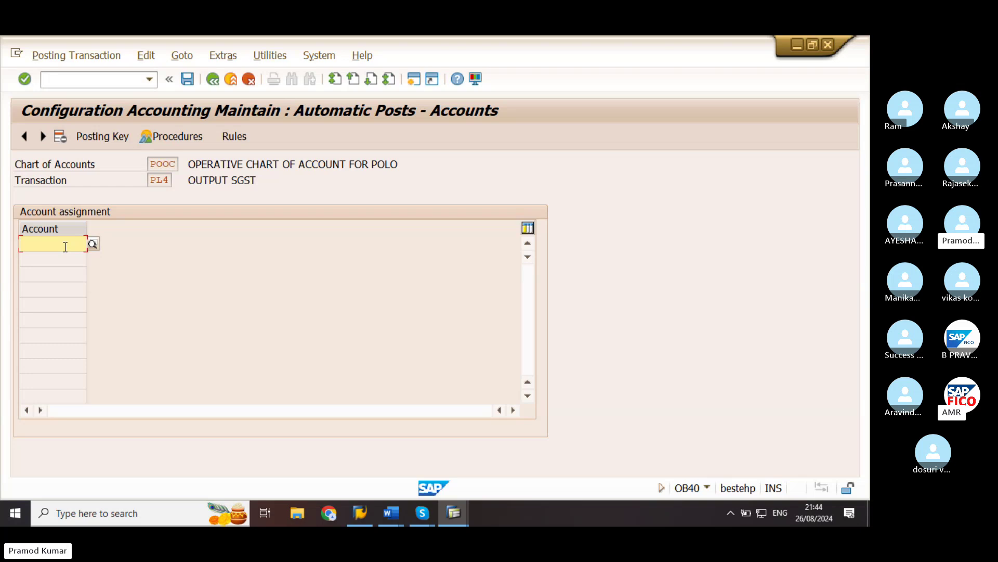
left_click(92, 242)
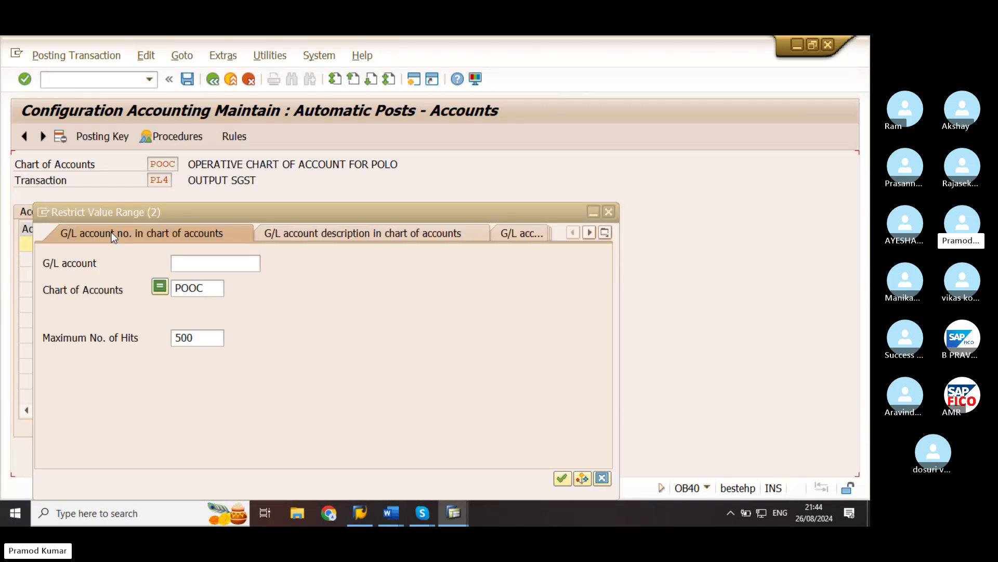
left_click(562, 477)
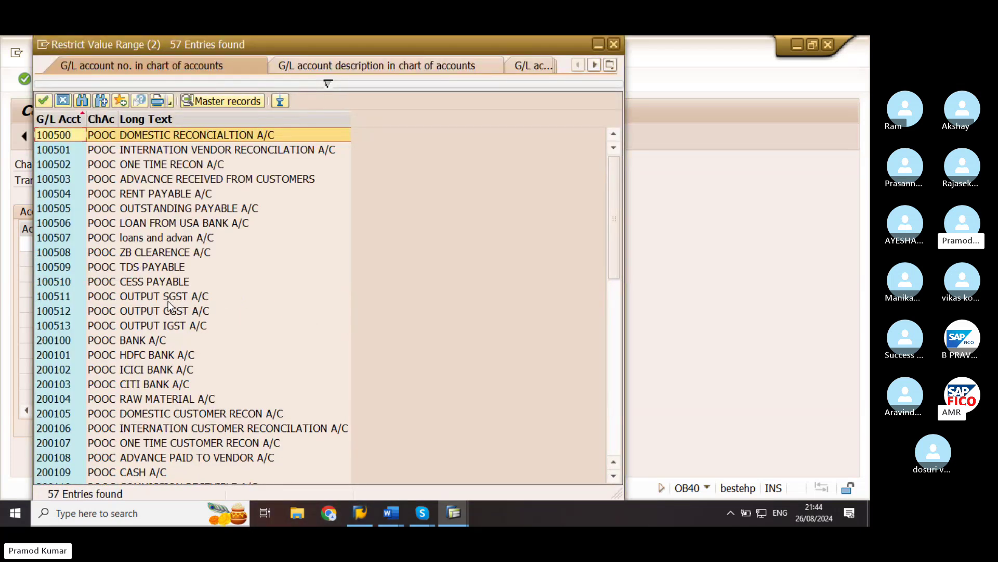
left_click(59, 298)
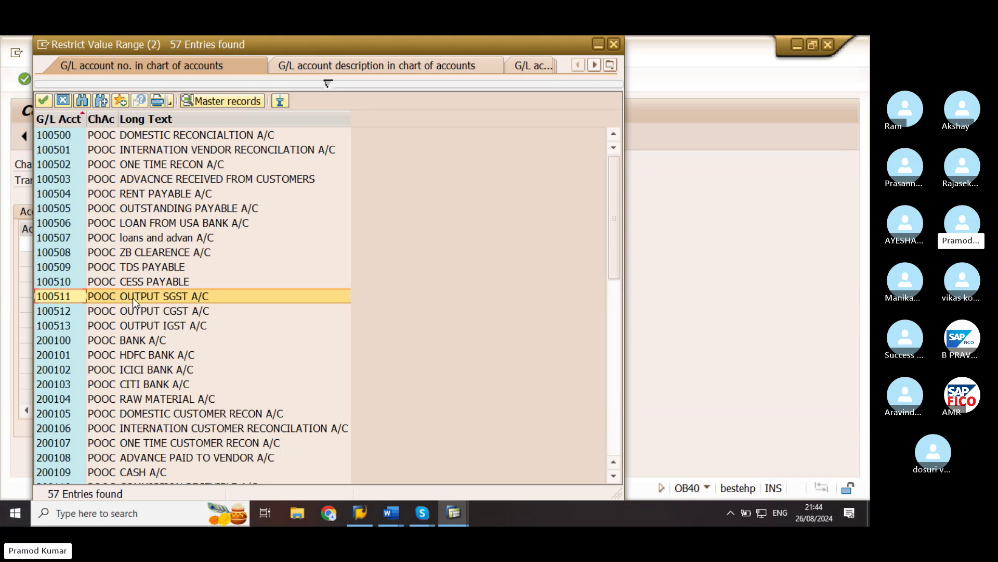
double_click(64, 298)
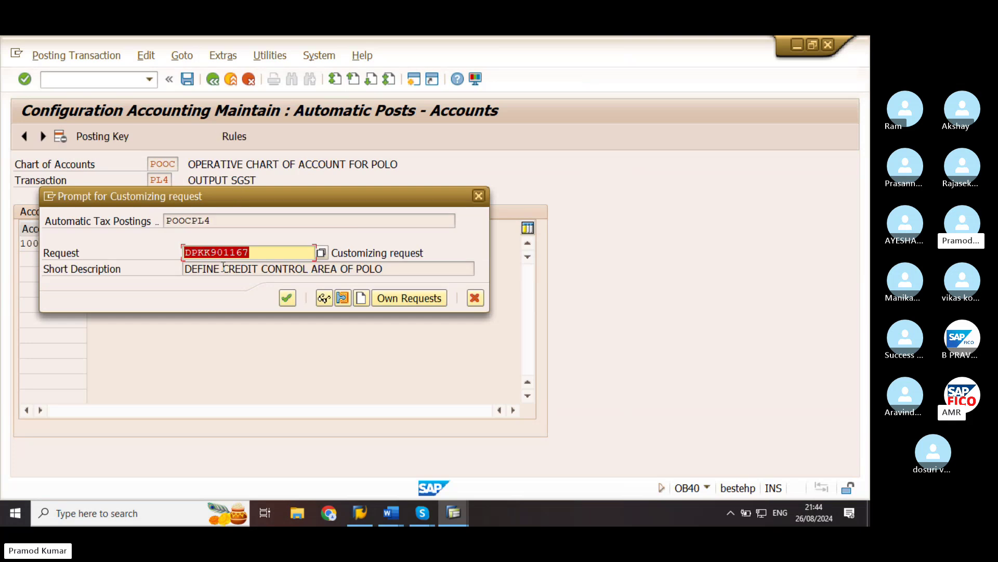
left_click(284, 300)
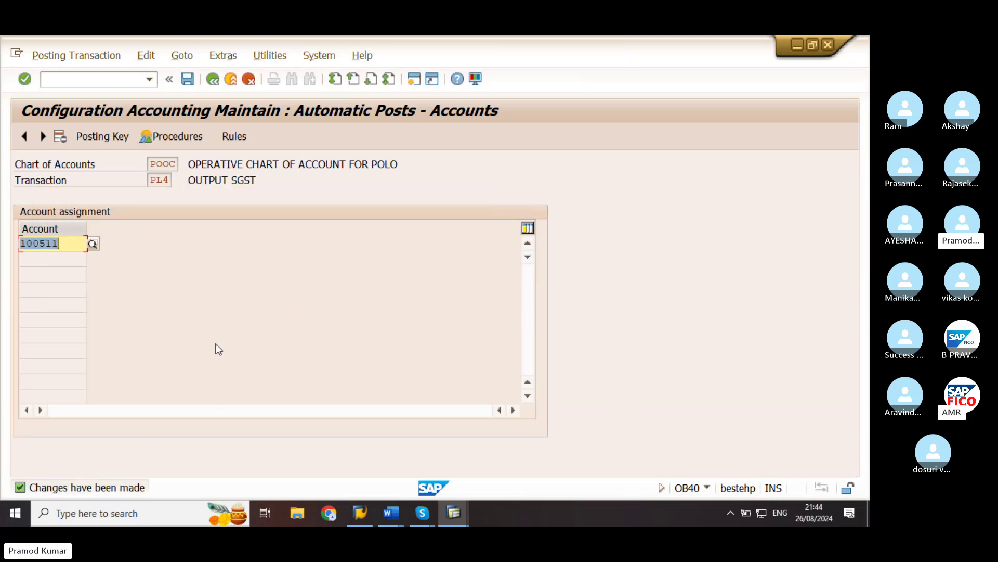
left_click(211, 82)
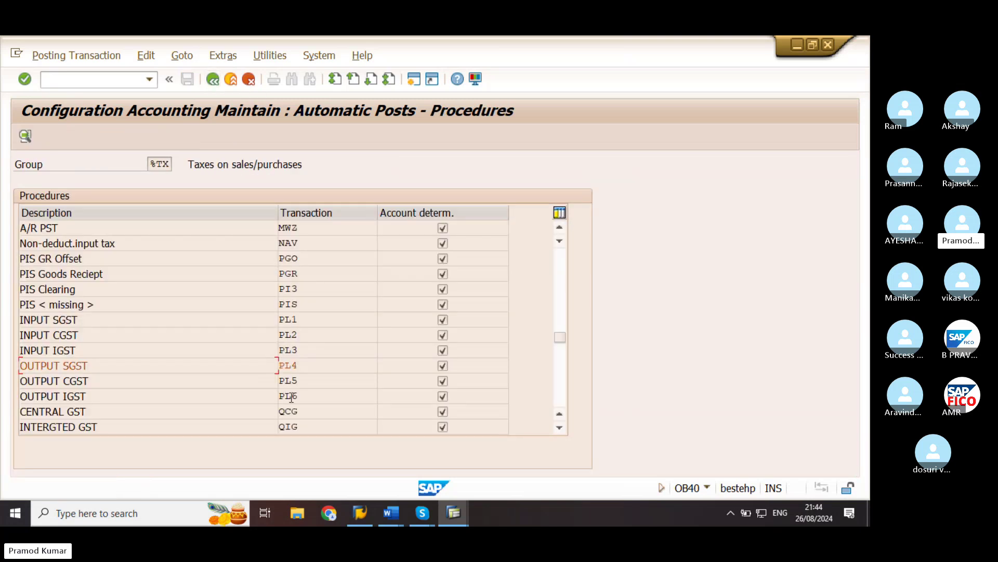
Open the OUTPUT CGST procedure PL5 and save its account determination rules for chart of accounts POOC.
left_click(303, 382)
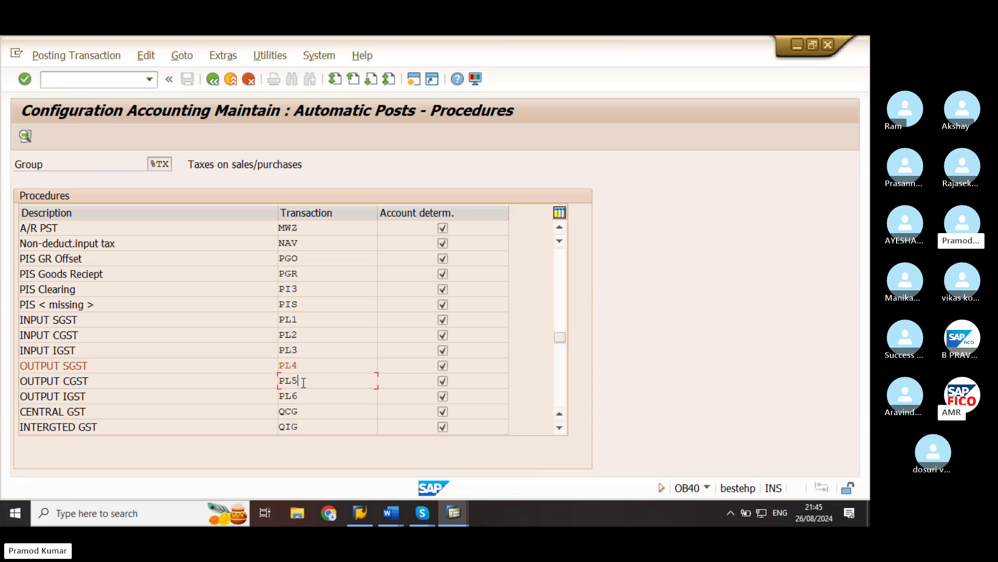
double_click(302, 382)
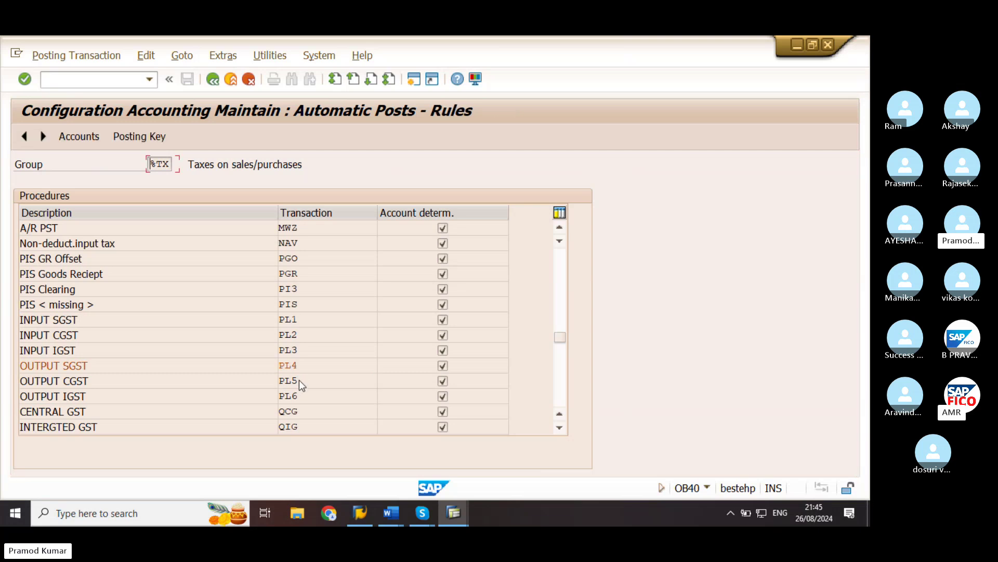
left_click(130, 137)
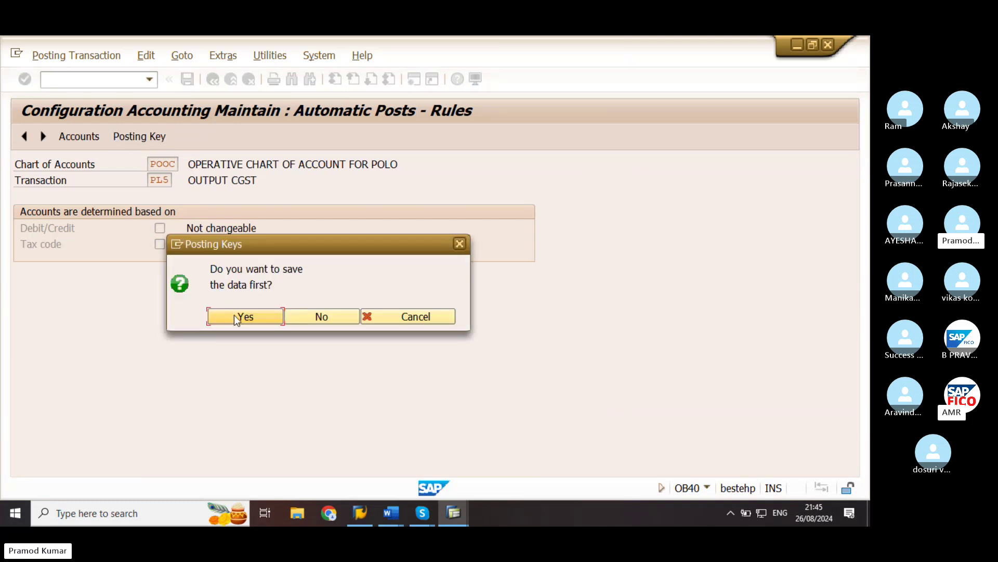
left_click(236, 317)
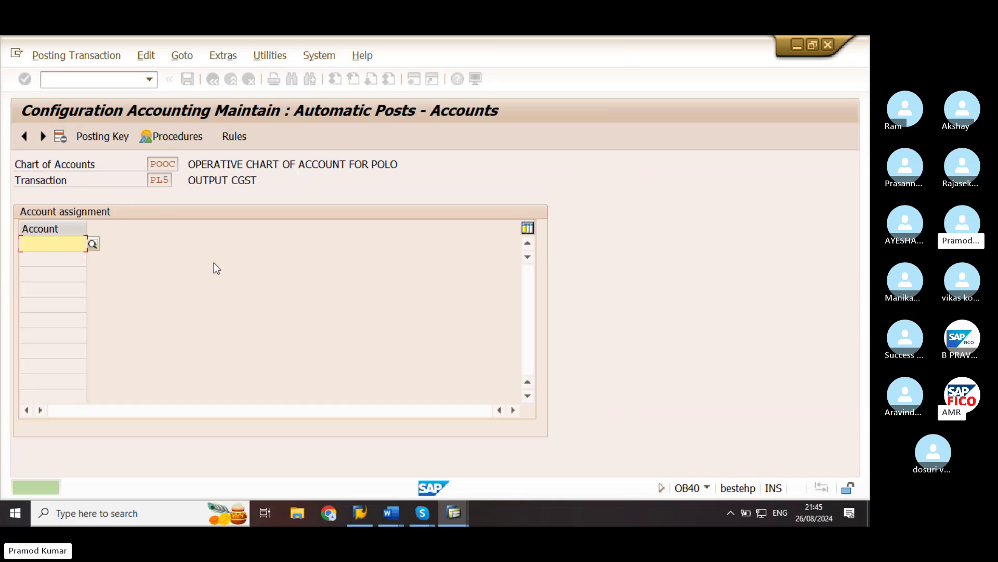
Set the OUTPUT CGST (PL5) posting keys to debit 40 and credit 50, and save them in customizing request DPKK901167.
left_click(98, 138)
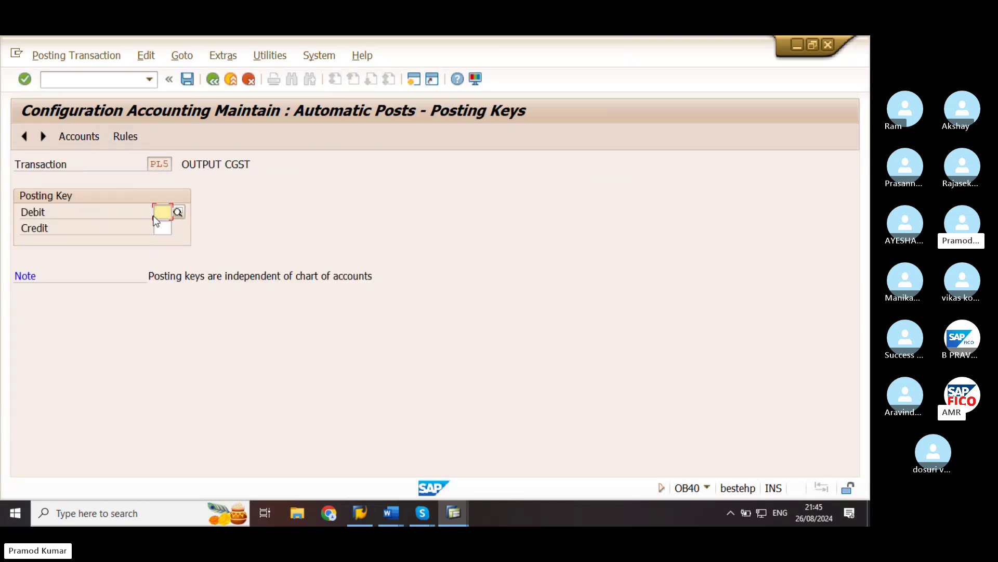
type("40")
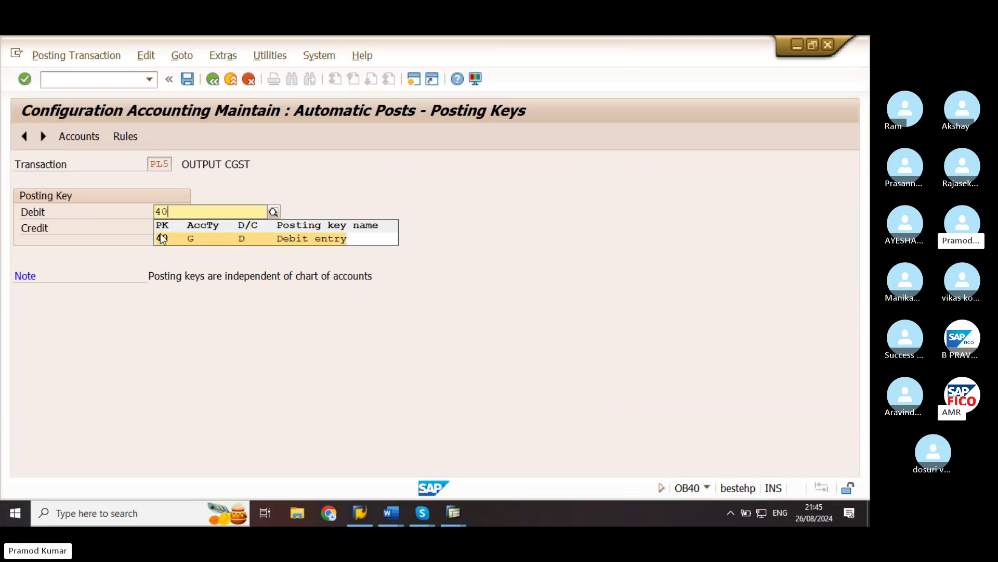
left_click(164, 226)
type("50")
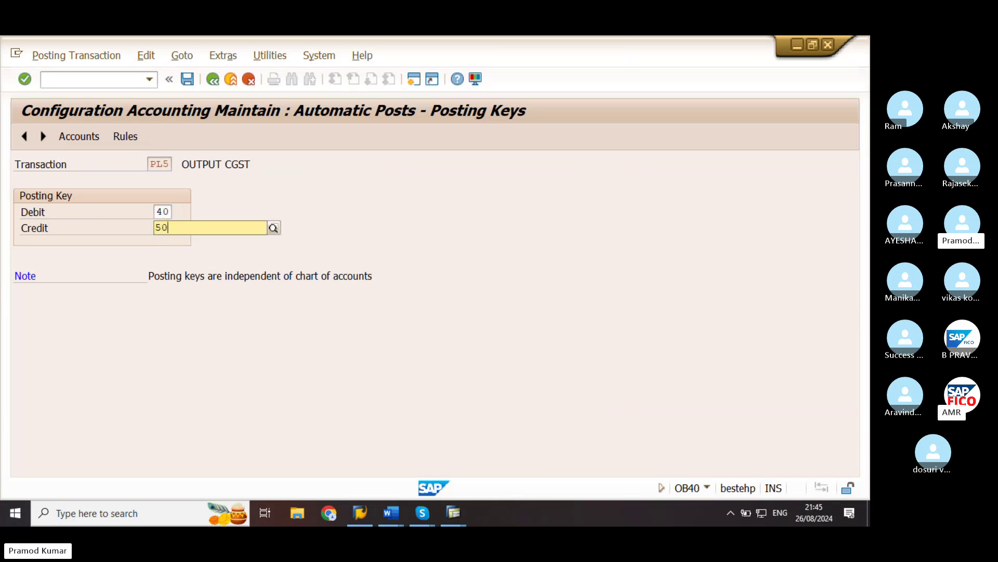
left_click(205, 257)
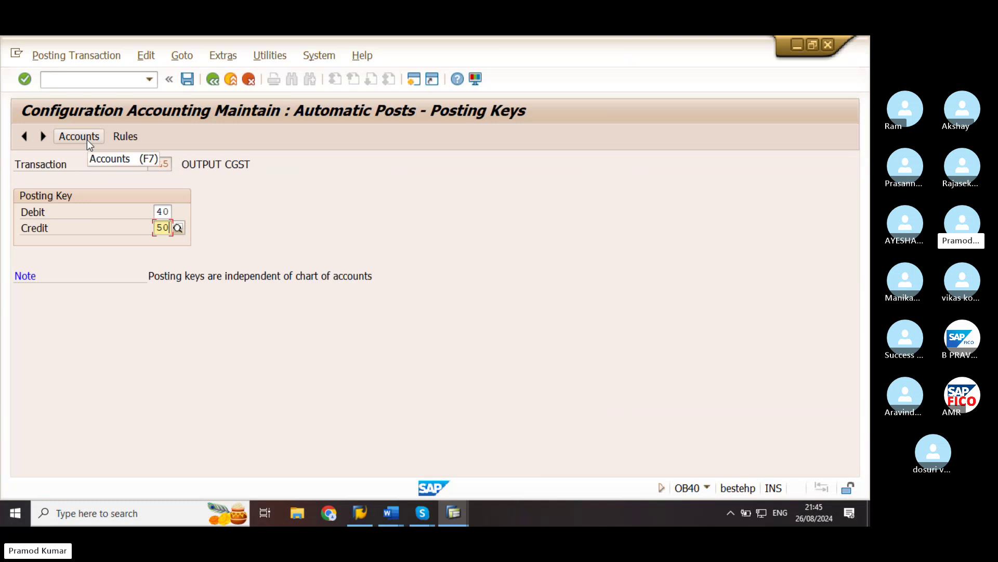
left_click(186, 78)
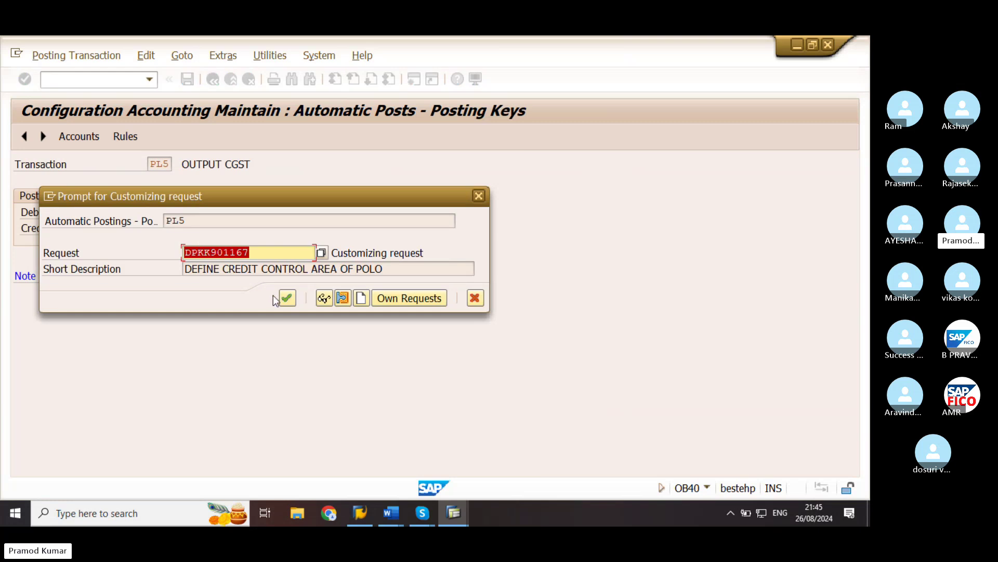
left_click(286, 299)
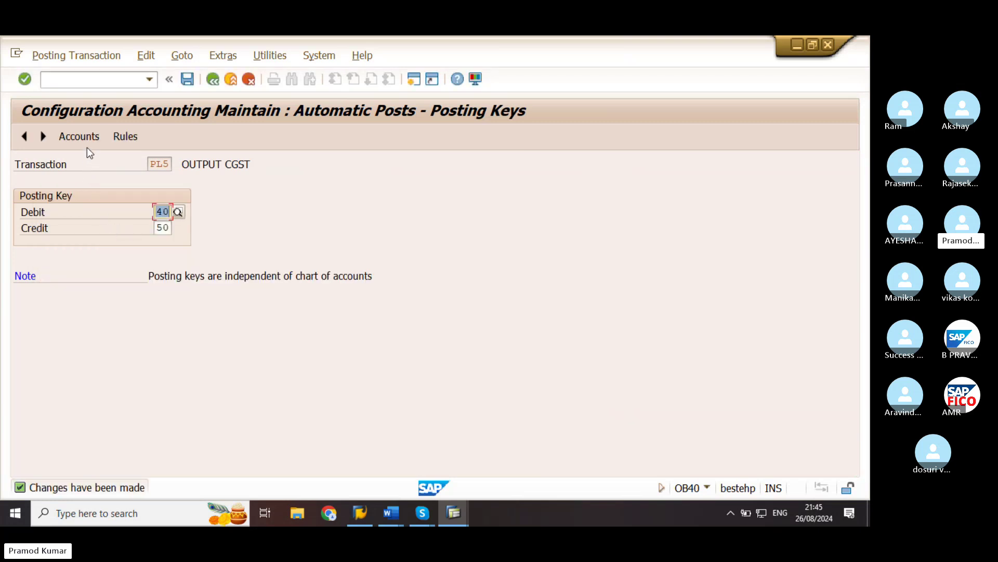
Assign G/L account 100512 OUTPUT CGST A/C to PL5, save it in customizing request DPKK901167 and return to the procedures list.
left_click(86, 138)
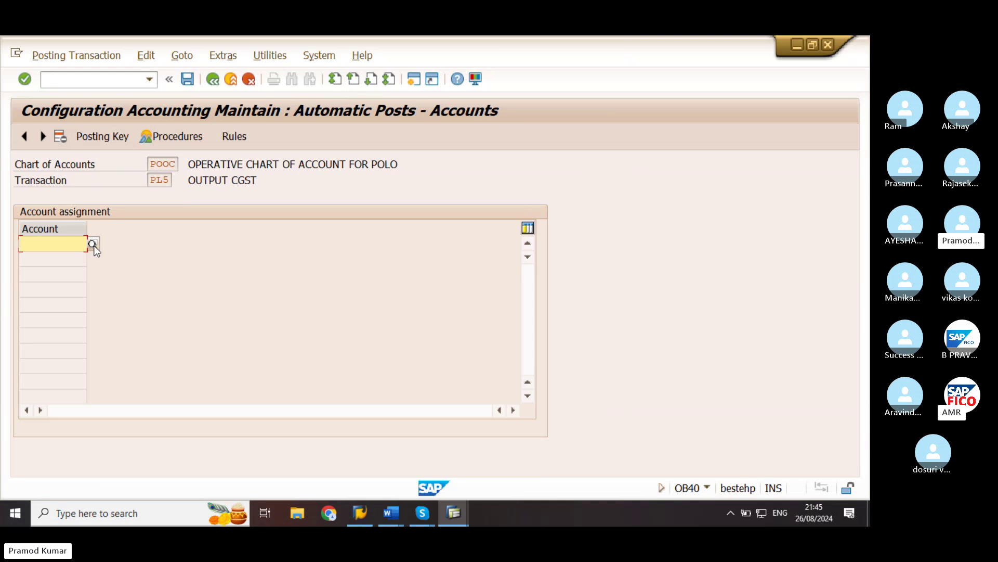
left_click(93, 245)
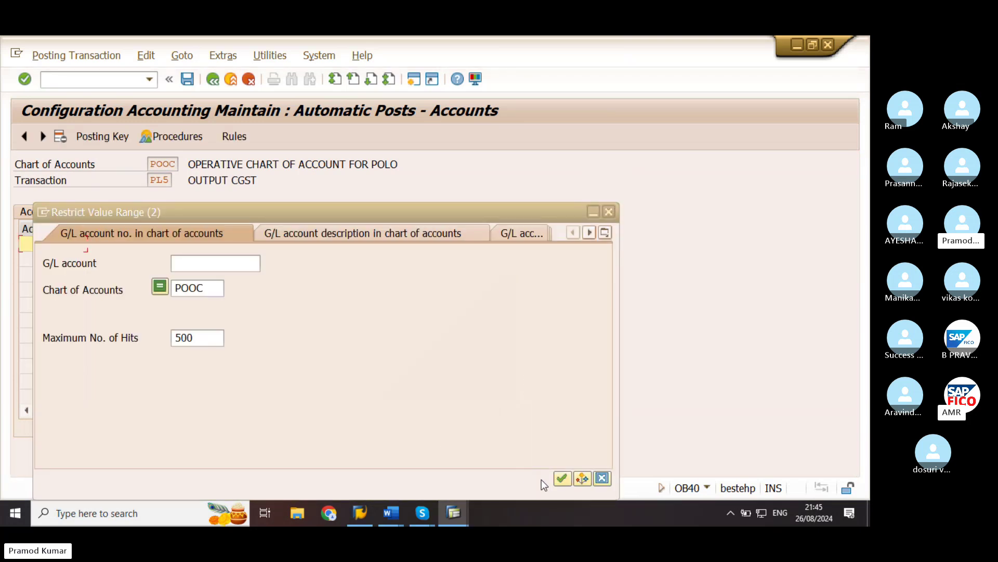
left_click(562, 478)
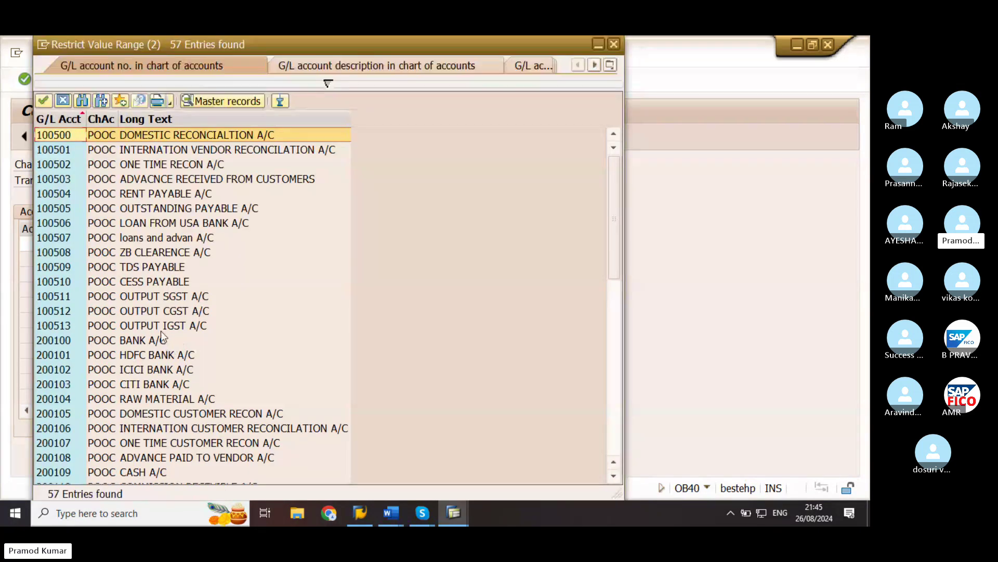
left_click(68, 311)
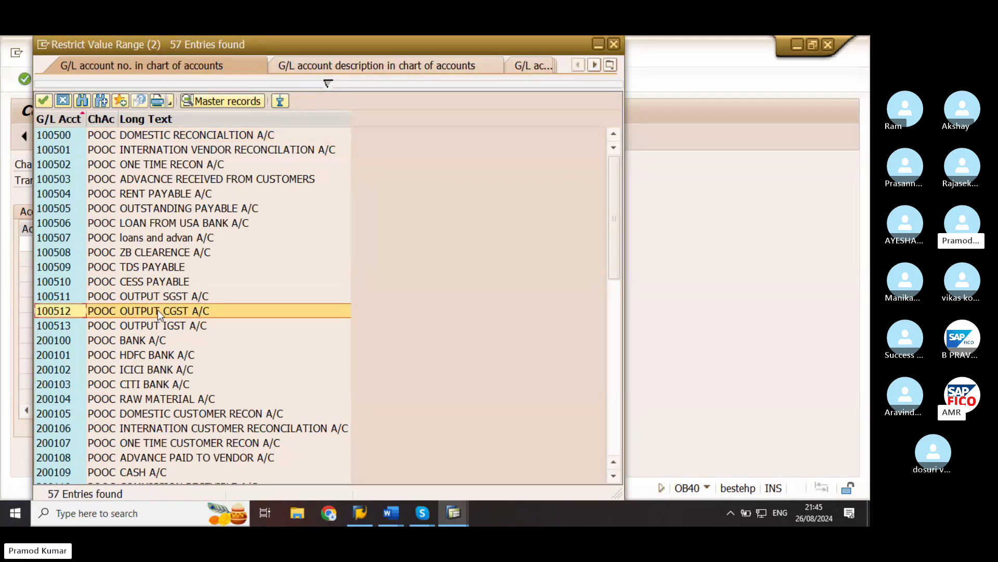
double_click(62, 310)
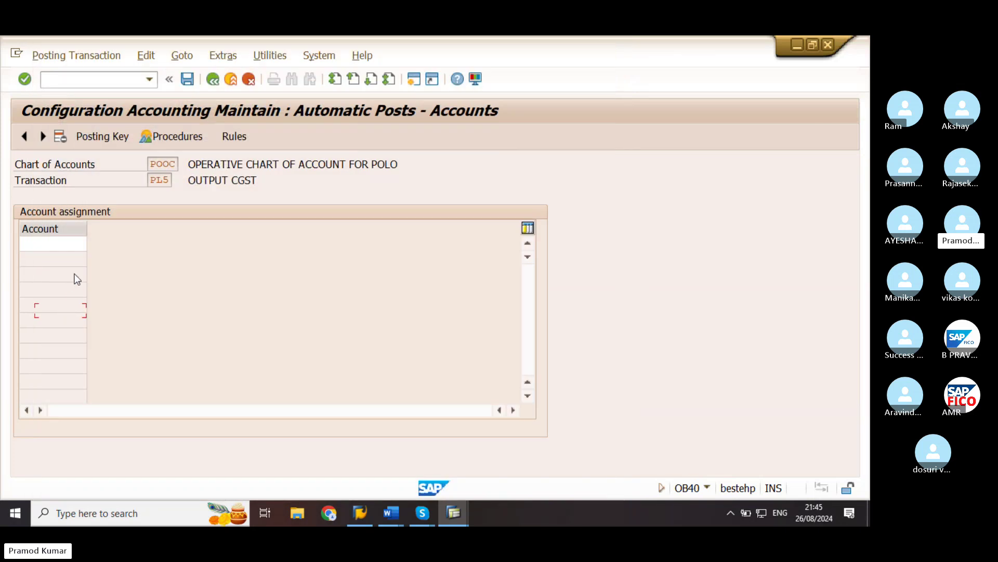
left_click(187, 79)
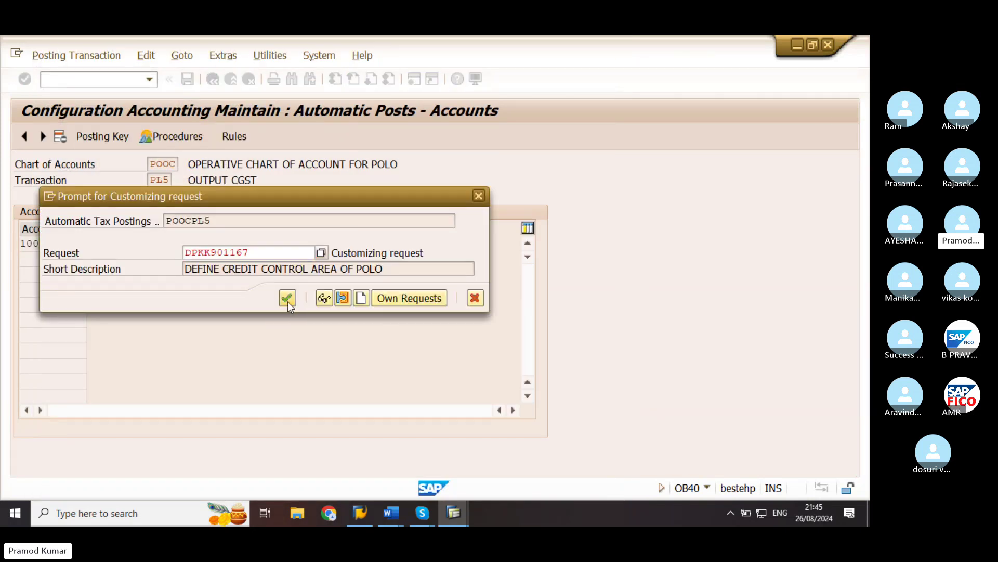
left_click(287, 298)
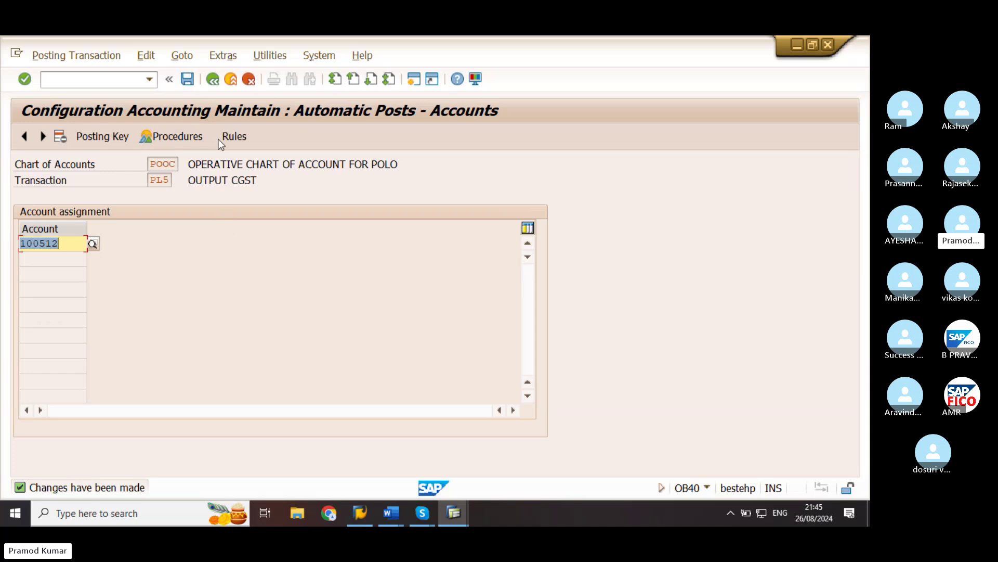
left_click(212, 80)
Open the OUTPUT IGST procedure PL6 and save its account determination rules for chart of accounts POOC.
left_click(306, 399)
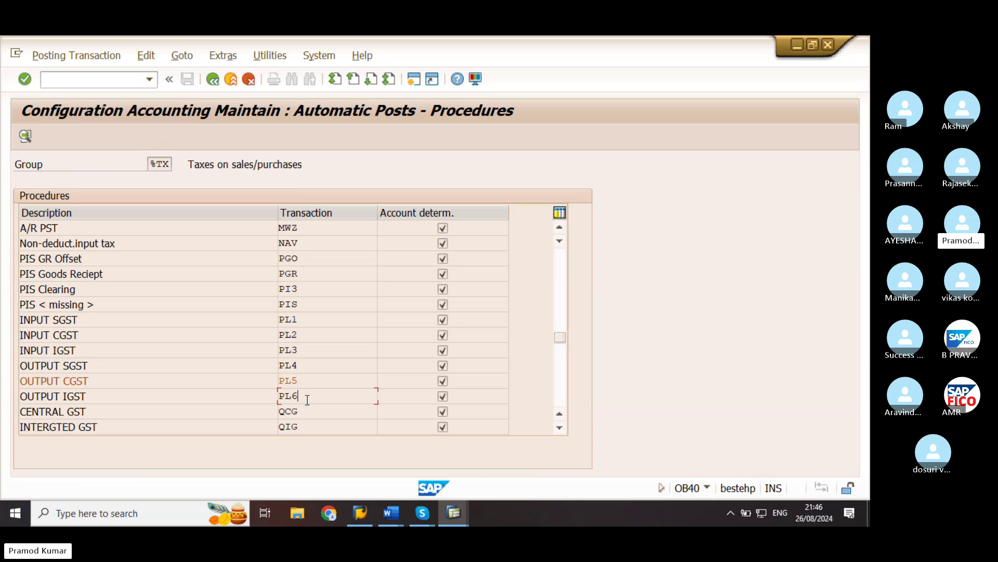
double_click(307, 399)
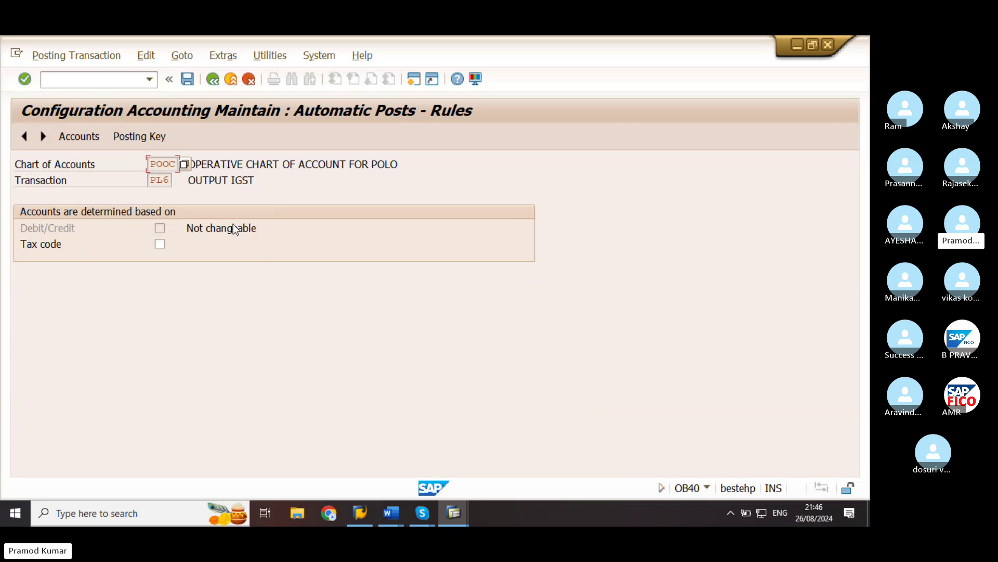
left_click(140, 137)
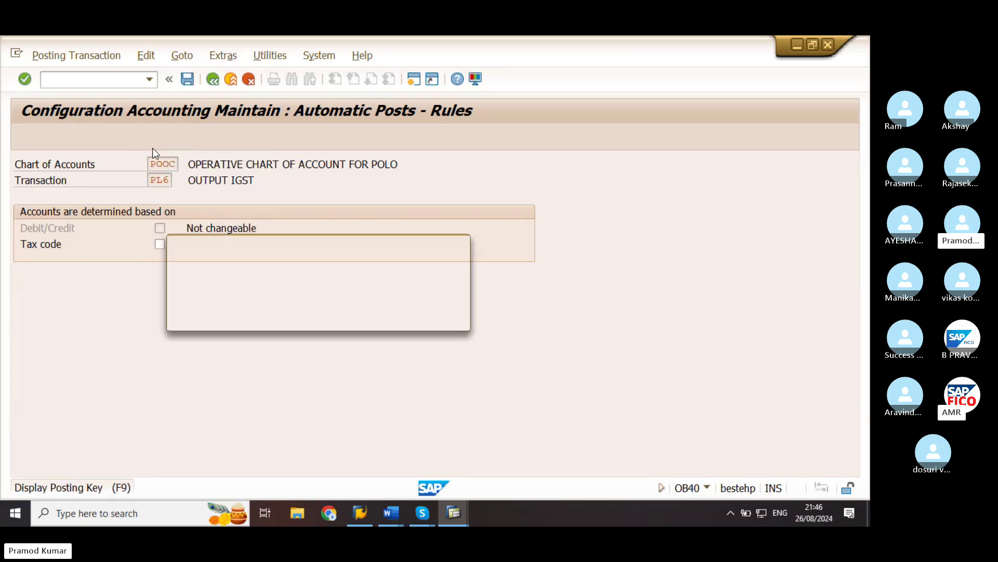
left_click(240, 317)
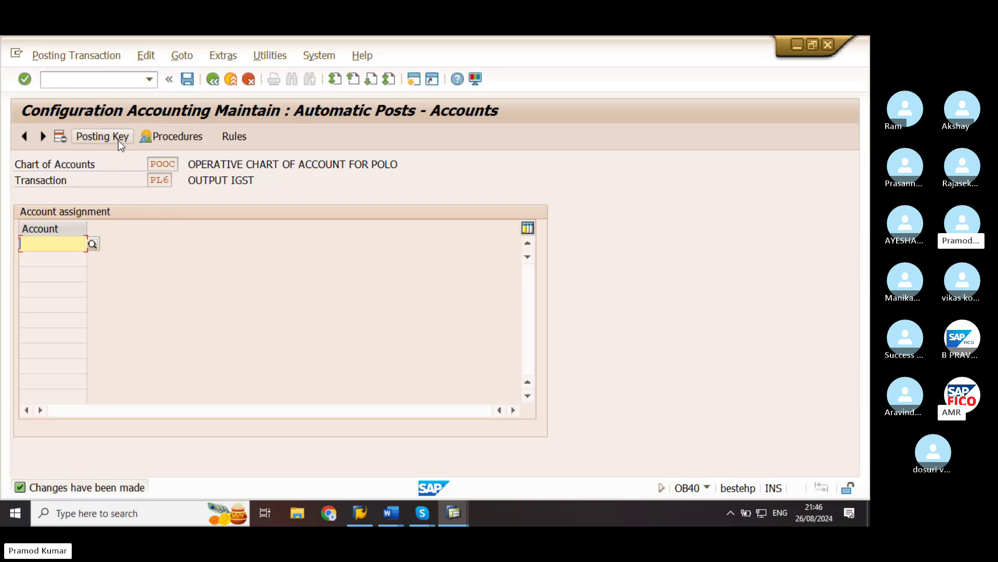
Set the OUTPUT IGST (PL6) posting keys to debit 40 and credit 50, and save them in the proposed customizing request.
left_click(118, 139)
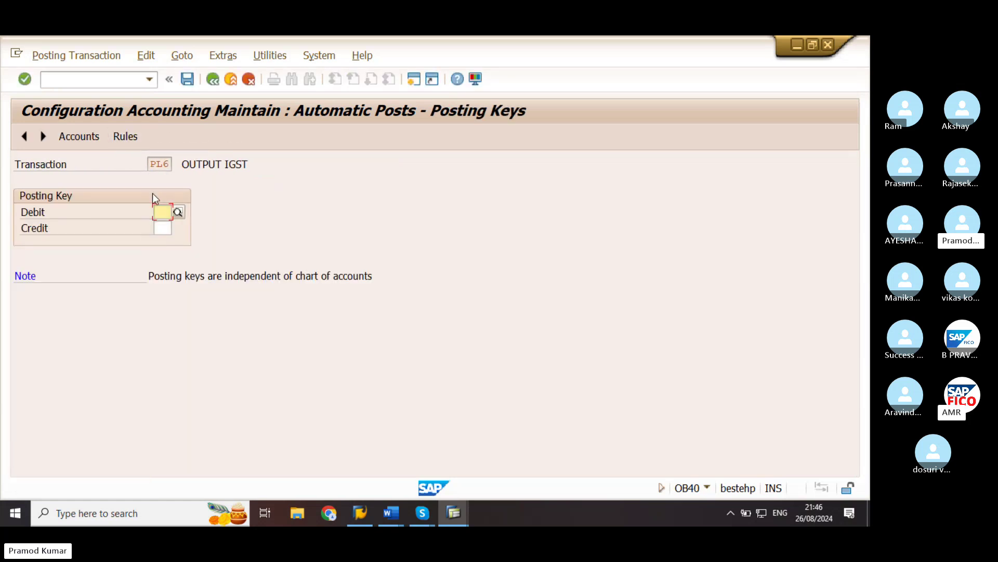
type("40")
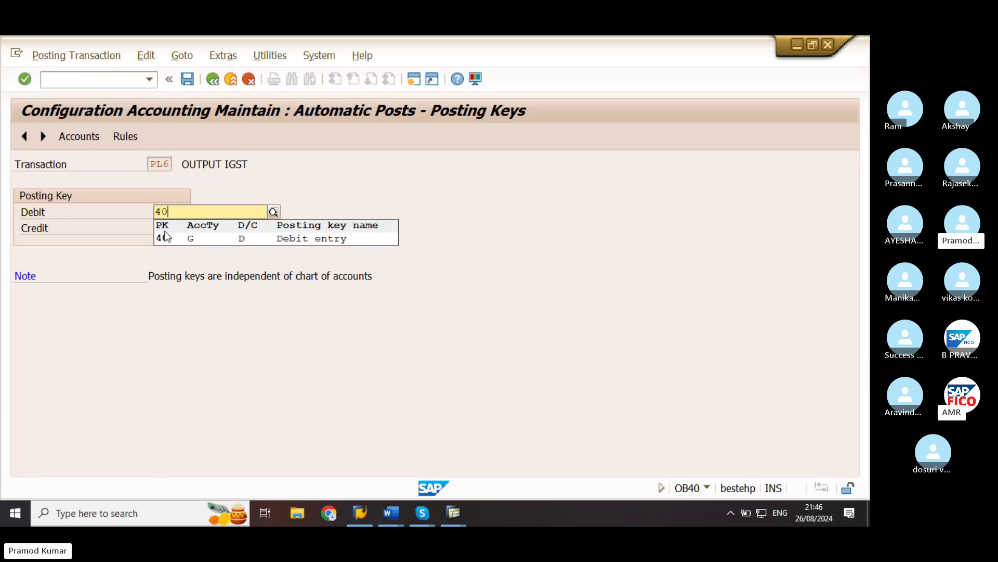
left_click(166, 233)
left_click(166, 233)
type("50")
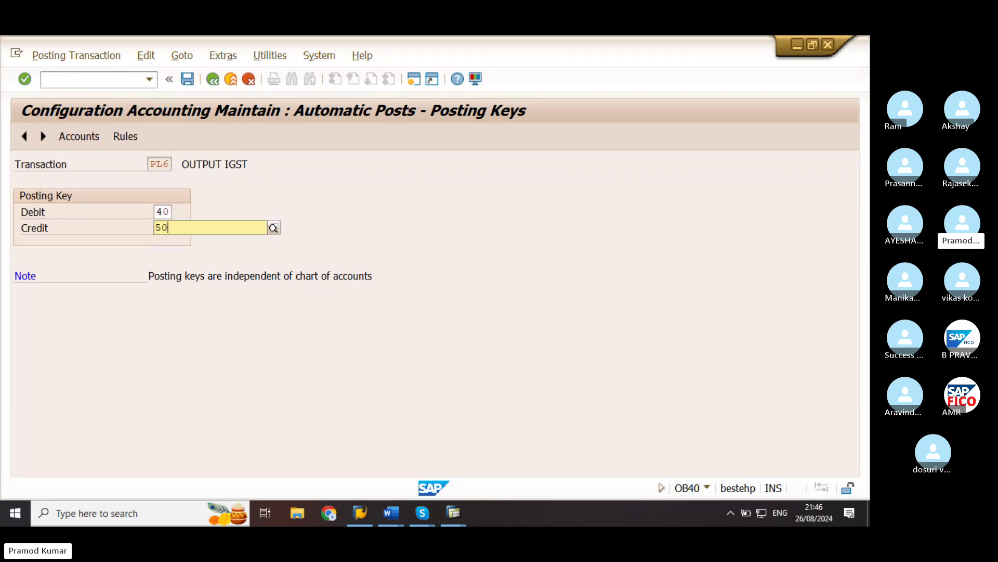
left_click(186, 254)
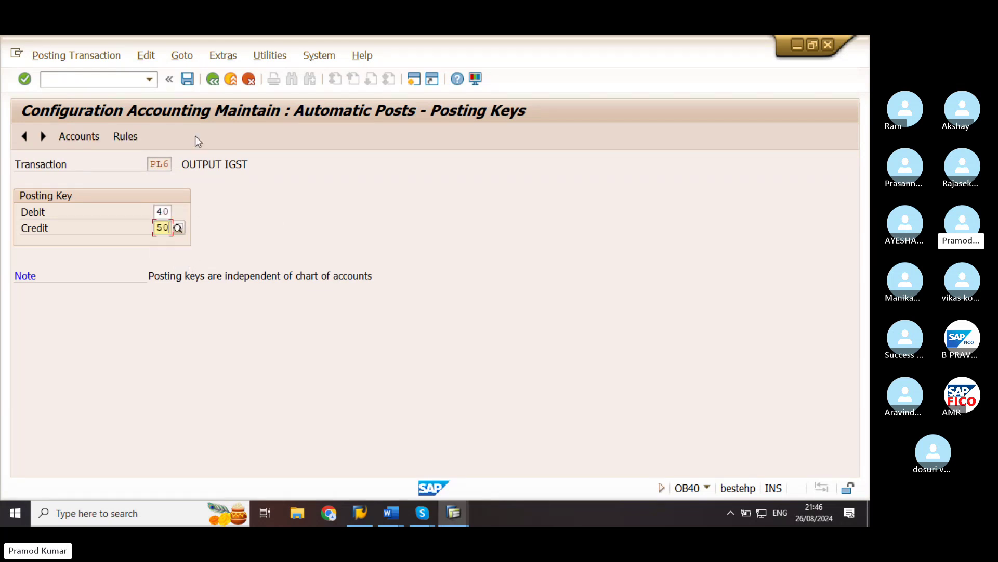
left_click(187, 80)
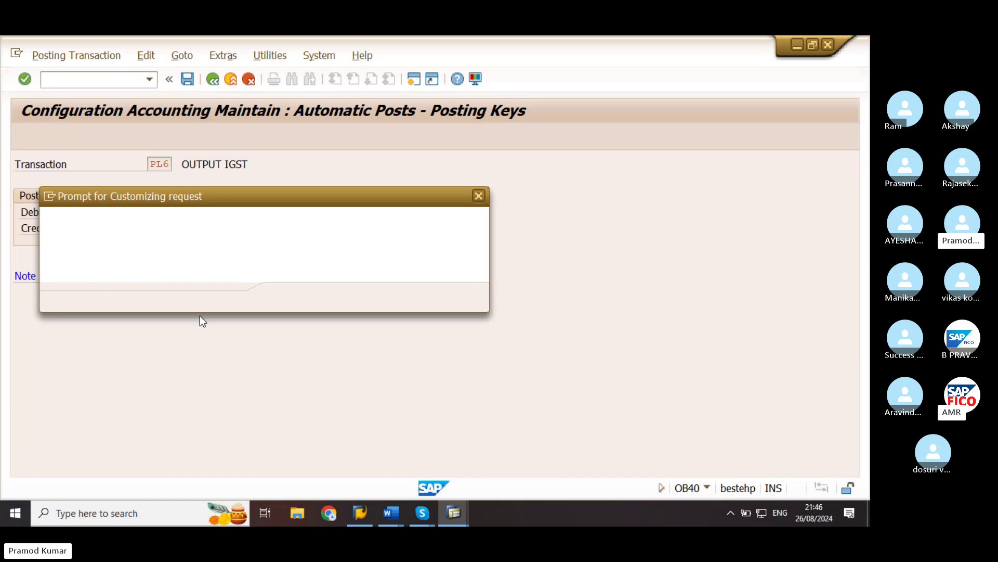
left_click(285, 295)
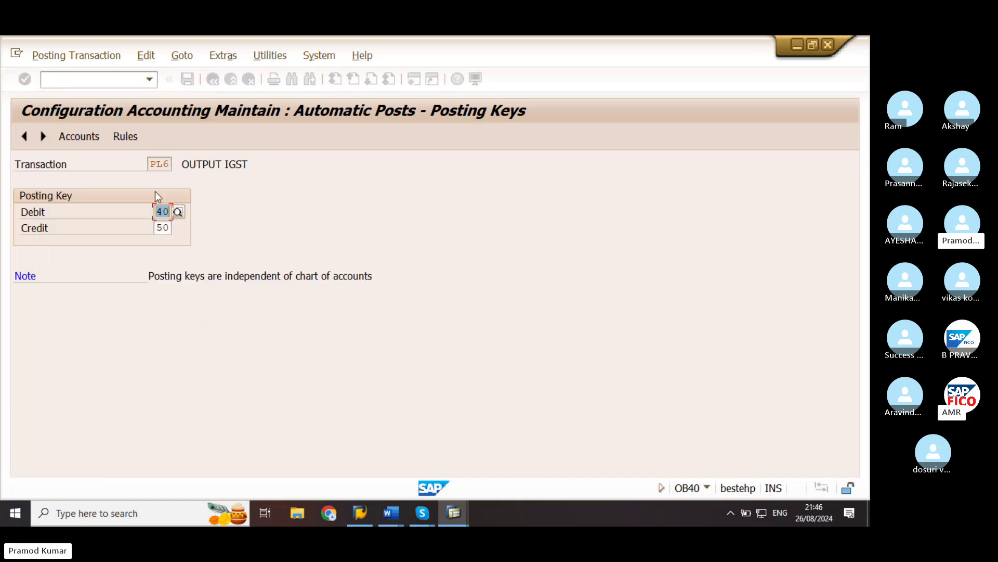
Assign G/L account 100513 OUTPUT IGST A/C to PL6 and save it in customizing request DPKK901167.
left_click(98, 140)
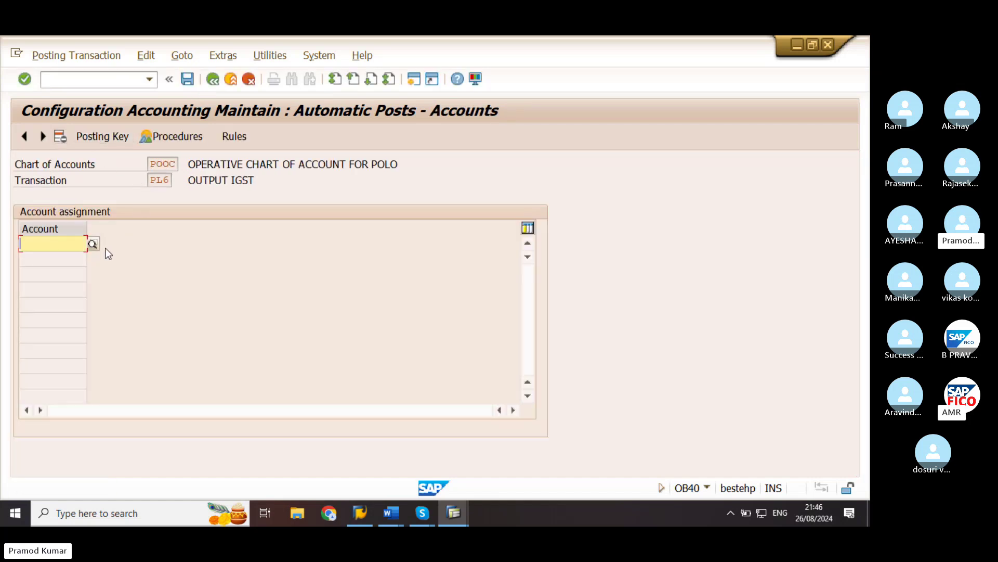
left_click(92, 244)
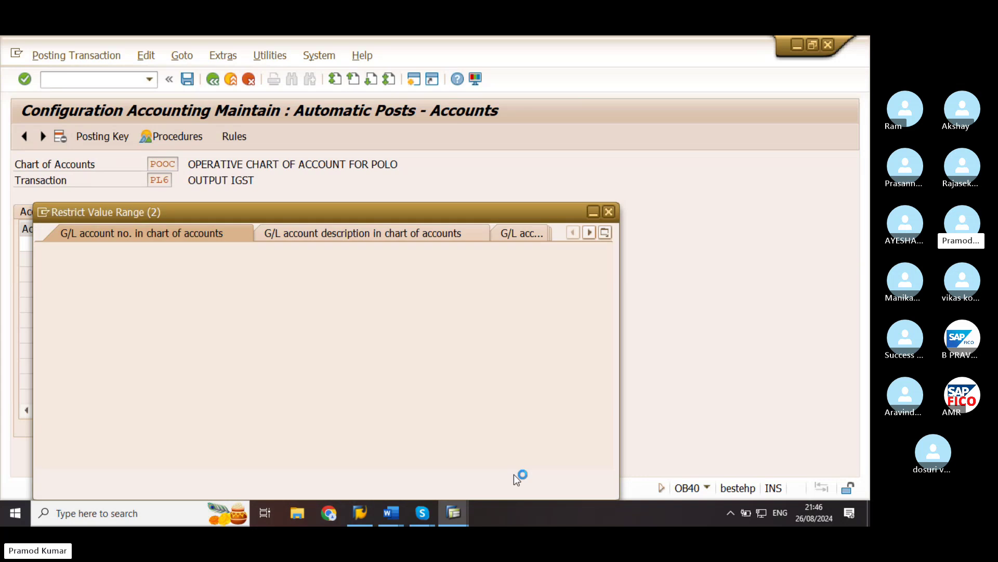
left_click(561, 478)
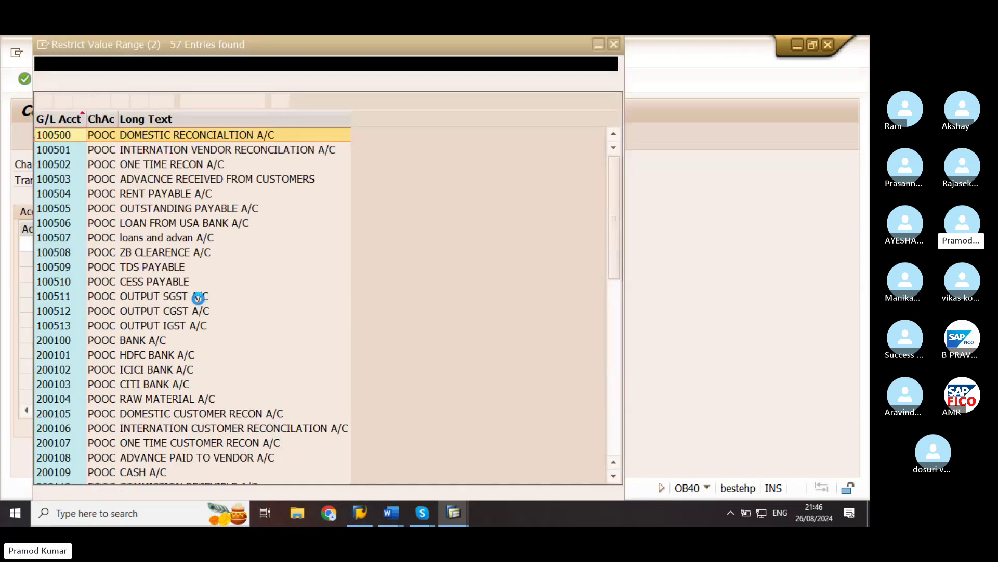
left_click(53, 325)
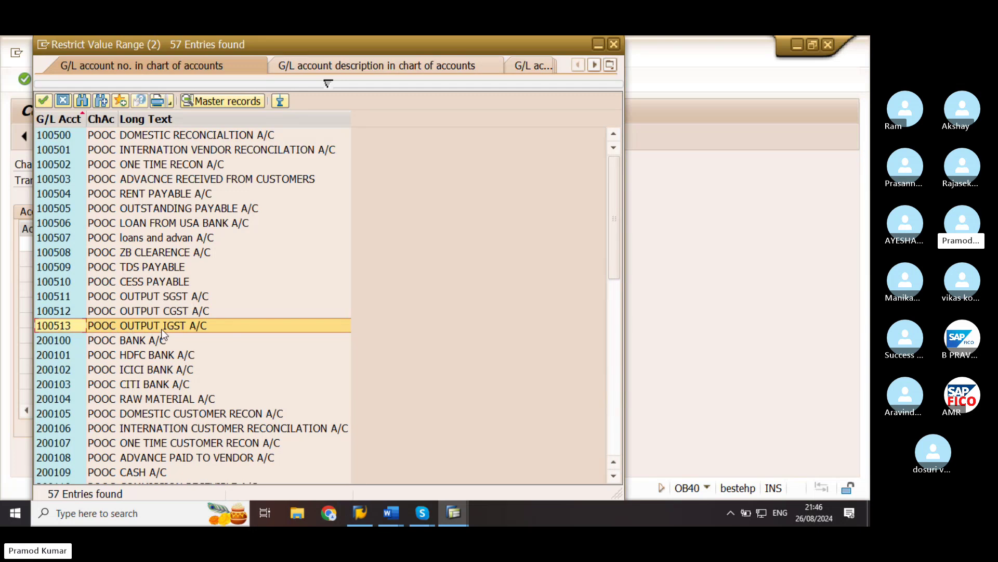
double_click(52, 329)
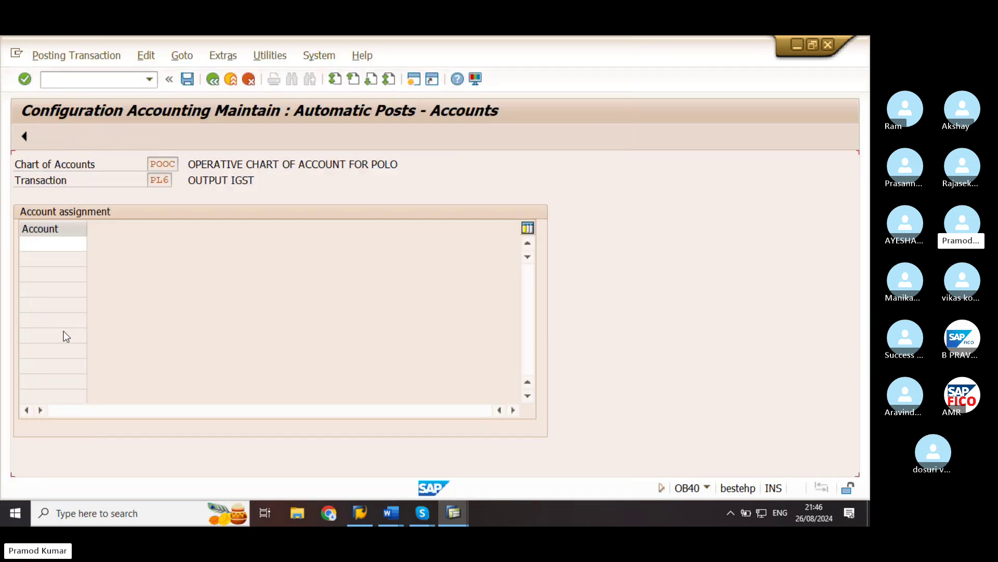
left_click(77, 244)
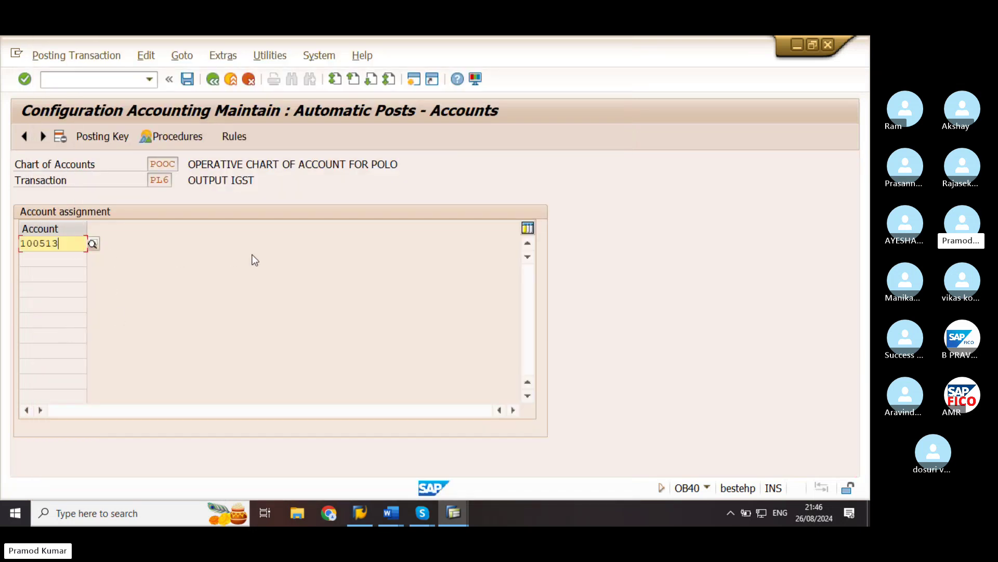
left_click(187, 79)
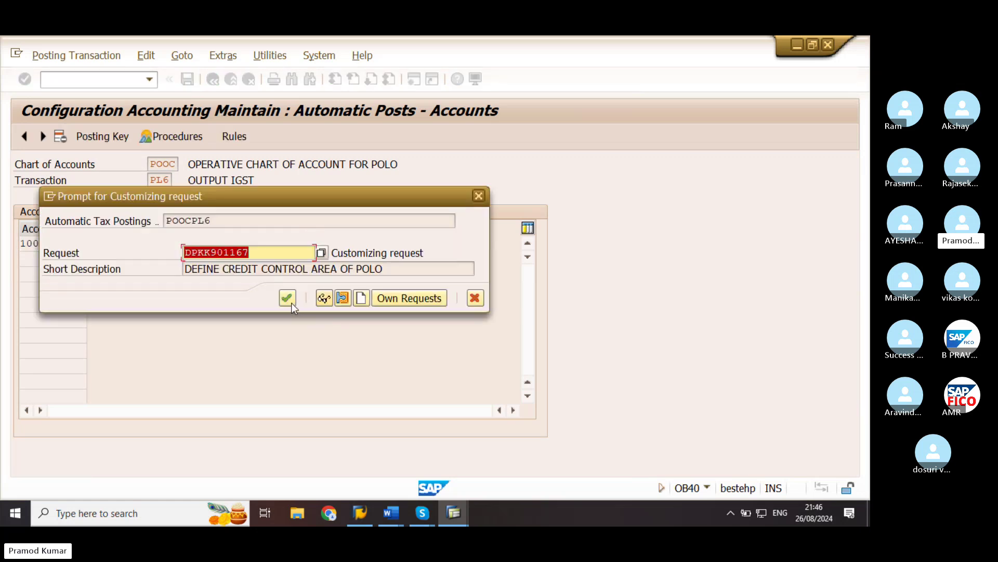
left_click(289, 299)
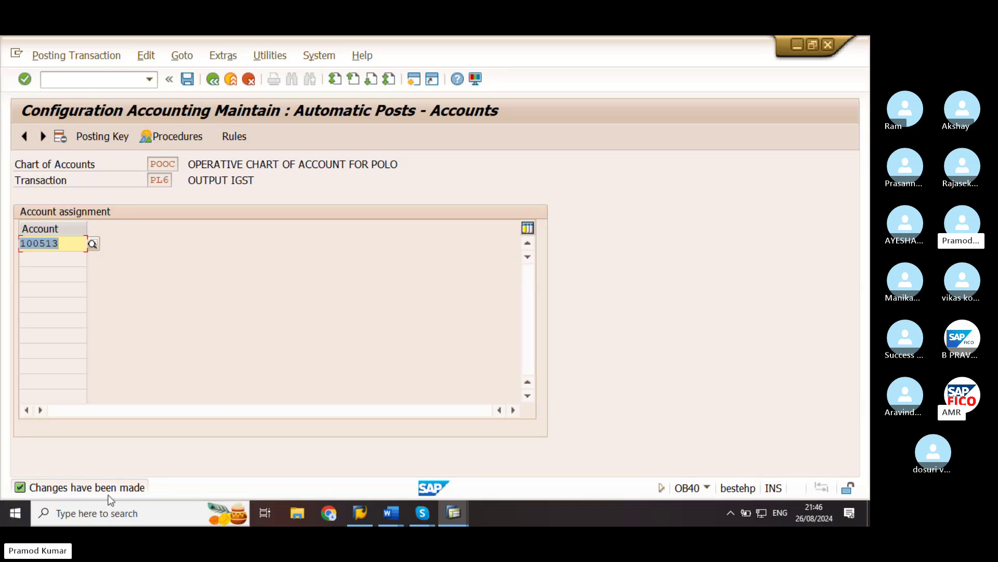
Switch to the input GST notes in Word and copy the transaction code SM30 from the Maintain Tax Codes line.
left_click(389, 513)
left_click(444, 460)
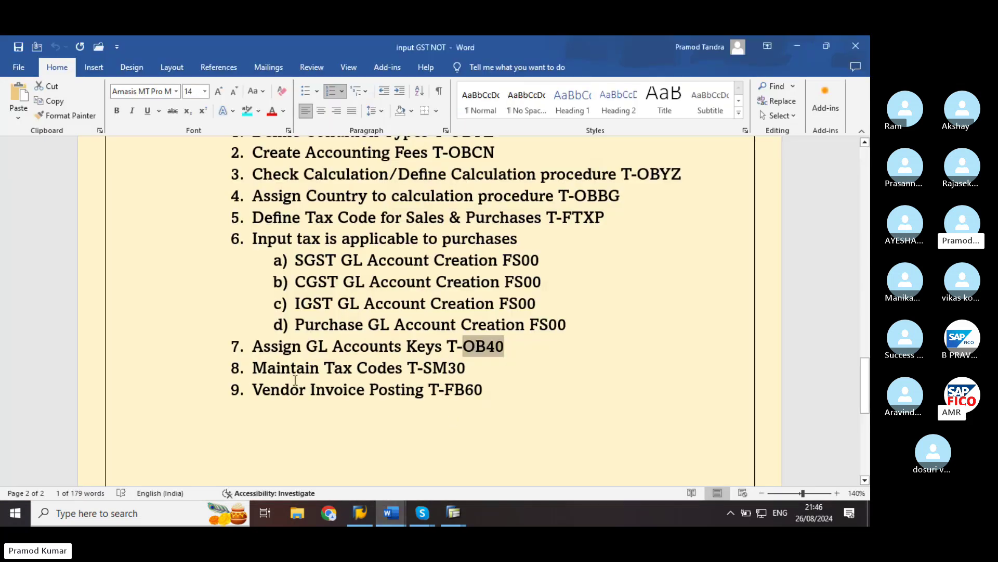
double_click(446, 373)
key("ctrl+c")
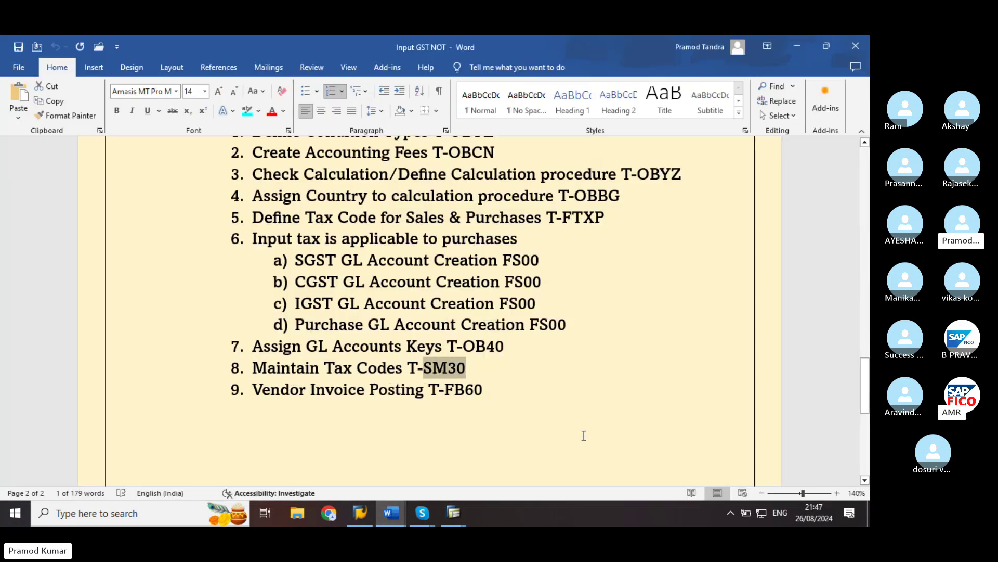
Switch back to the SAP session showing the PL6 account assignment and start transaction SM30 in it with the copied code.
left_click(455, 522)
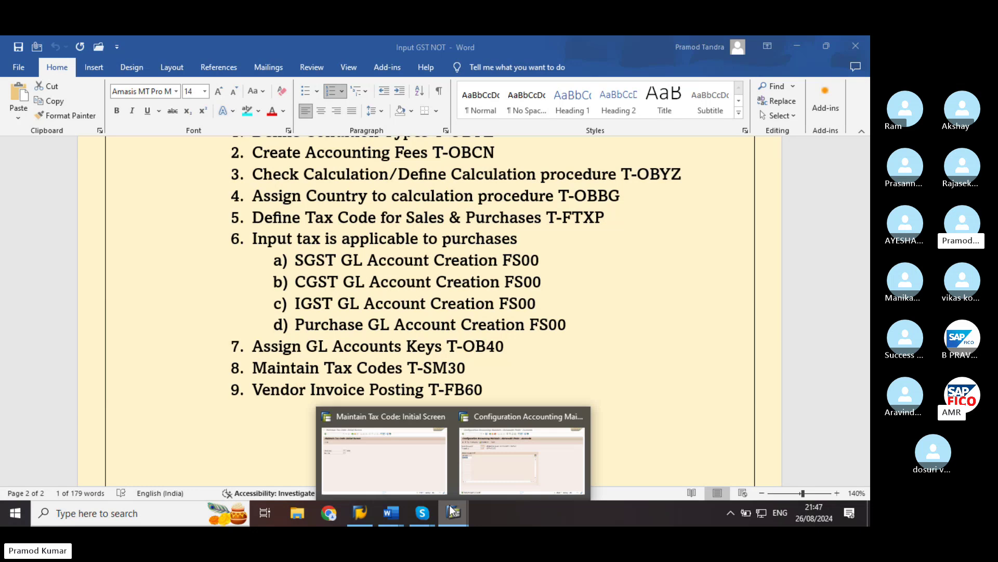
left_click(542, 453)
left_click(72, 82)
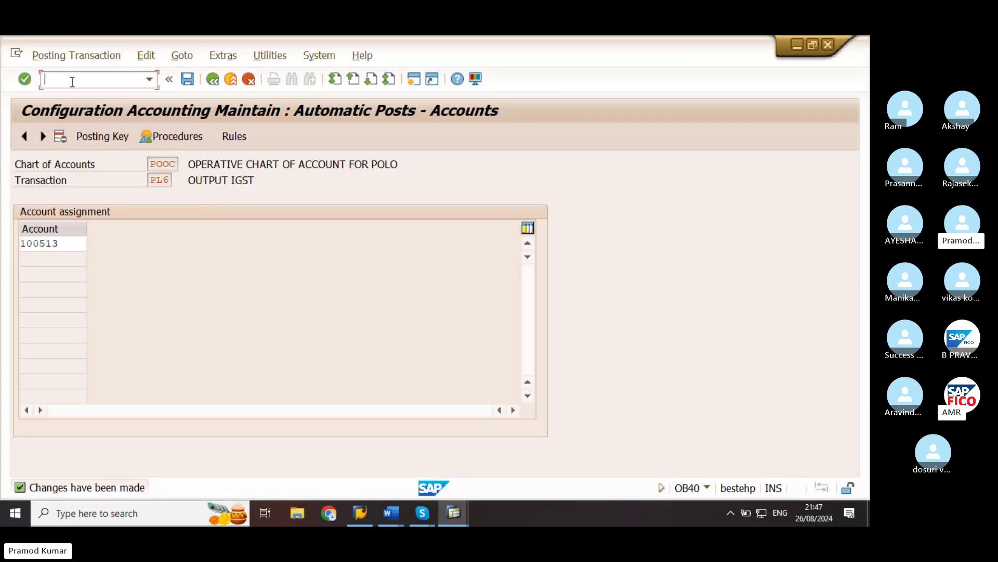
type("/n")
key("ctrl+v")
key("Return")
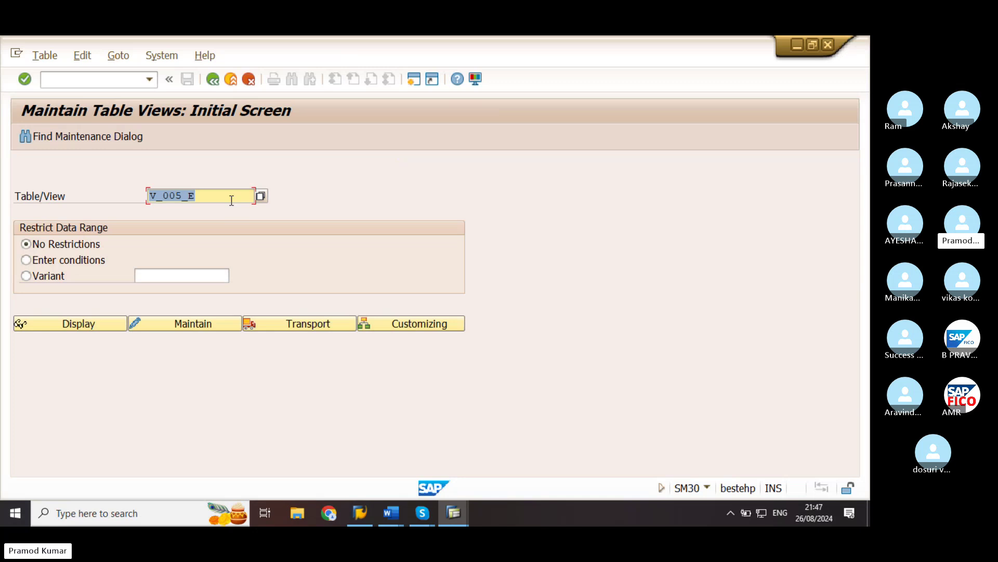
Open table view J_1ICONDTAX for maintenance without restrictions and start adding new entries.
key("Delete")
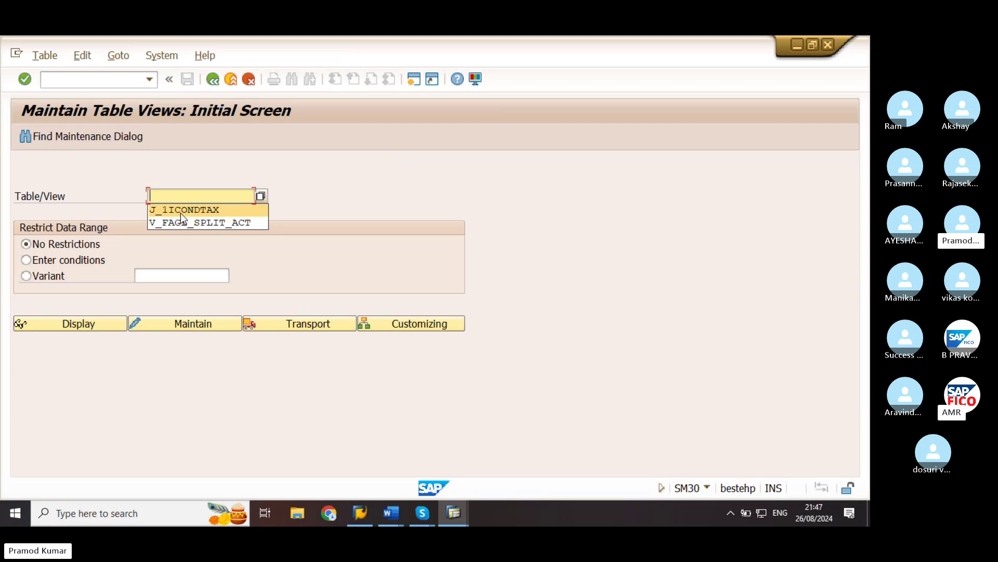
left_click(210, 211)
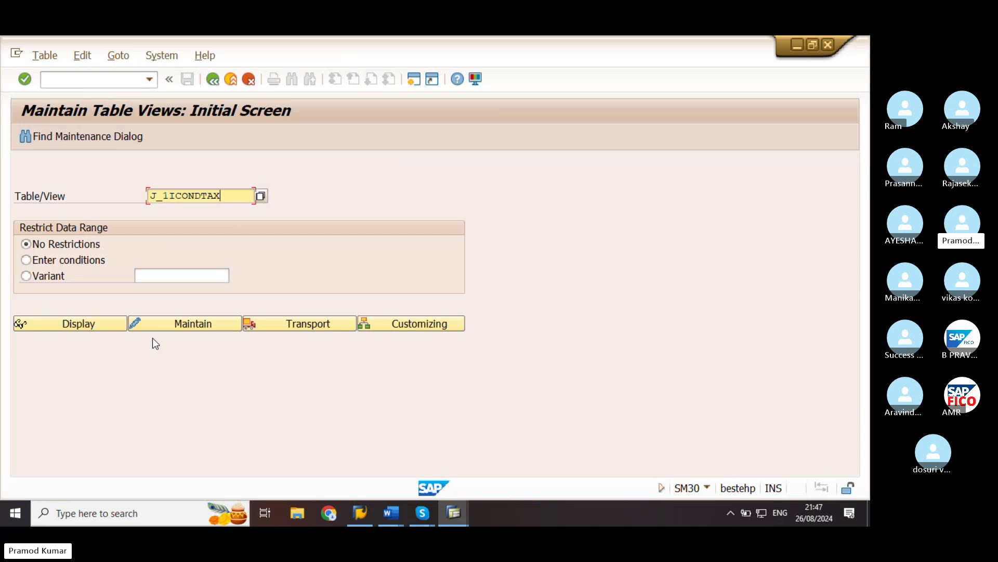
left_click(187, 324)
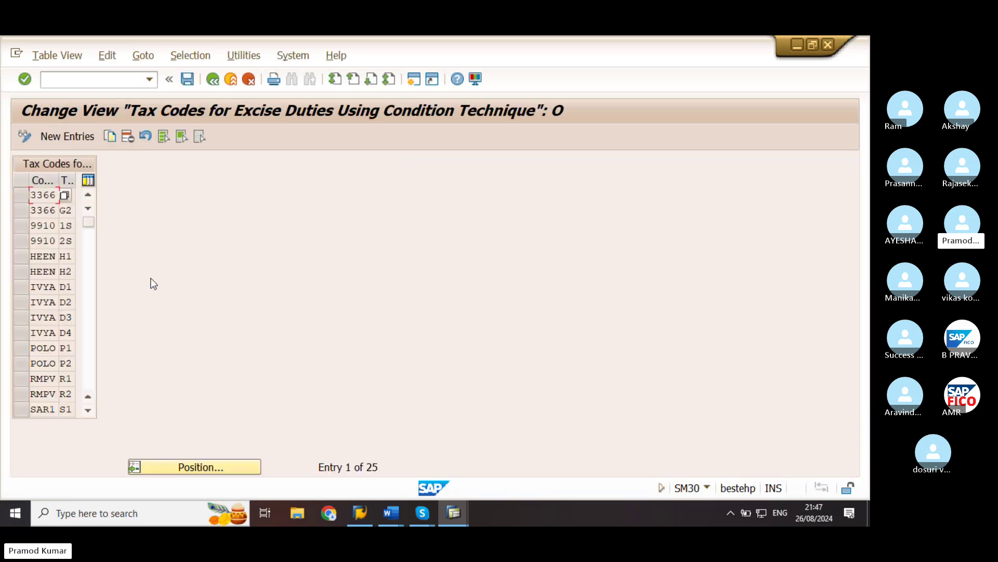
left_click(66, 137)
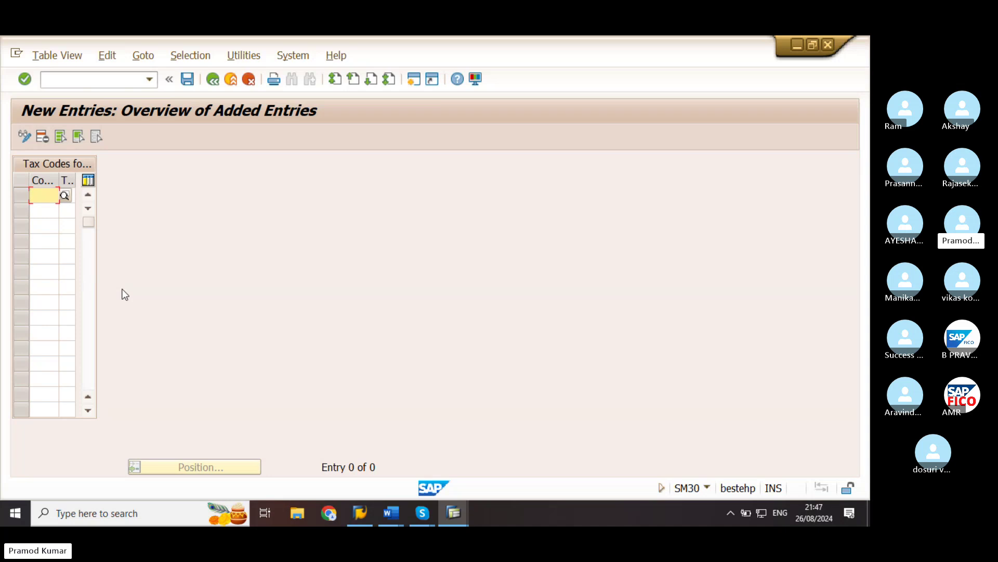
Fill the first new entry with company code POLO and tax code P4.
type("POLO")
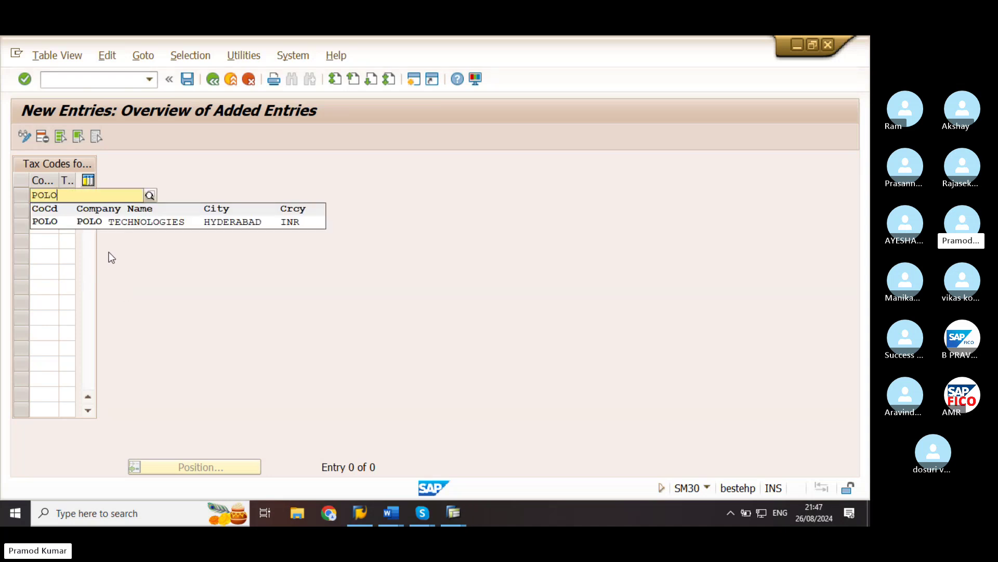
left_click(109, 223)
key("Tab")
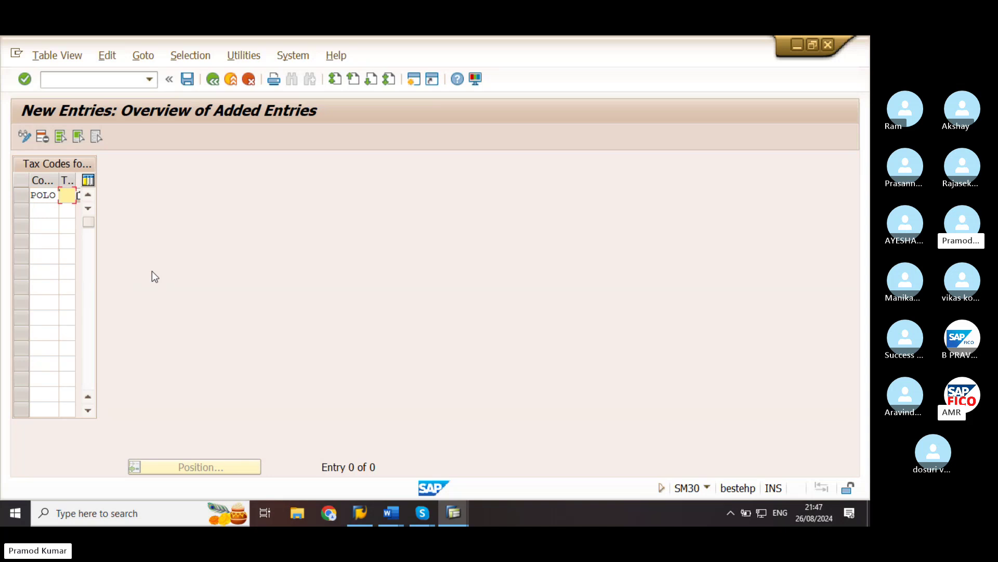
type("P")
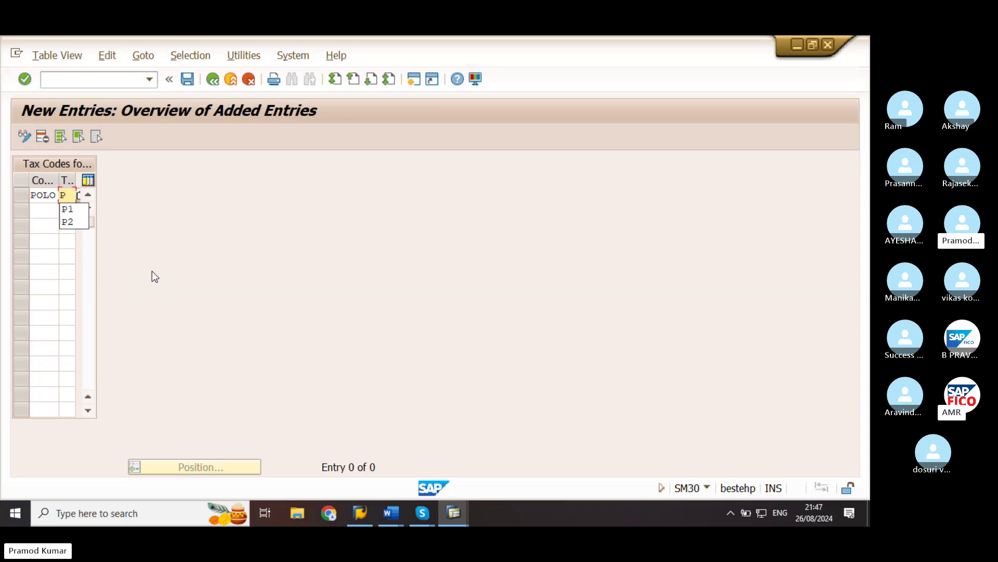
type("4")
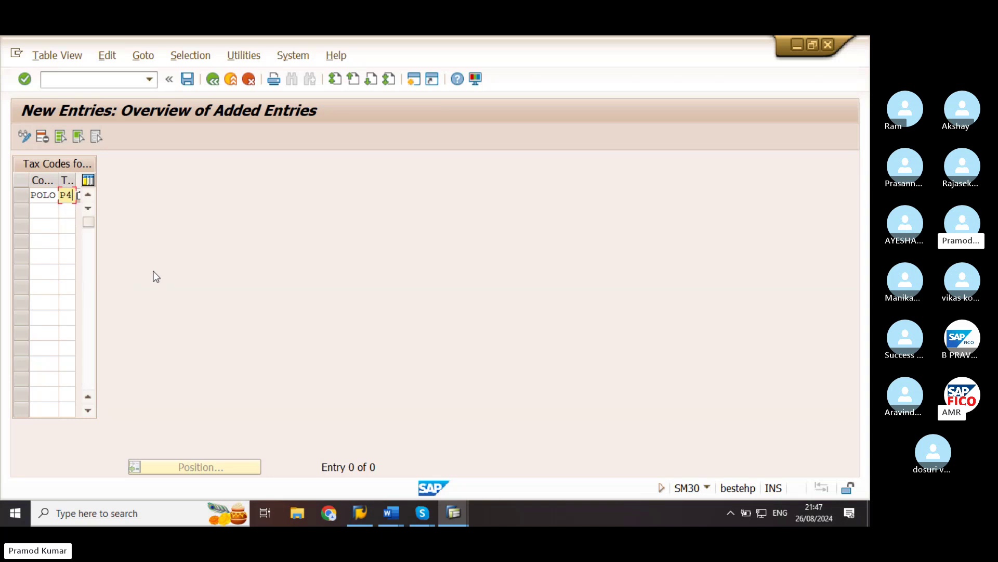
key("BackSpace")
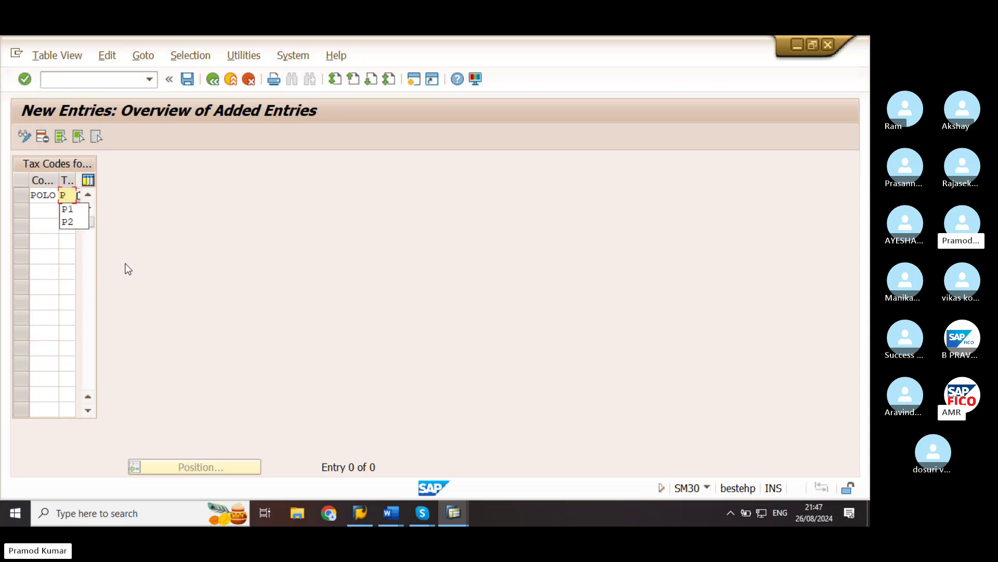
type("4")
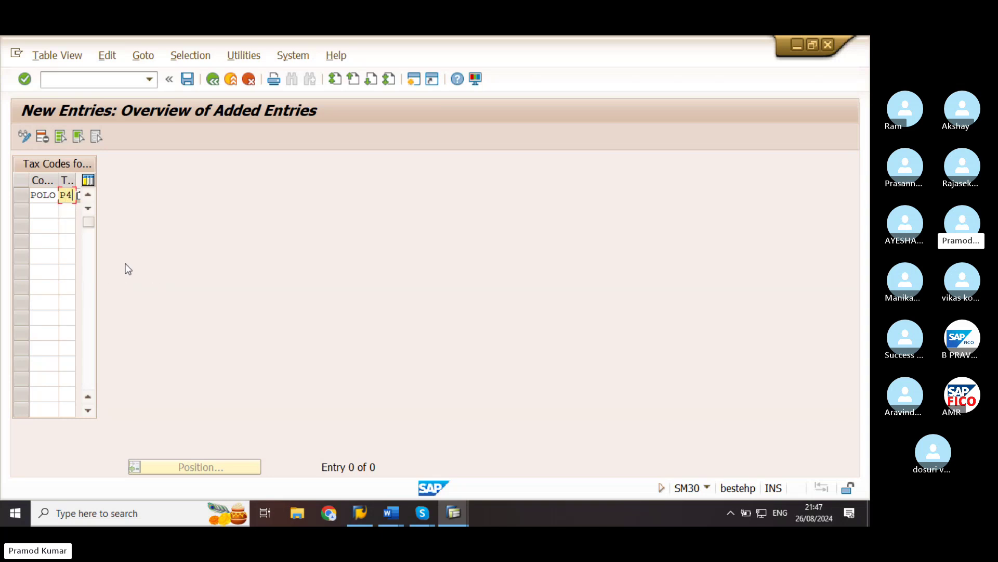
Fill the second new entry with company code POLO and tax code P3.
left_click(45, 208)
type("POLO")
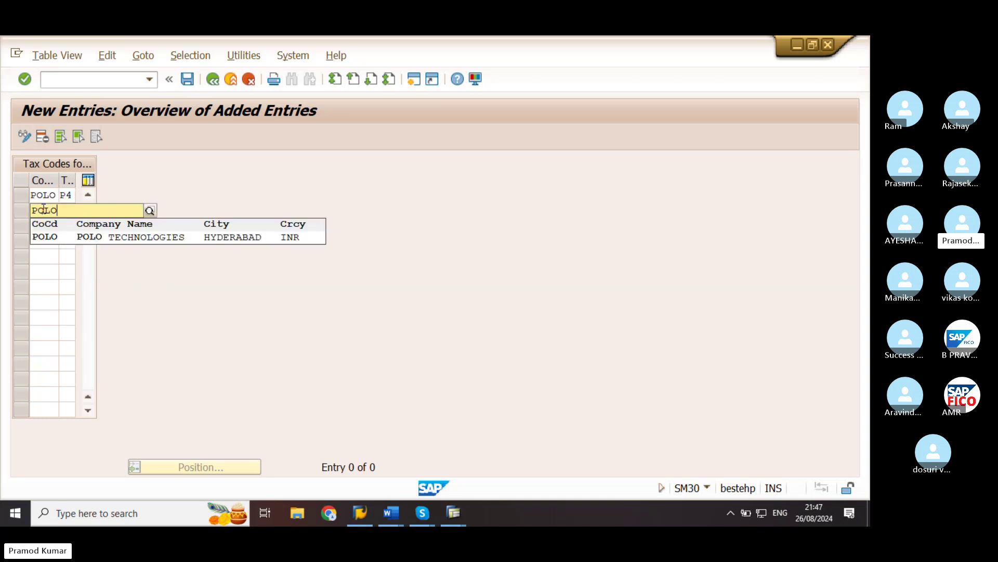
left_click(58, 237)
left_click(67, 212)
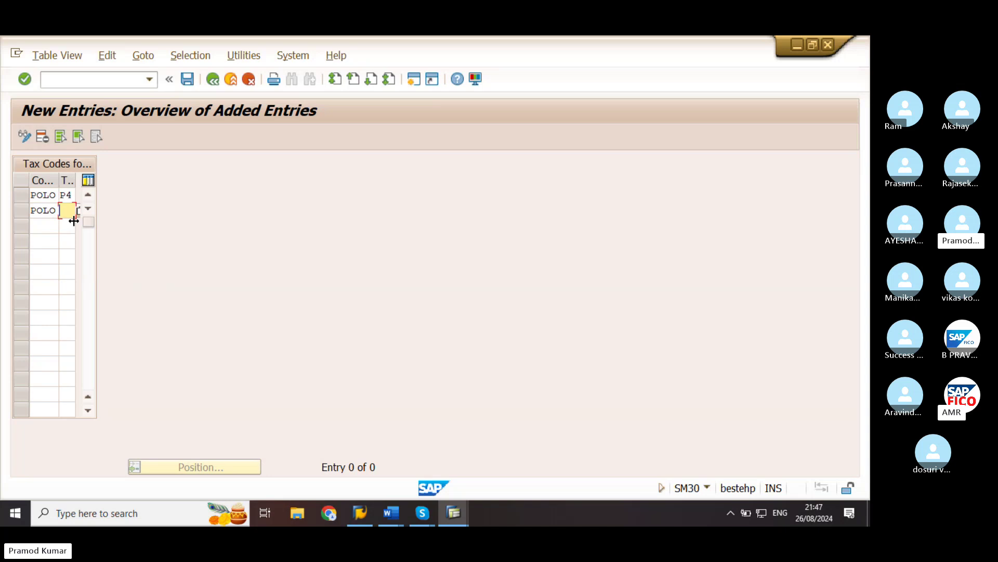
type("P3")
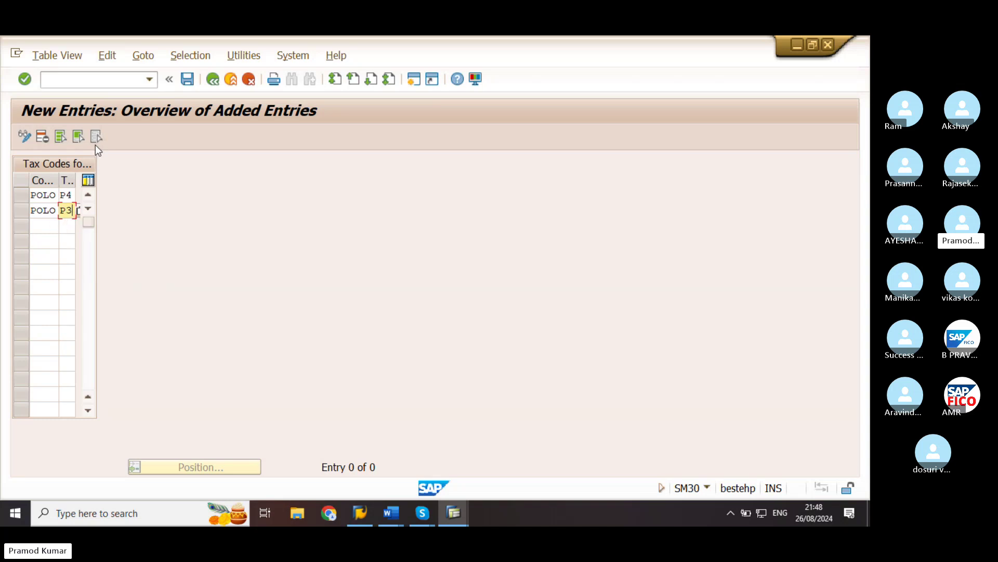
key("Return")
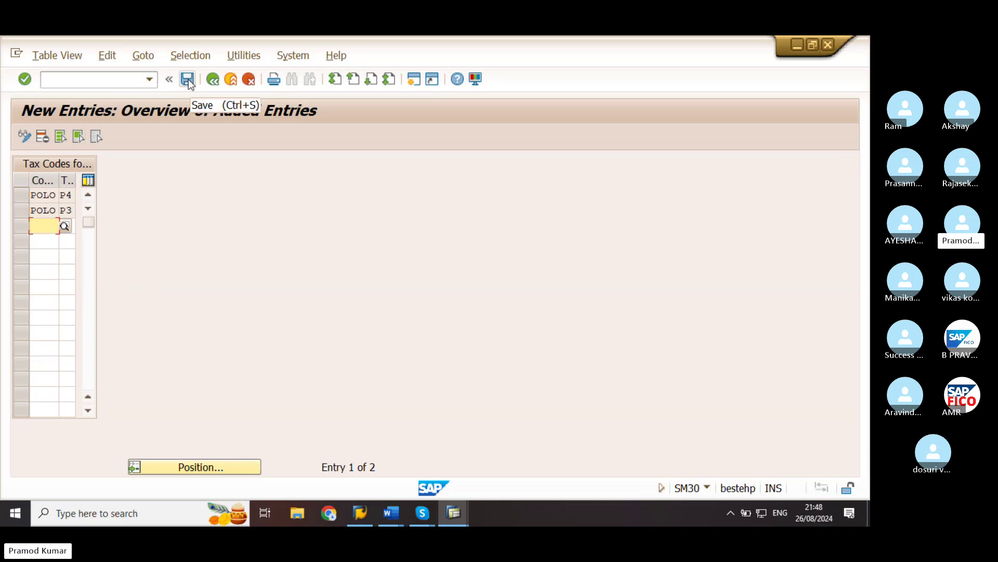
Save the new tax code entries and accept the proposed customizing request.
left_click(188, 79)
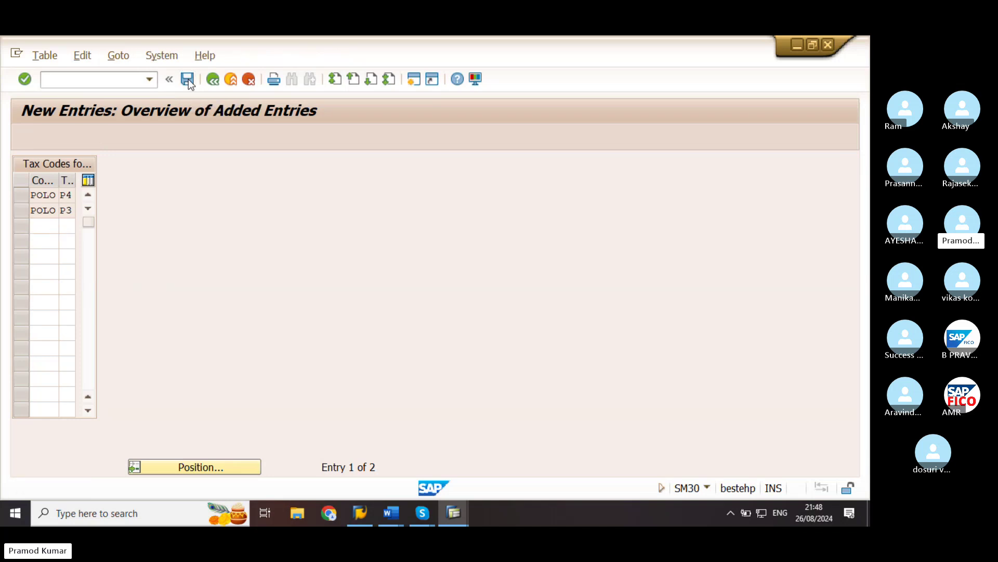
left_click(266, 254)
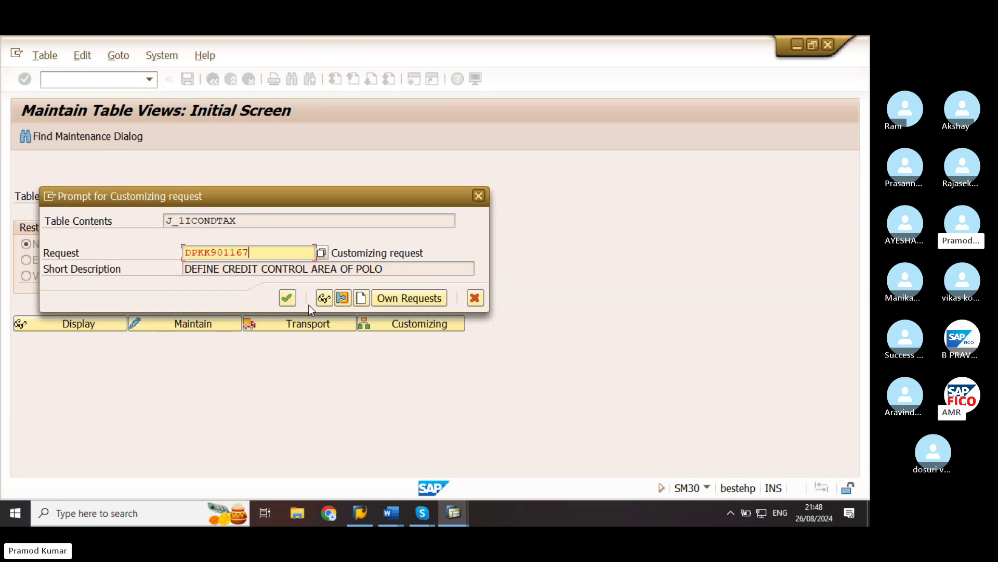
left_click(294, 303)
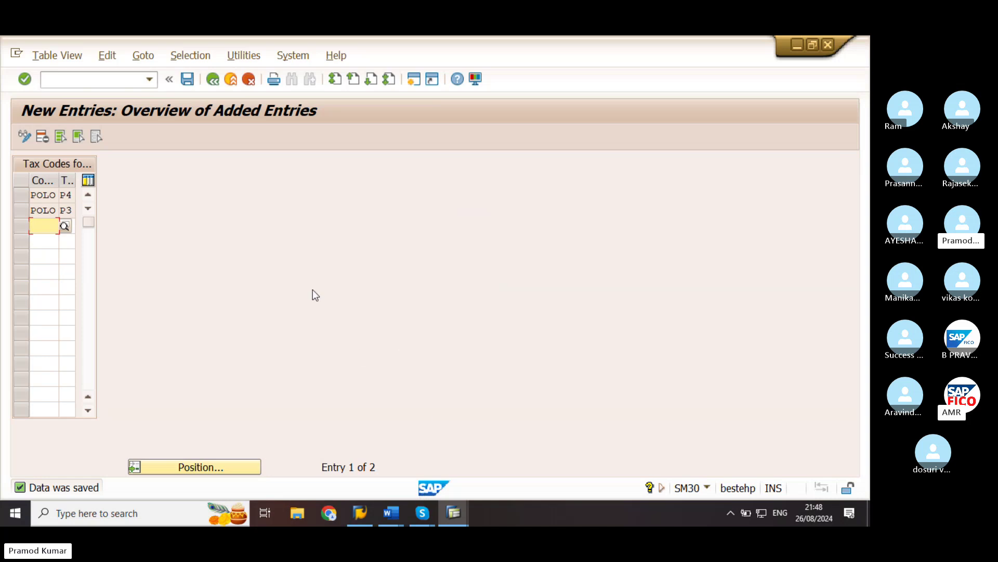
Leave the table maintenance and start transaction FB70 in the same session.
left_click(70, 83)
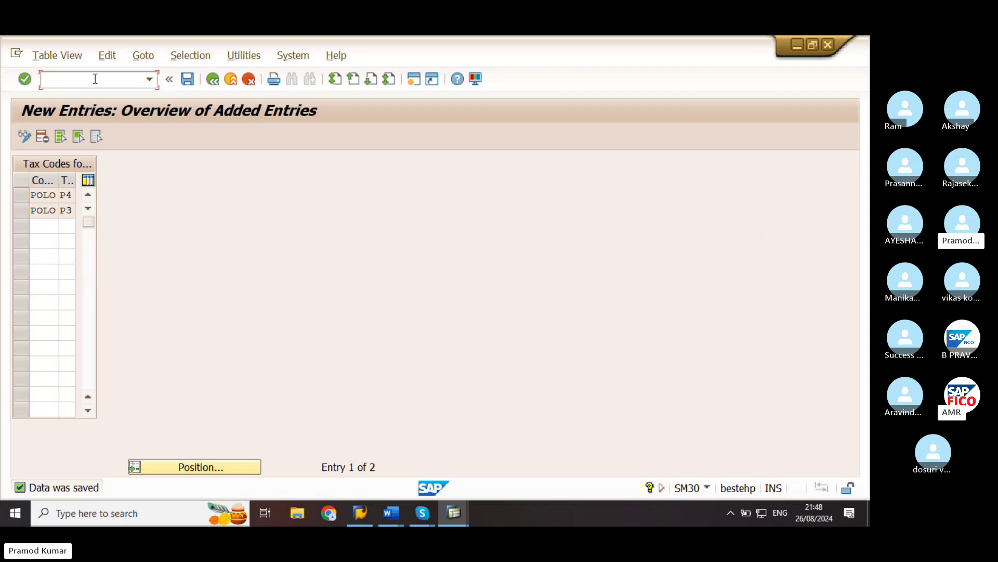
type("/NFB70")
key("Return")
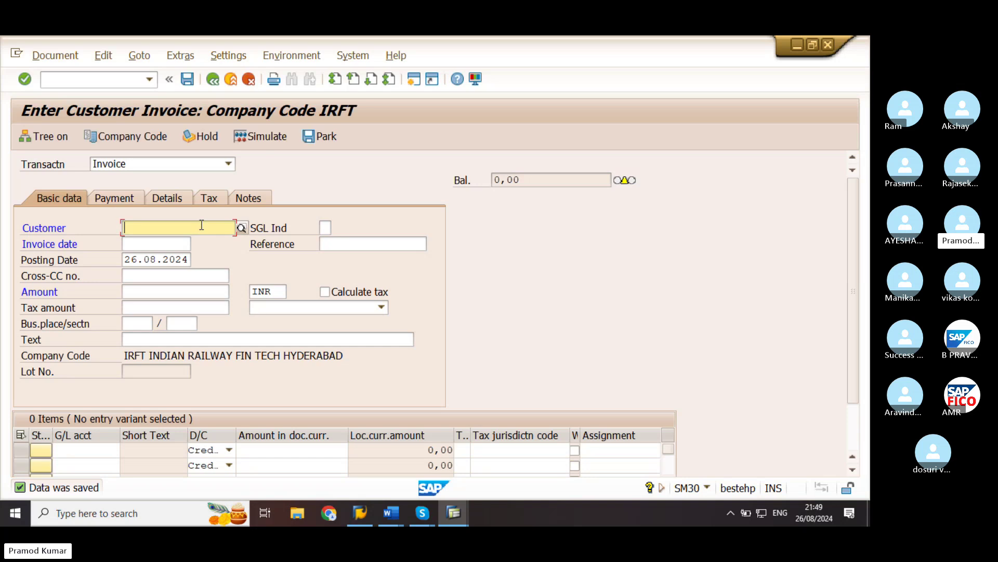
Switch the customer invoice entry to company code POLO.
left_click(241, 229)
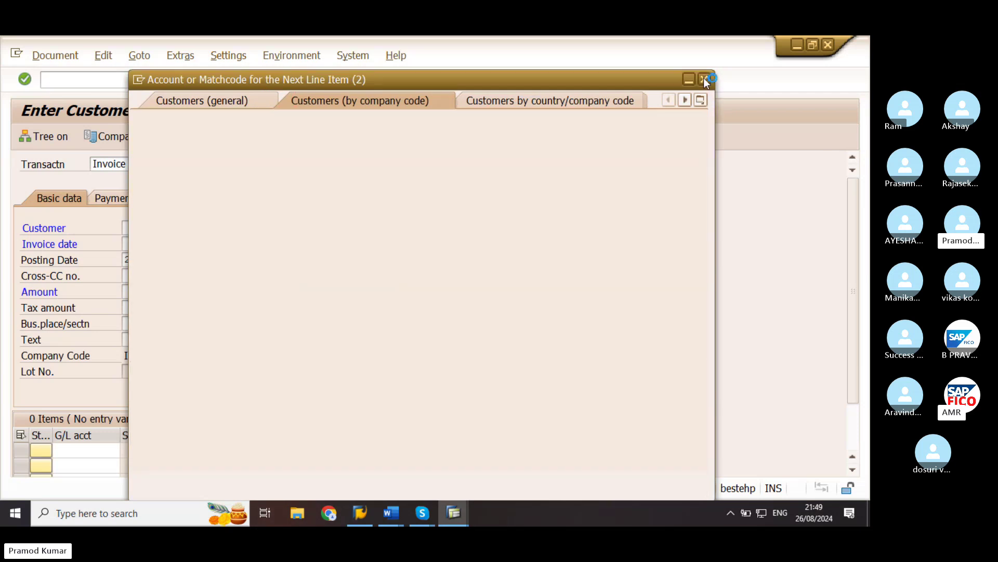
key("Escape")
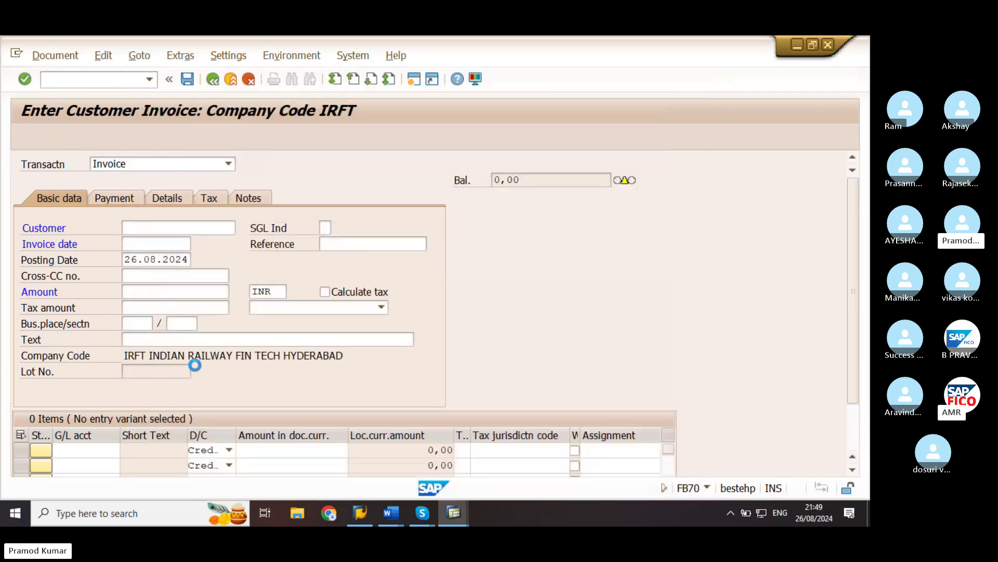
left_click(134, 136)
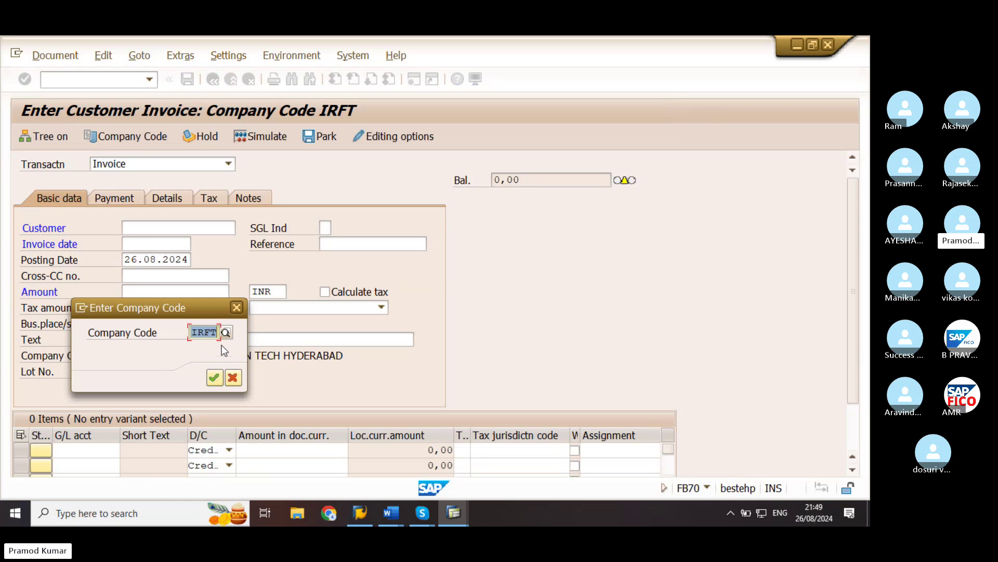
type("POLO")
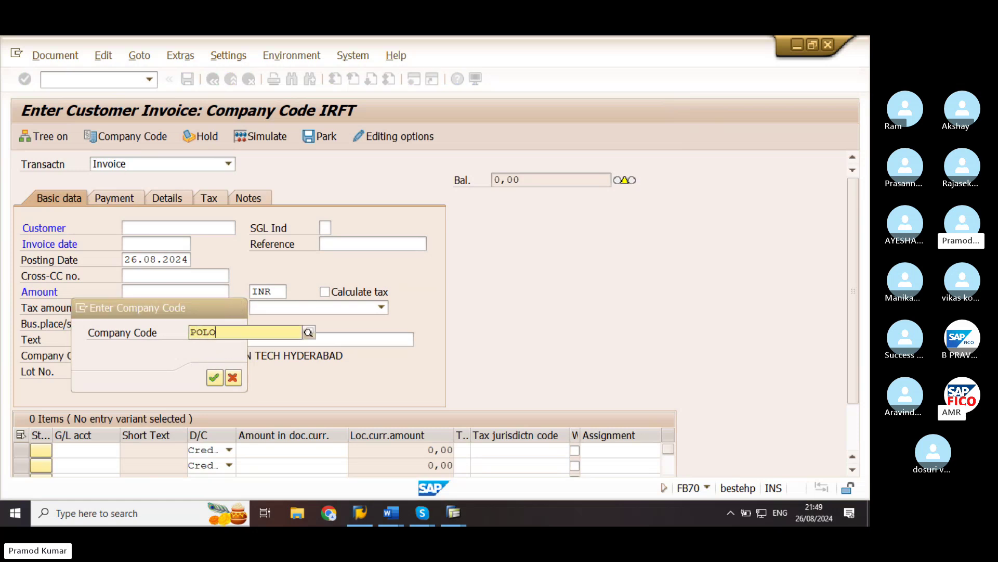
left_click(214, 377)
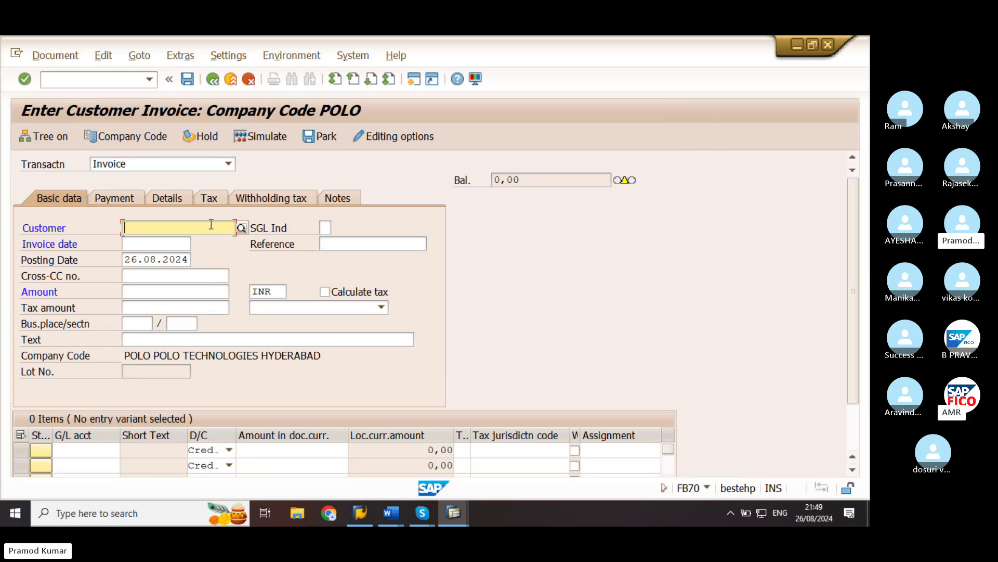
Look up the customers of company code POLO and choose HP ENTERPRIZES as the invoice customer.
left_click(243, 229)
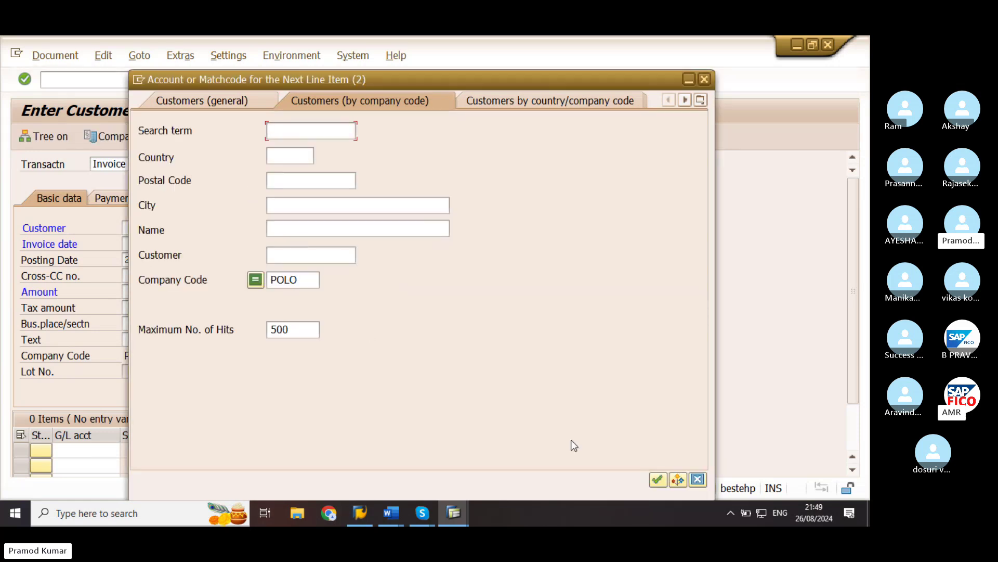
key("Return")
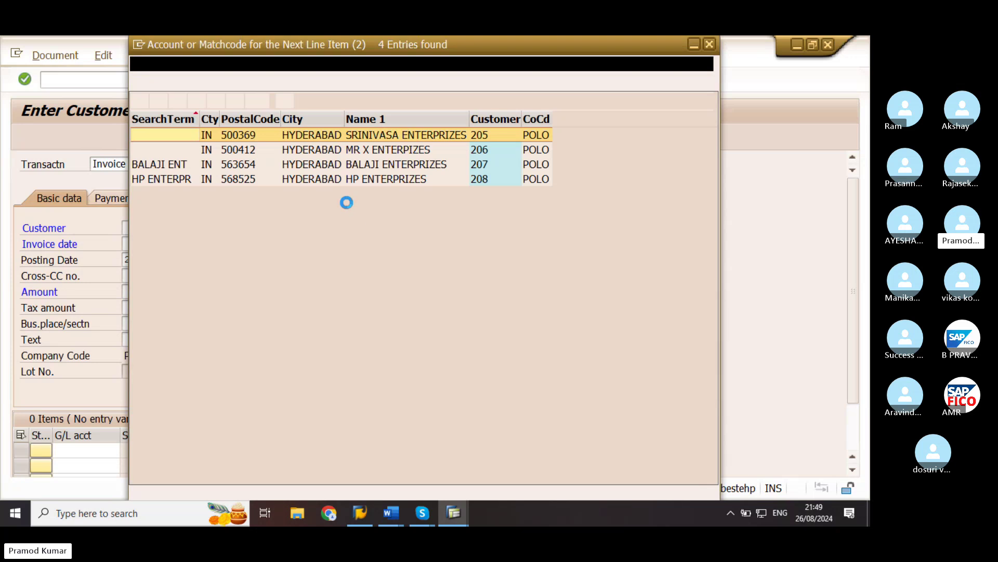
left_click(378, 152)
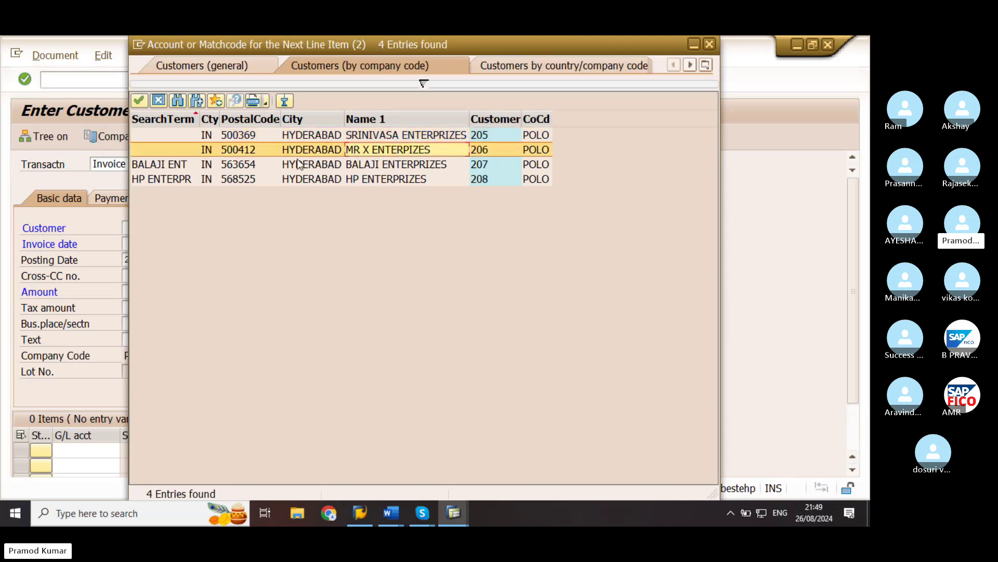
double_click(161, 179)
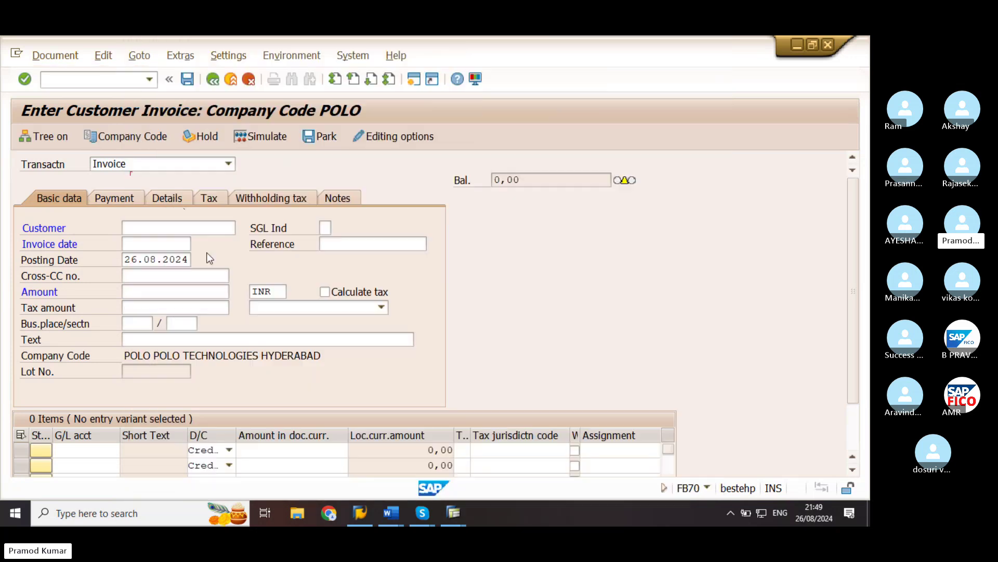
Copy the posting date 26.08.2024 into the invoice date and set the invoice amount to 100000.
left_click(157, 244)
left_click_drag(124, 259, 189, 259)
key("ctrl+c")
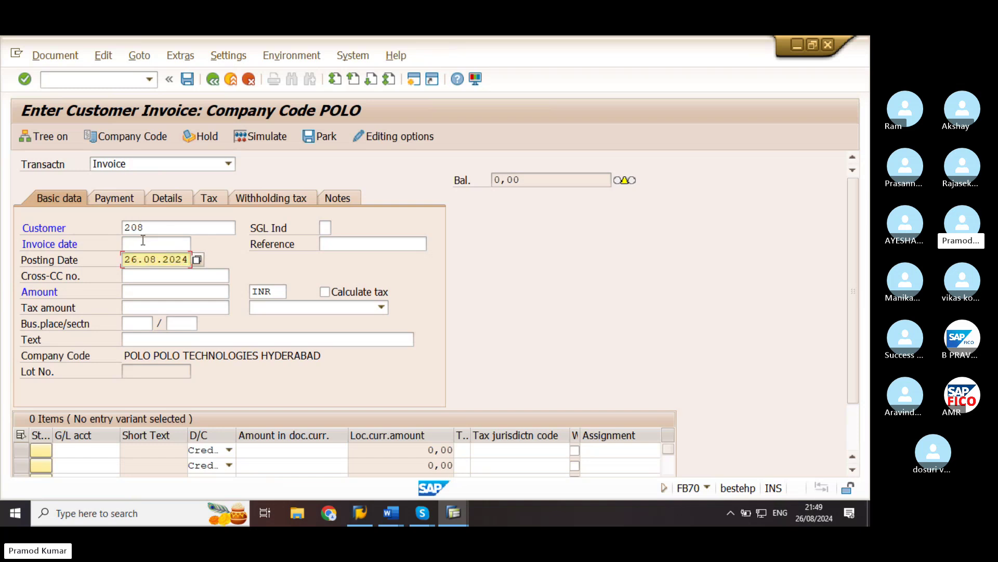
left_click(143, 242)
key("ctrl+v")
left_click(149, 292)
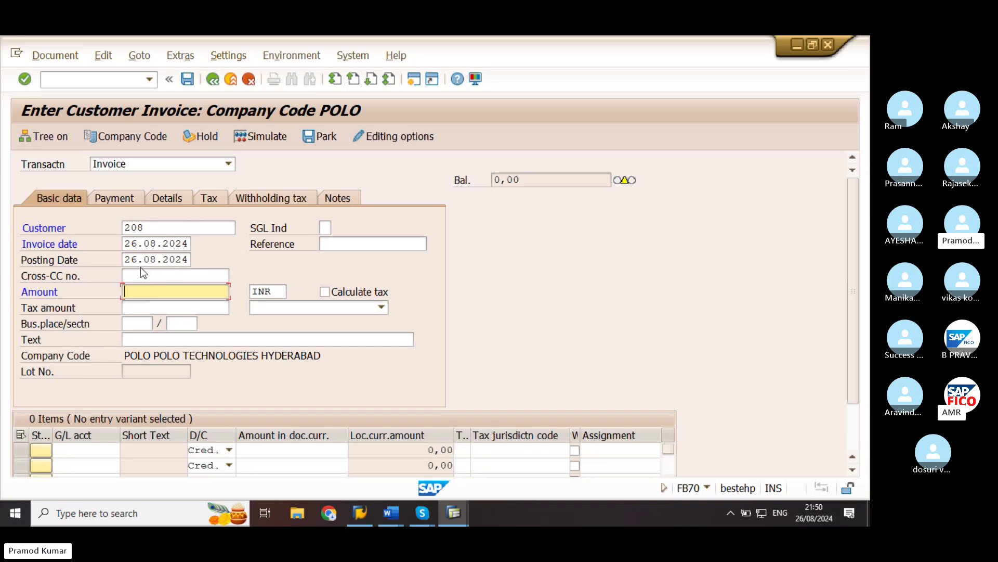
type("000")
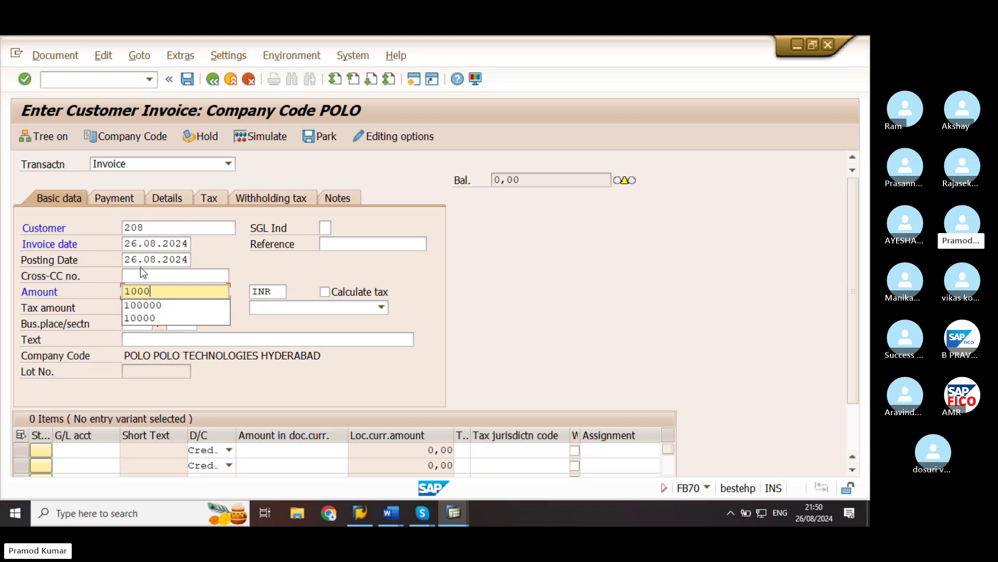
type("00")
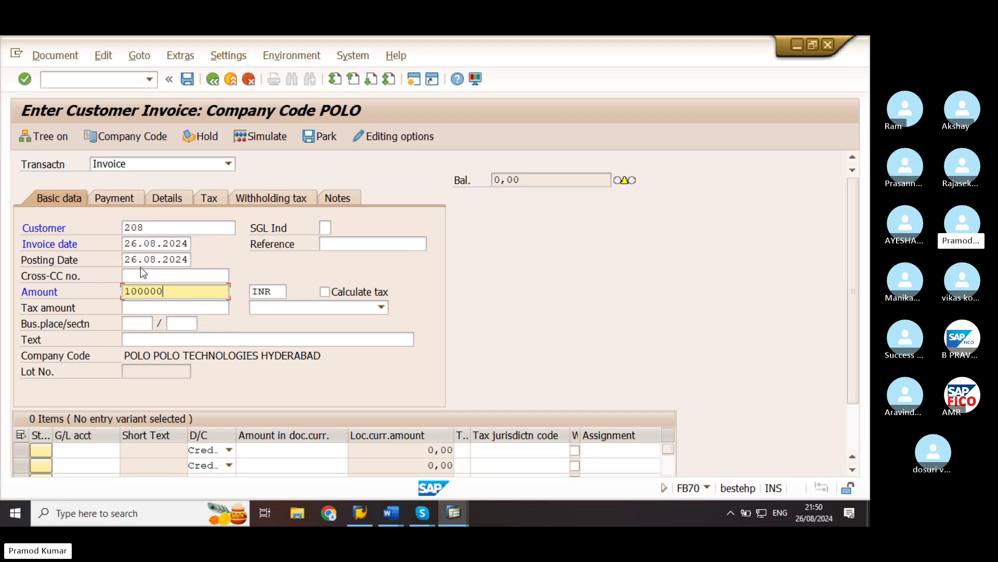
Enter CUSTOMER INVOICE POSTING as the invoice text, adapting the earlier CUSTOMER INVOICE CREATION entry.
left_click(144, 337)
left_click(144, 336)
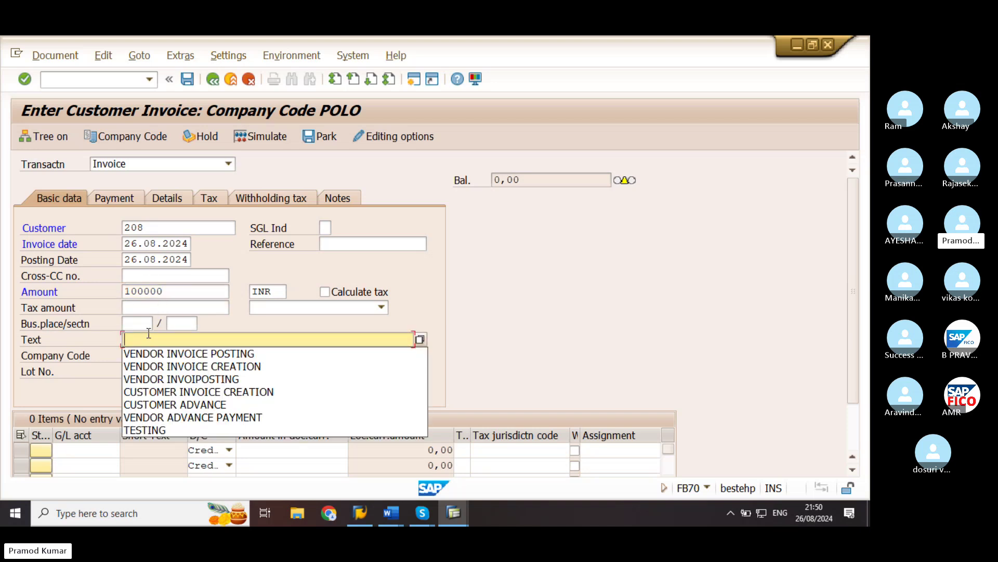
left_click(228, 391)
key("BackSpace")
key("BackSpace")
key("BackSpace")
key("BackSpace")
key("BackSpace")
key("BackSpace")
key("BackSpace")
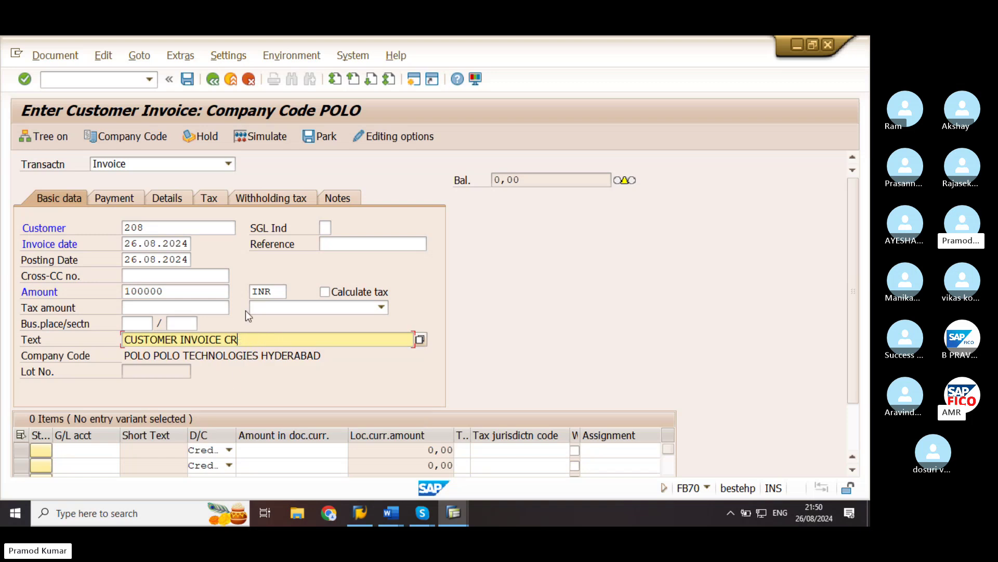
type("POSTING")
Look up the G/L accounts of chart POOC and assign SALES 2 A/C to the first line item.
left_click(112, 449)
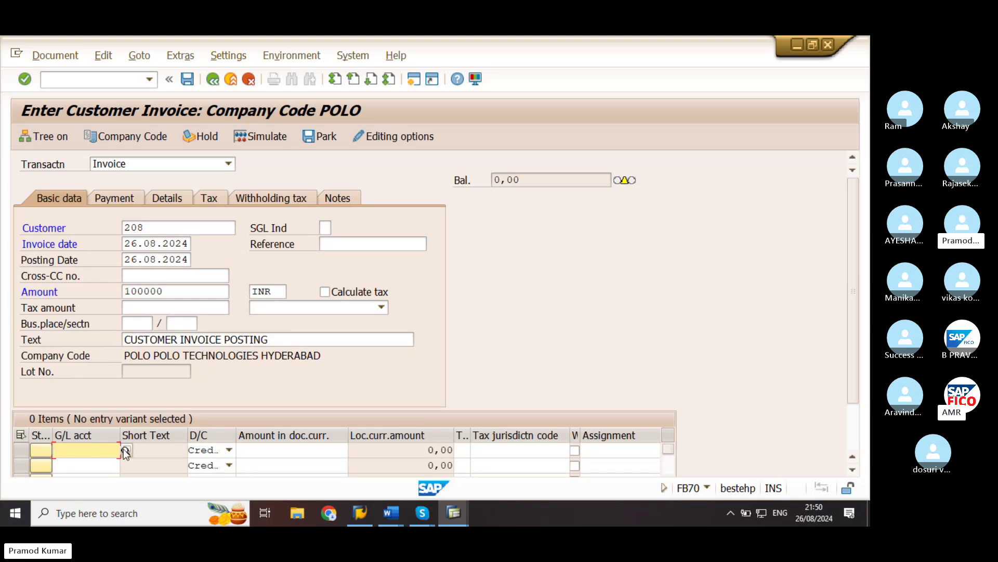
left_click(126, 450)
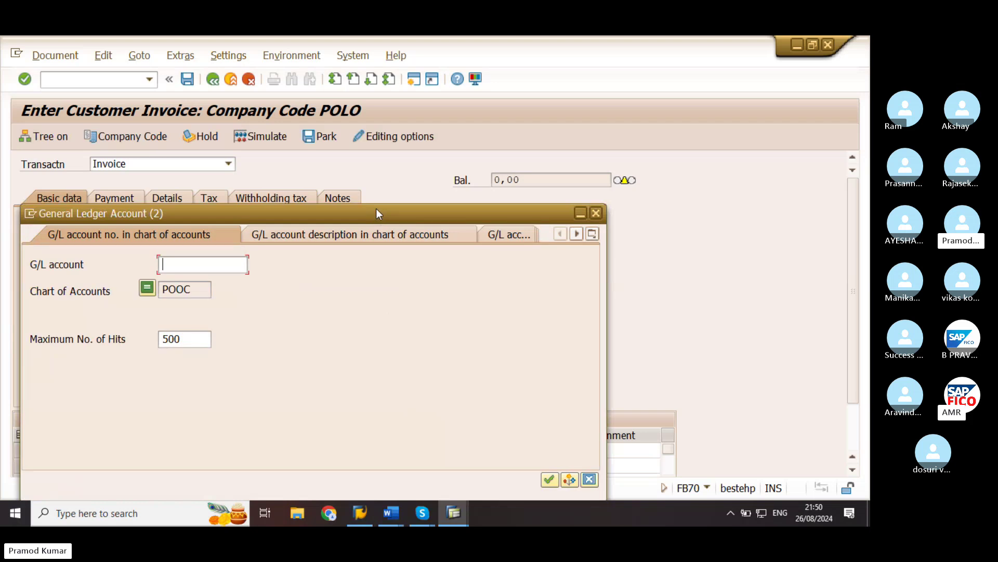
left_click(556, 367)
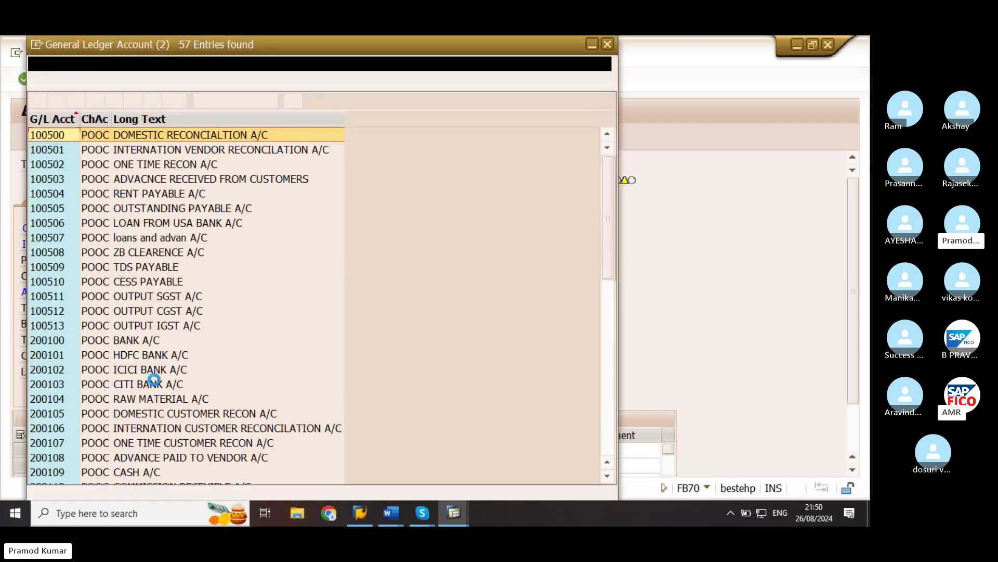
scroll(154, 378, "down", 11)
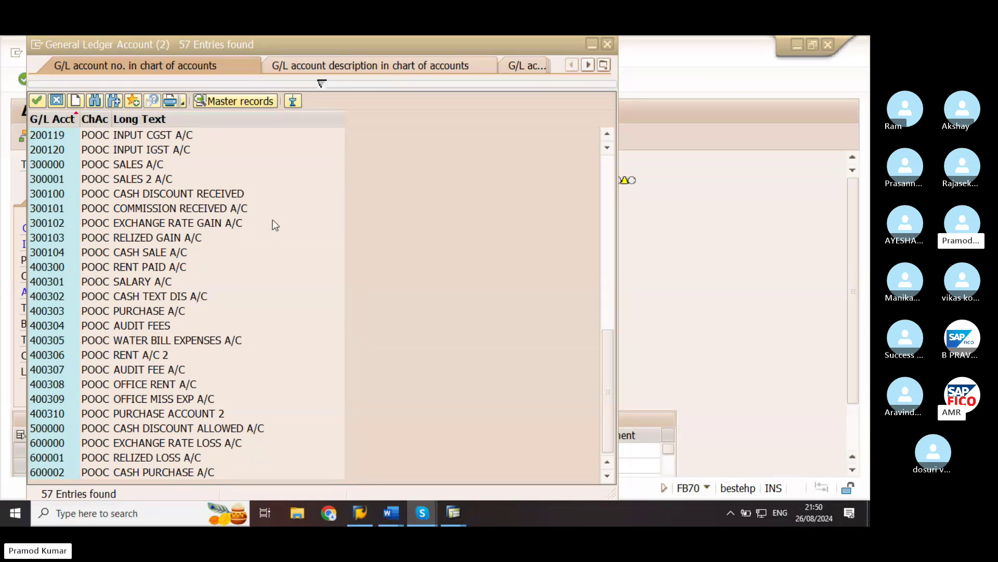
left_click(51, 178)
double_click(51, 178)
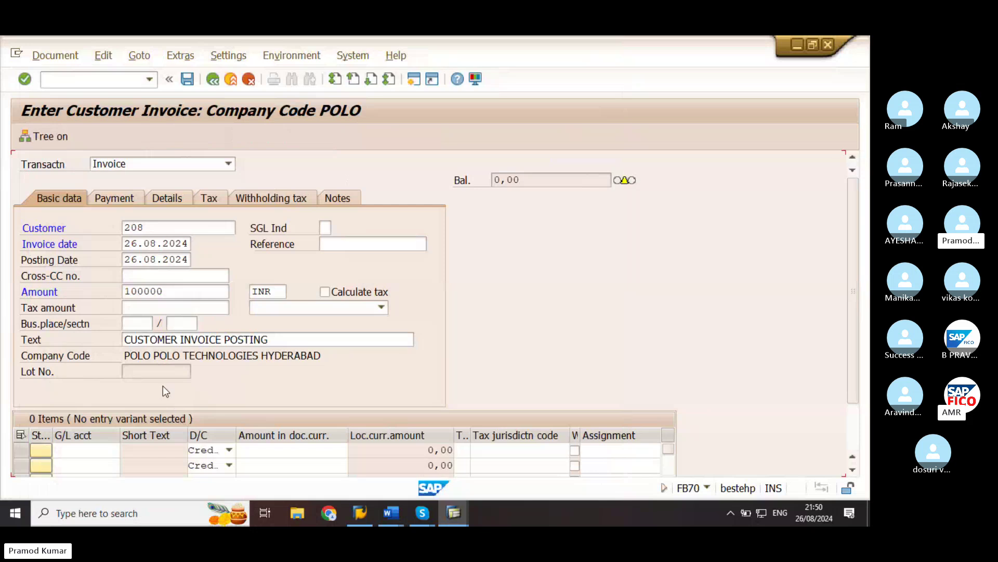
left_click(94, 452)
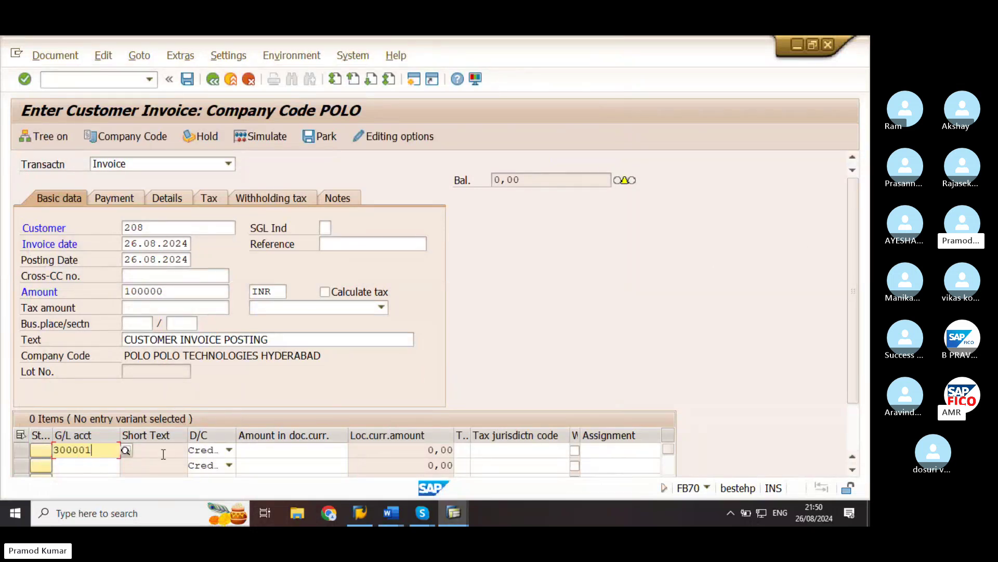
Set the document currency amount of the first line item to 100000.
left_click(255, 450)
type("10")
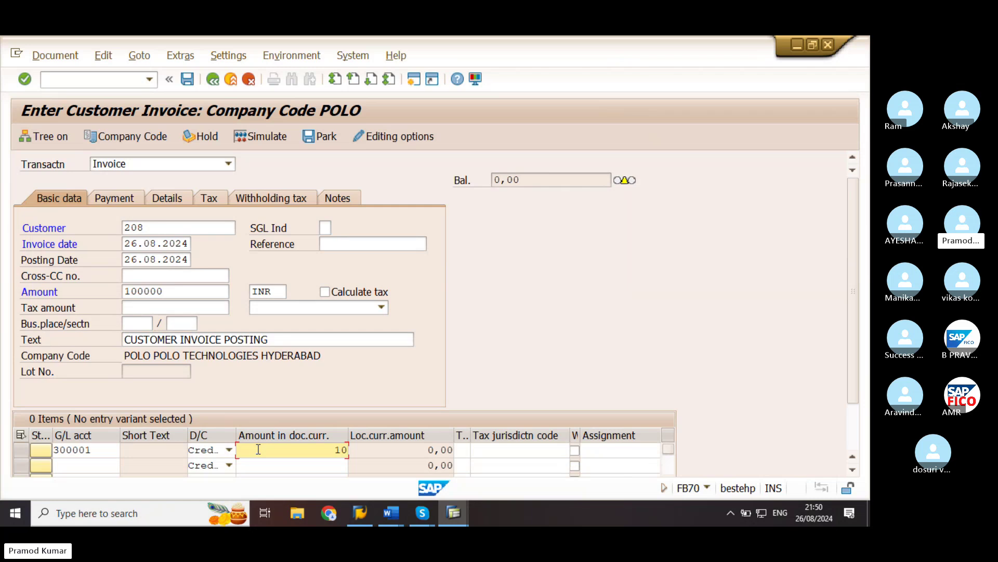
type("0000")
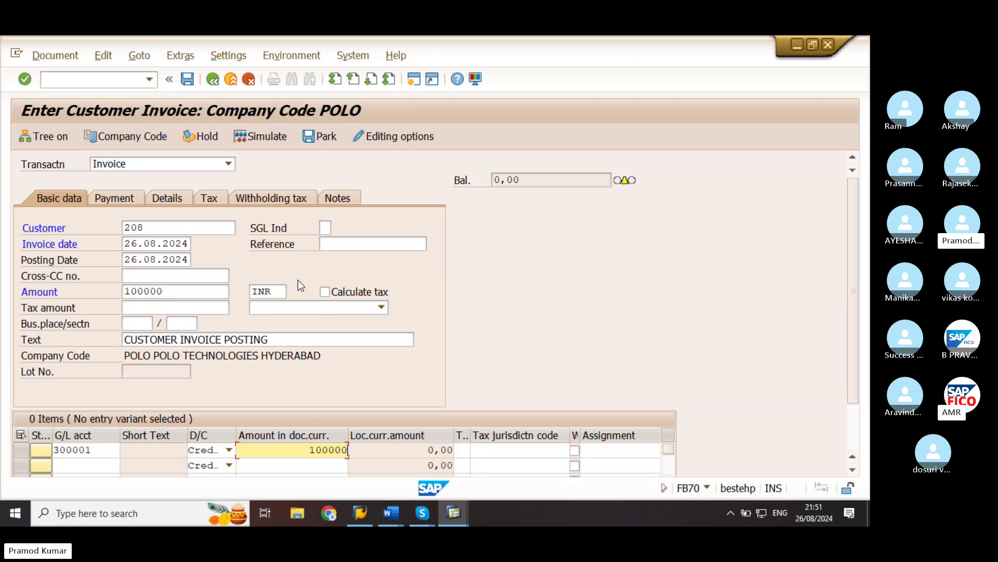
Choose tax code P3 (OUTPUT SGST+ CGST) for the invoice and have the entered data checked.
left_click(382, 307)
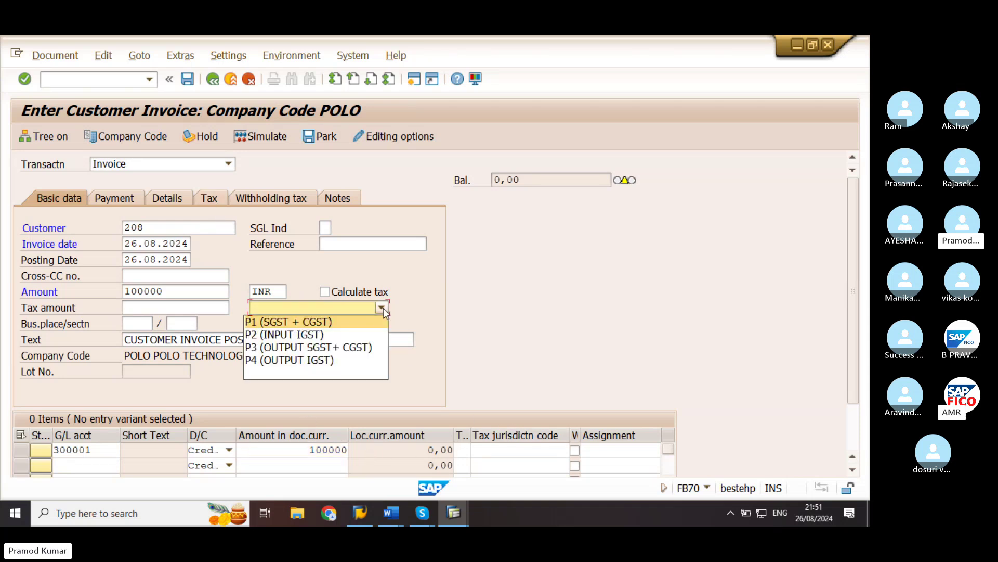
left_click(329, 351)
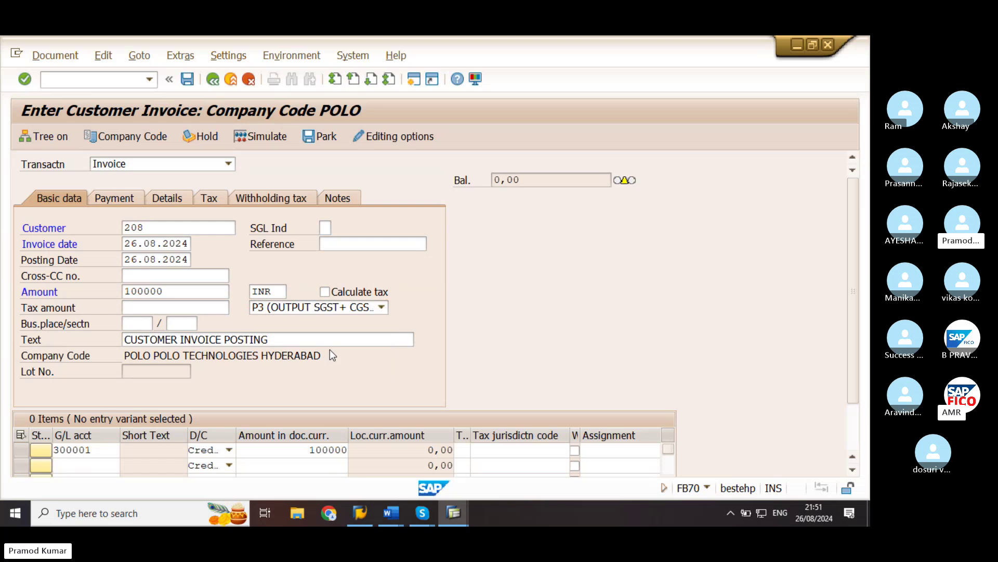
key("Return")
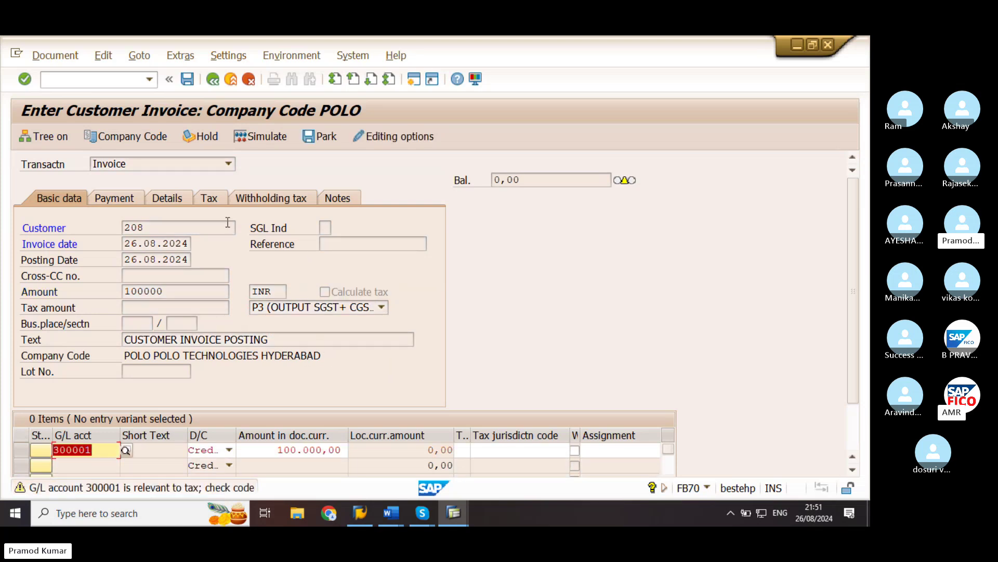
Turn on tax calculation for the invoice and choose tax code P3 (OUTPUT SGST+ CGST), accepting the entered data.
left_click(104, 452)
key("Return")
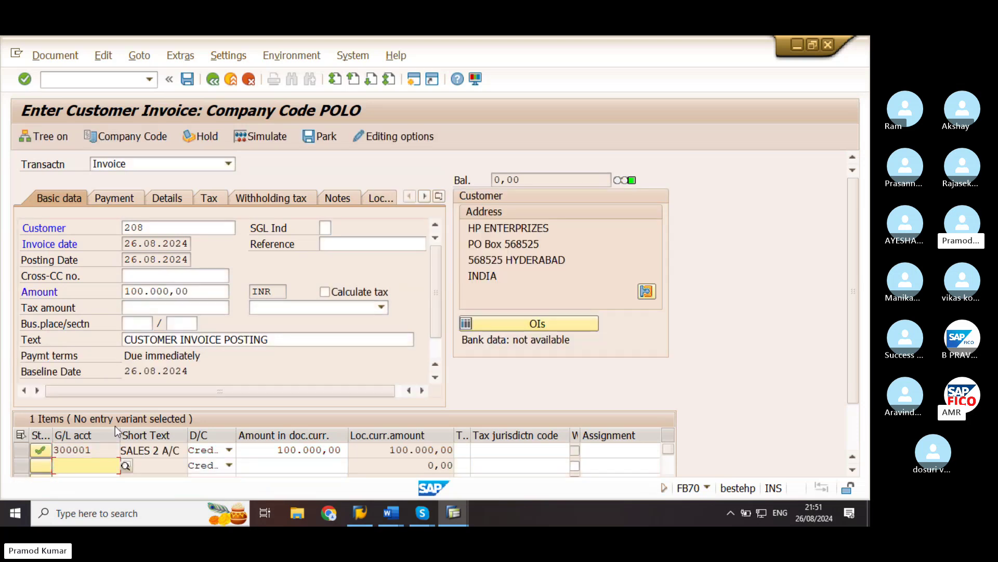
left_click(328, 292)
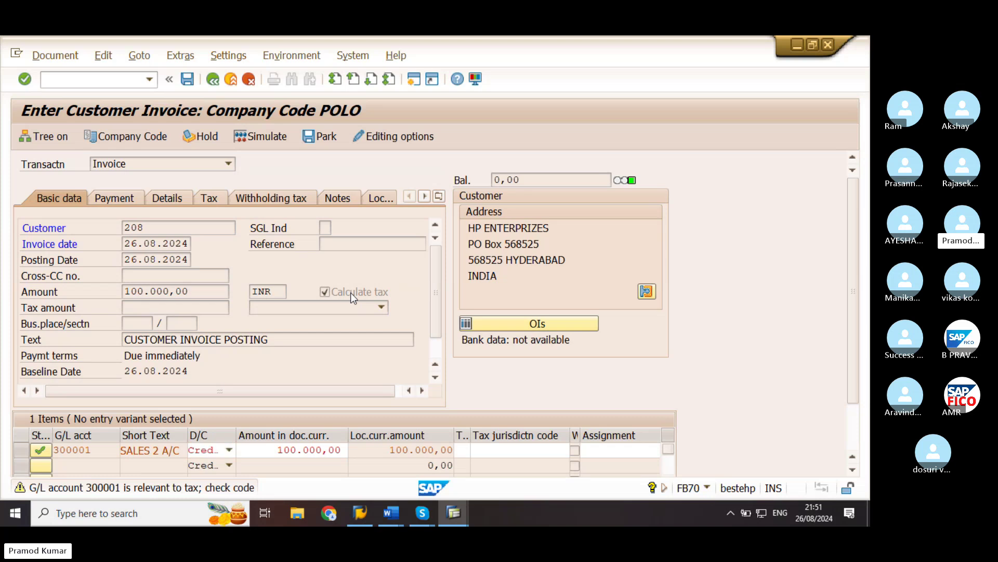
key("Return")
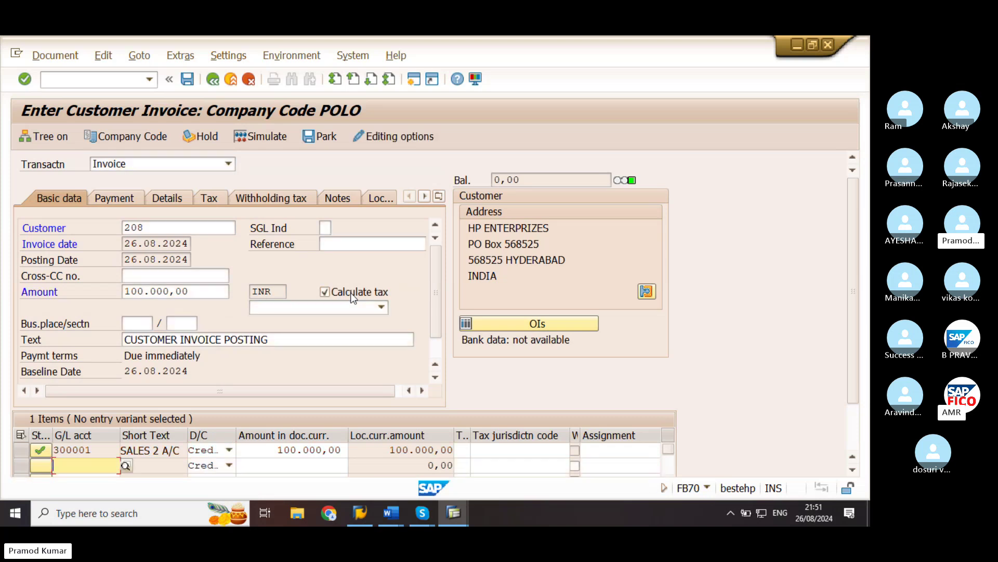
left_click(369, 308)
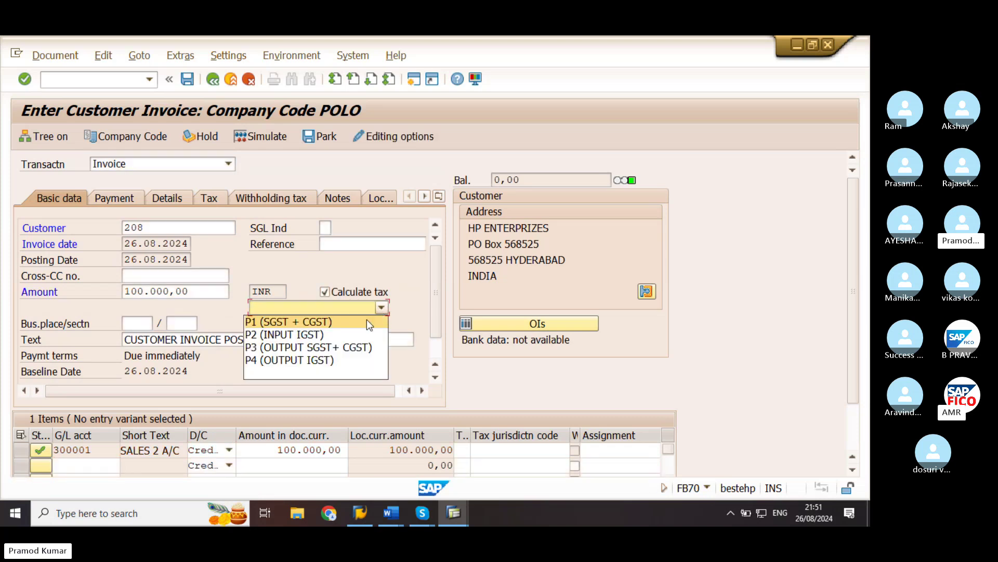
left_click(347, 348)
key("Return")
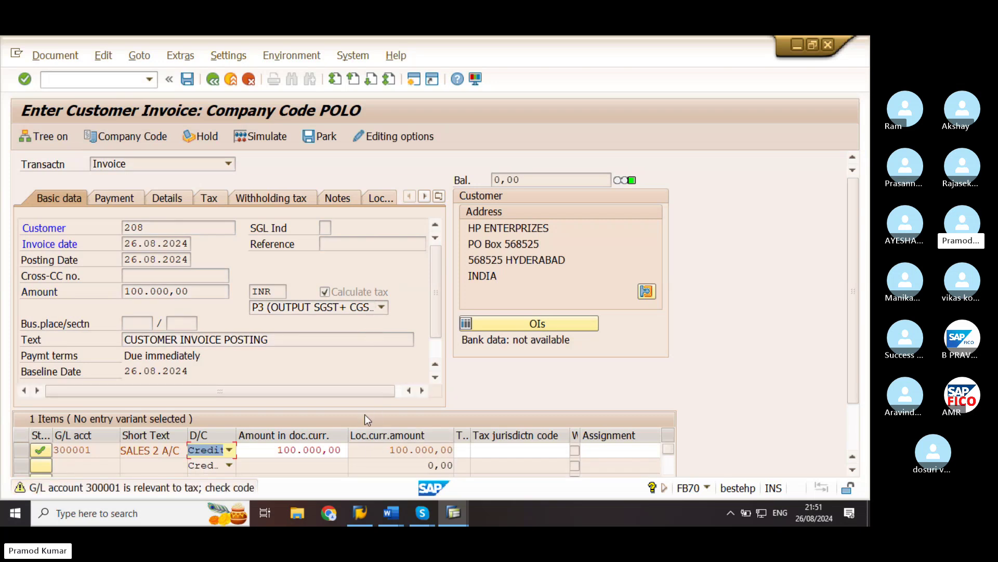
left_click(229, 450)
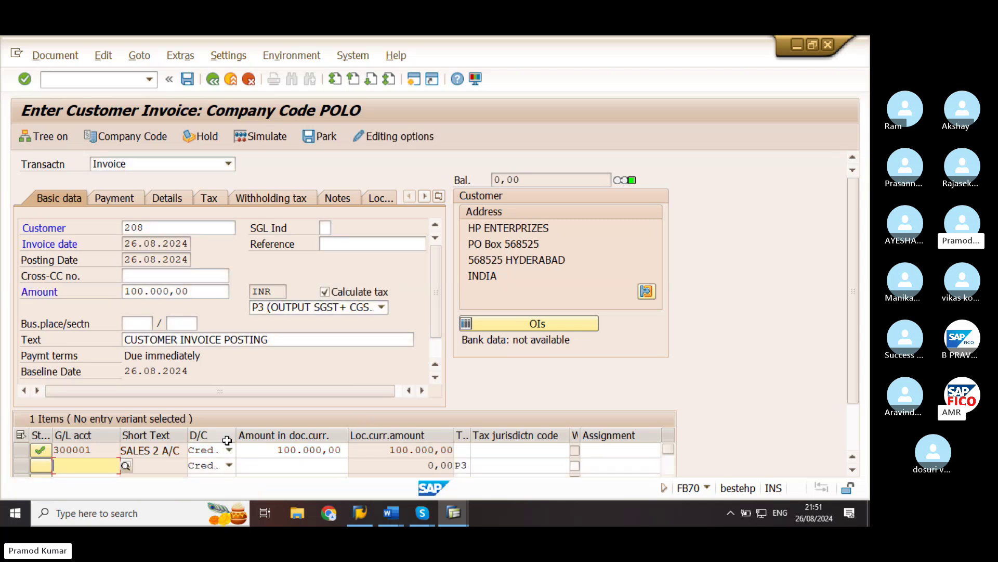
Simulate the document posting to review its line items, and return to the invoice entry.
left_click(261, 135)
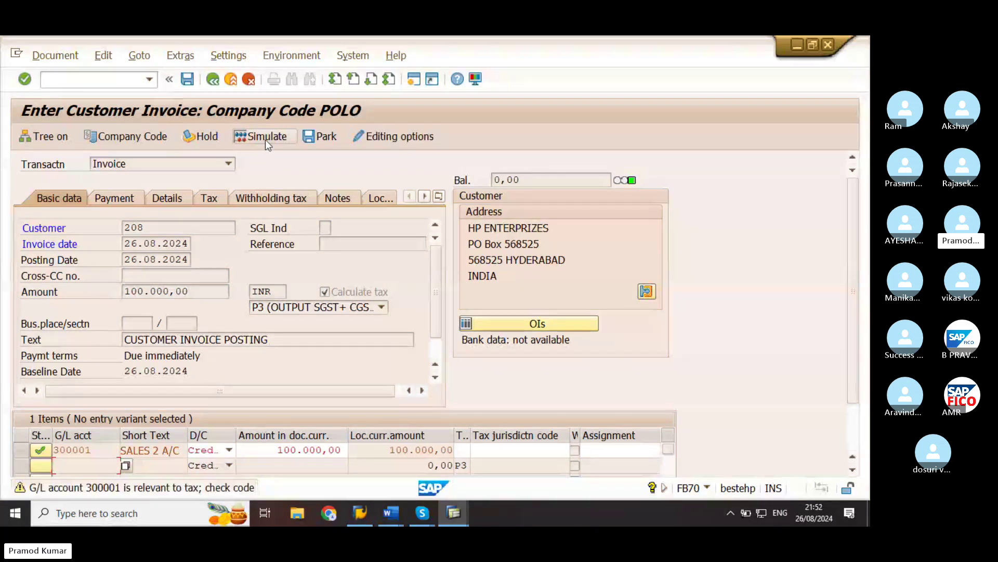
left_click(265, 137)
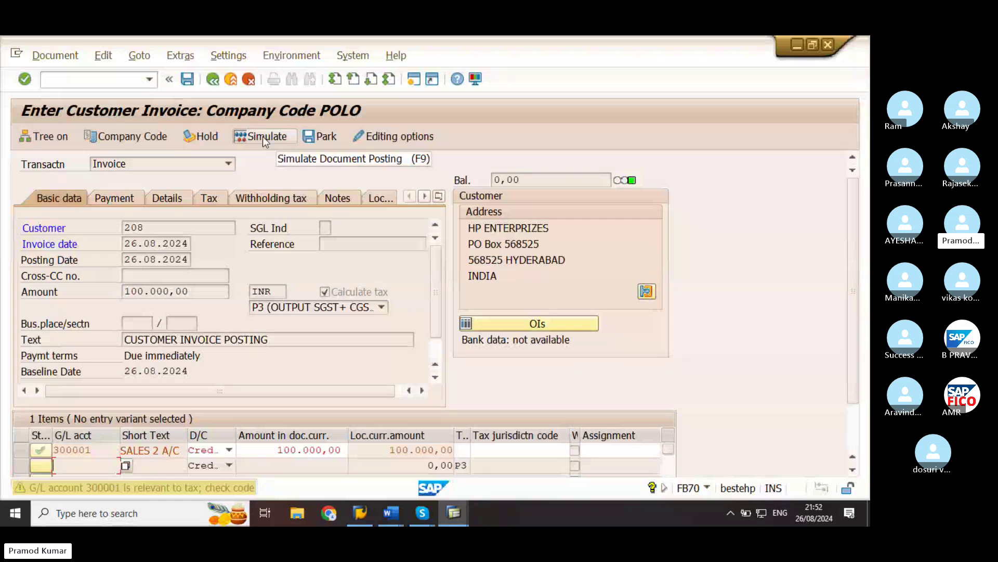
left_click(263, 137)
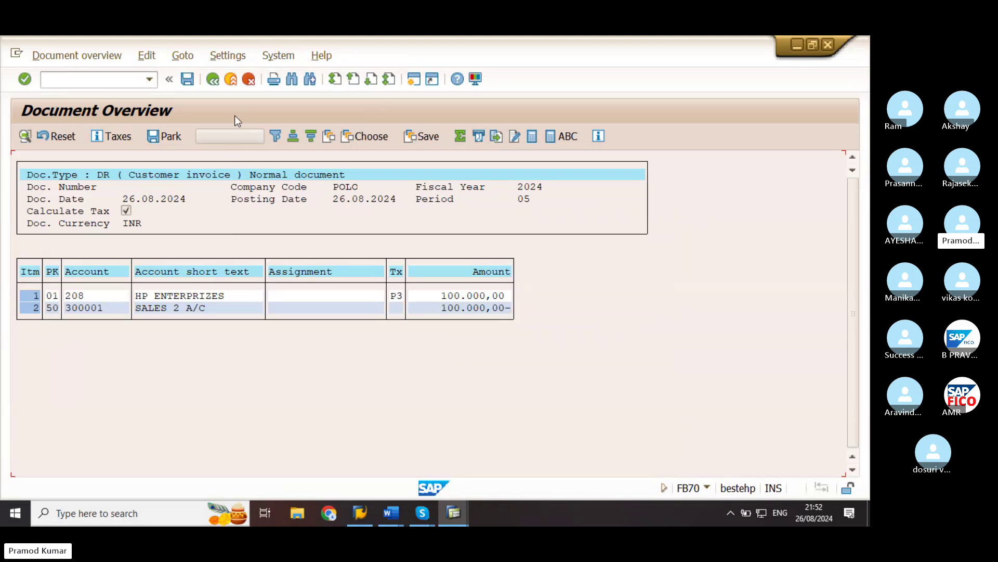
left_click(213, 79)
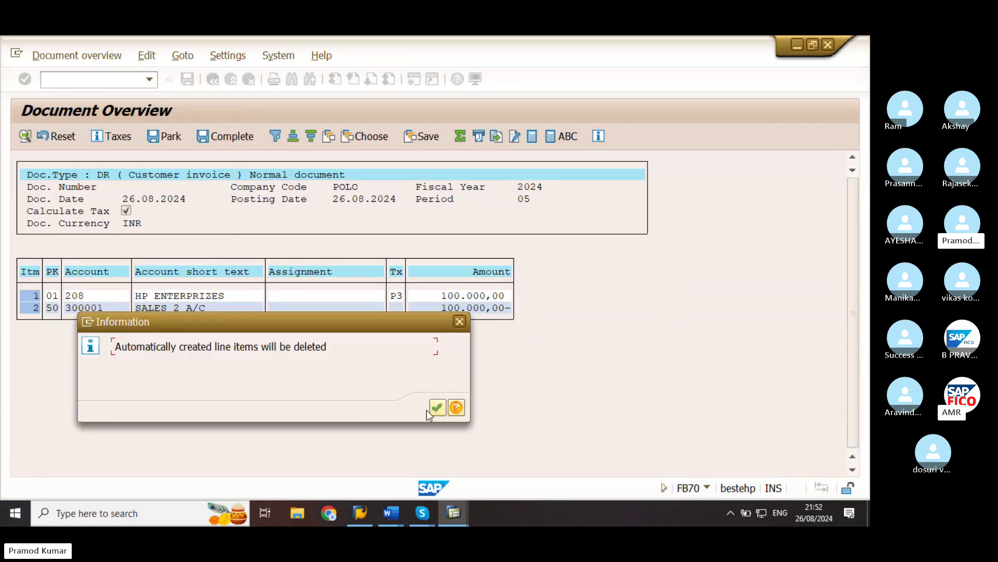
left_click(437, 408)
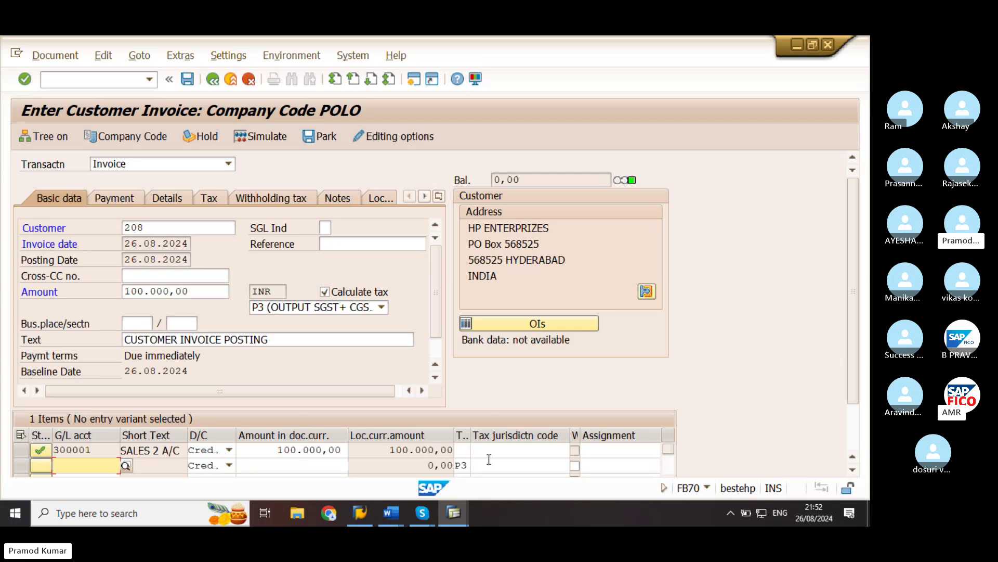
Look up and assign tax code P3 to the SALES 2 A/C line item, and try to simulate the posting.
left_click(466, 450)
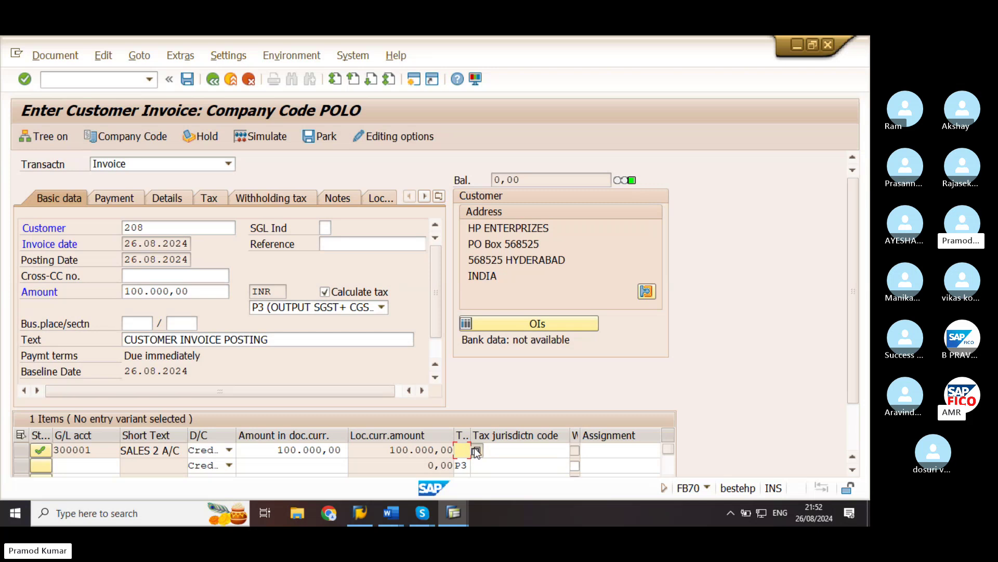
left_click(474, 448)
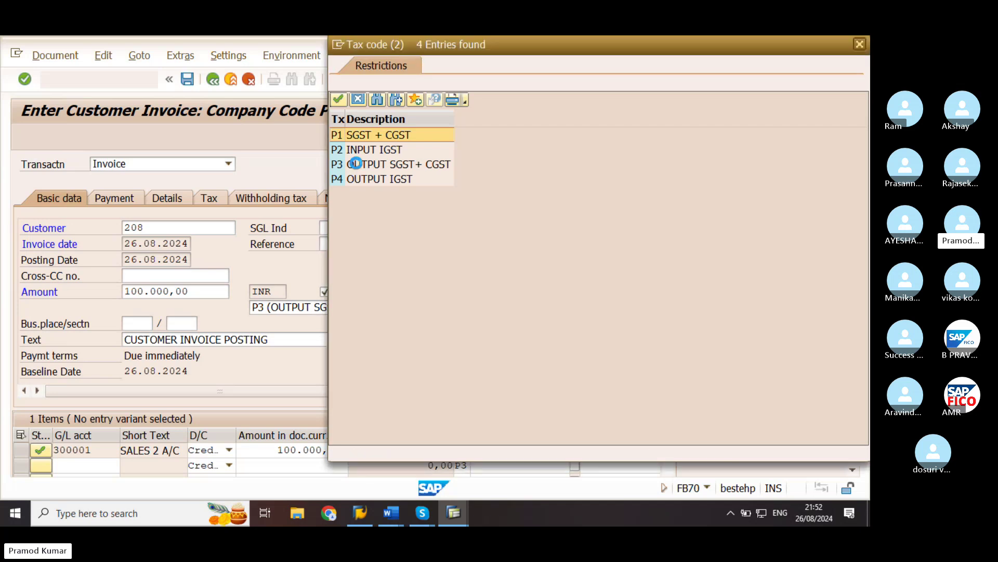
double_click(355, 163)
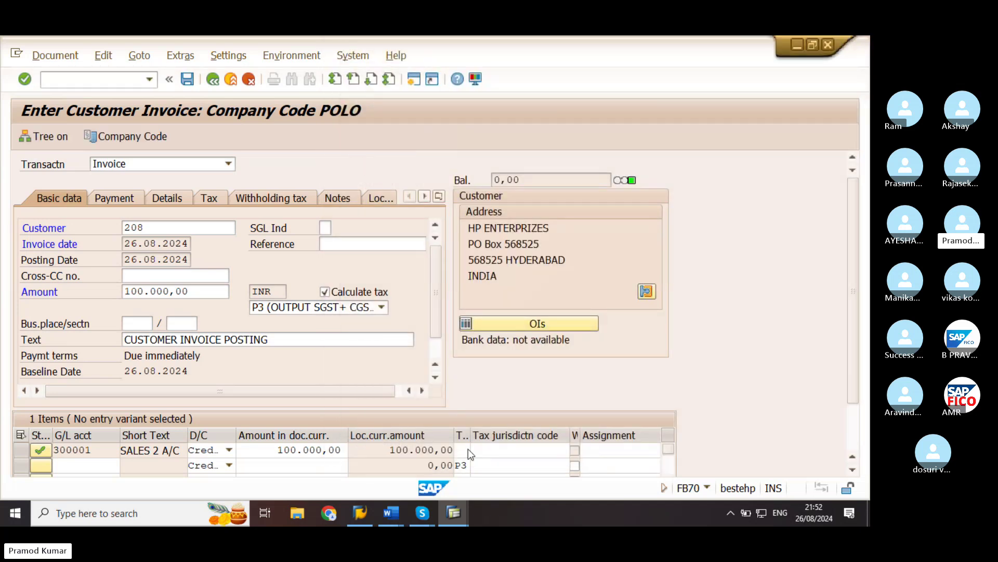
left_click(465, 457)
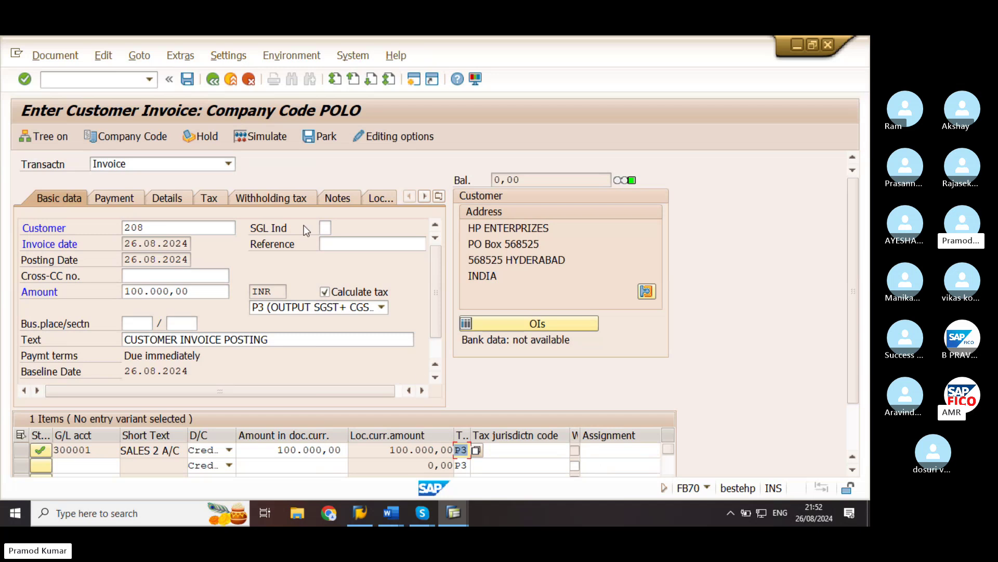
left_click(292, 202)
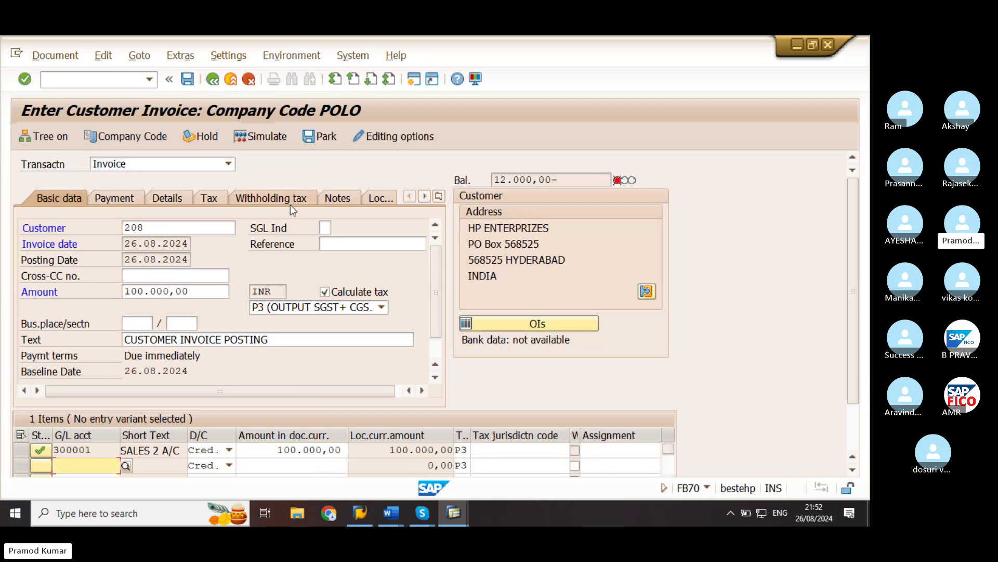
left_click(262, 136)
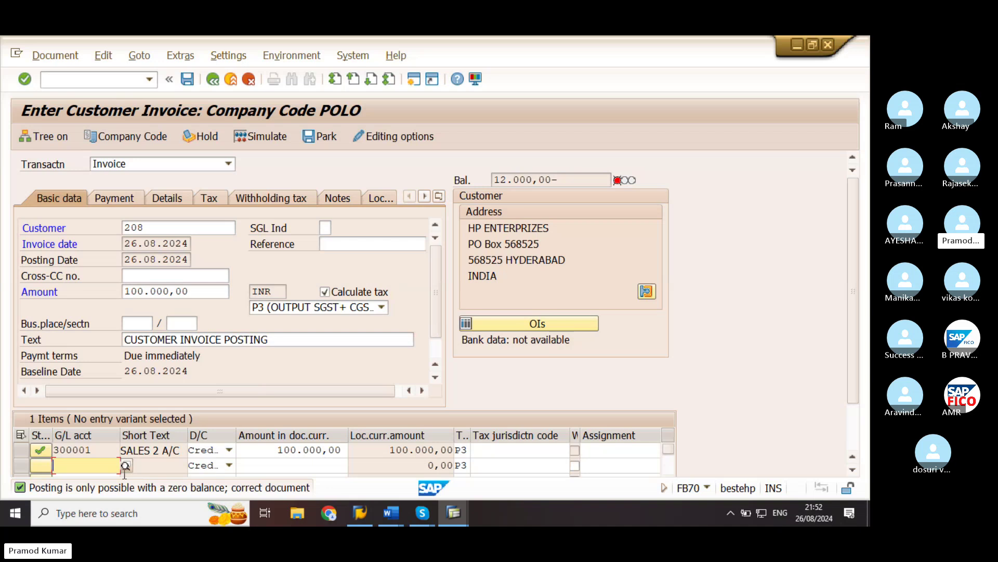
Compare the invoice amount with the balance, and try an invoice amount of 12.000,00 by simulating the posting.
left_click(105, 452)
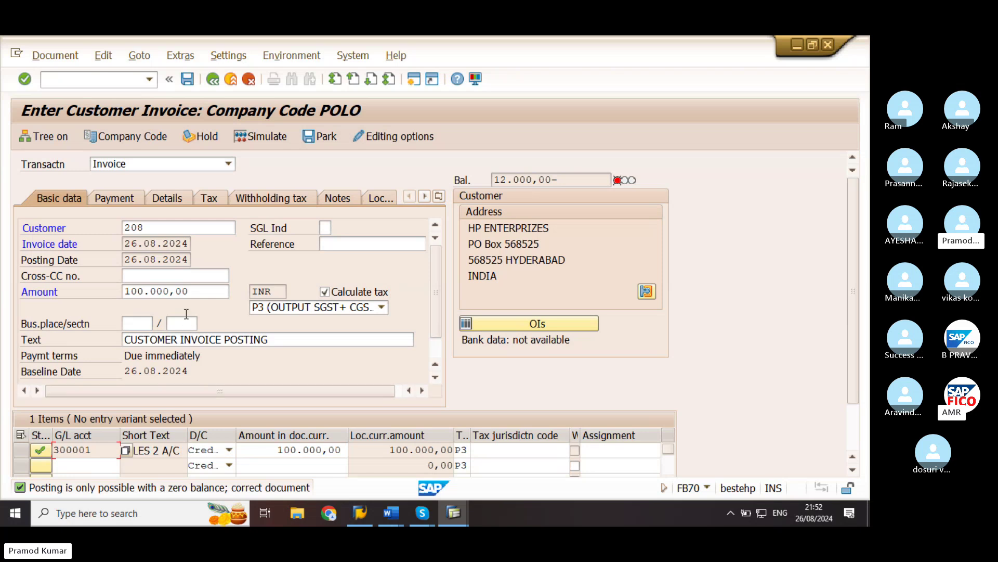
left_click_drag(196, 291, 123, 291)
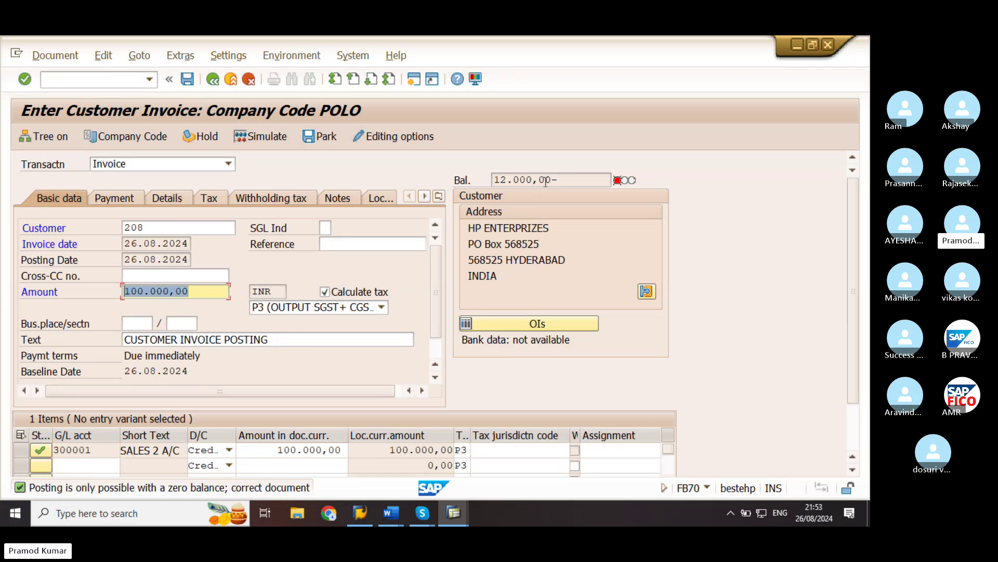
left_click_drag(552, 178, 494, 180)
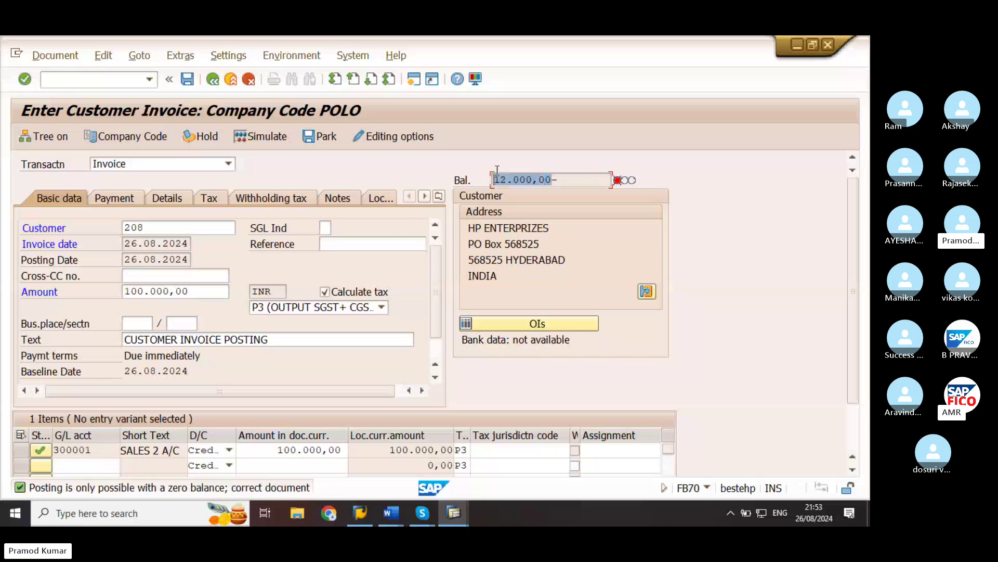
left_click(541, 217)
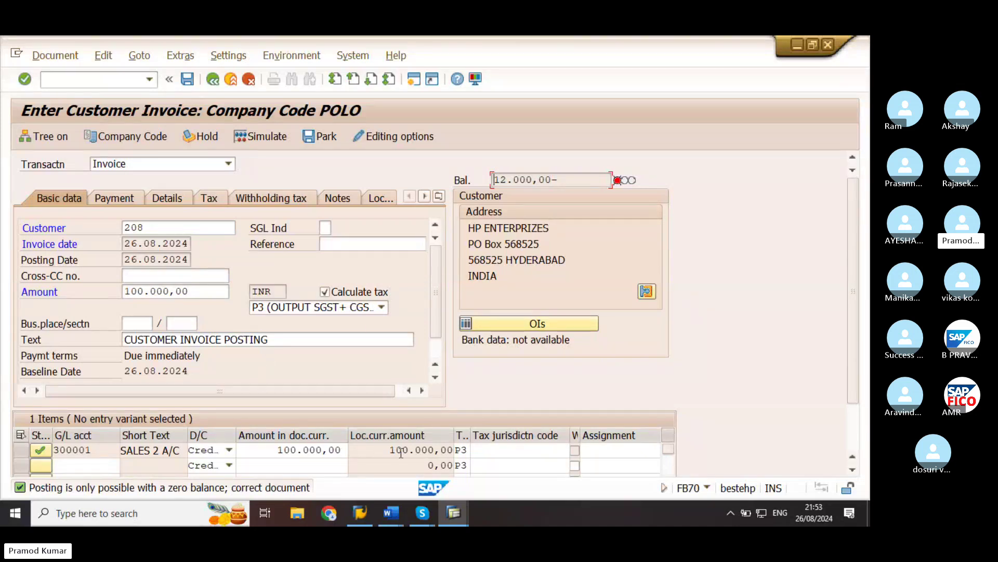
left_click(341, 452)
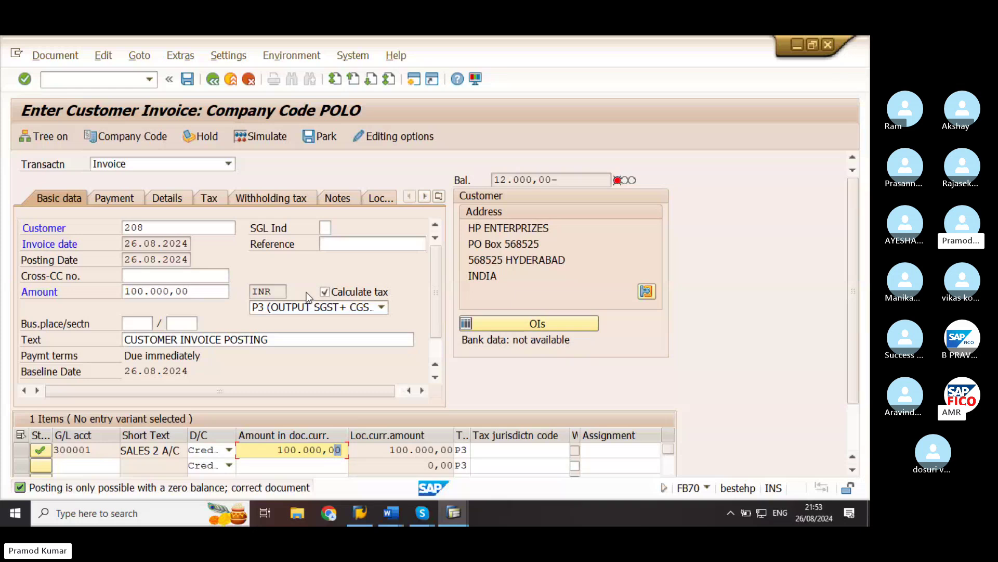
left_click(189, 290)
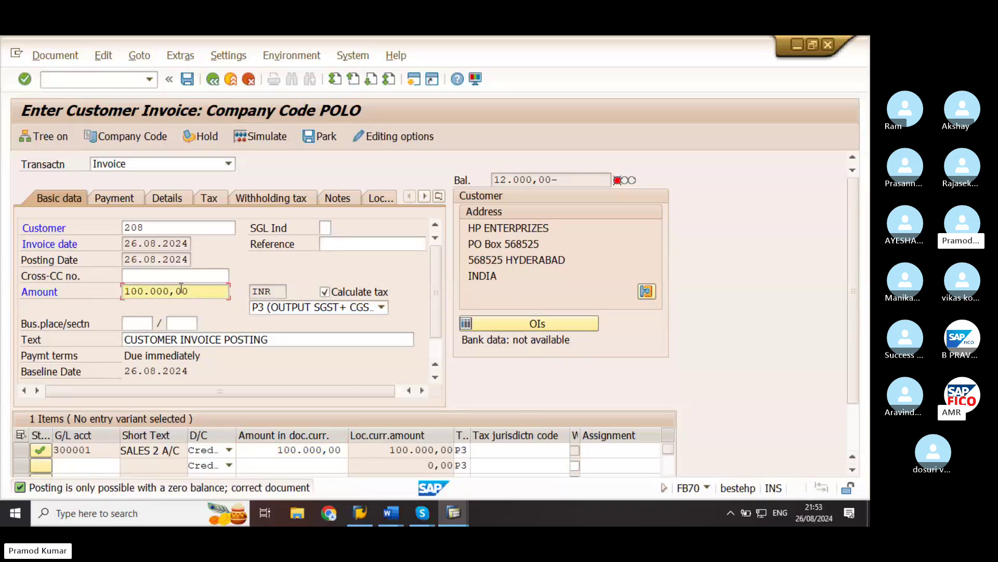
double_click(181, 289)
type("12.000,00")
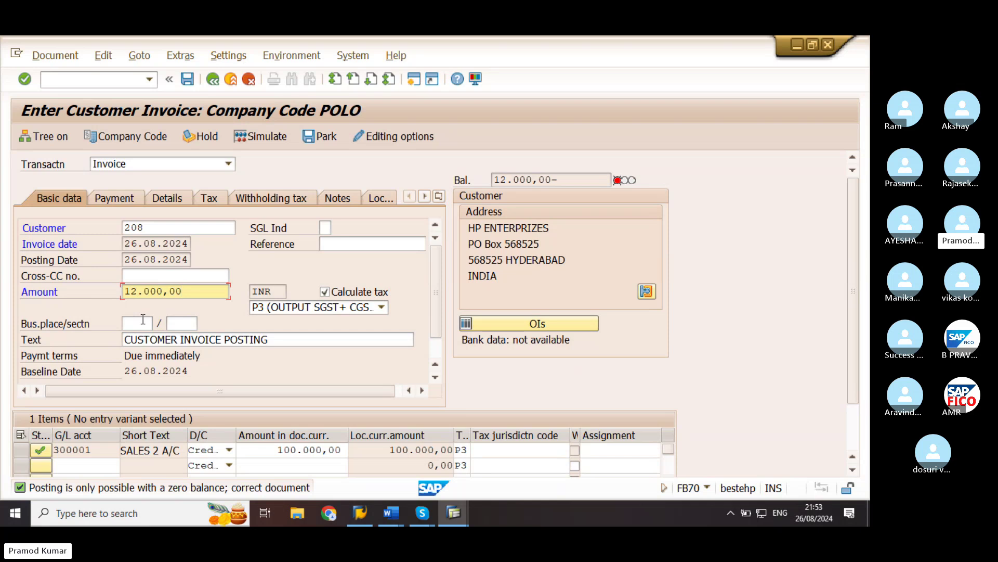
key("Return")
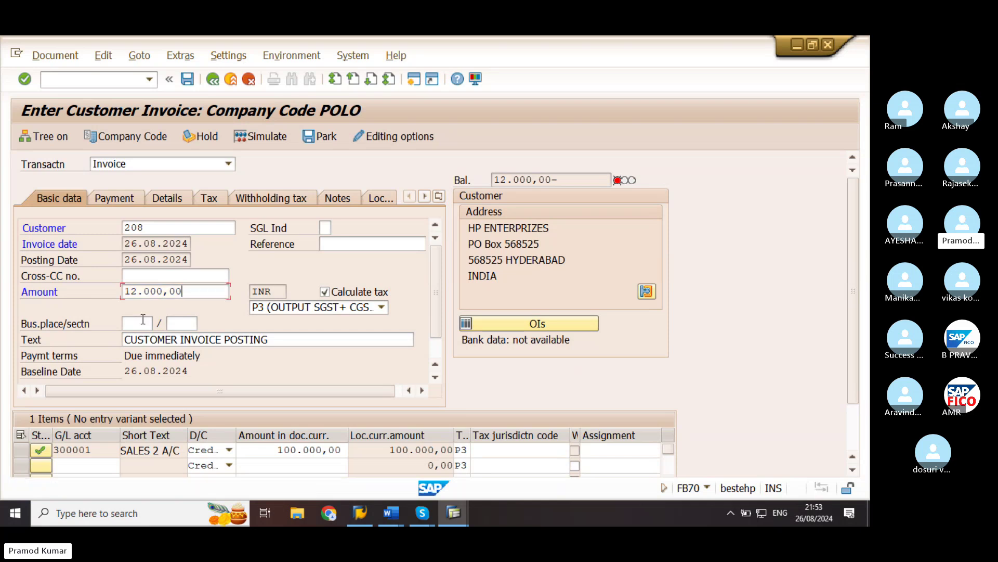
left_click(258, 135)
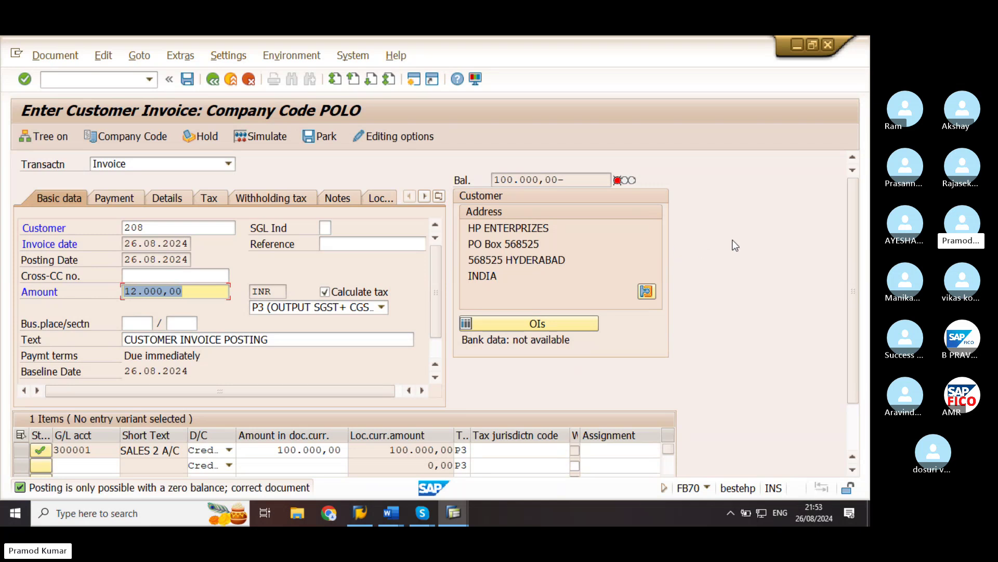
Set the invoice amount to 112.000,00 and post the invoice after simulating it.
left_click(750, 240)
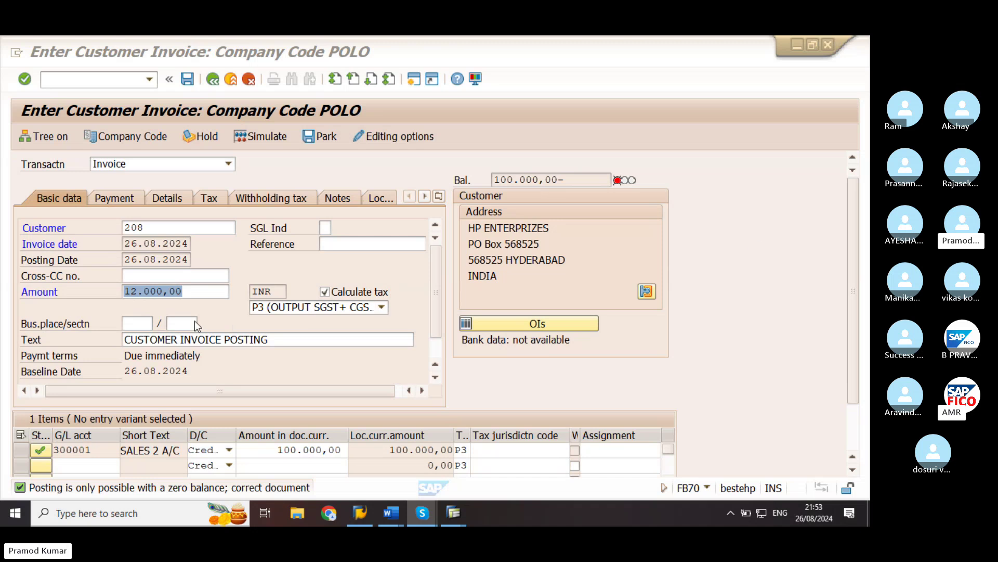
left_click(208, 290)
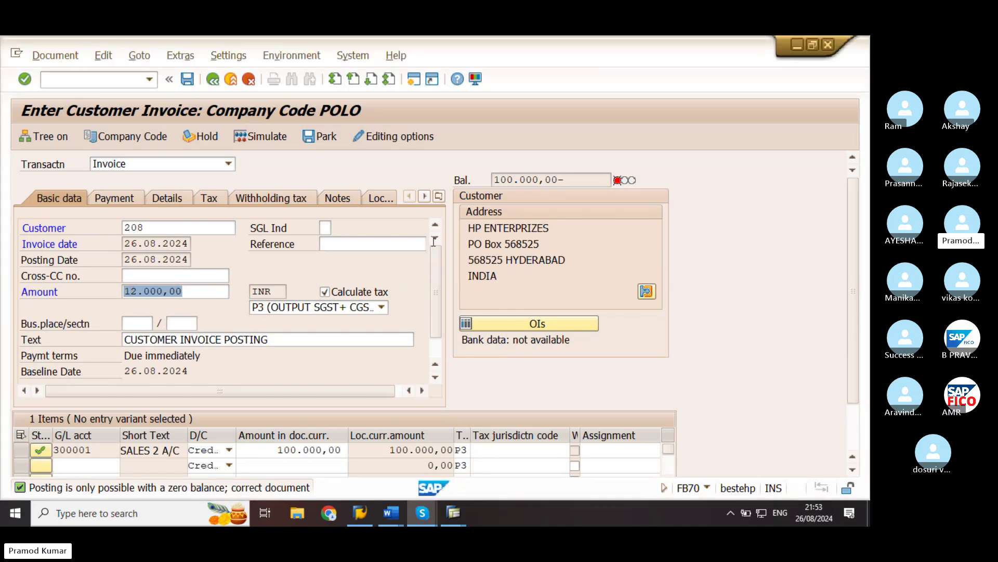
type("1")
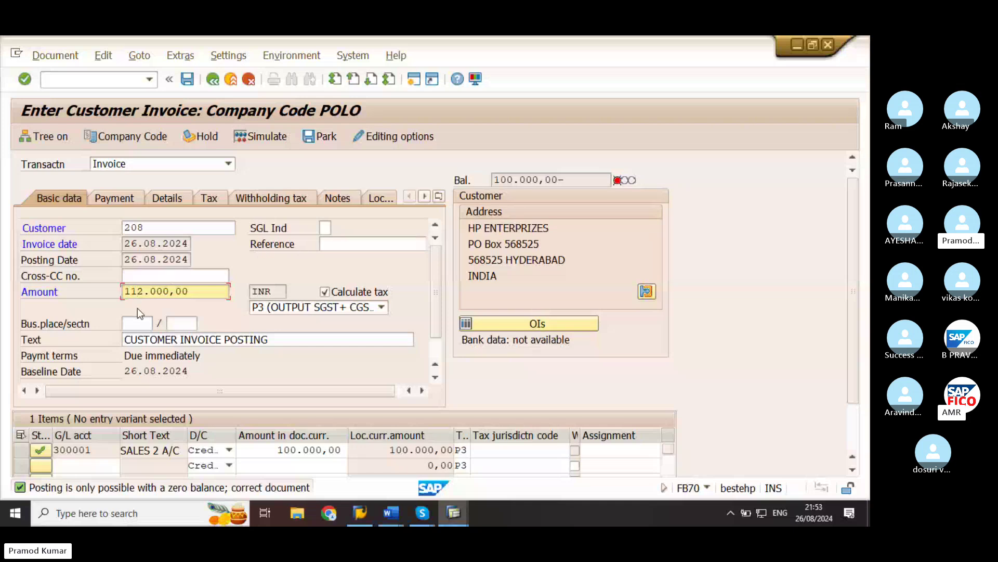
key("Return")
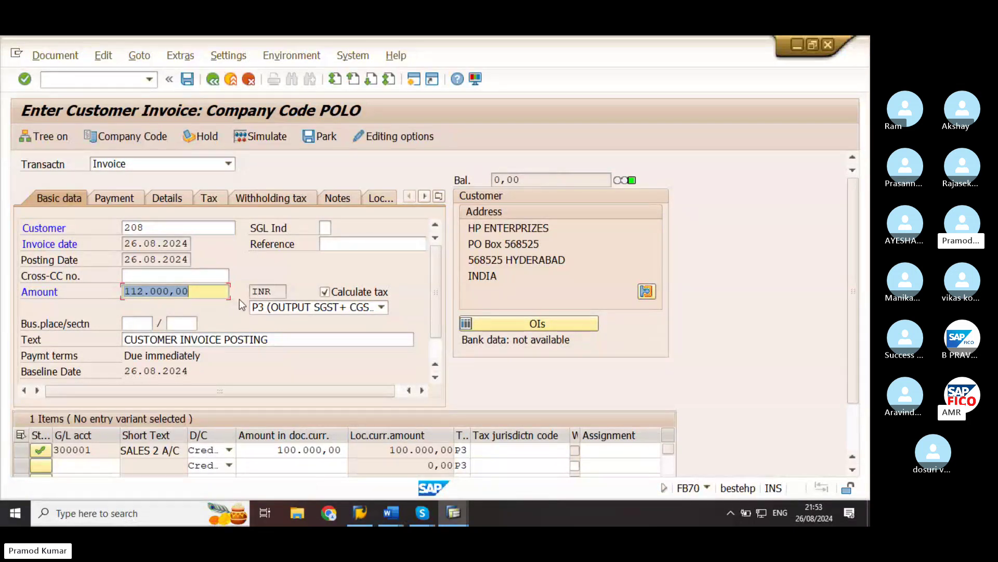
left_click(265, 140)
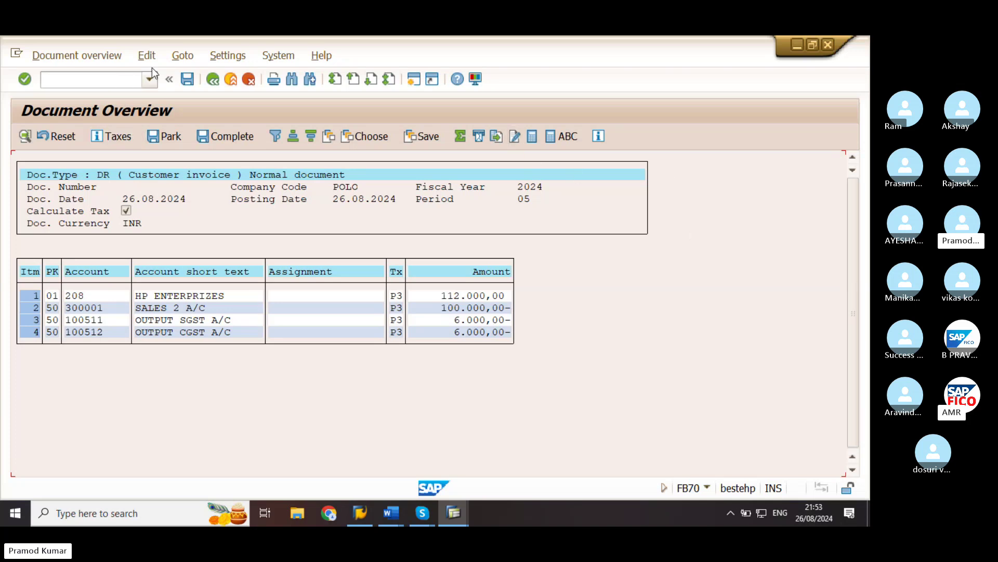
left_click(188, 79)
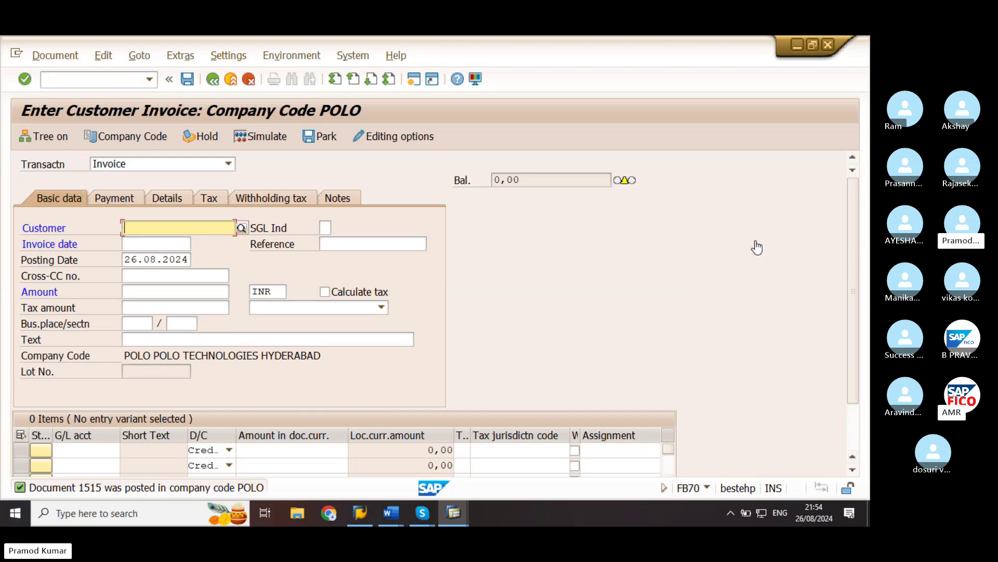
Look up the customers of company code POLO and choose BALAJI ENTERPRIZES for a new invoice.
left_click(240, 228)
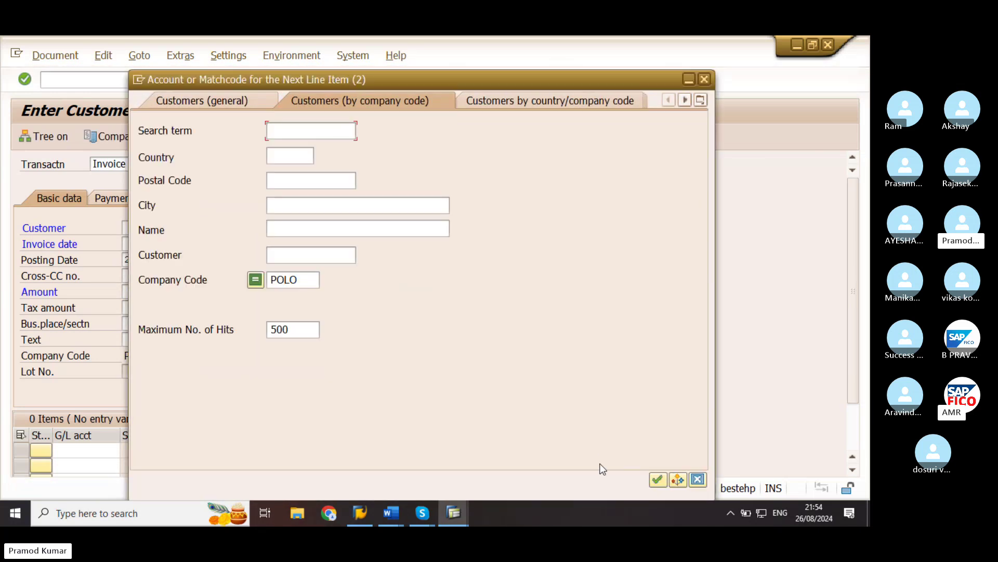
left_click(654, 478)
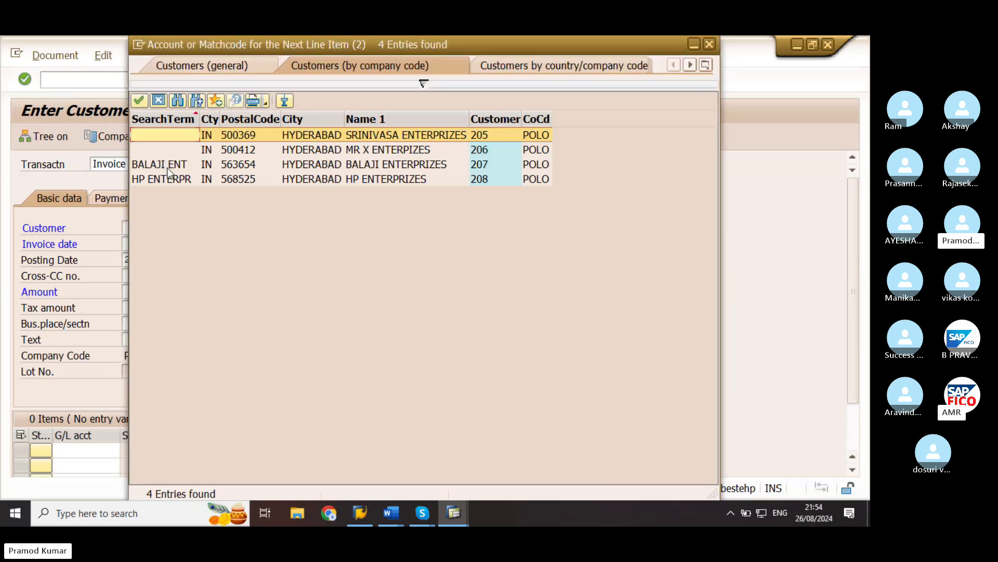
double_click(164, 165)
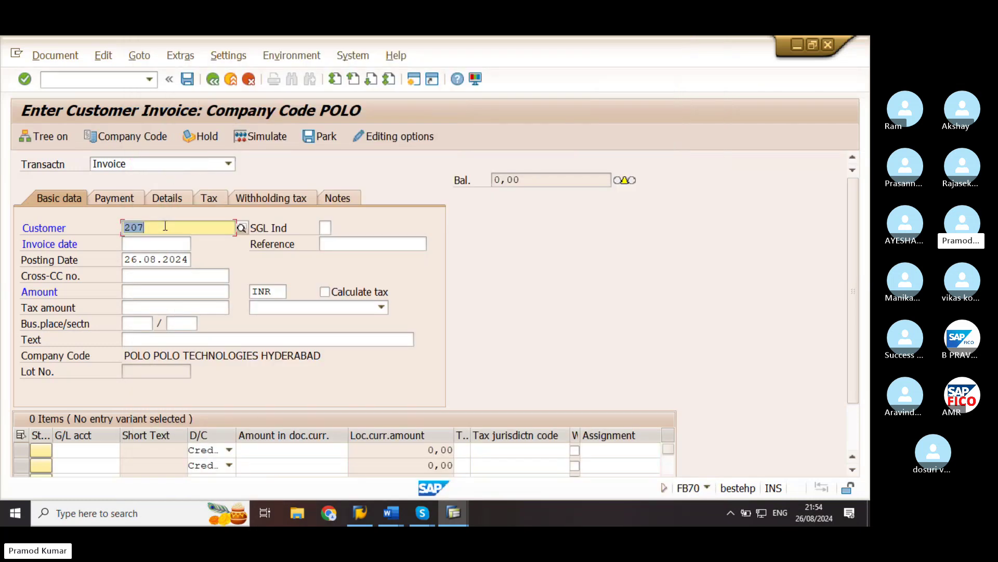
Set the invoice date to 26.08.2024, copied from the posting date, and enter CUSTOMER INVOICE POSTING as the text.
left_click_drag(126, 259, 193, 259)
key("ctrl+c")
left_click(174, 244)
key("ctrl+v")
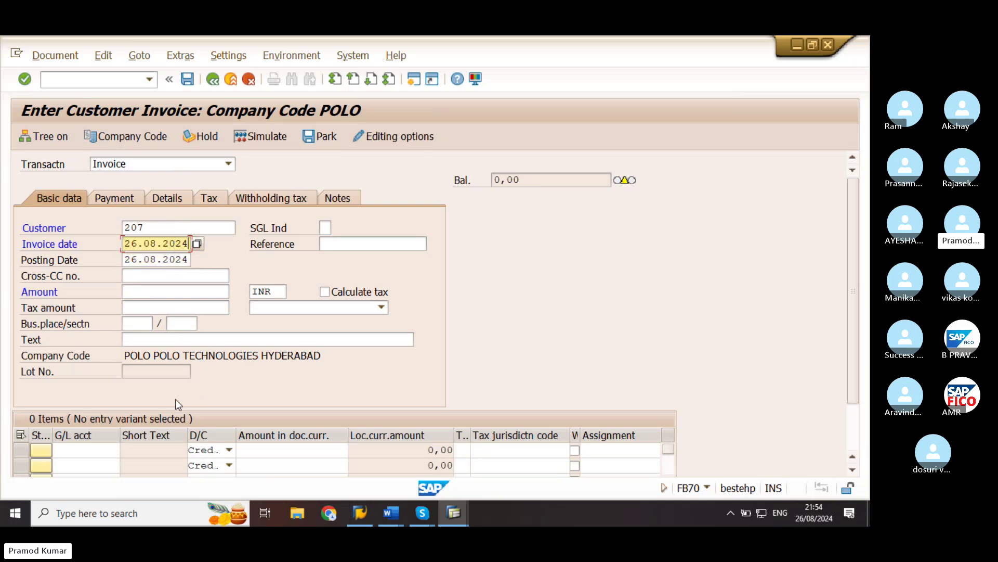
left_click(156, 339)
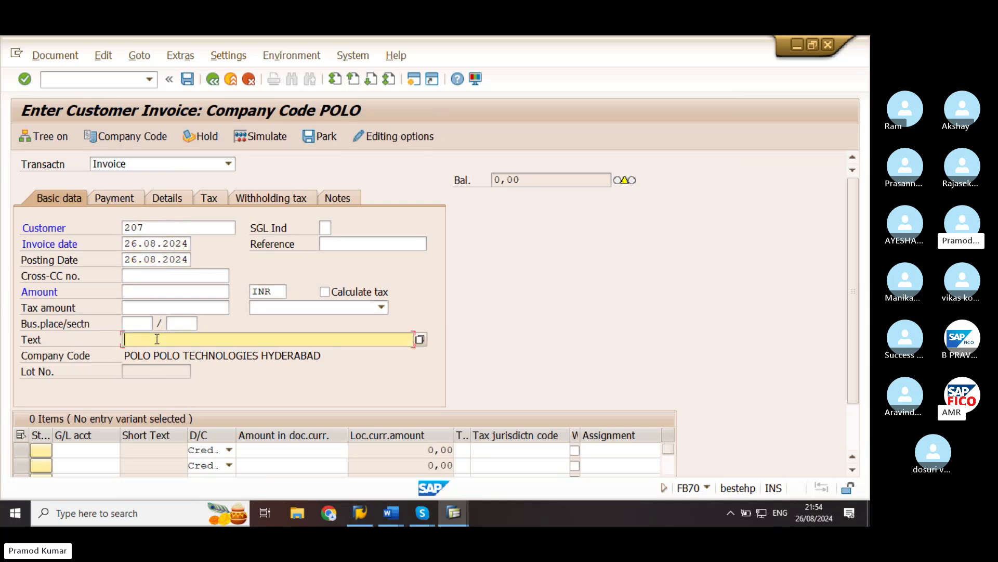
left_click(157, 339)
left_click(206, 351)
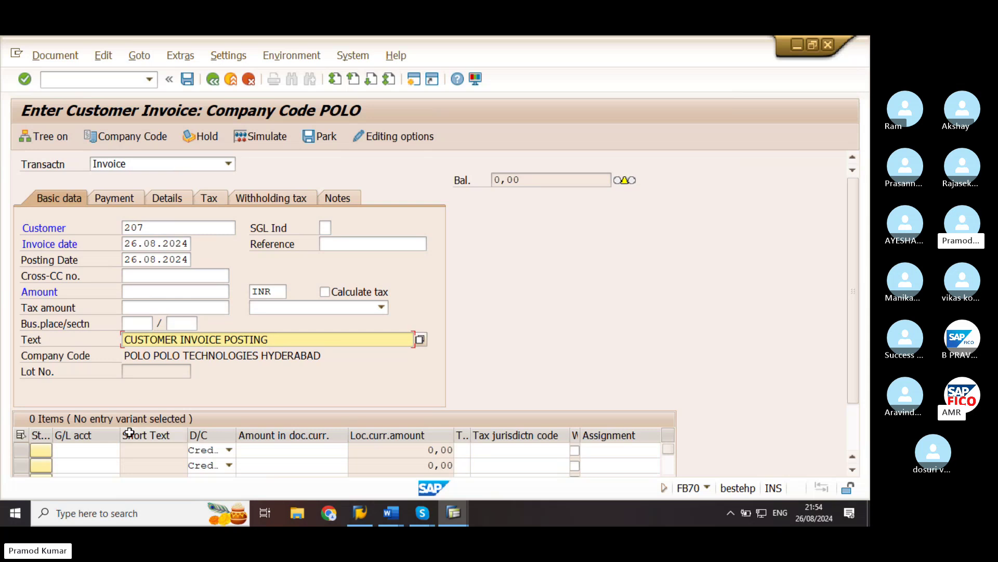
Look up the G/L accounts of chart POOC and choose 300001 SALES 2 A/C for the first line item.
left_click(95, 454)
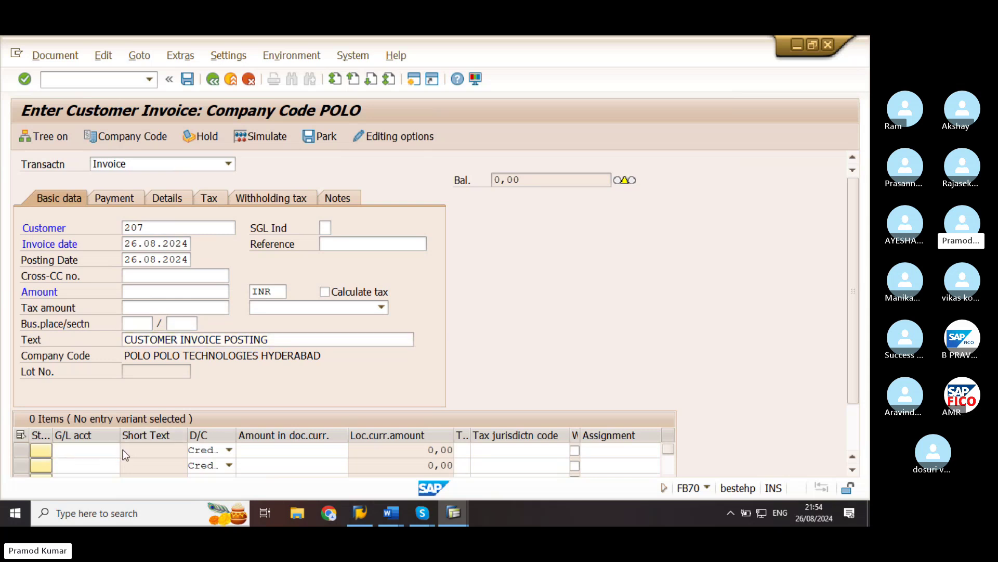
key("F4")
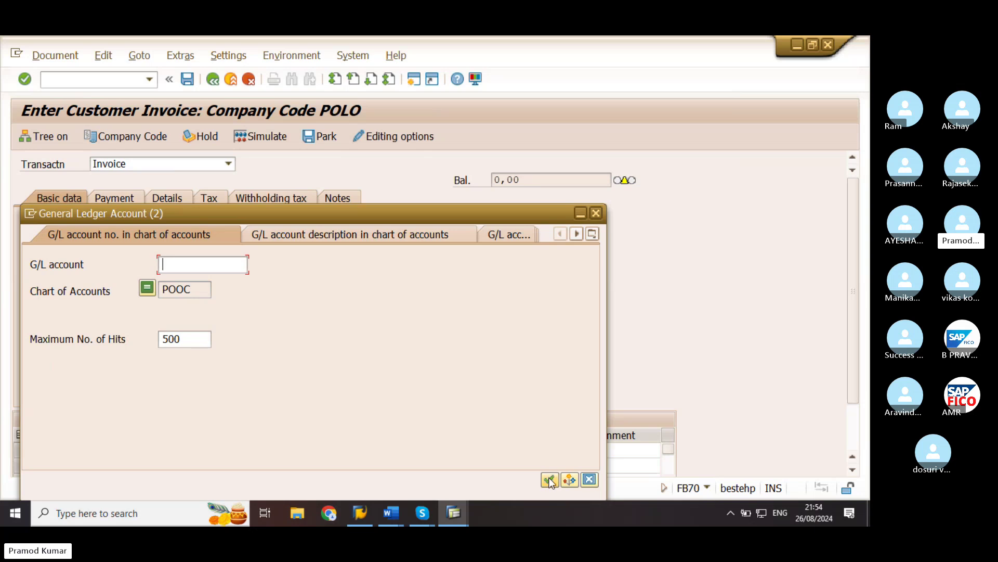
left_click(549, 478)
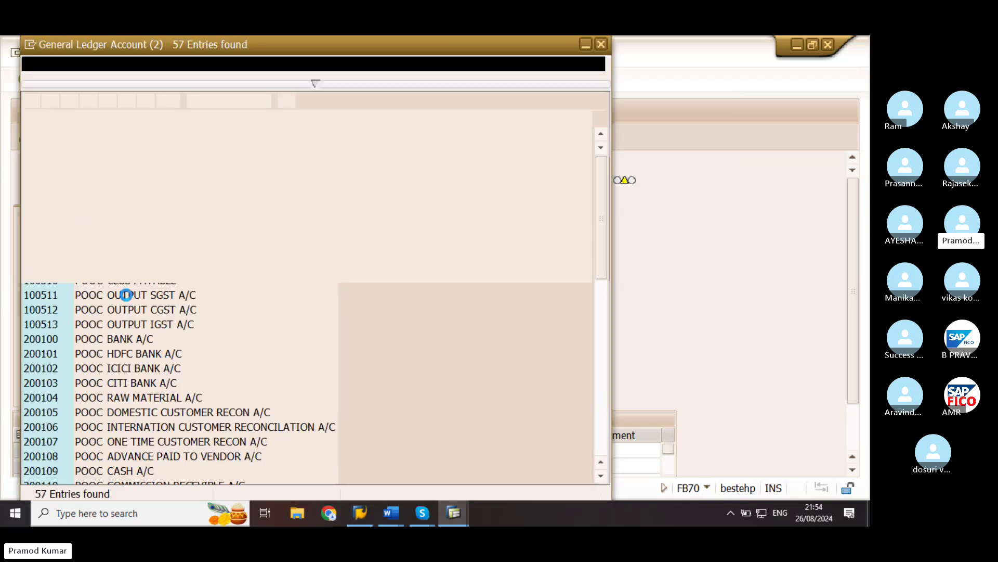
scroll(134, 312, "down", 5)
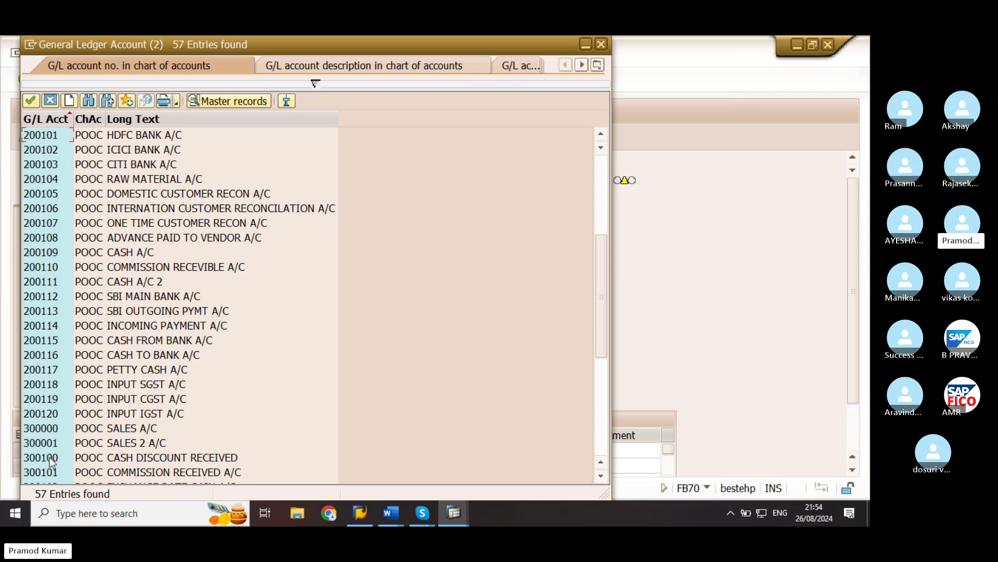
scroll(48, 461, "down", 1)
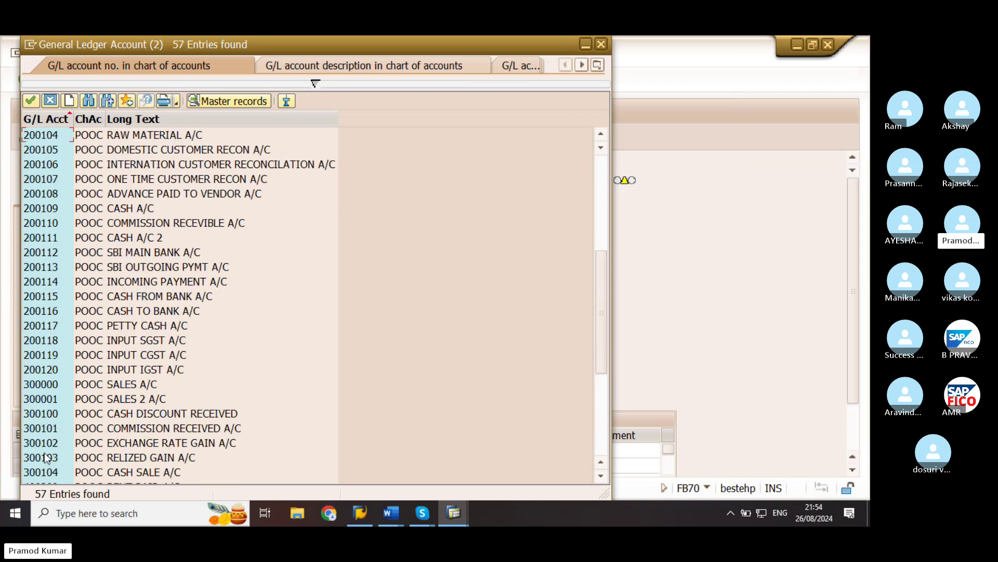
double_click(59, 400)
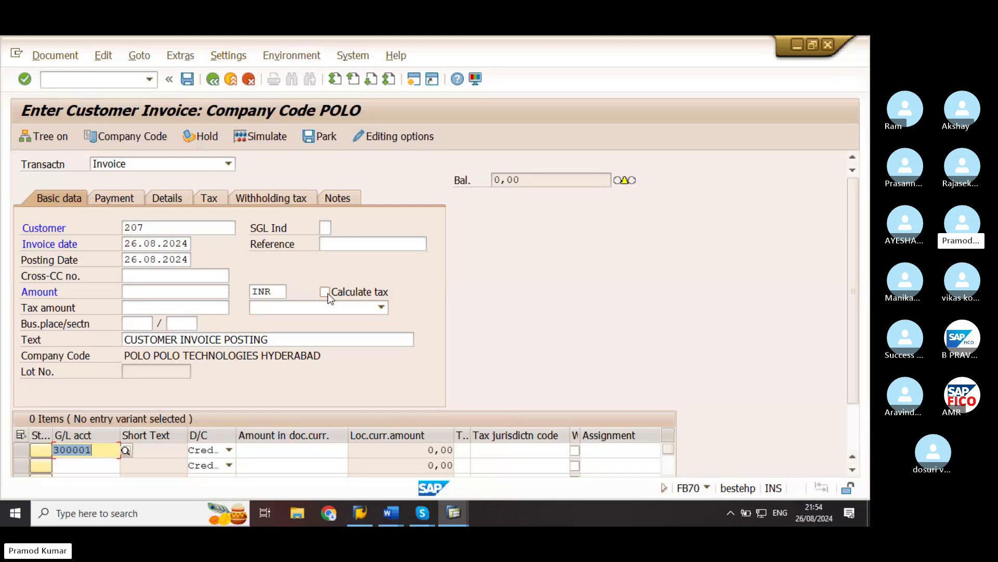
Turn on tax calculation and choose tax code P4 (OUTPUT IGST) for the invoice, accepting the tax code warnings.
left_click(325, 292)
key("Return")
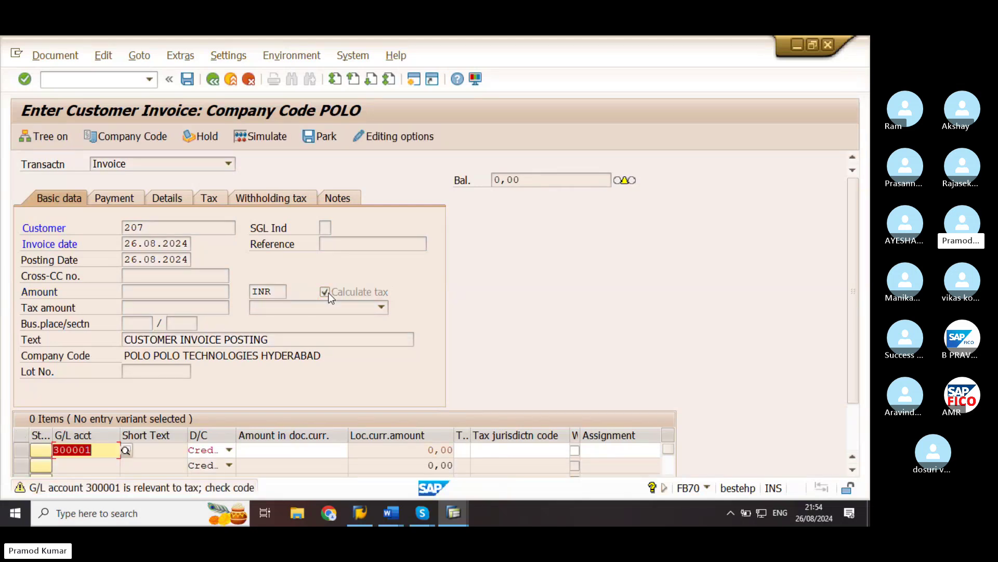
left_click(105, 455)
key("Return")
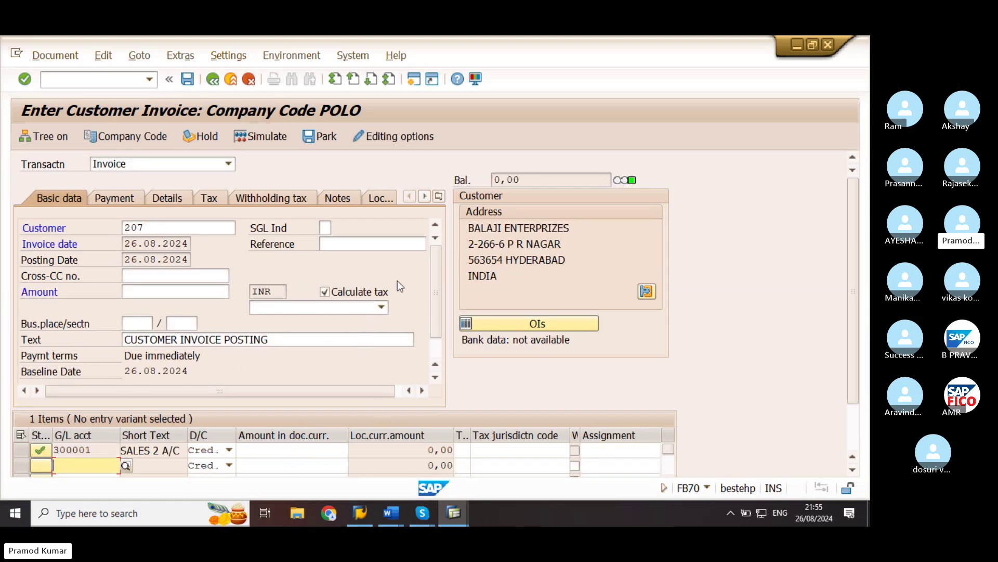
left_click(381, 307)
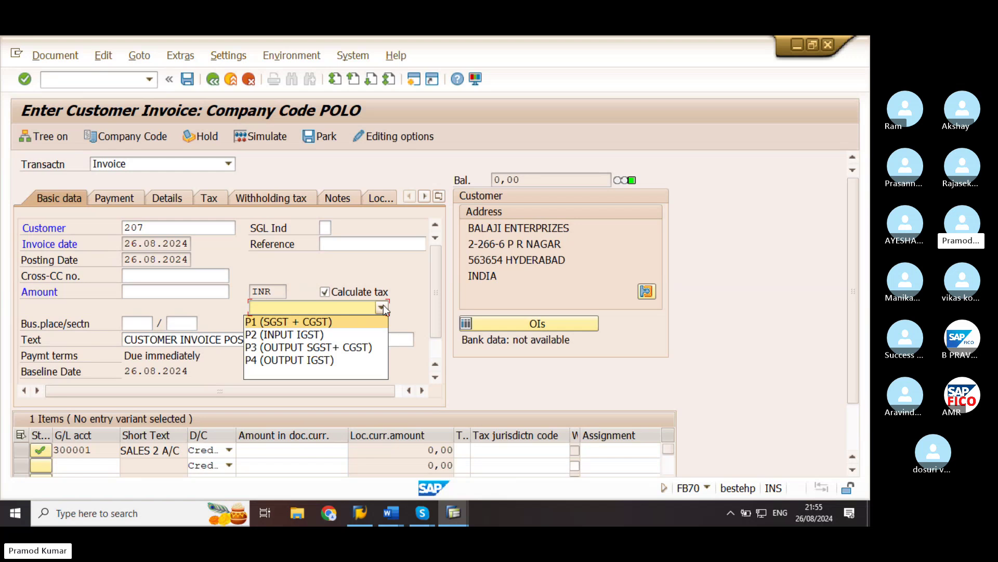
left_click(342, 357)
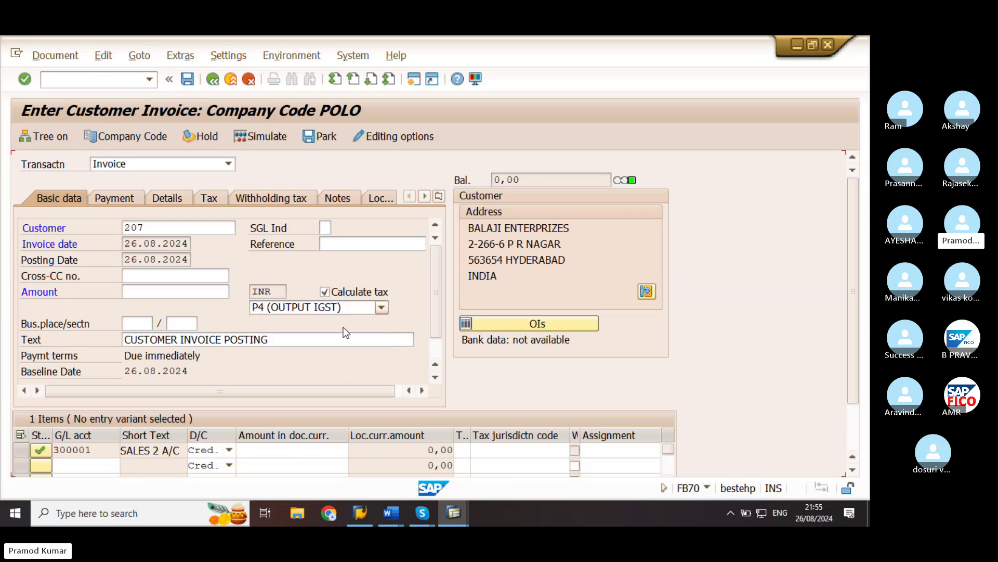
key("Return")
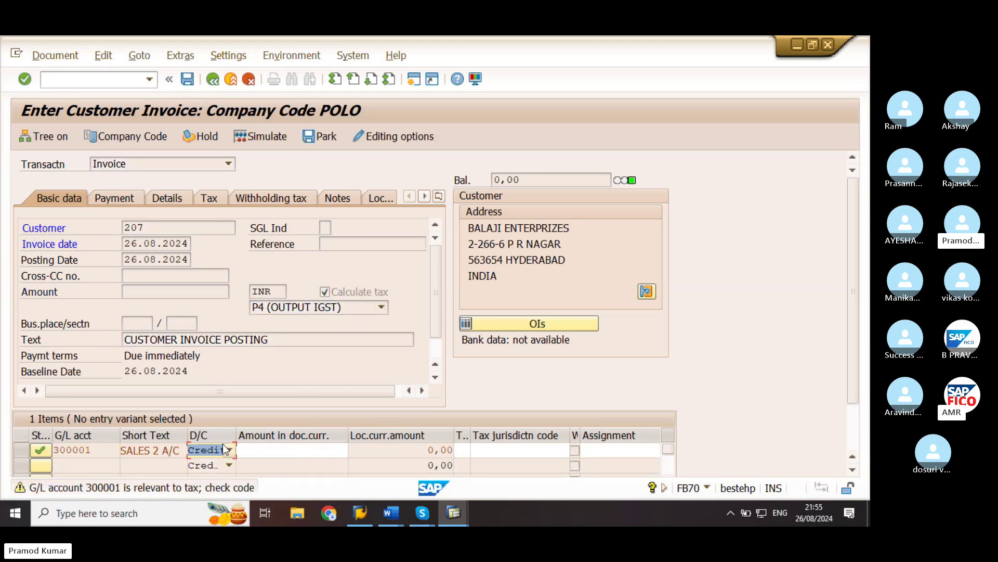
key("Return")
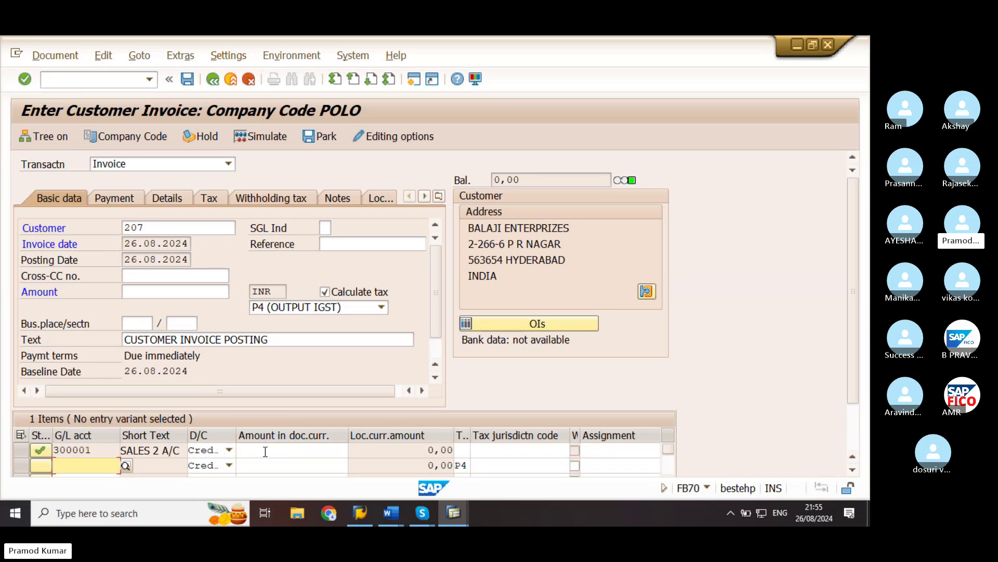
Enter an amount of 100000 and tax code P4 for the SALES 2 A/C line item.
left_click(267, 451)
type("10000")
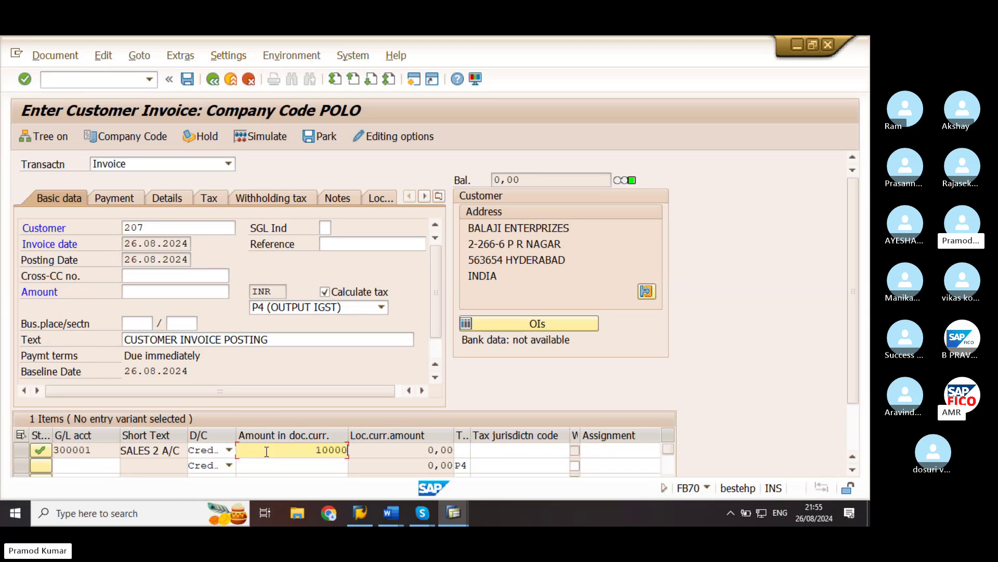
type("0")
left_click(460, 450)
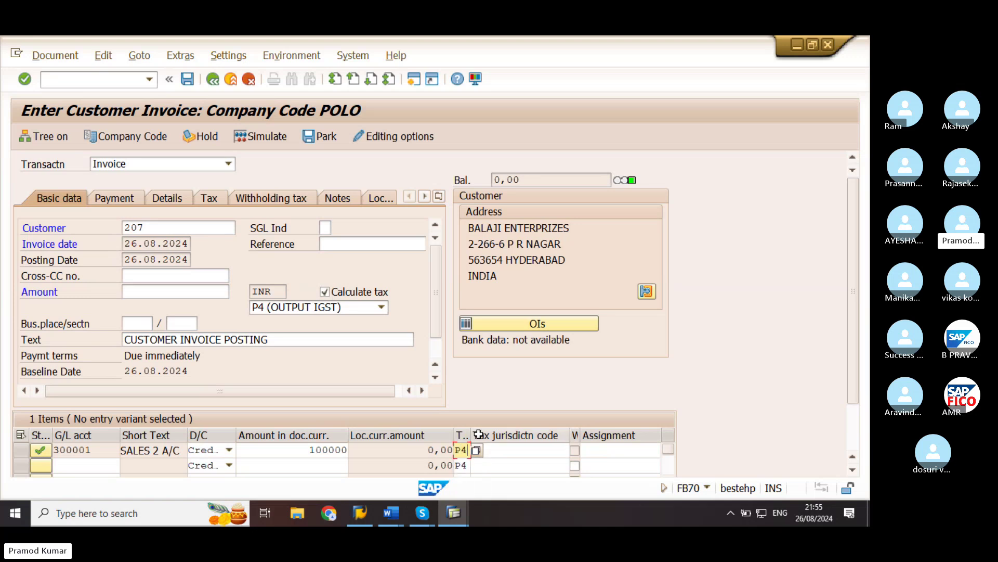
key("Return")
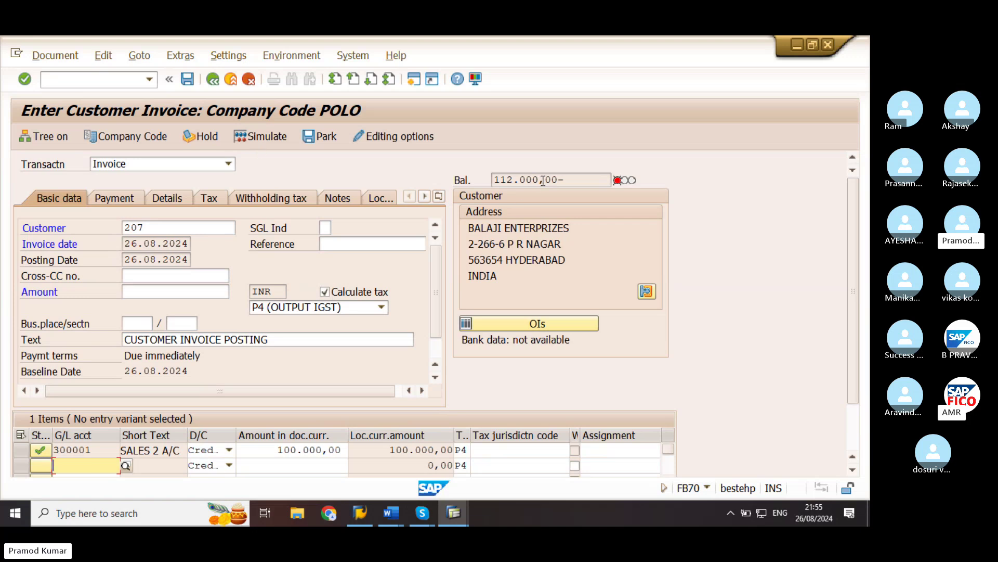
Copy the balance without its minus sign into the invoice amount, making it 112.000,00.
left_click_drag(559, 180, 495, 176)
key("ctrl+c")
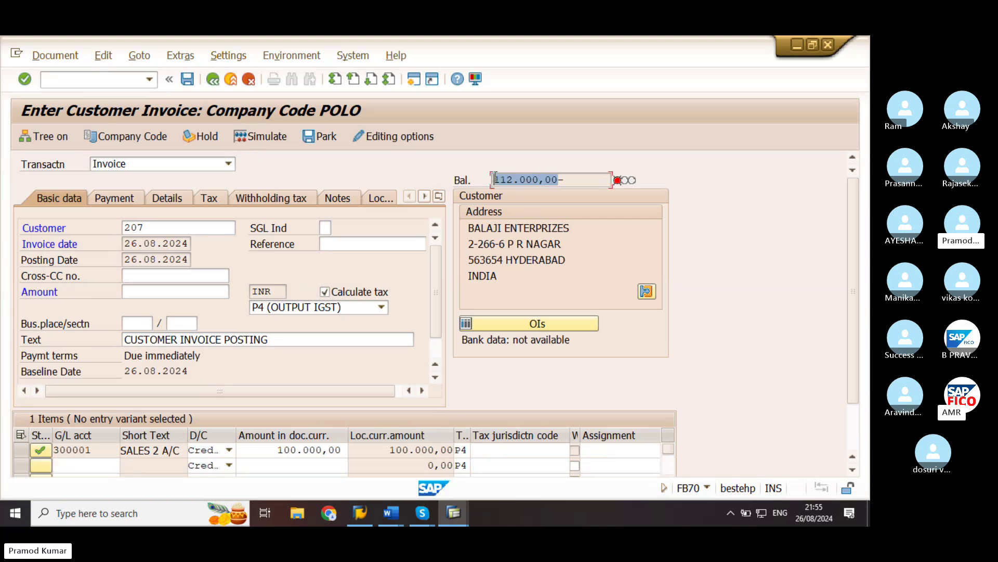
left_click(177, 288)
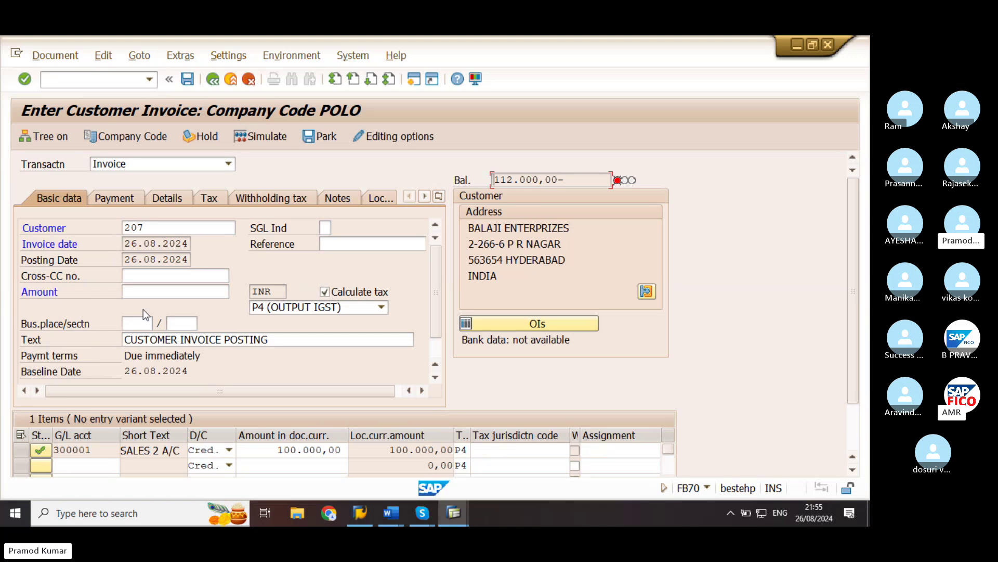
left_click(149, 294)
key("ctrl+v")
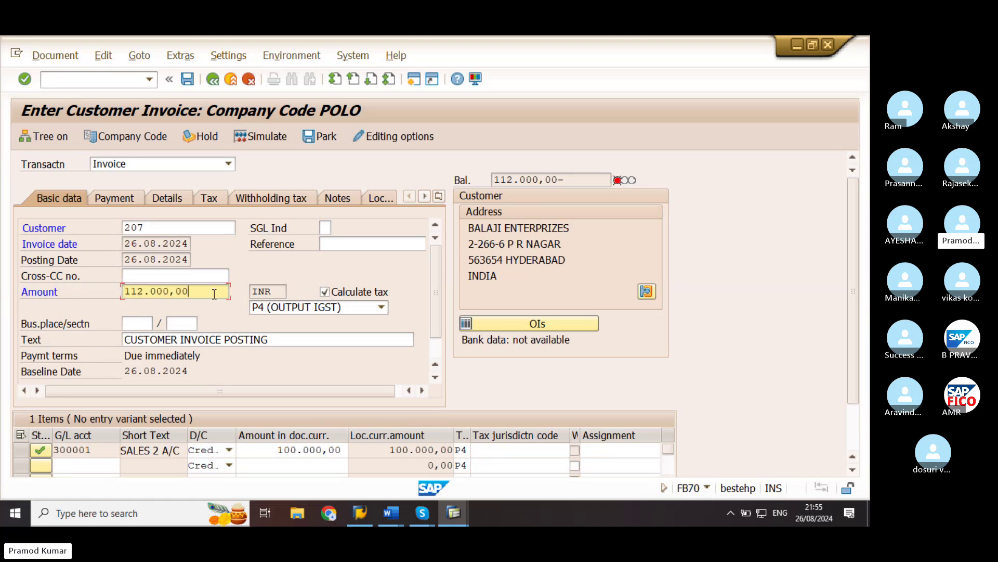
key("Return")
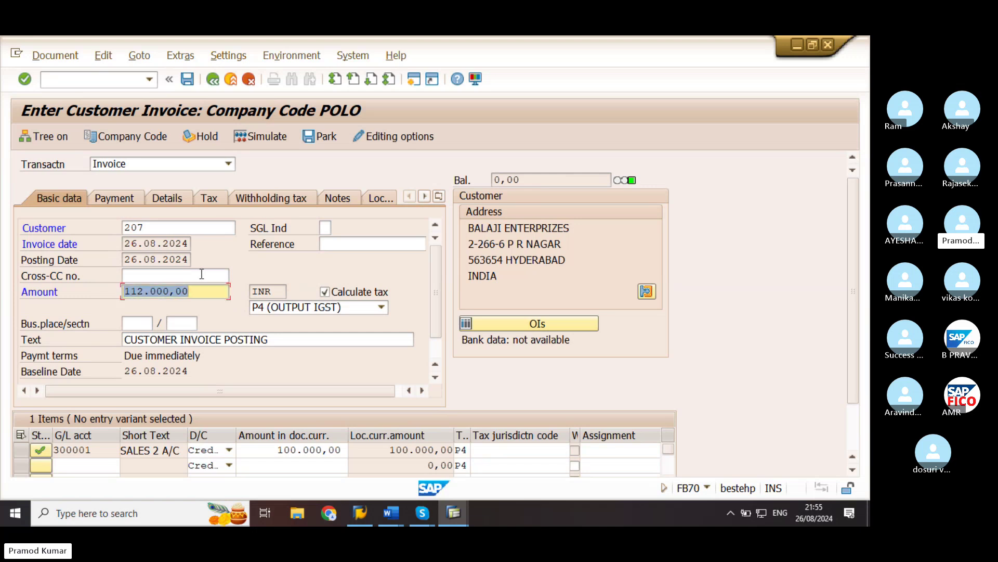
Simulate the BALAJI ENTERPRIZES invoice and post it.
left_click(259, 136)
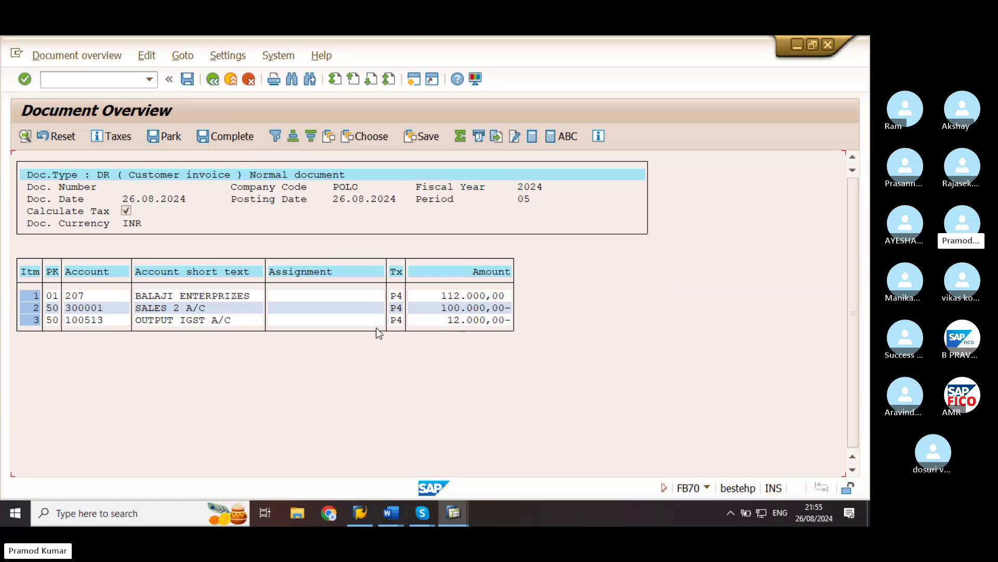
left_click(188, 80)
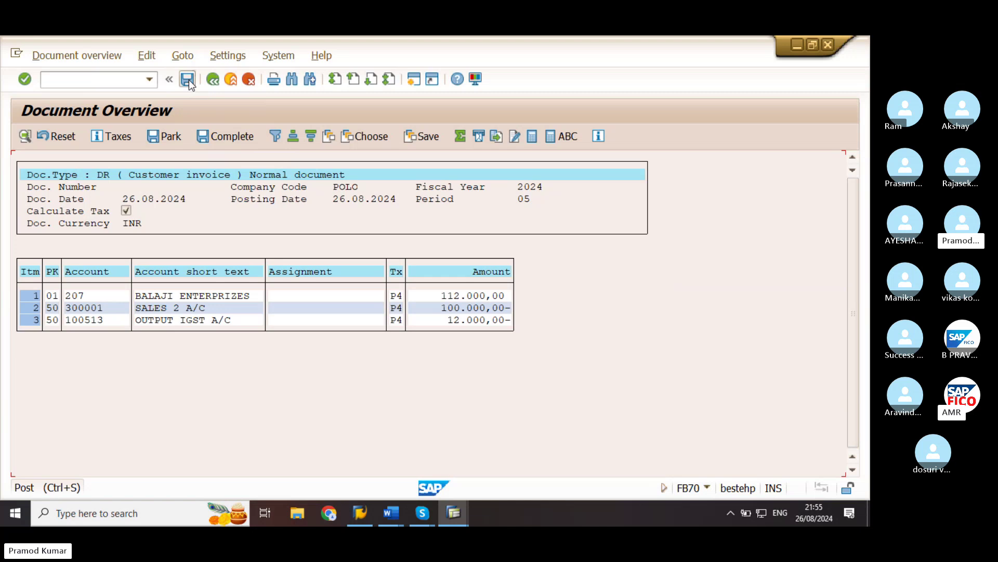
left_click(187, 80)
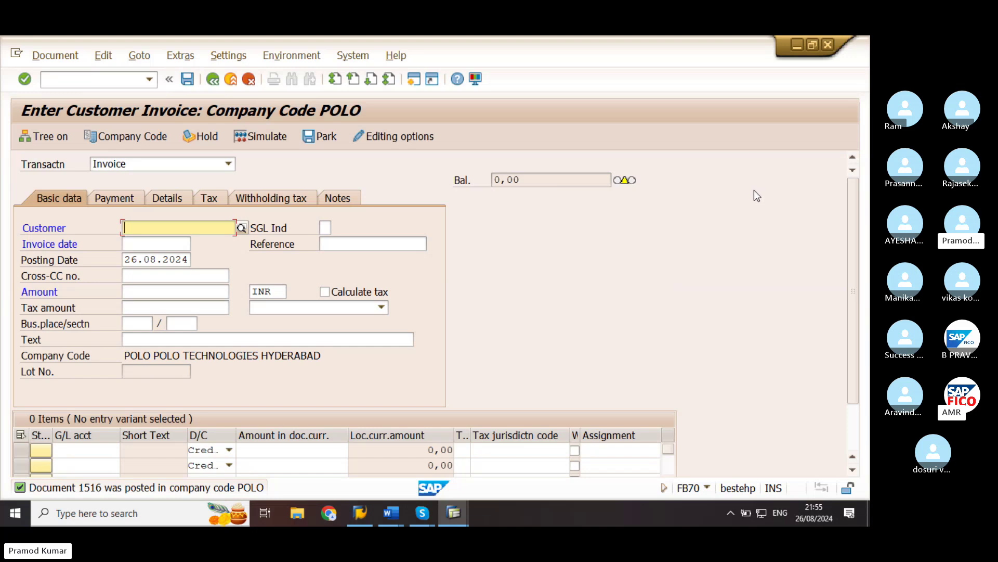
left_click(760, 238)
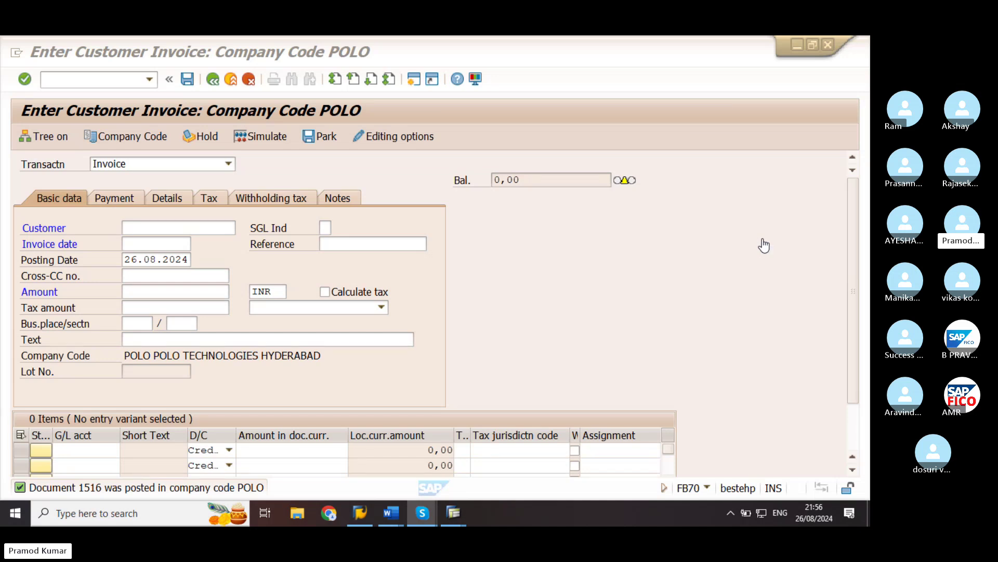
left_click(763, 245)
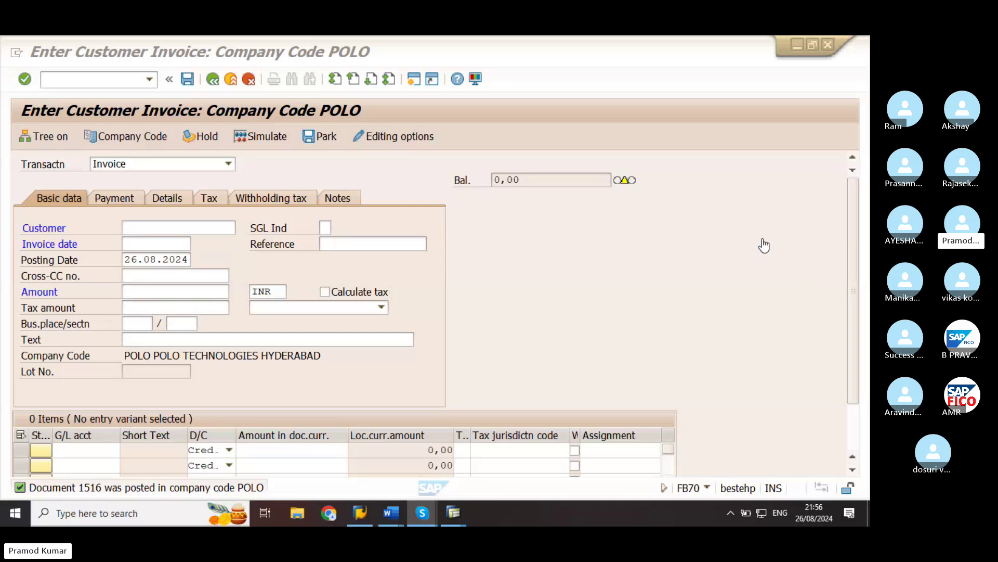